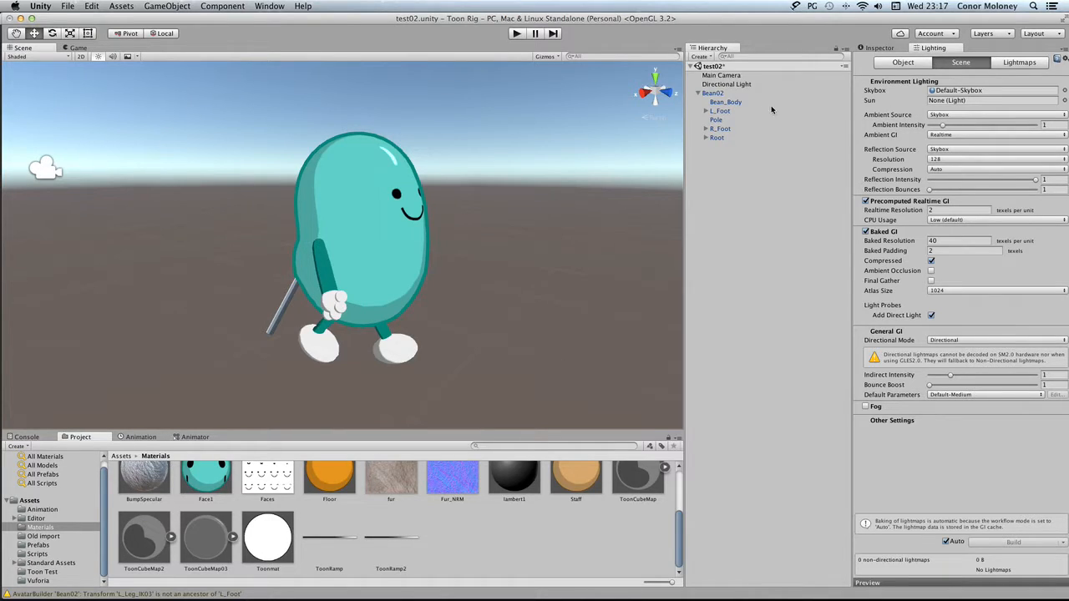
Step: Set the skybox in the scene's environment lighting settings to None
click(879, 50)
click(951, 49)
click(269, 6)
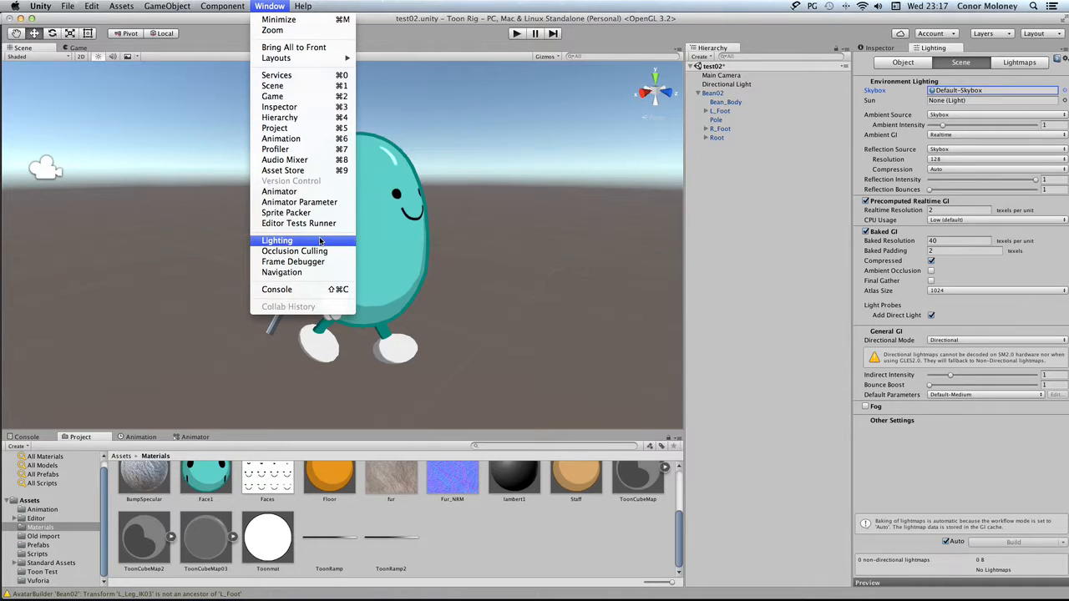
click(940, 50)
click(877, 50)
click(925, 48)
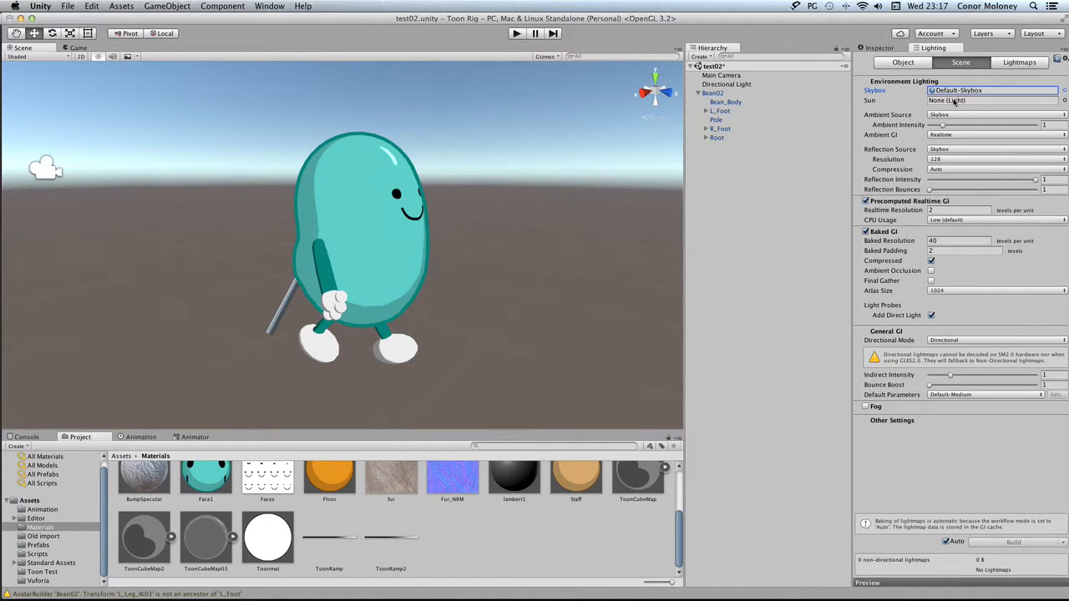
click(1062, 91)
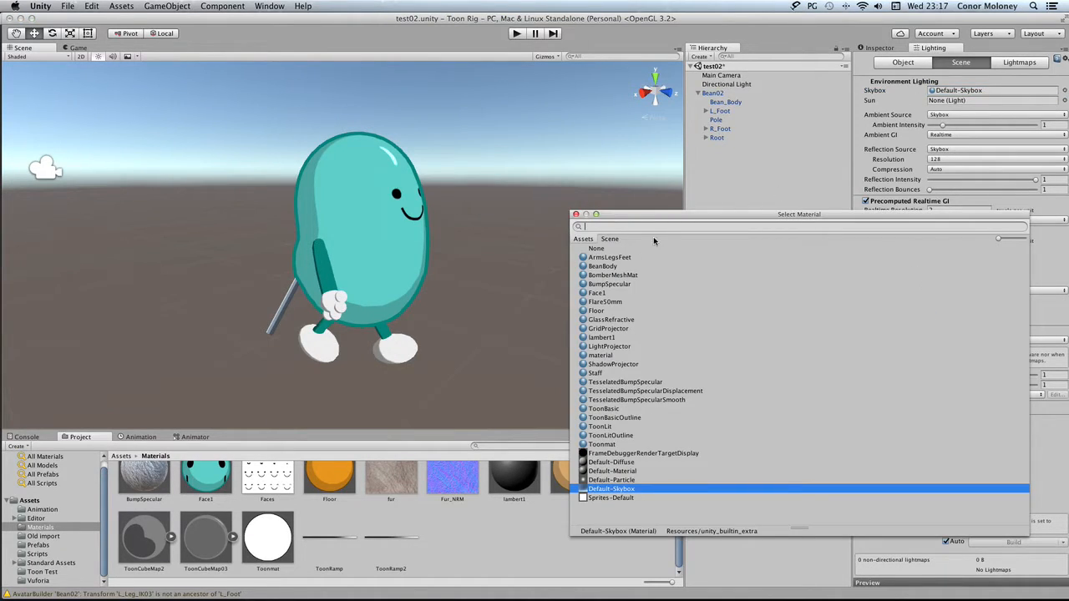
click(602, 250)
click(575, 215)
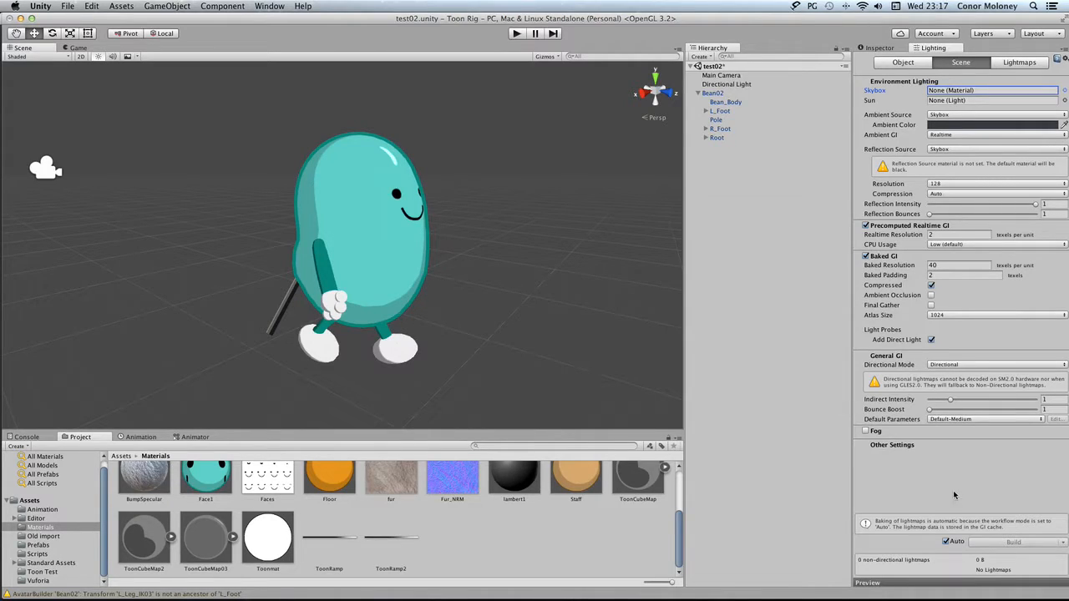
Step: Turn off automatic lightmap building in the scene's lighting settings
click(946, 542)
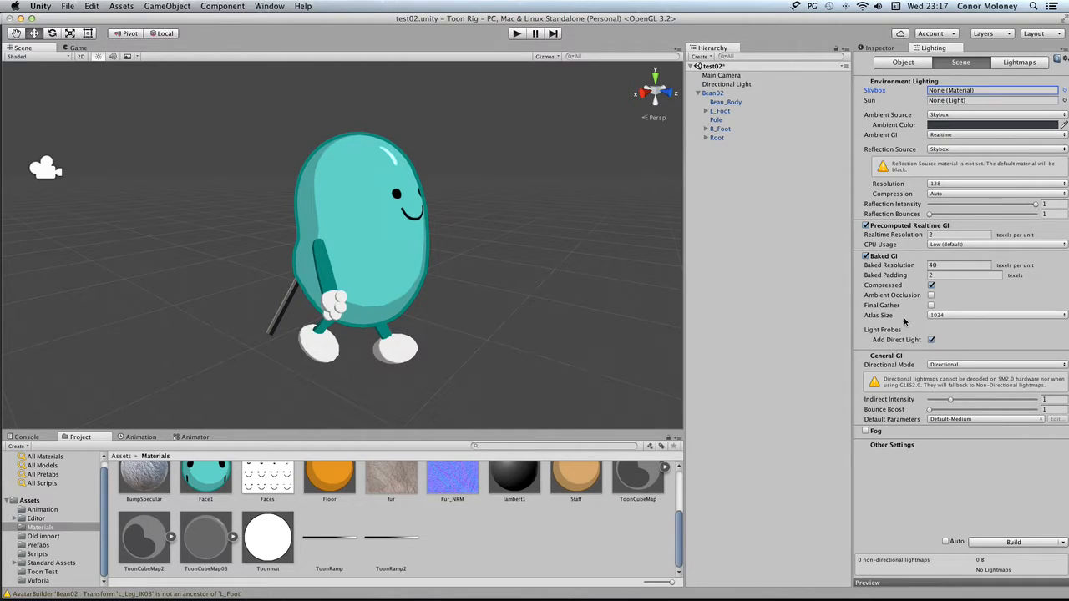
click(1018, 63)
click(956, 65)
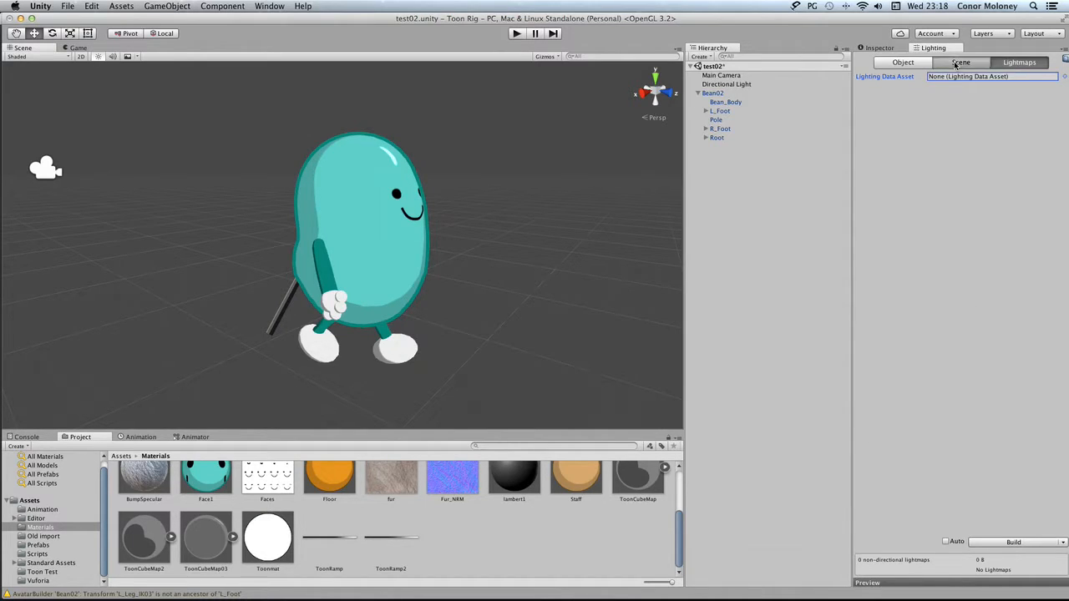
Step: Show the properties of the Bean02 character in the inspector
click(894, 67)
click(882, 48)
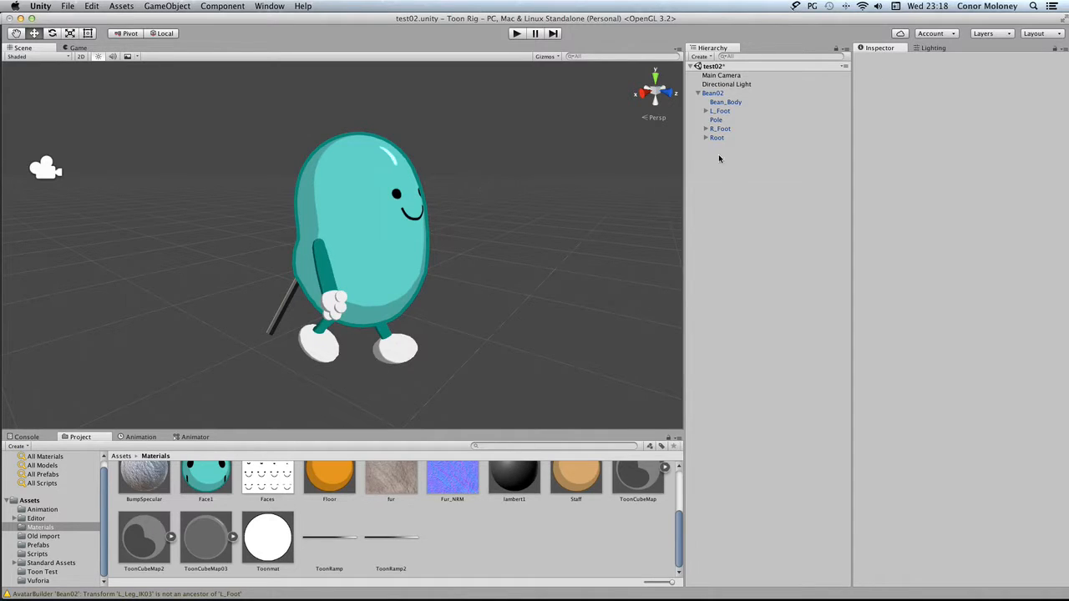
click(739, 92)
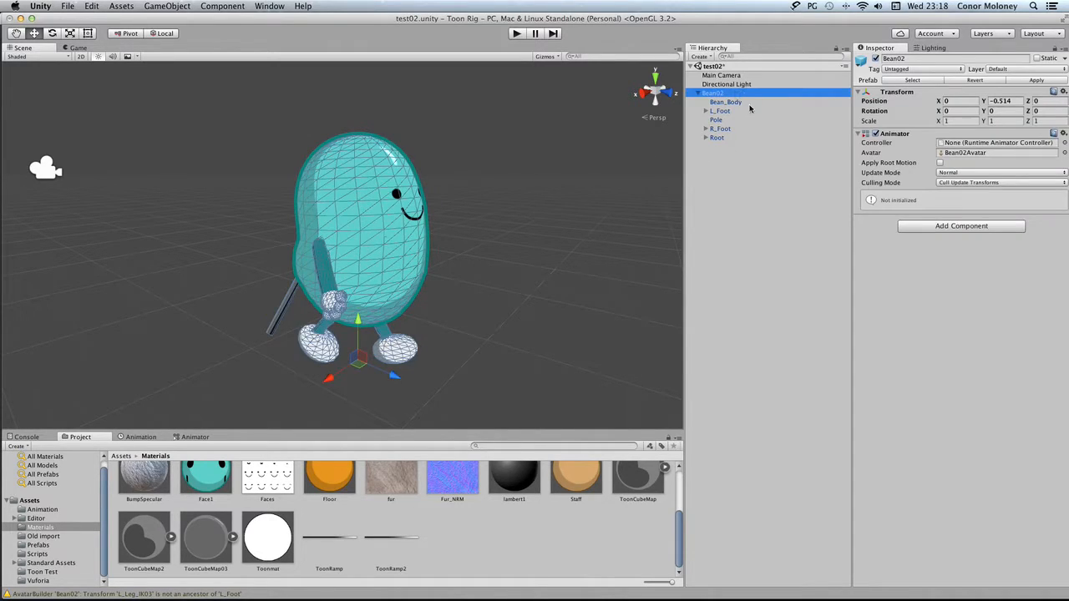
key(super+Tab)
key(super+Tab)
key(super+Tab)
key(super+Tab)
key(super+Tab)
key(super+Tab)
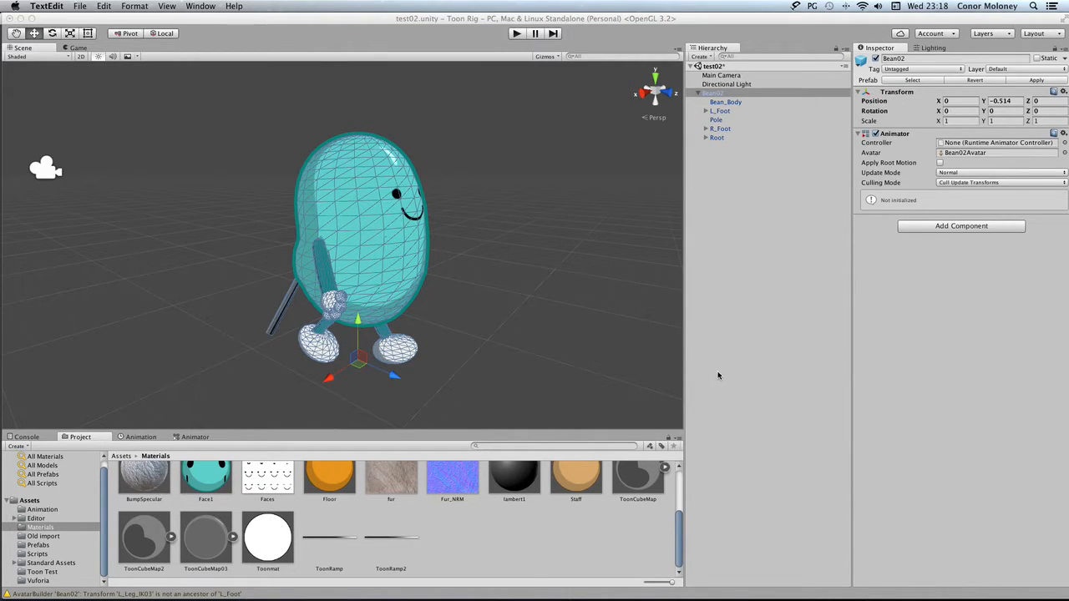
Step: Collapse Bean02's child objects and open the project's Scripts folder
click(698, 96)
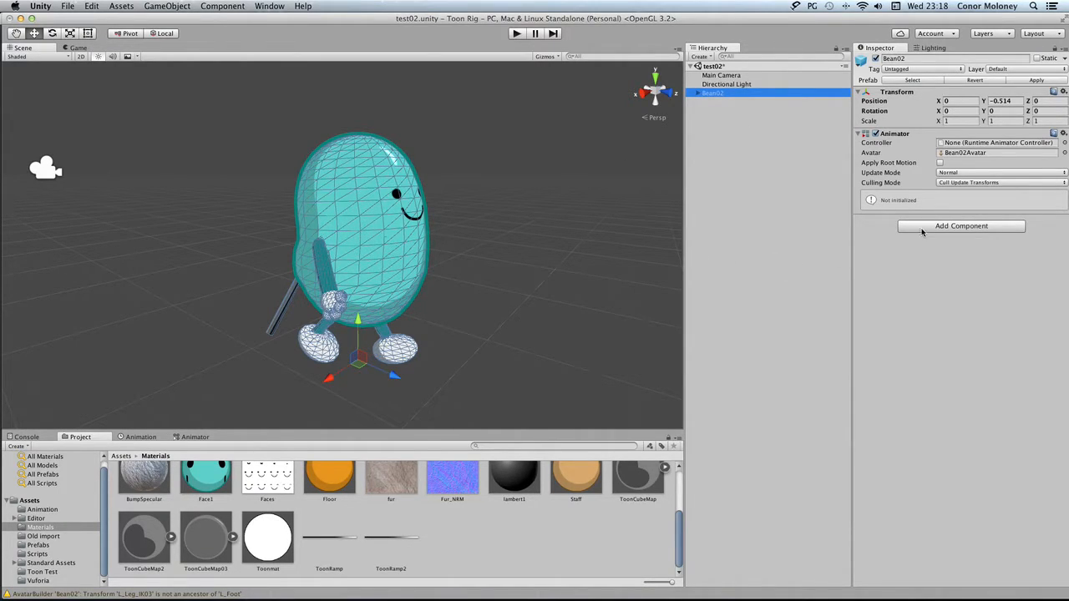
click(94, 552)
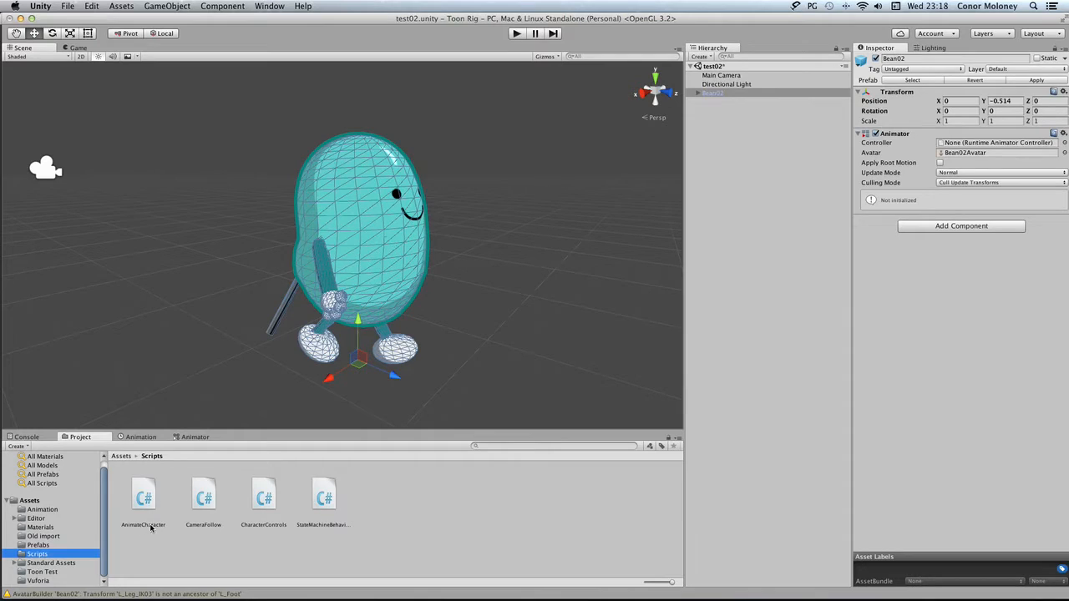
click(940, 226)
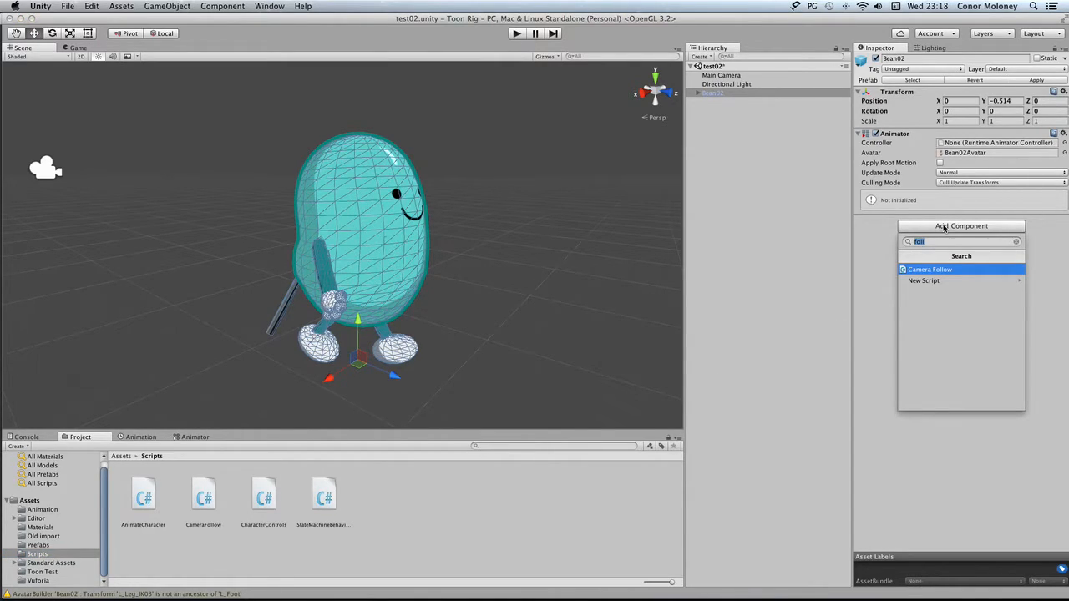
text(an)
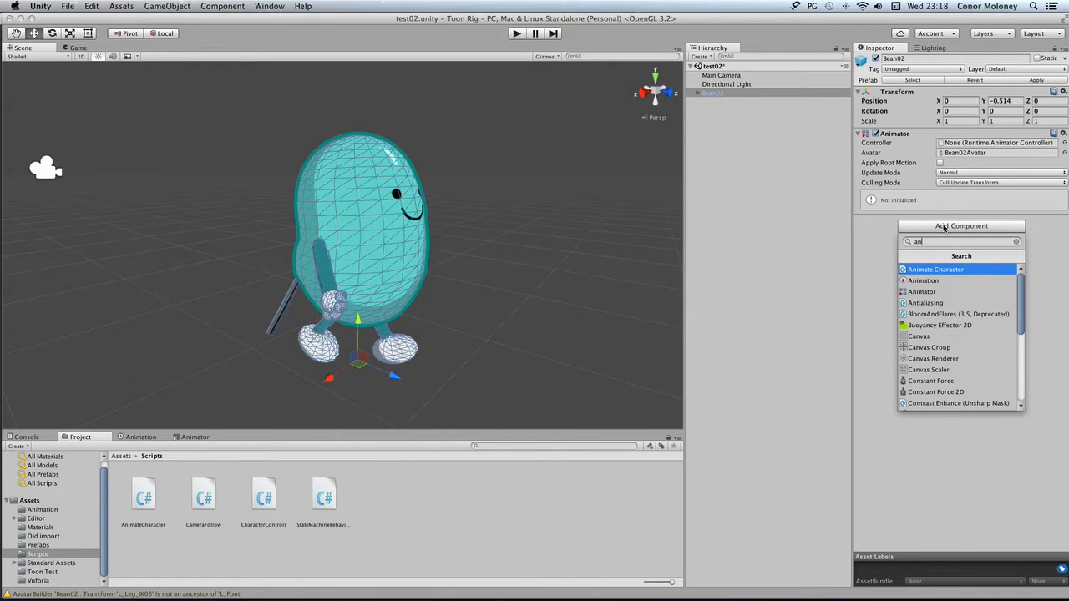
click(866, 255)
Step: Attach the AnimateCharacter script to Bean02 and review the components on the character
drag(143, 498, 926, 318)
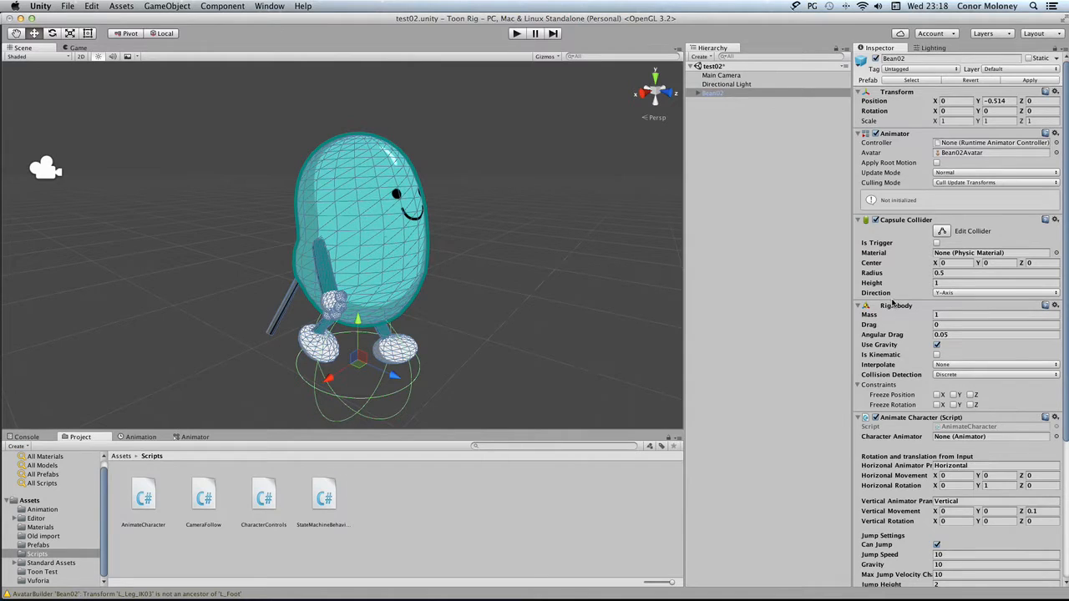
scroll(900, 304, down, 5)
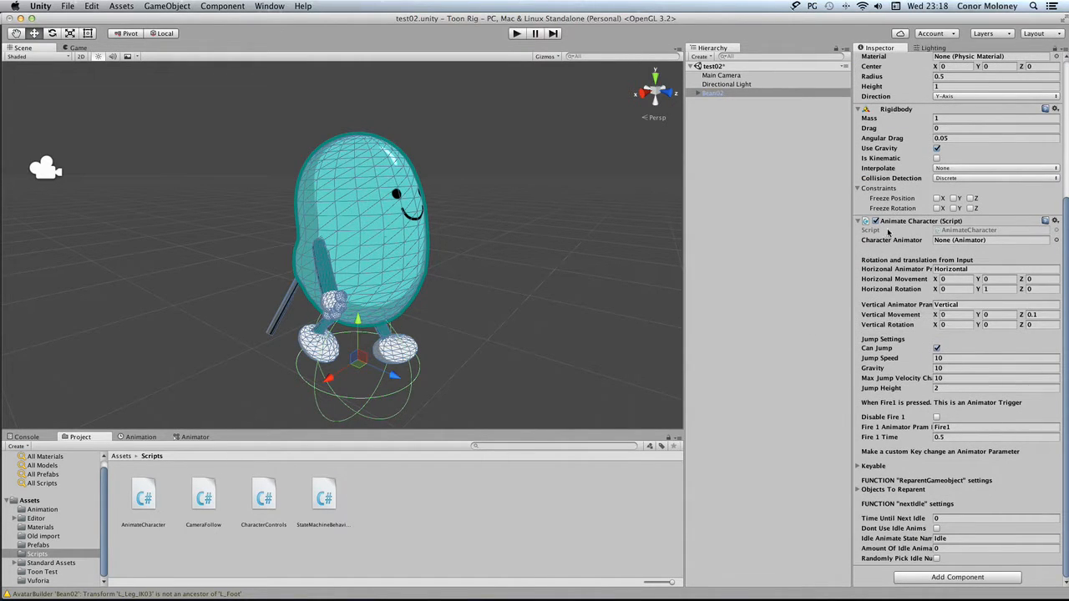
scroll(949, 291, up, 3)
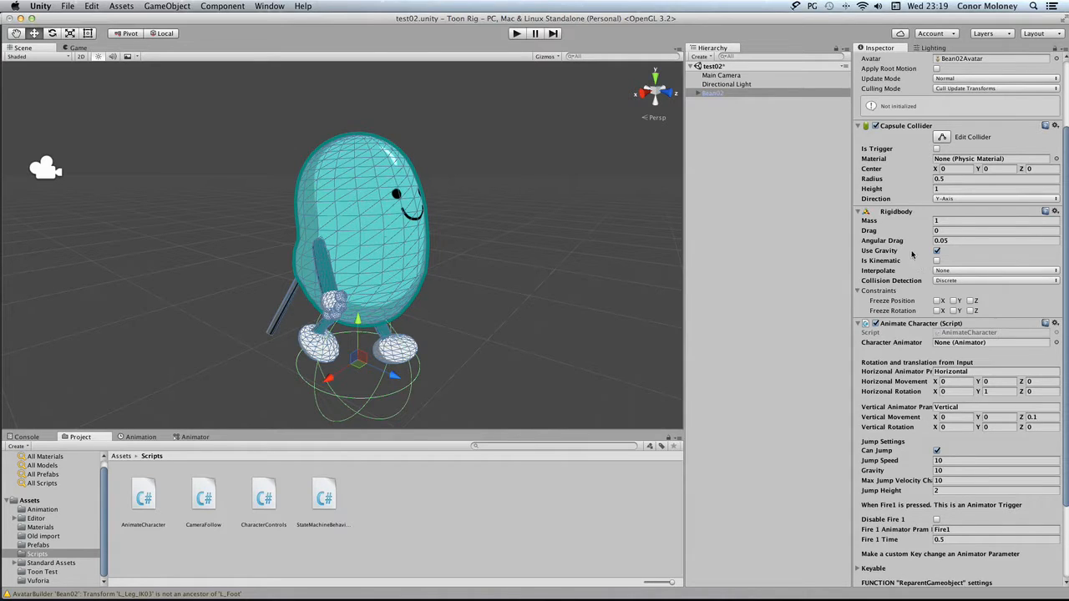
Step: Start play mode for the scene, then stop it and return to Bean02's component settings
click(516, 33)
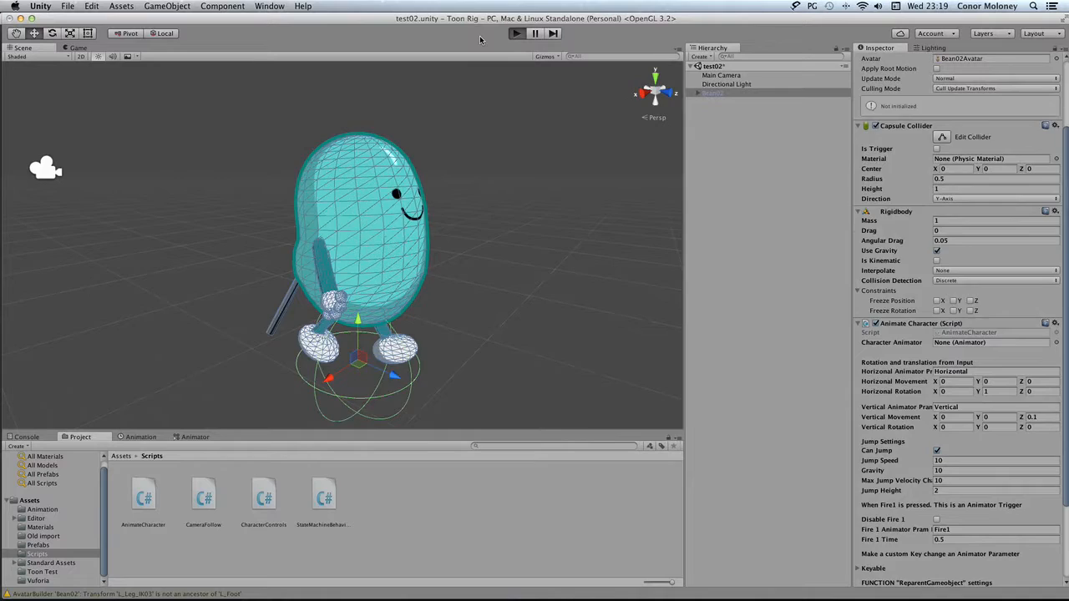
click(516, 33)
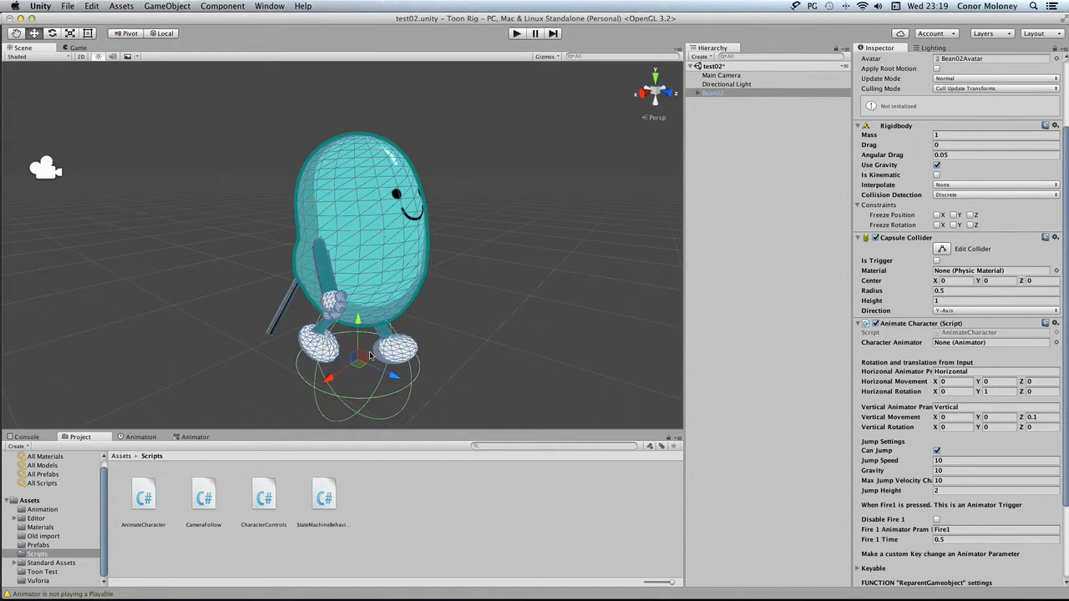
scroll(929, 150, up, 5)
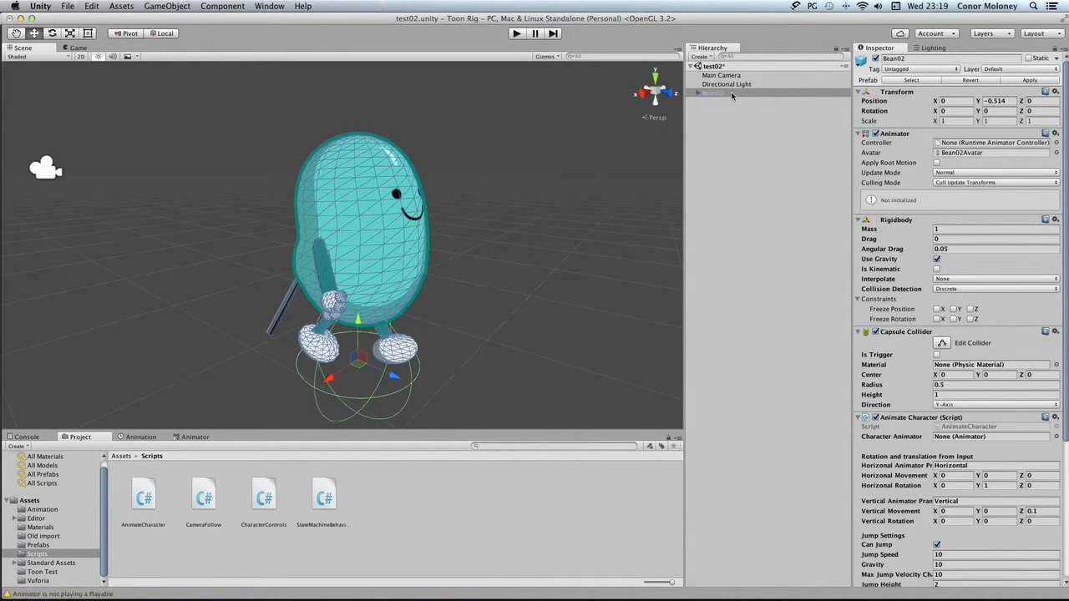
click(700, 93)
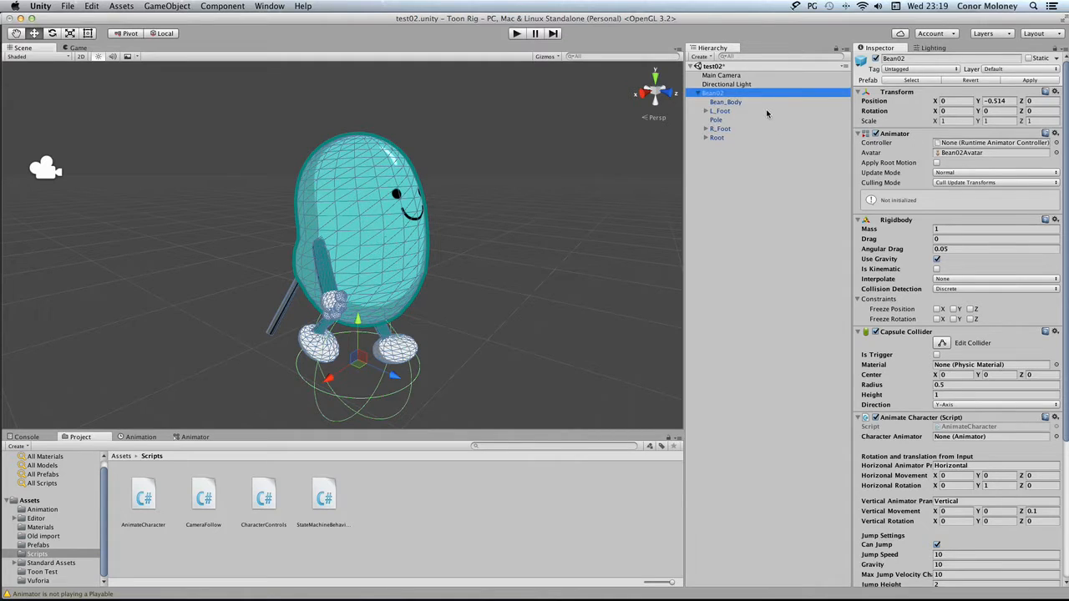
click(755, 102)
click(718, 84)
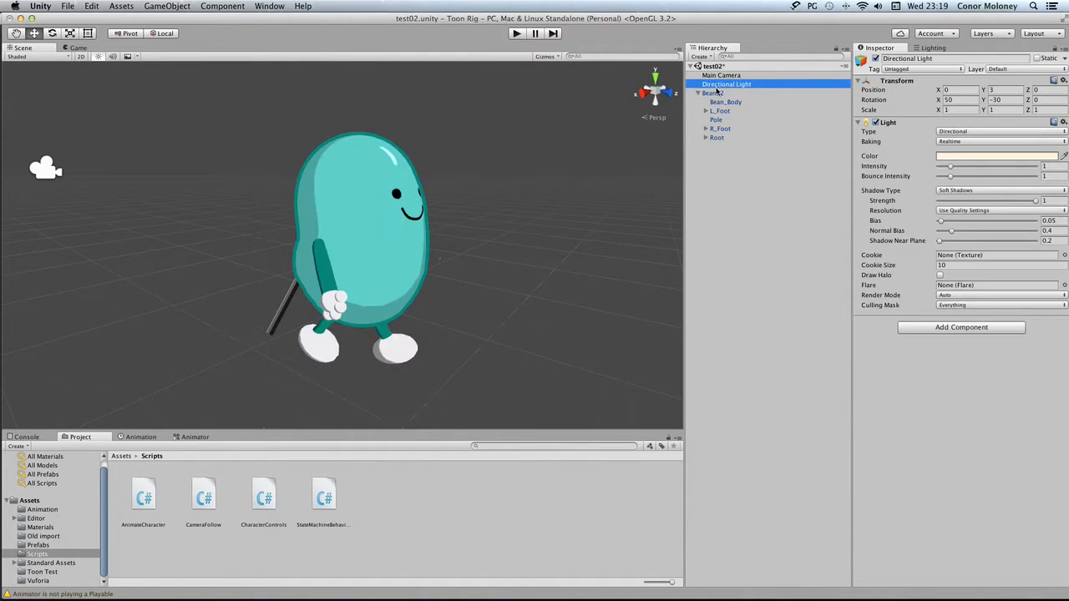
click(736, 93)
click(698, 93)
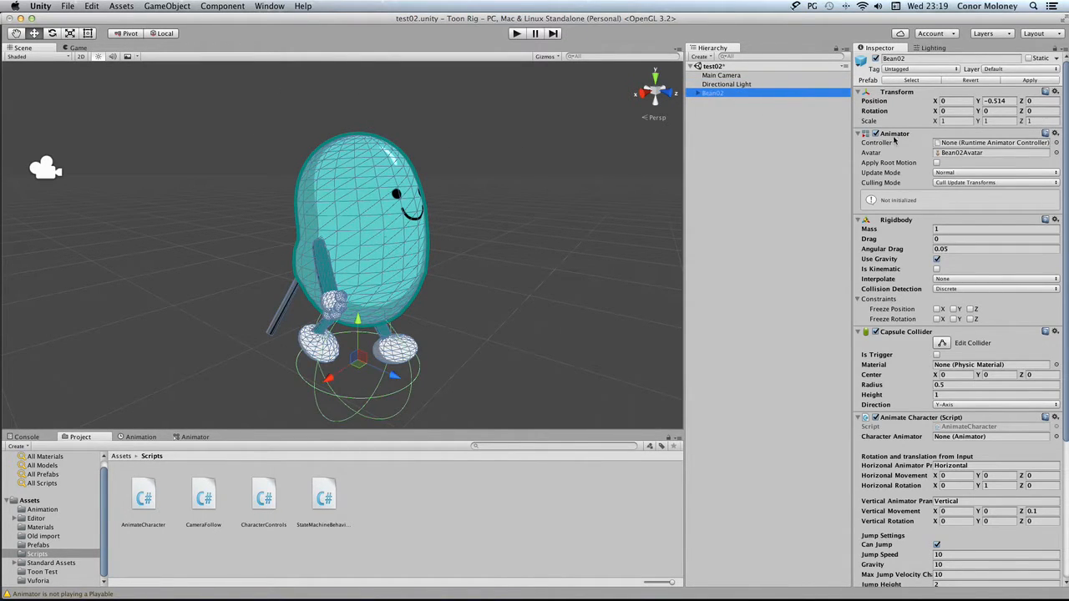
Step: Fit Bean02's capsule collider around the character by setting its Y center to 0.9 and its height to 1.79
scroll(957, 274, down, 2)
scroll(956, 274, down, 1)
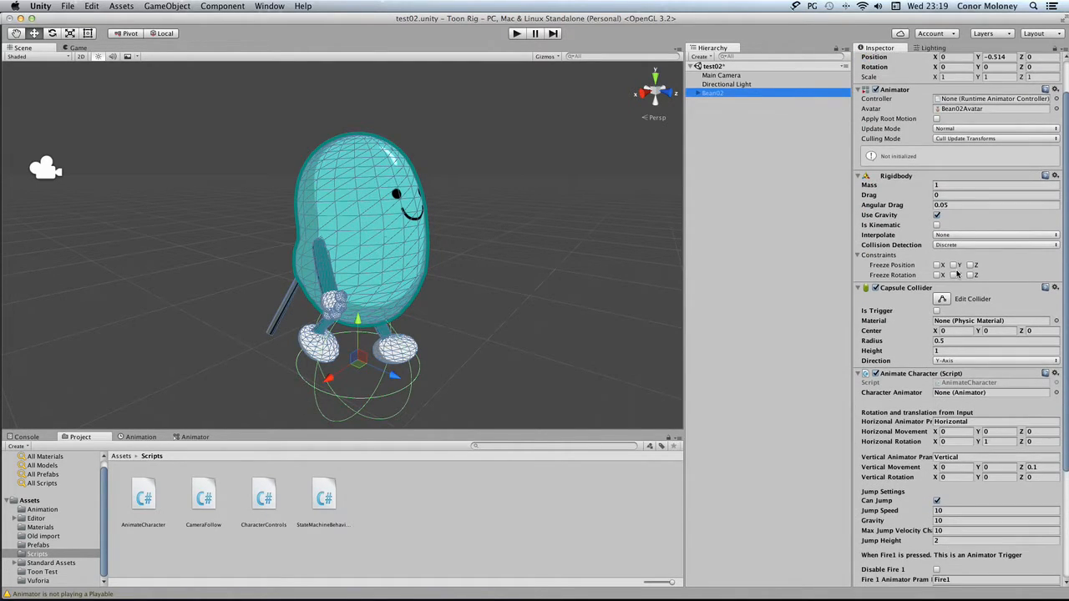
drag(979, 333, 1002, 332)
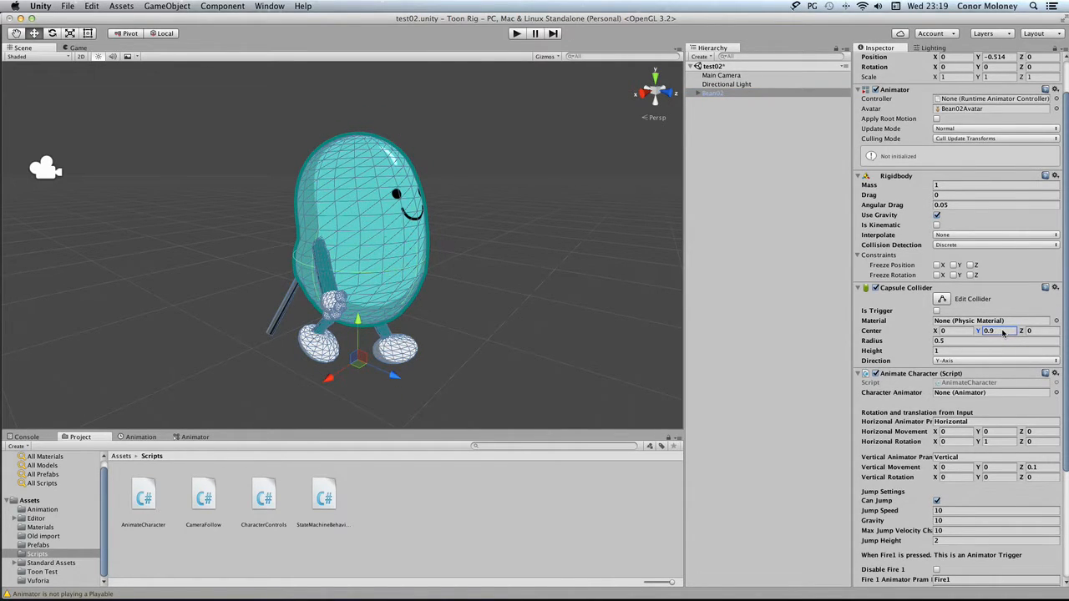
drag(913, 354, 933, 353)
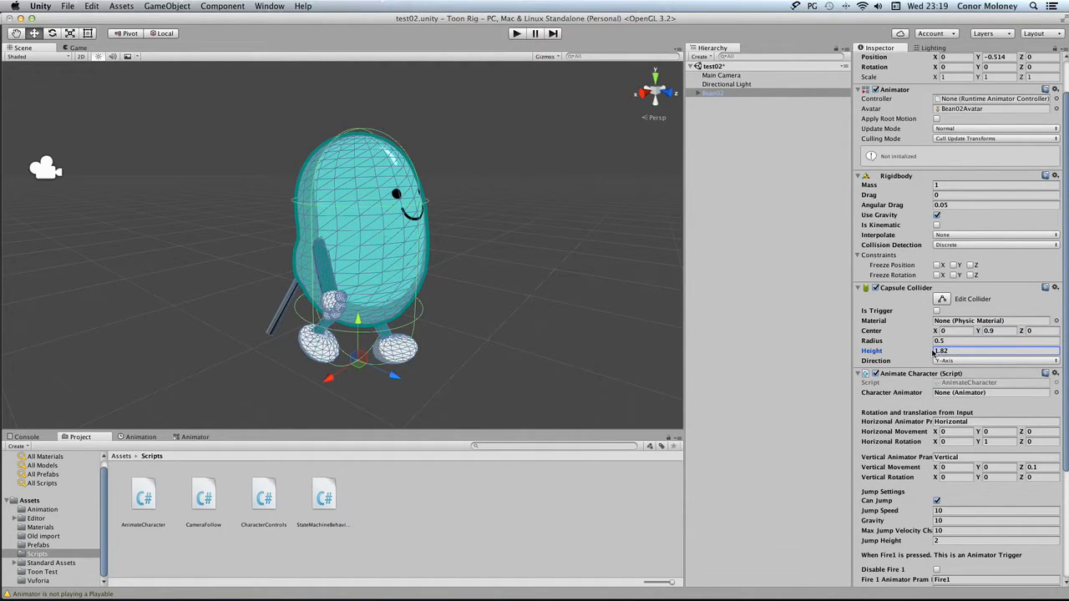
drag(933, 354, 930, 353)
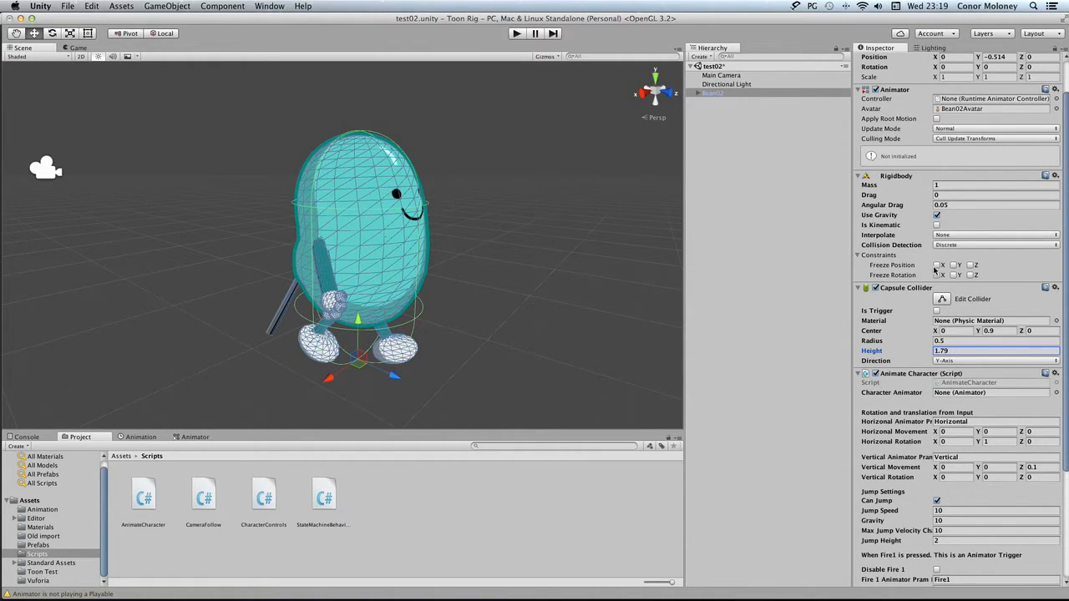
Step: Add a cube as a new top-level 3D object in the scene
click(702, 139)
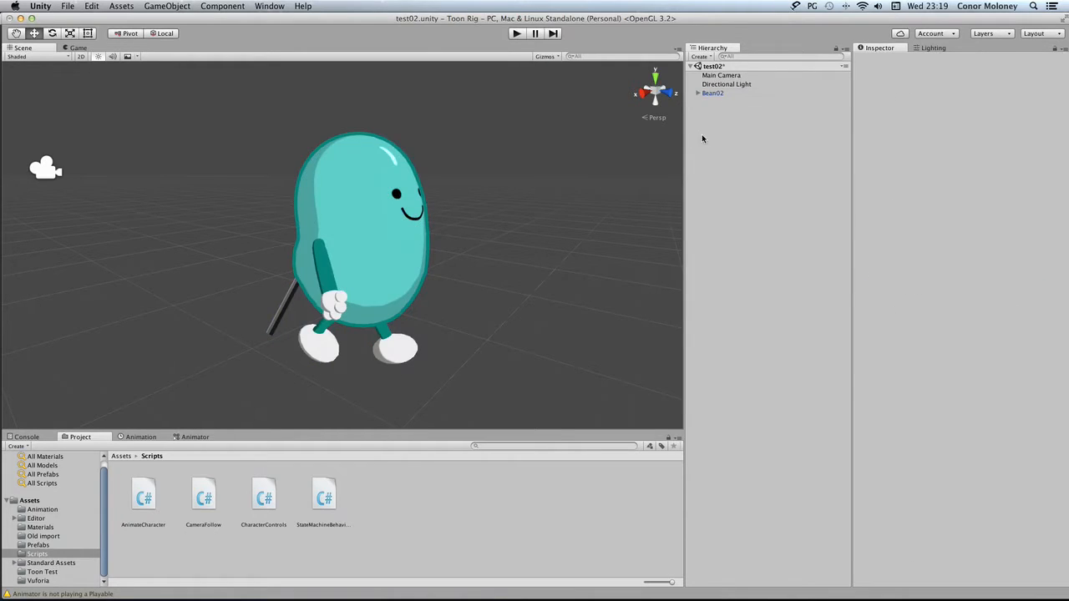
click(171, 6)
mouse_move(194, 42)
click(291, 41)
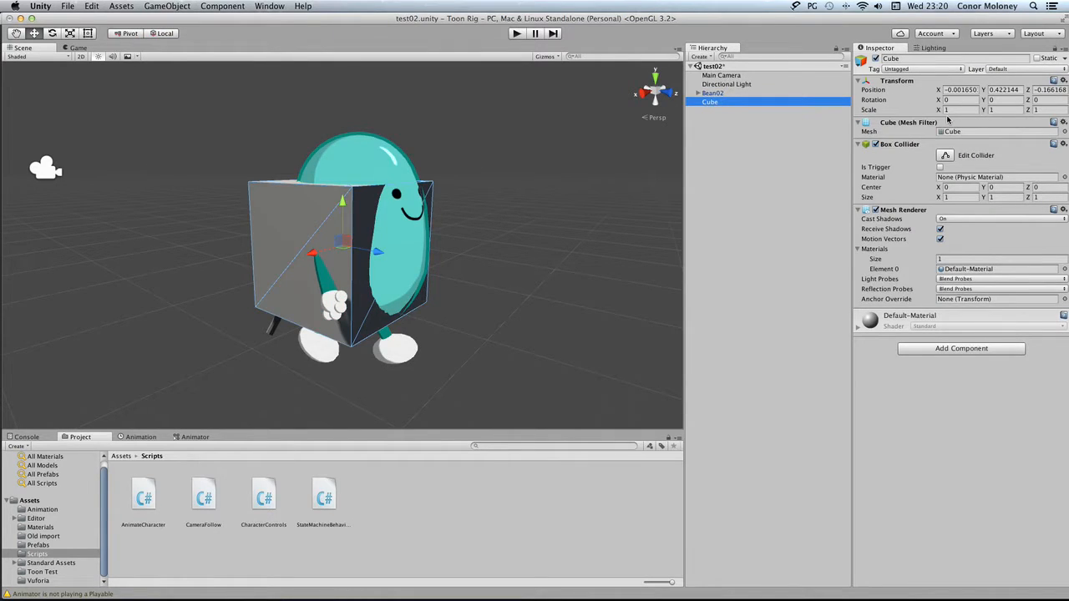
Step: Set the cube's X and Z scale to 30 and lower it beneath the character's feet to about Y -1.02
click(958, 109)
text(30)
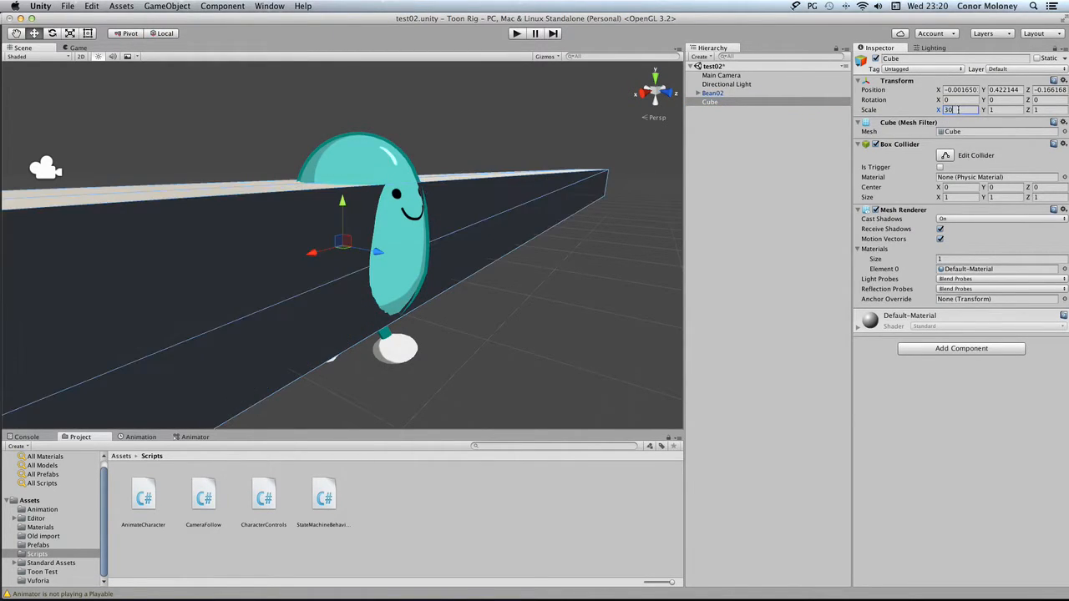
key(Tab)
key(Tab)
text(30)
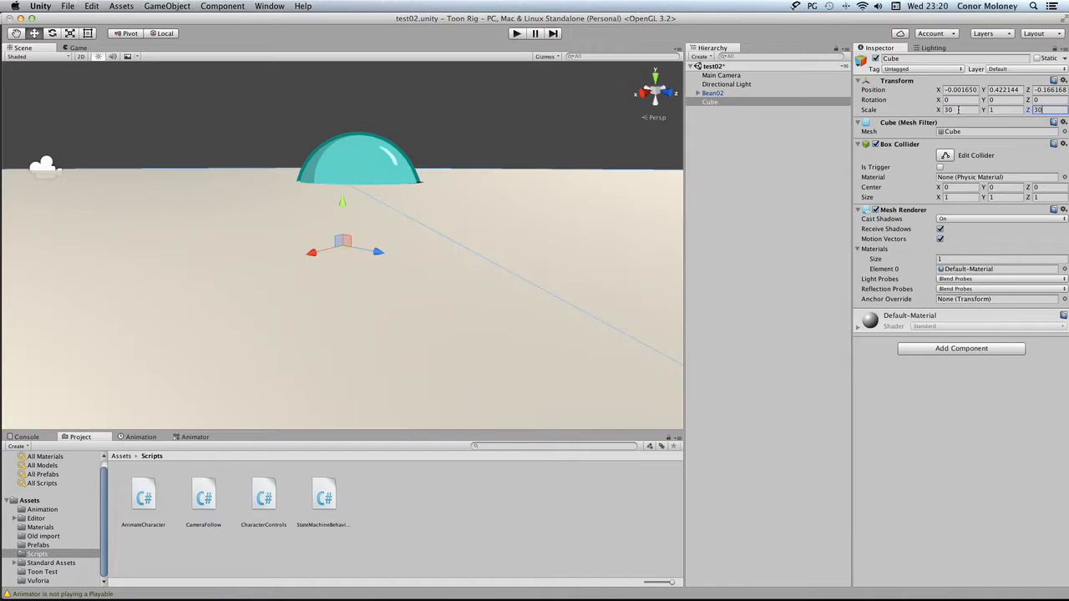
drag(341, 202, 356, 397)
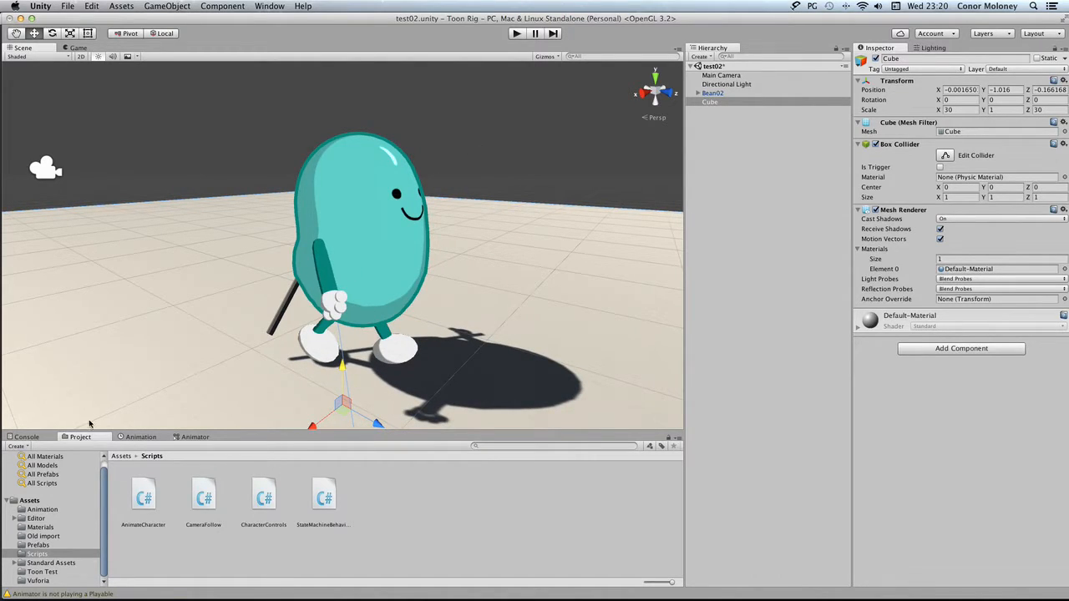
Step: Assign the Floor material from the Materials folder to the cube's mesh renderer
click(52, 527)
scroll(313, 501, down, 2)
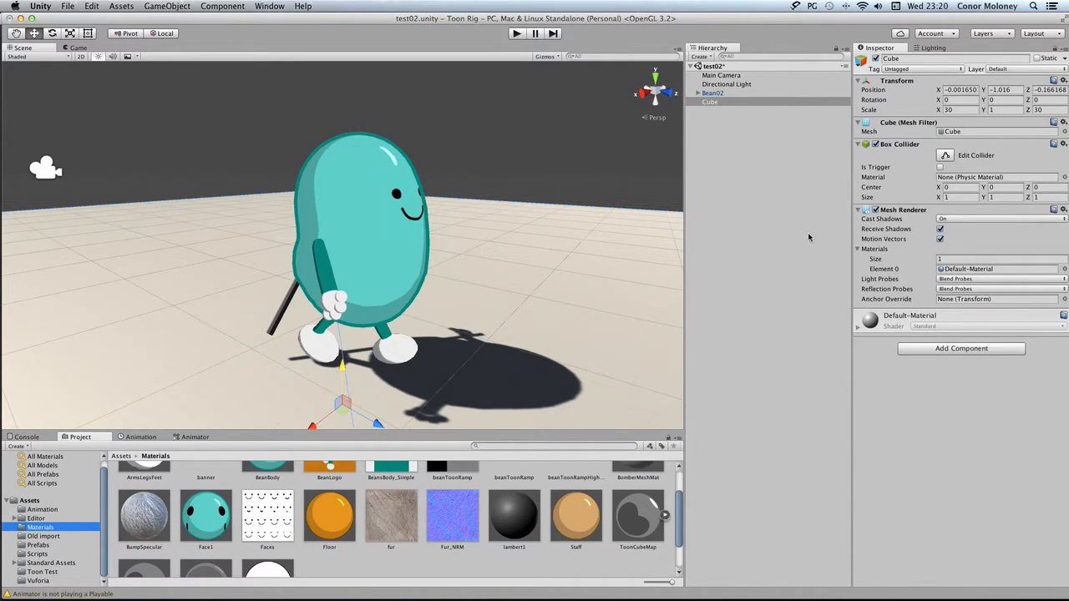
drag(330, 529, 841, 239)
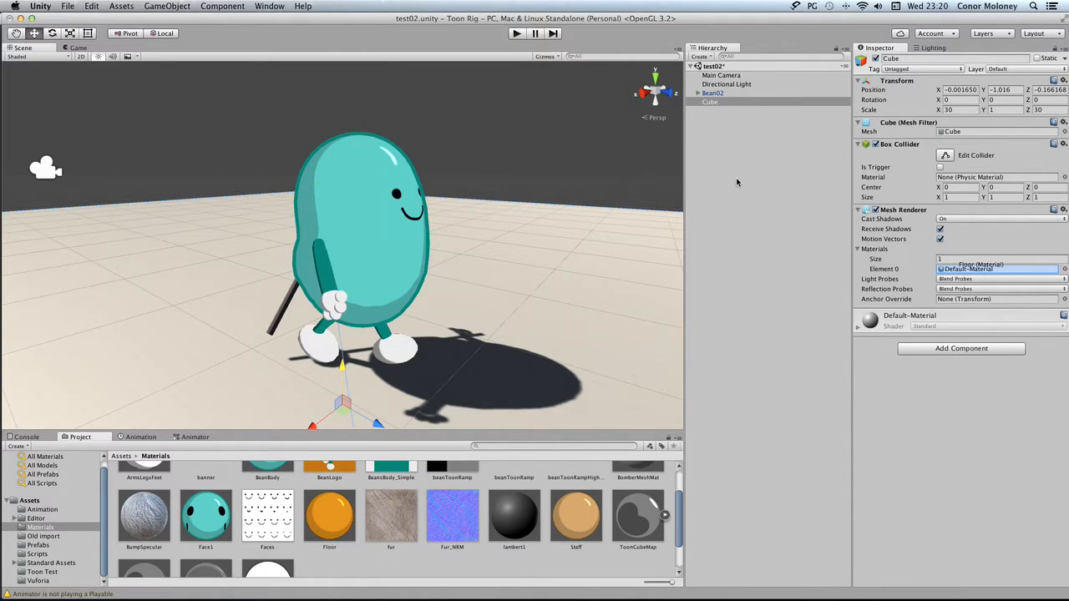
drag(738, 182, 731, 141)
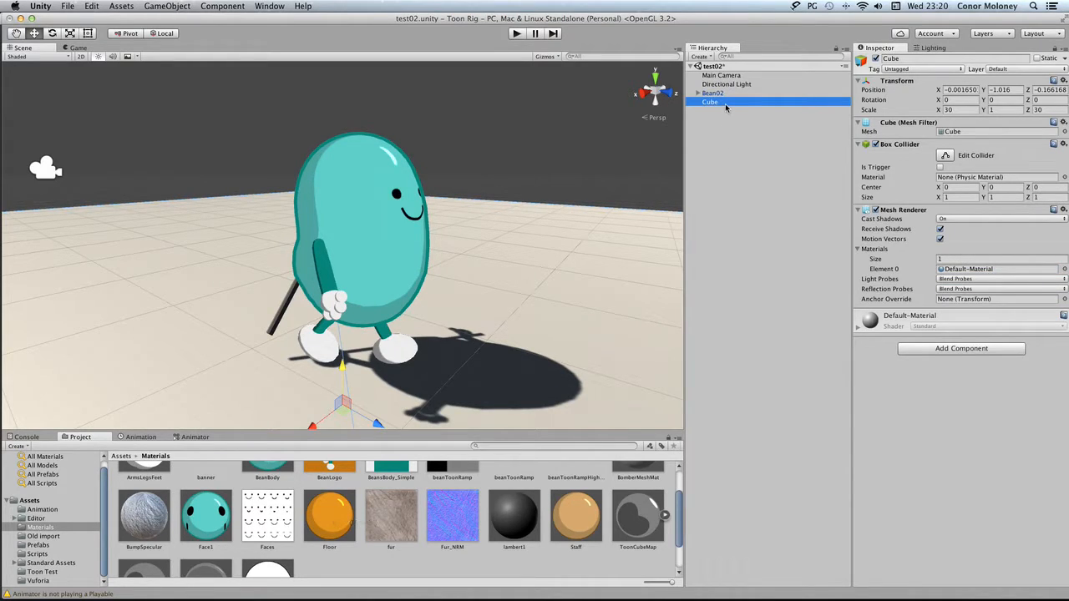
drag(330, 526, 959, 271)
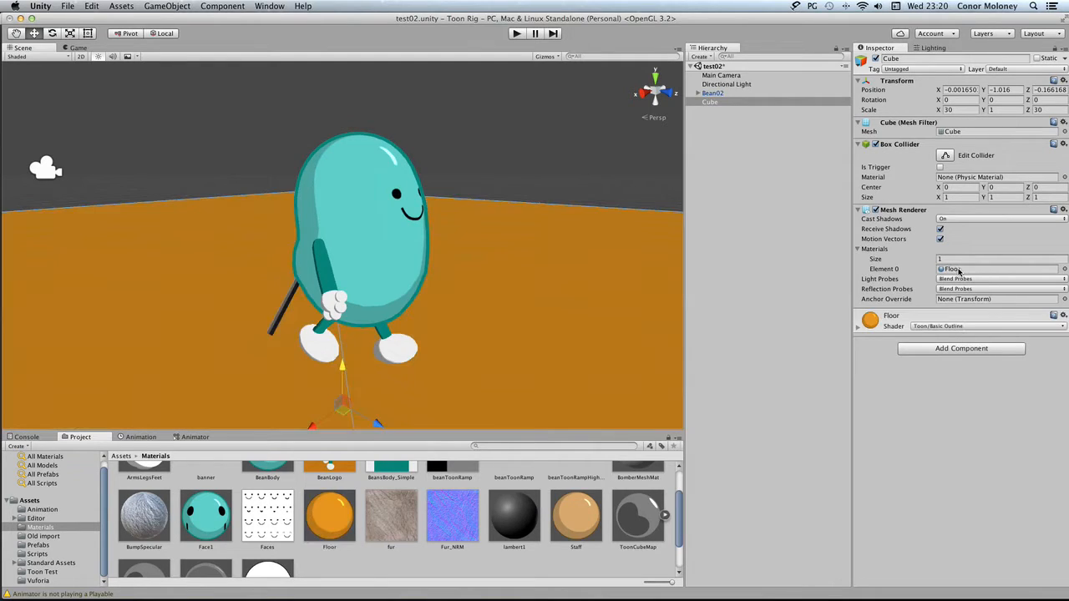
Step: Run the scene in play mode to test turning and jumping Bean02 on the floor, and stop the playback
click(583, 177)
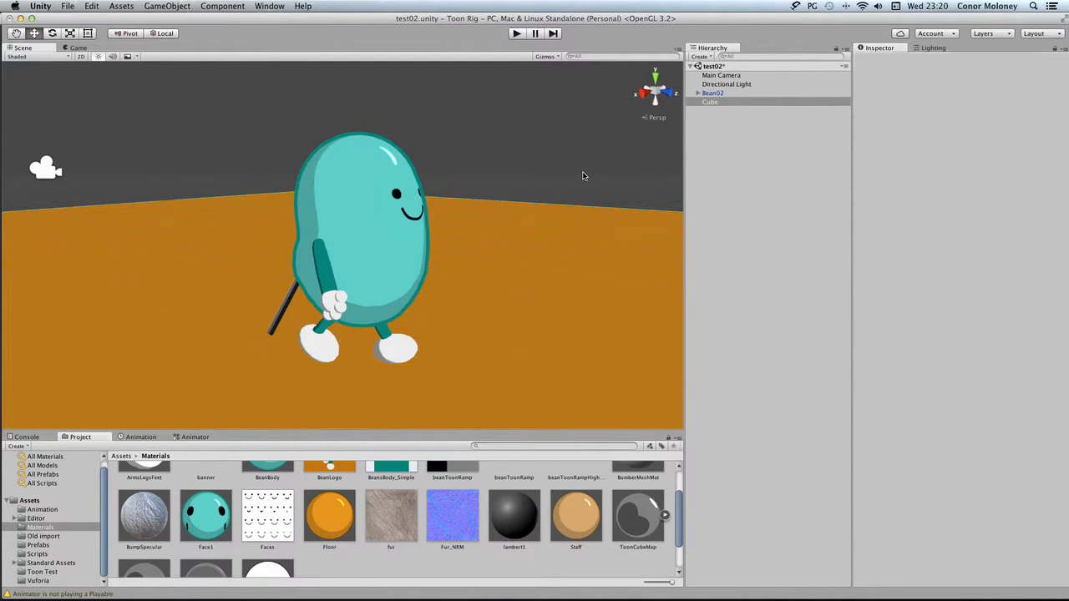
scroll(569, 200, down, 5)
alt+drag(565, 198, 504, 263)
scroll(485, 219, up, 3)
scroll(483, 222, up, 2)
scroll(470, 266, down, 3)
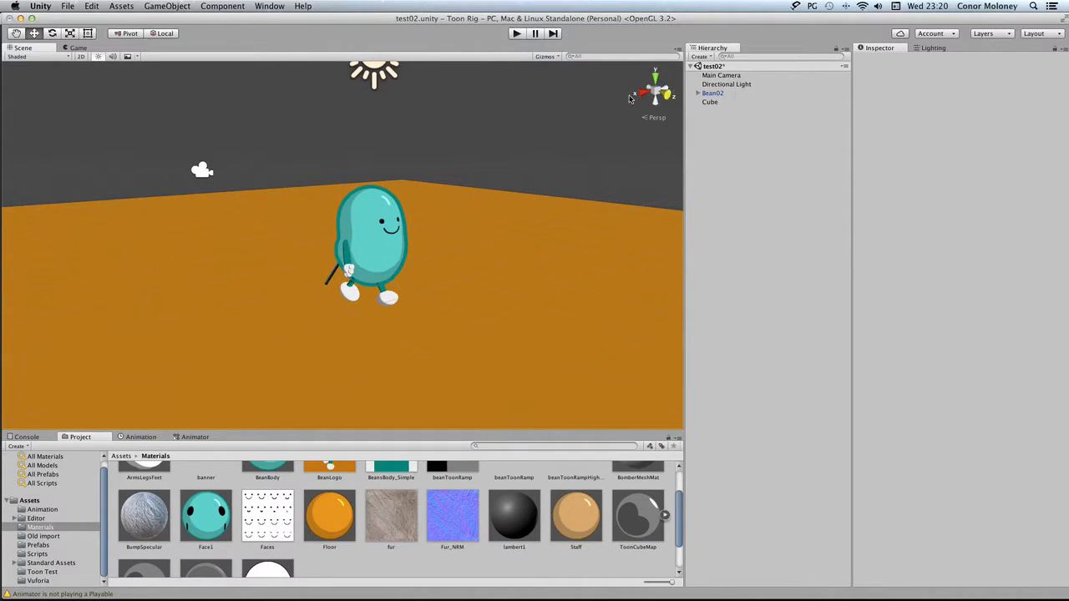
click(516, 34)
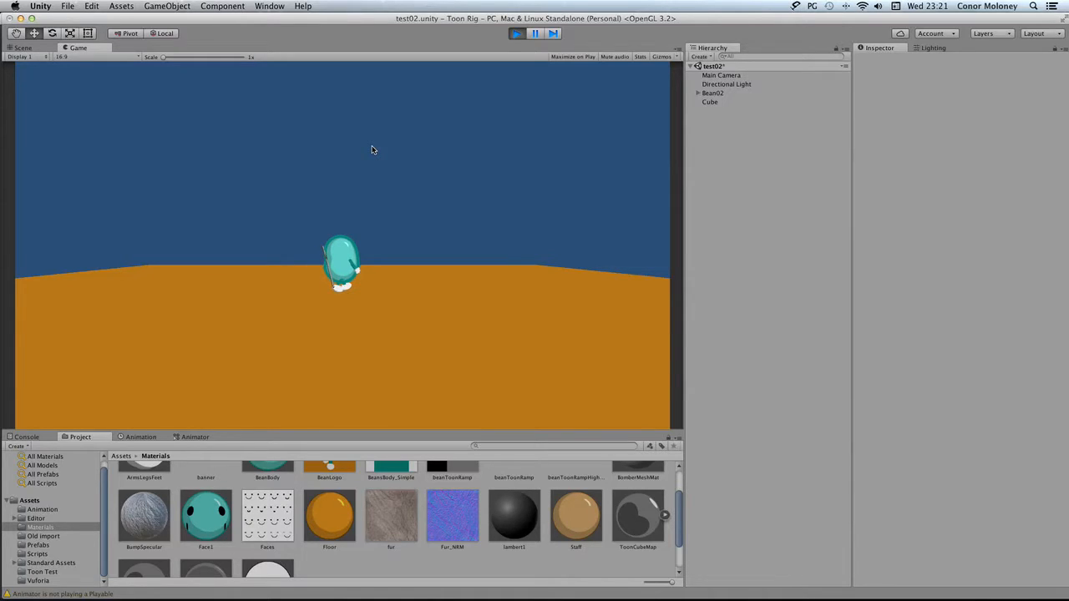
key(Left)
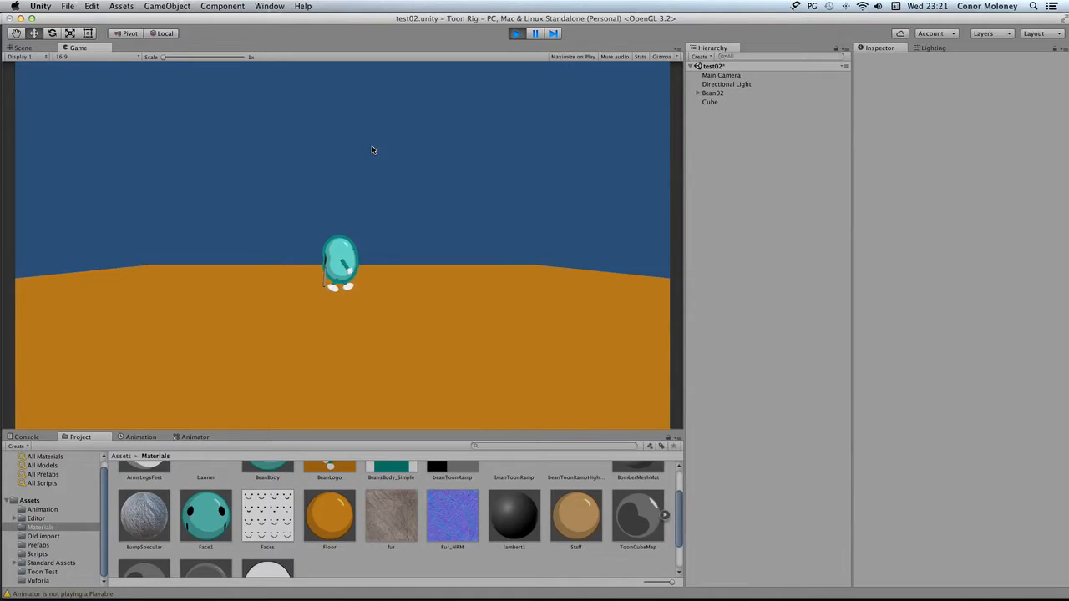
key(space)
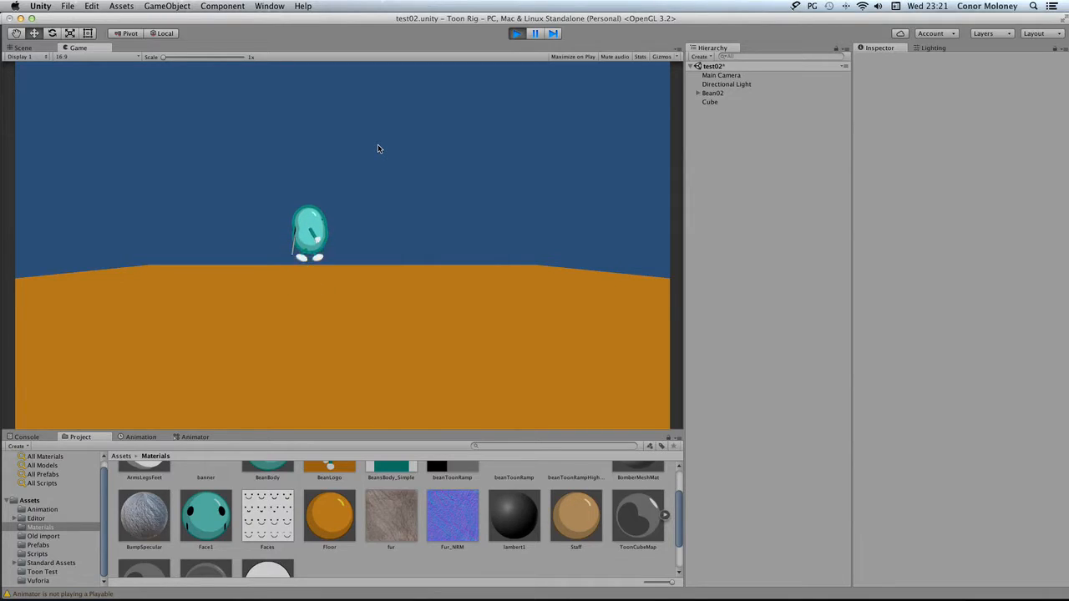
key(space)
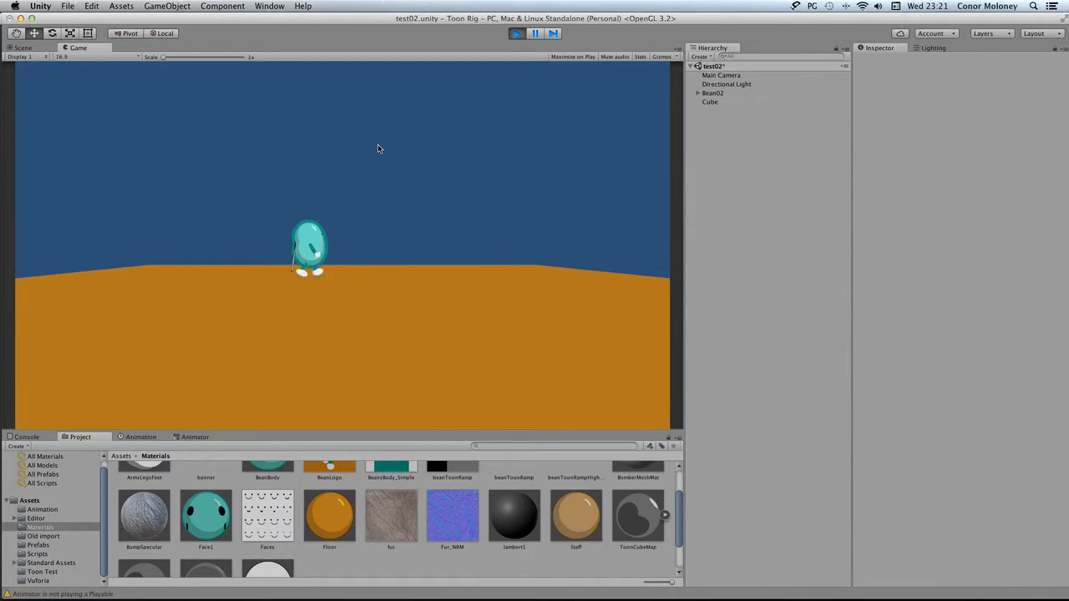
key(Left)
key(Right)
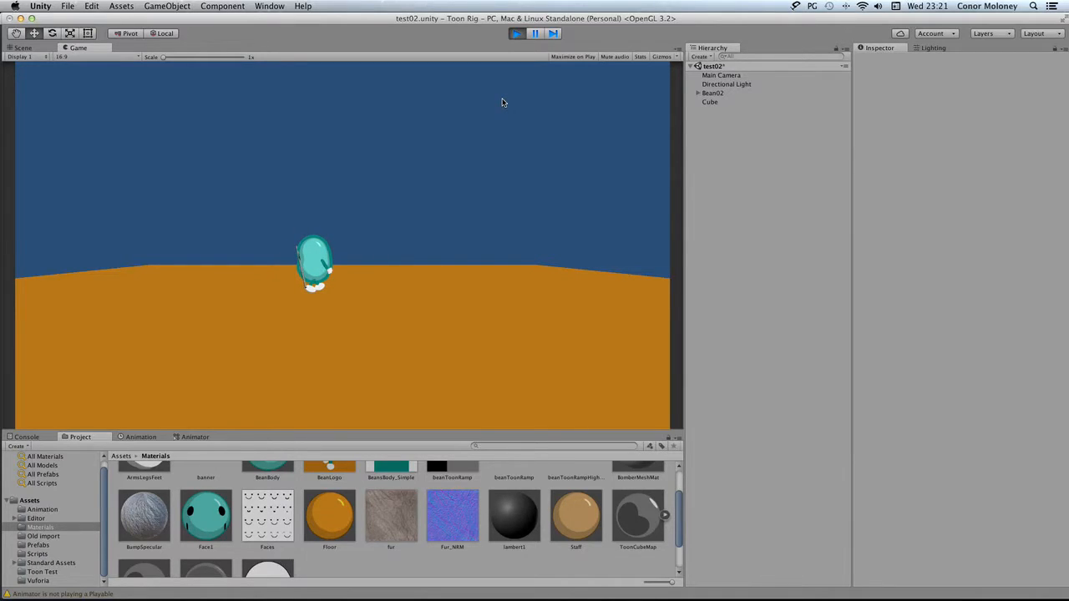
click(517, 33)
Step: Review Bean02's Animator, Rigidbody, Capsule Collider and Animate Character component settings
click(747, 93)
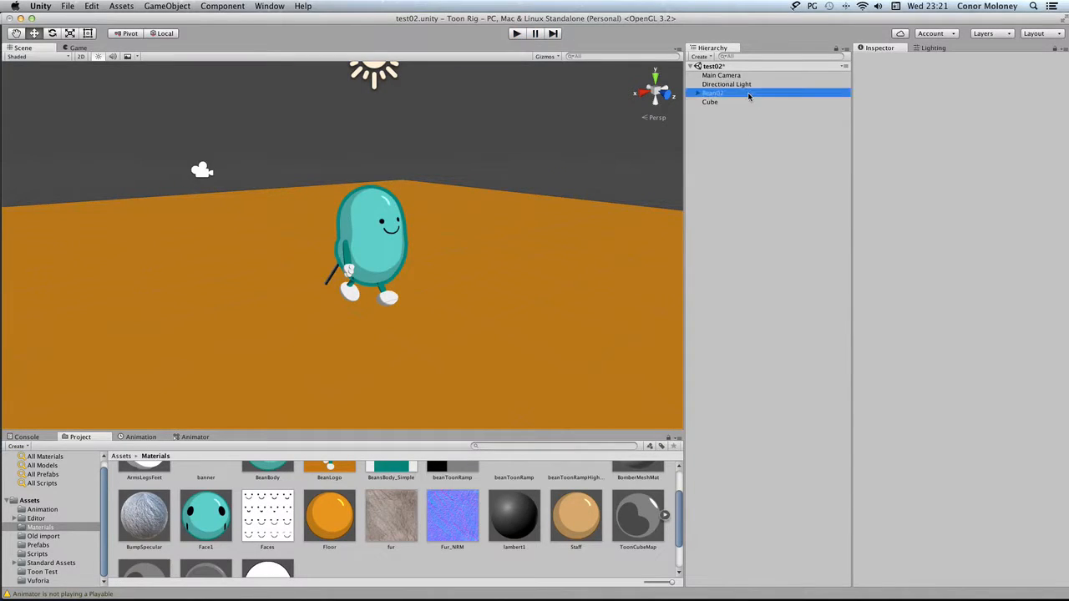
scroll(964, 269, down, 5)
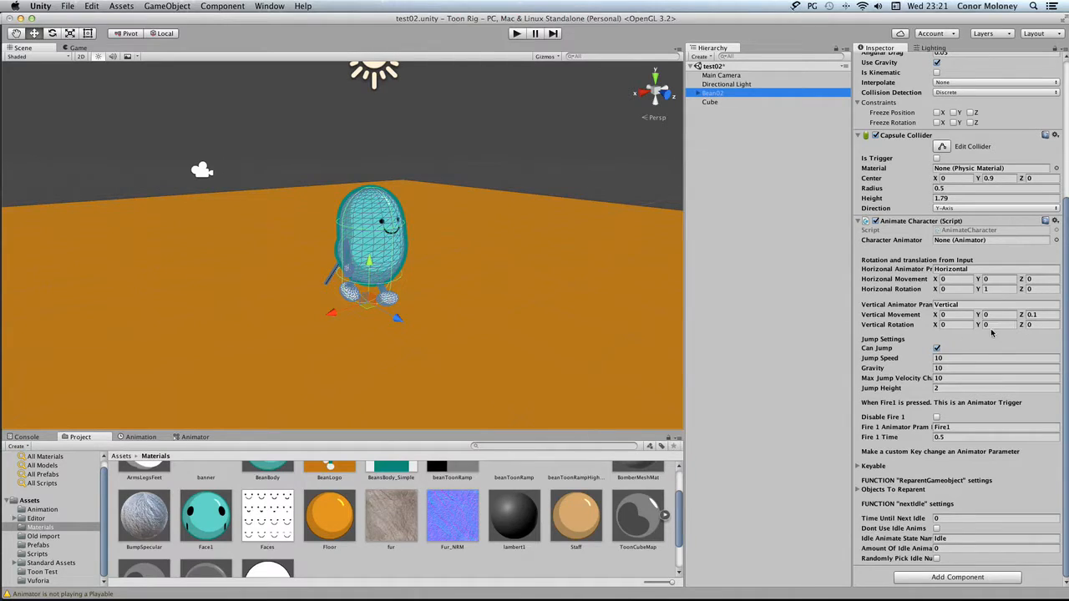
scroll(965, 324, up, 5)
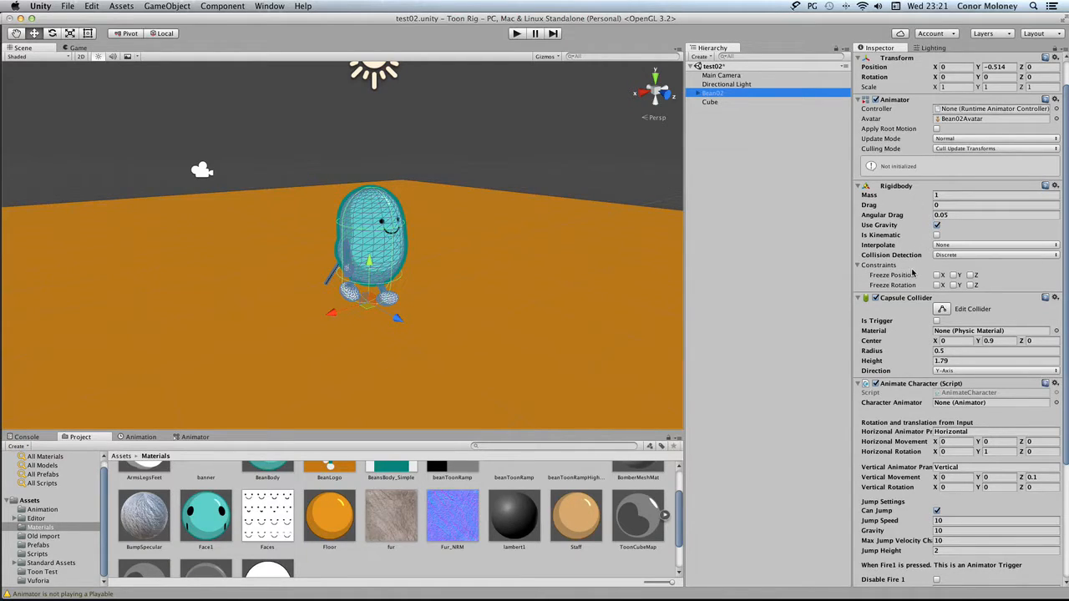
scroll(913, 273, down, 3)
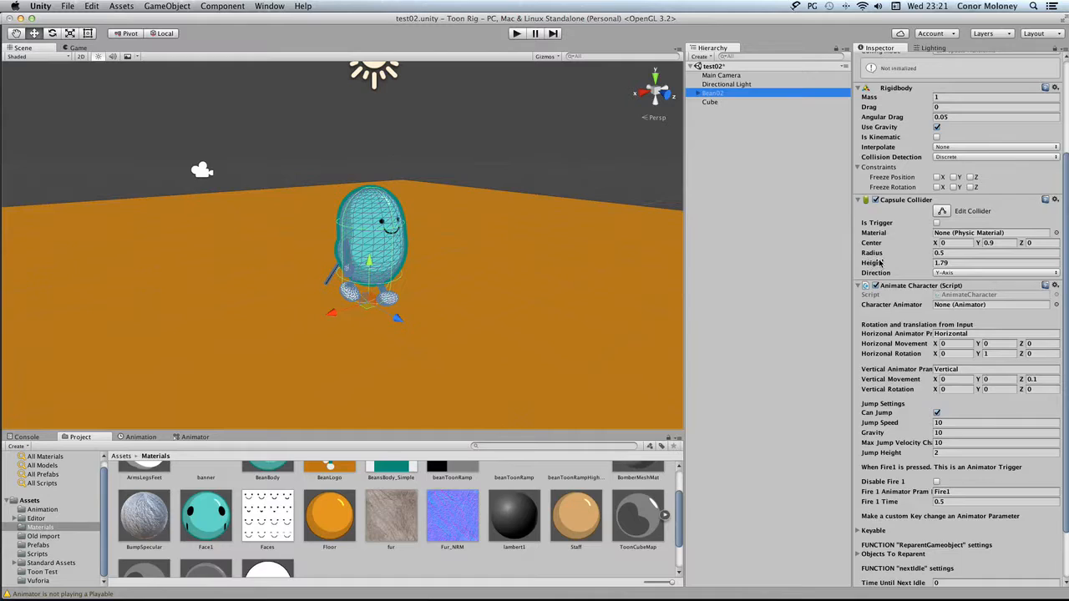
scroll(872, 263, up, 4)
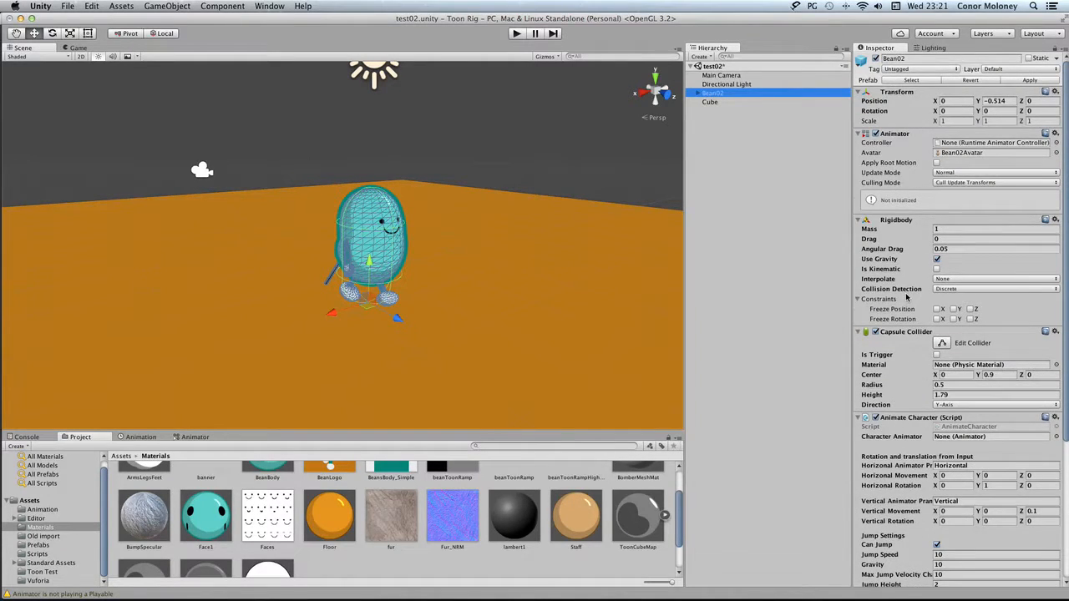
scroll(905, 298, down, 2)
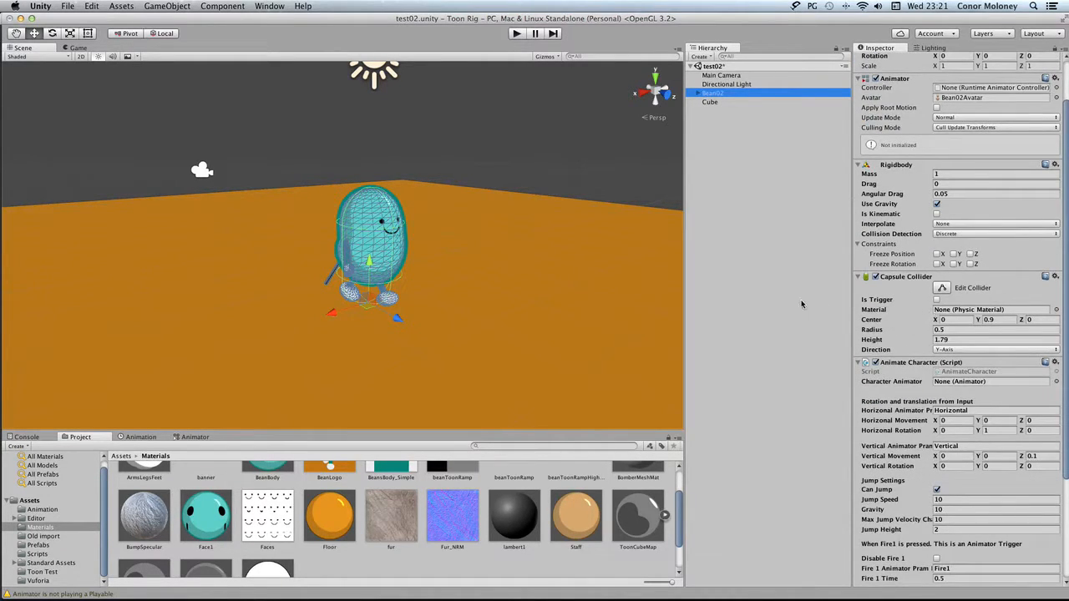
scroll(924, 318, down, 5)
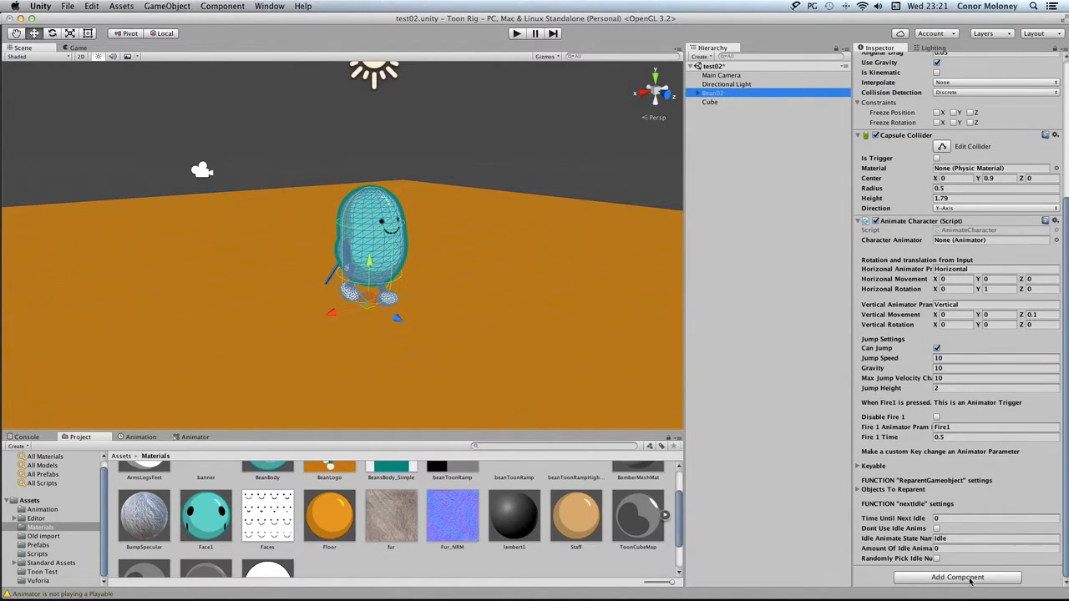
Step: Search the components available for Bean02 for "coll" to view the collider types, without adding one
click(956, 577)
text(coll)
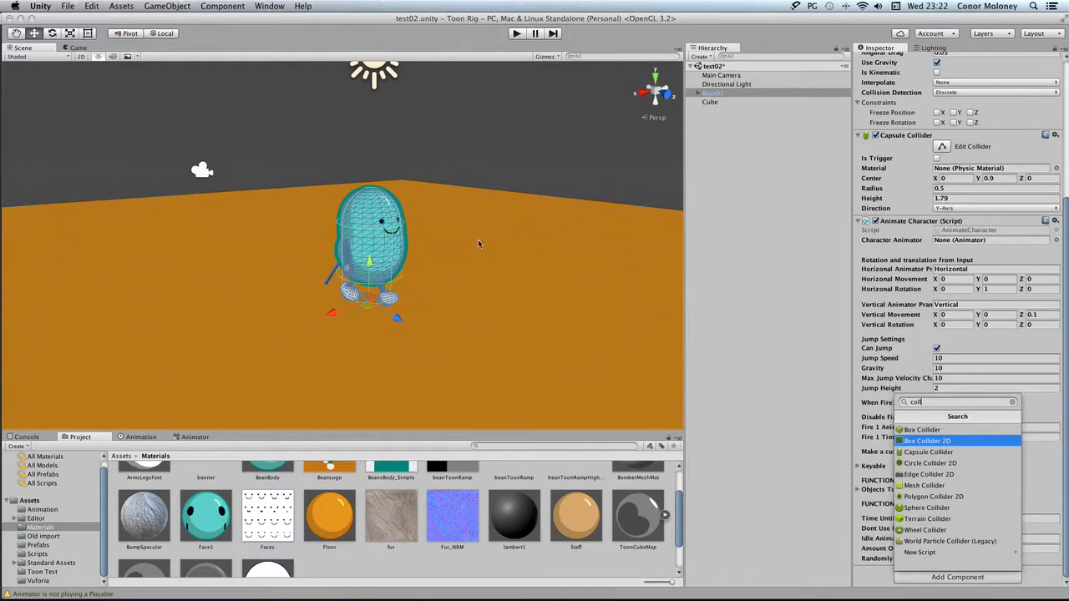
click(830, 241)
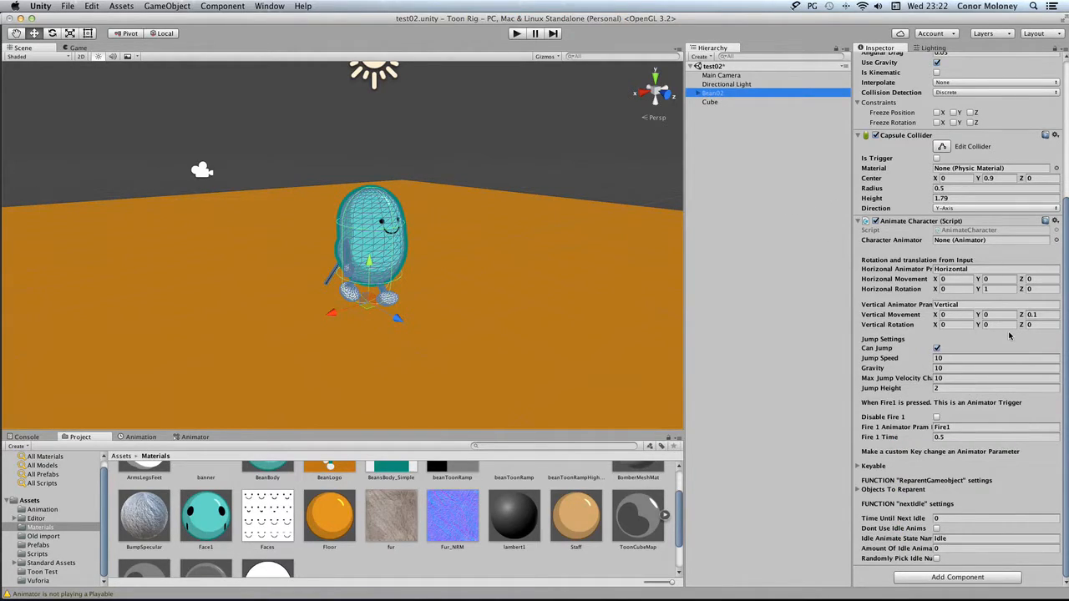
scroll(970, 271, up, 2)
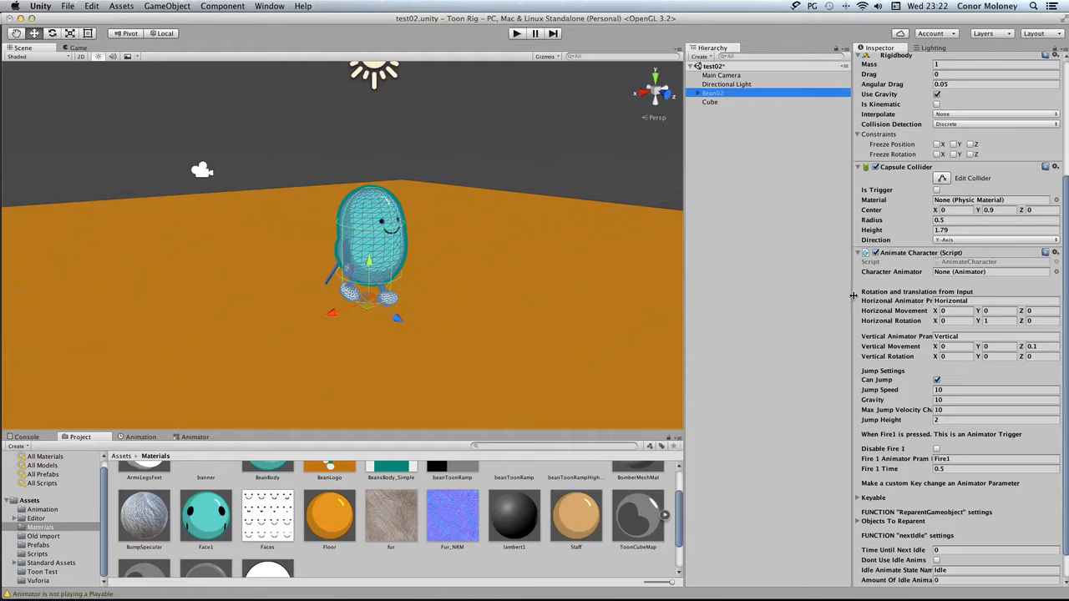
scroll(994, 298, up, 5)
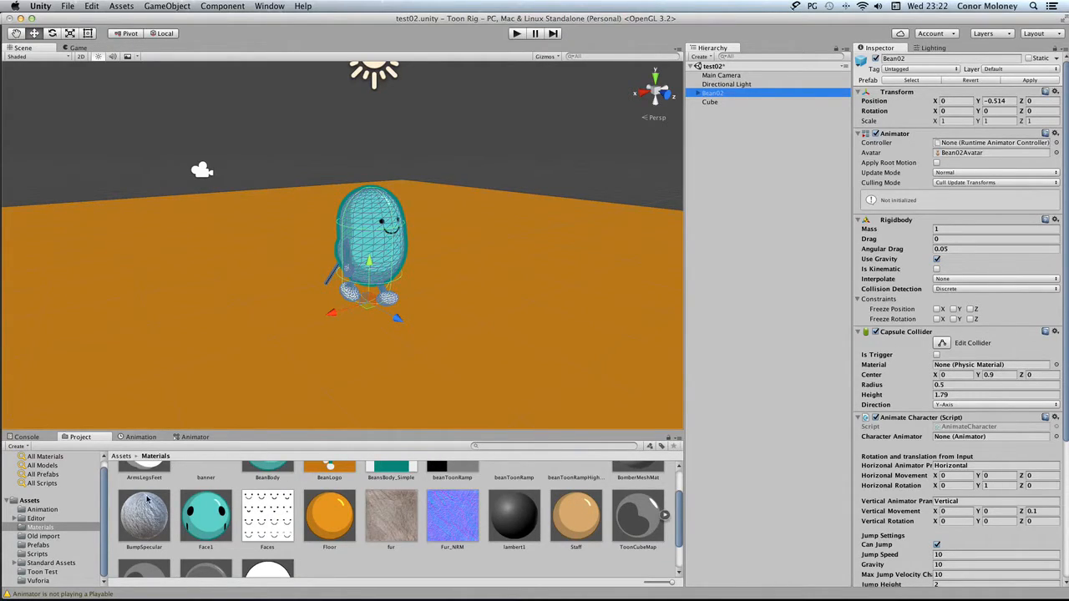
Step: Create a new animator controller asset in the Animation folder
click(64, 511)
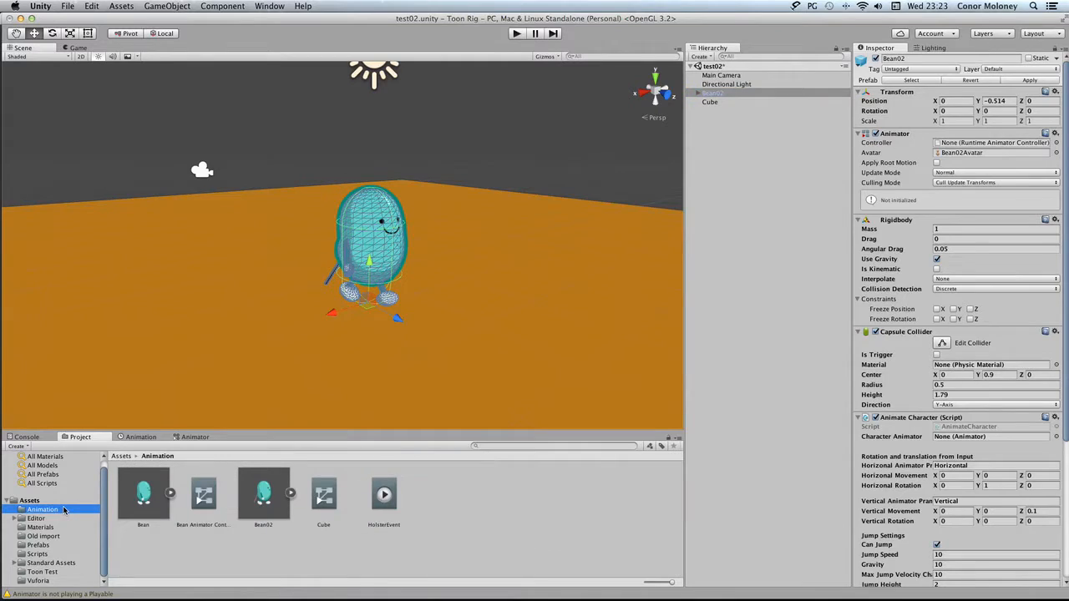
click(488, 489)
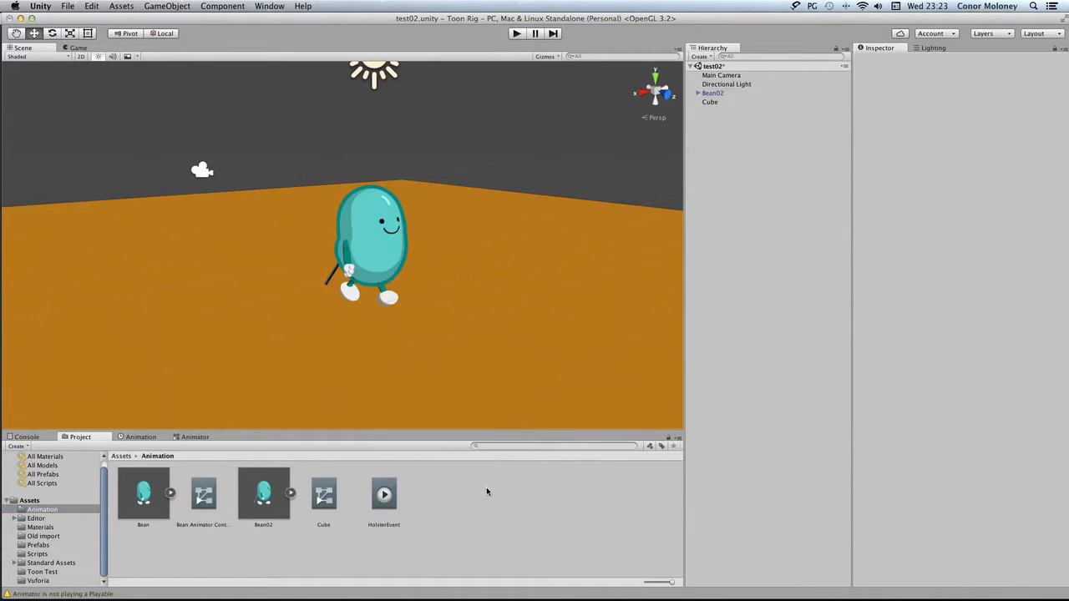
right_click(433, 498)
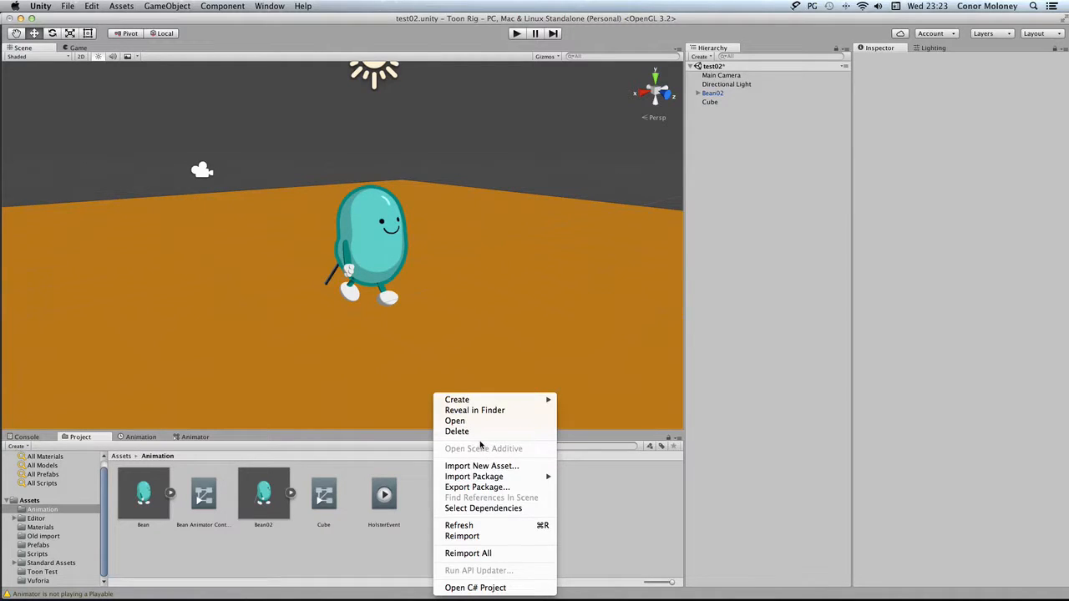
click(412, 494)
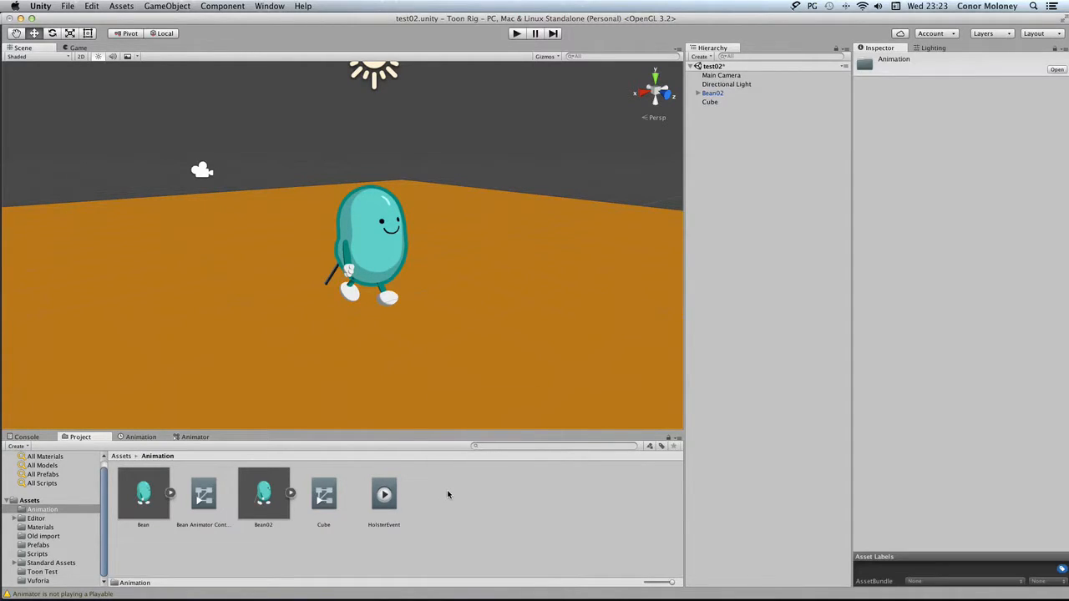
right_click(447, 494)
mouse_move(516, 405)
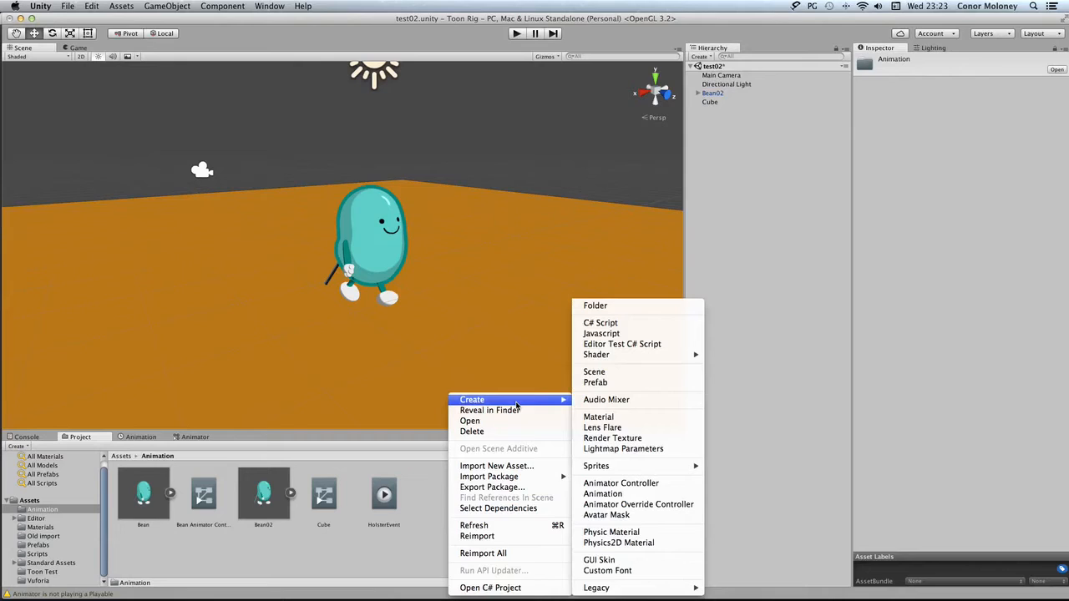
click(657, 484)
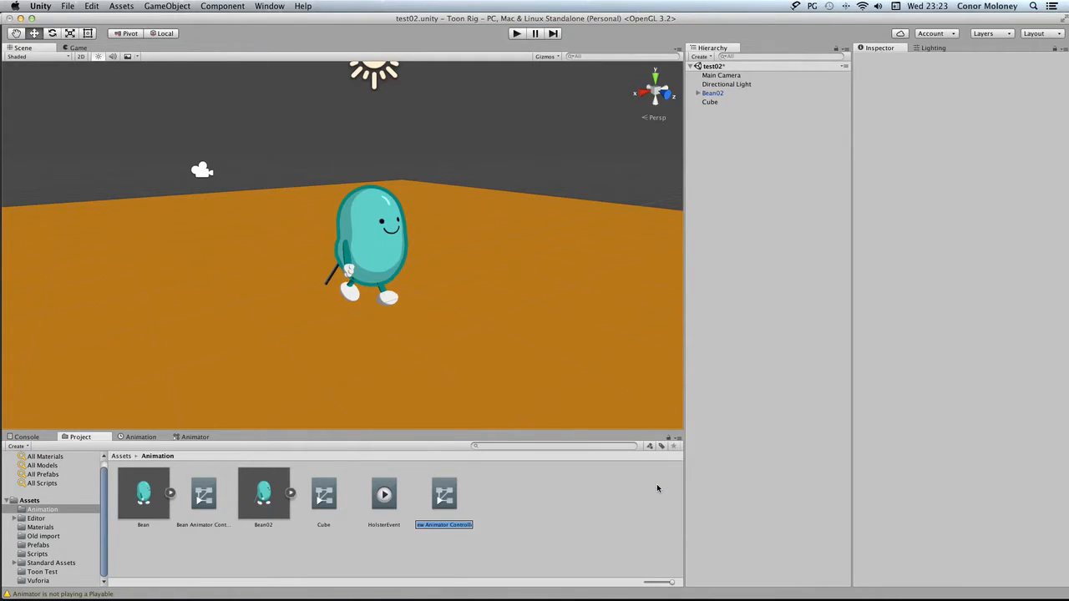
Step: Name the new controller asset "Bean02 Animator Controller"
text(B)
text(ean02)
text( Animator)
text( Control)
text(ler)
key(Return)
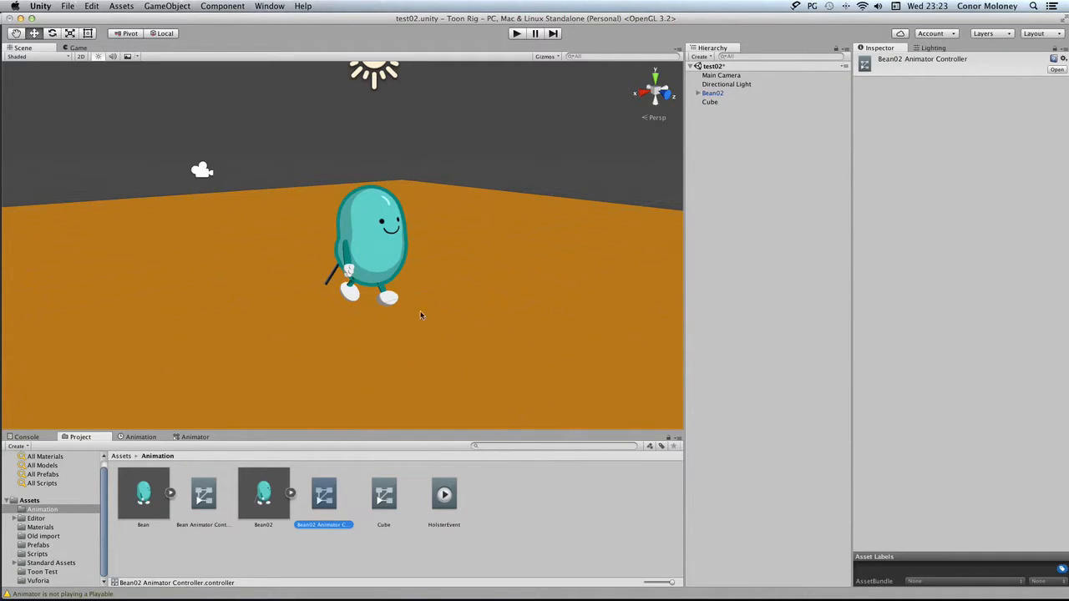
click(166, 6)
click(167, 6)
click(166, 6)
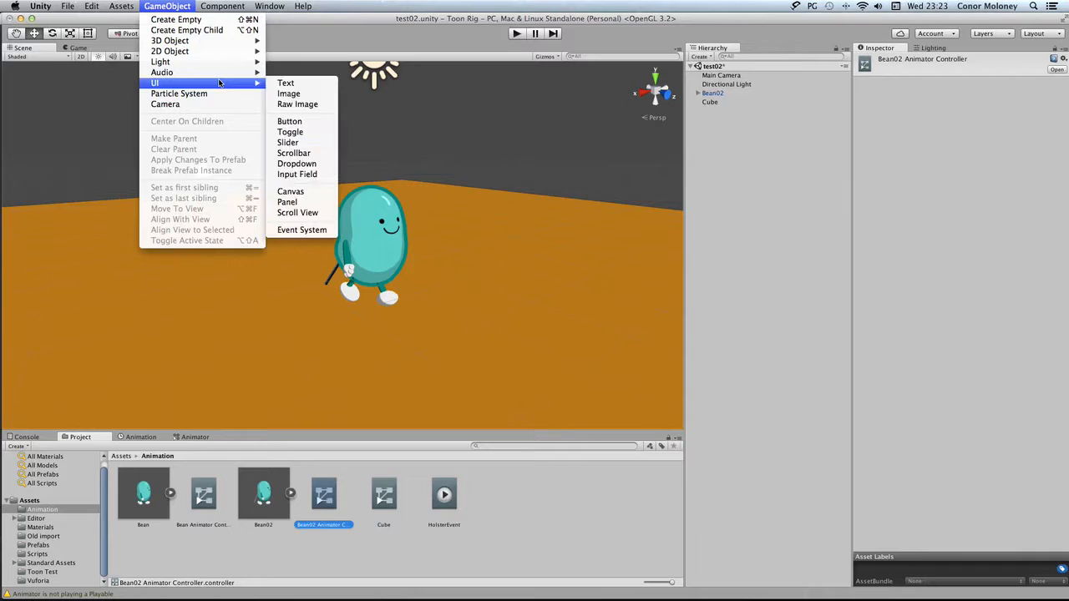
mouse_move(220, 53)
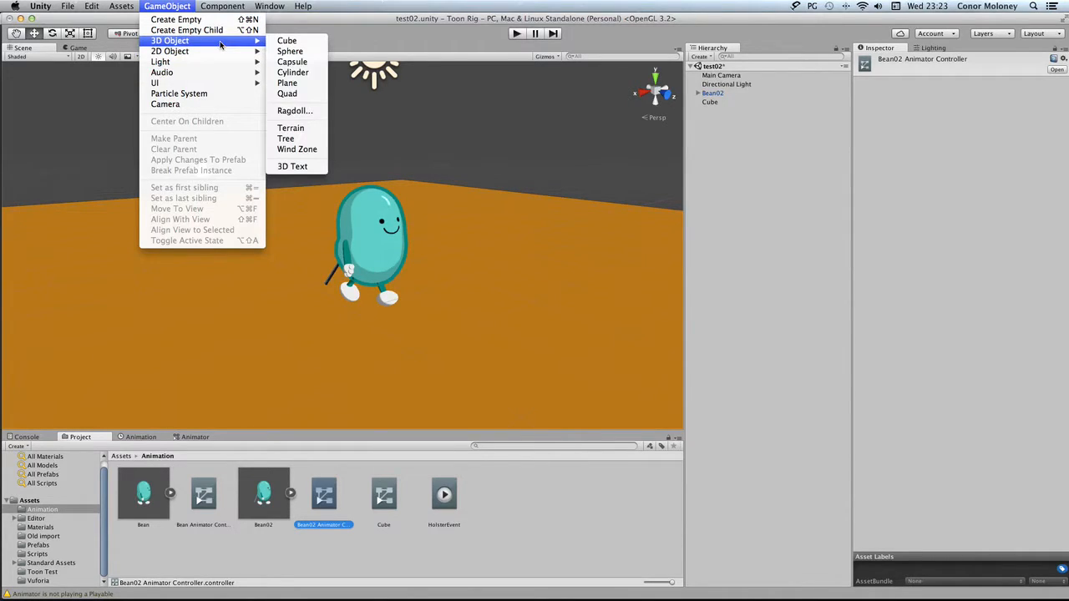
mouse_move(222, 6)
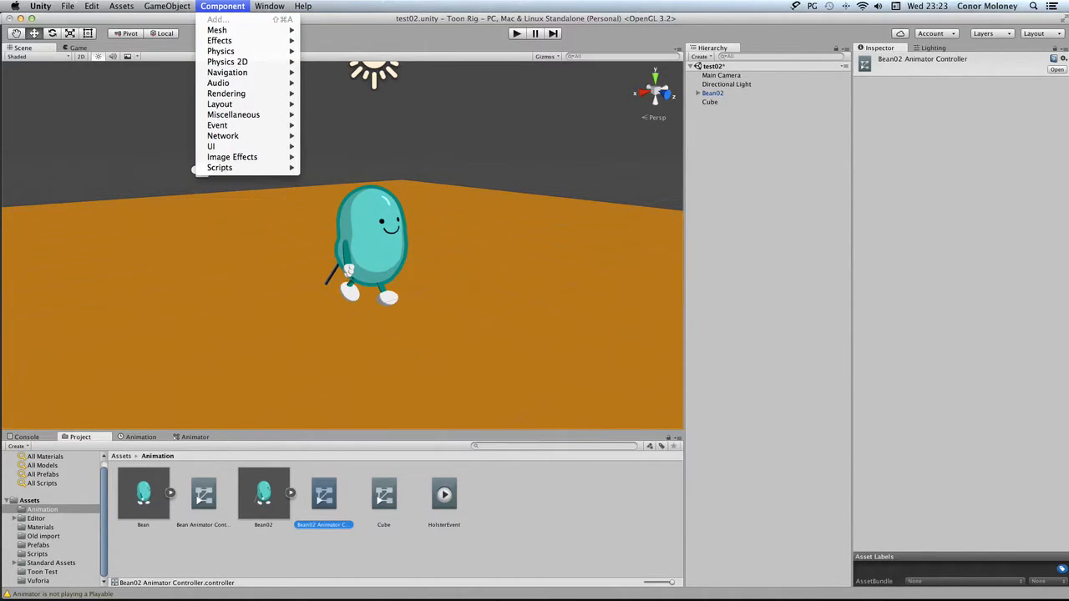
mouse_move(121, 6)
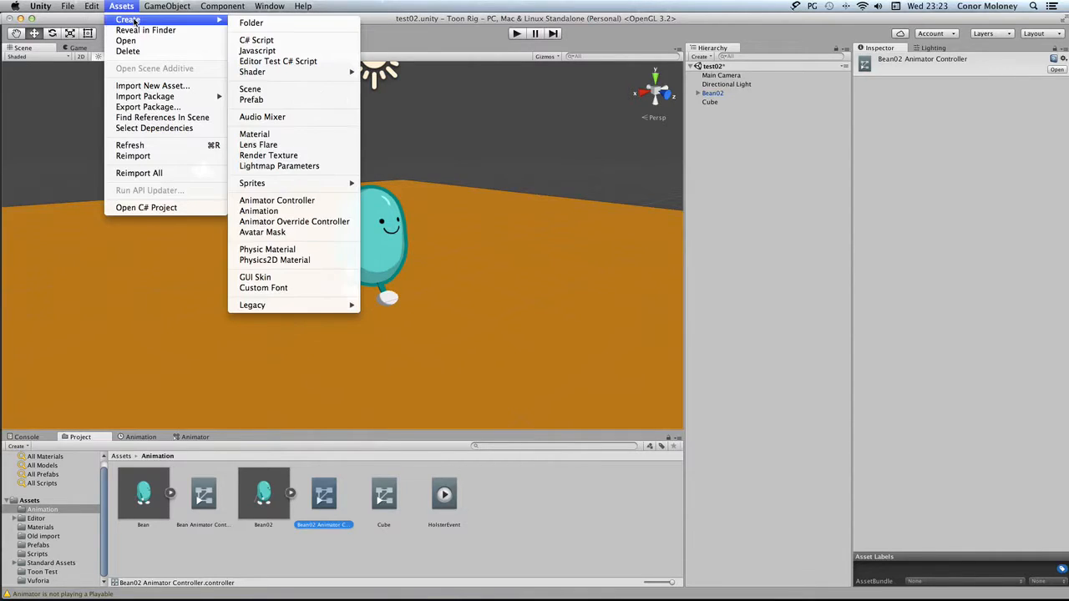
click(349, 204)
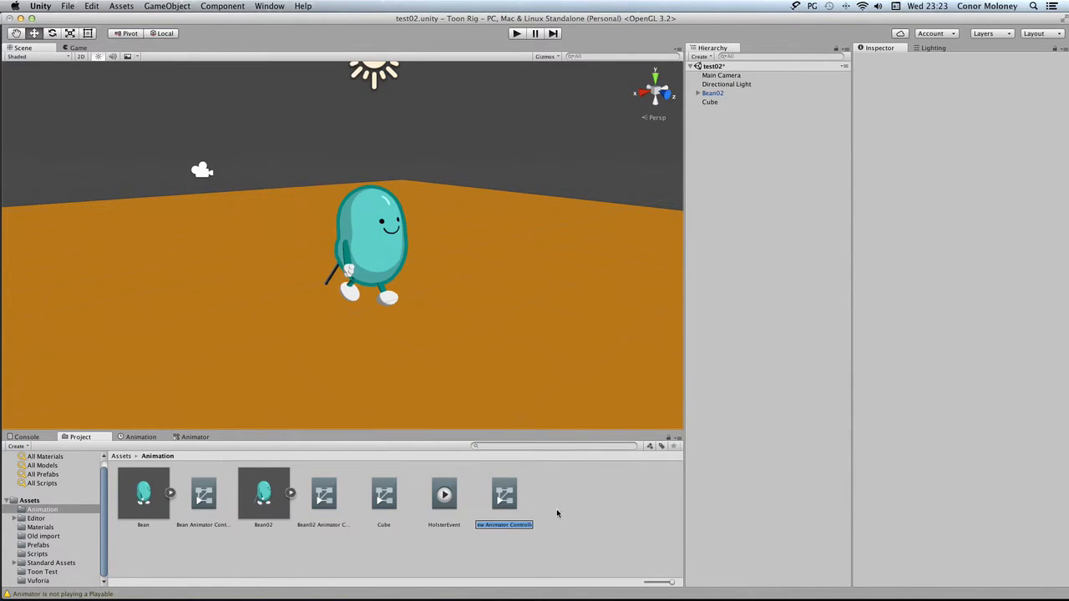
key(Escape)
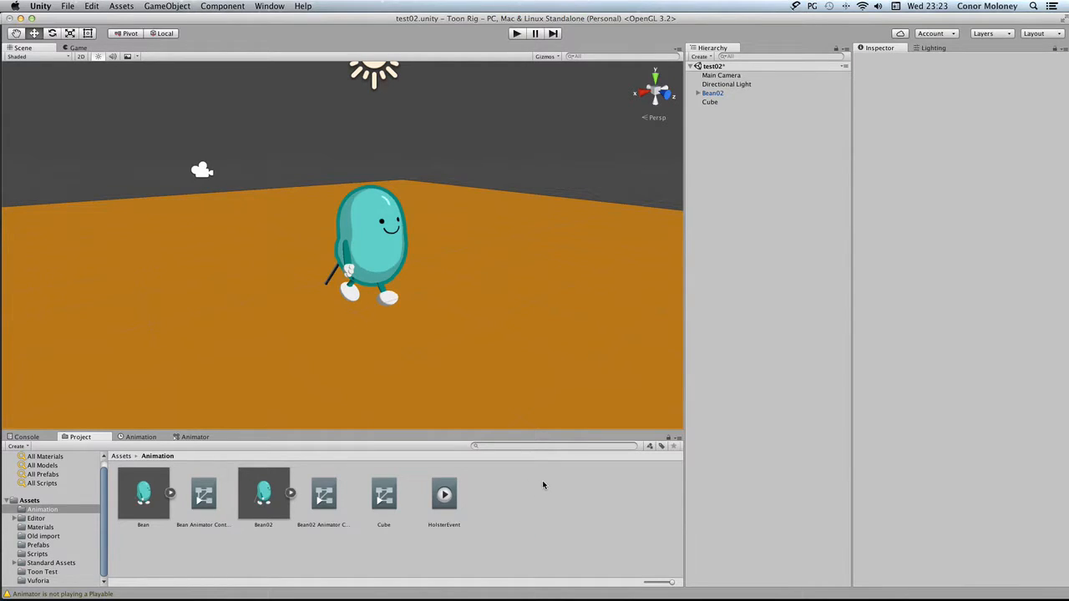
Step: Assign Bean02 Animator Controller as the controller of Bean02's Animator component
click(330, 499)
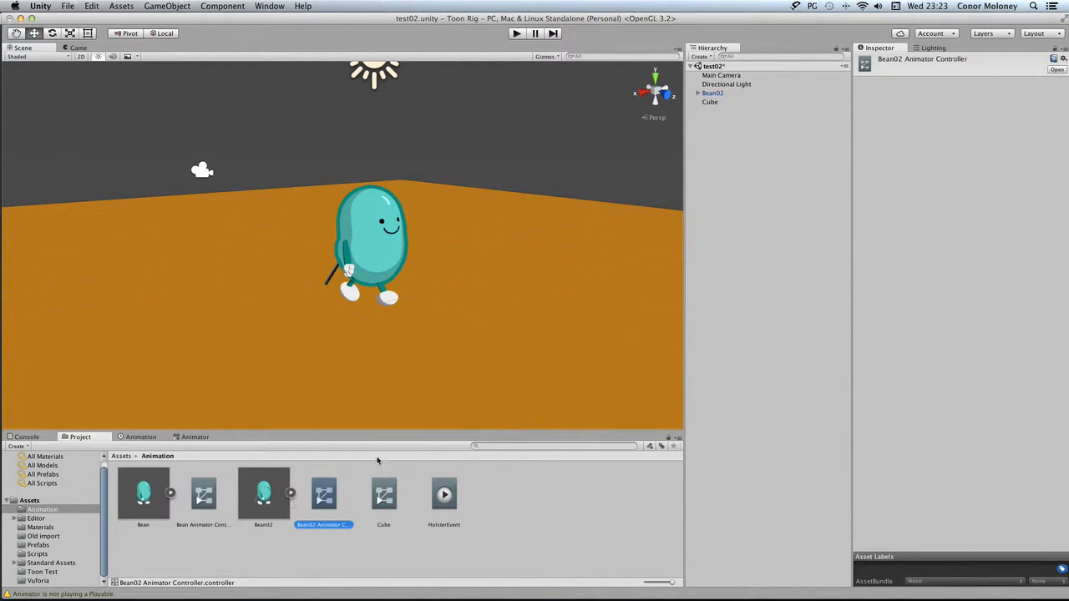
click(743, 93)
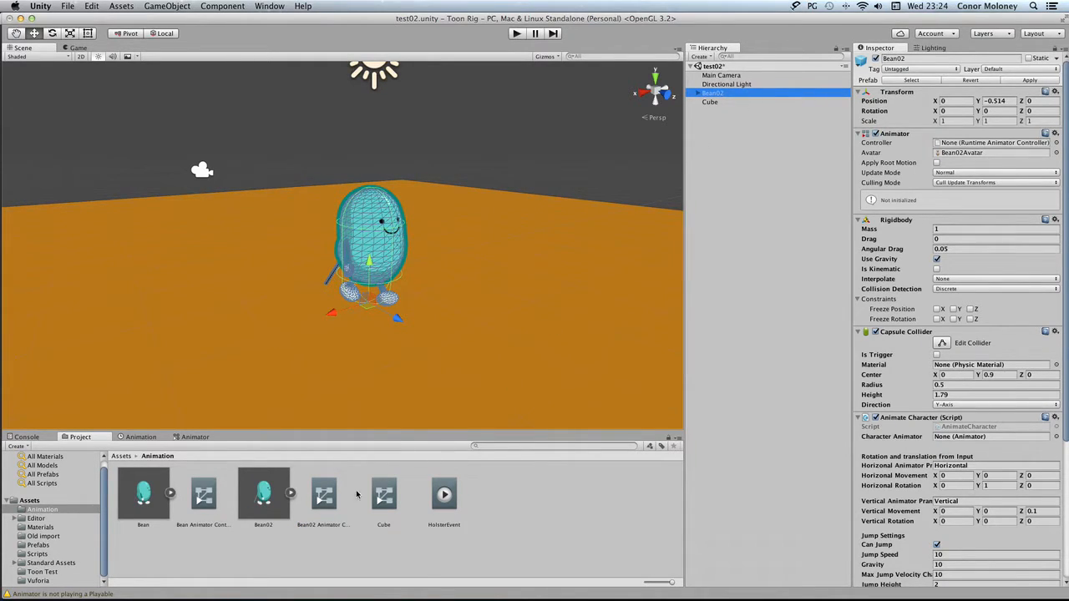
drag(324, 503, 966, 146)
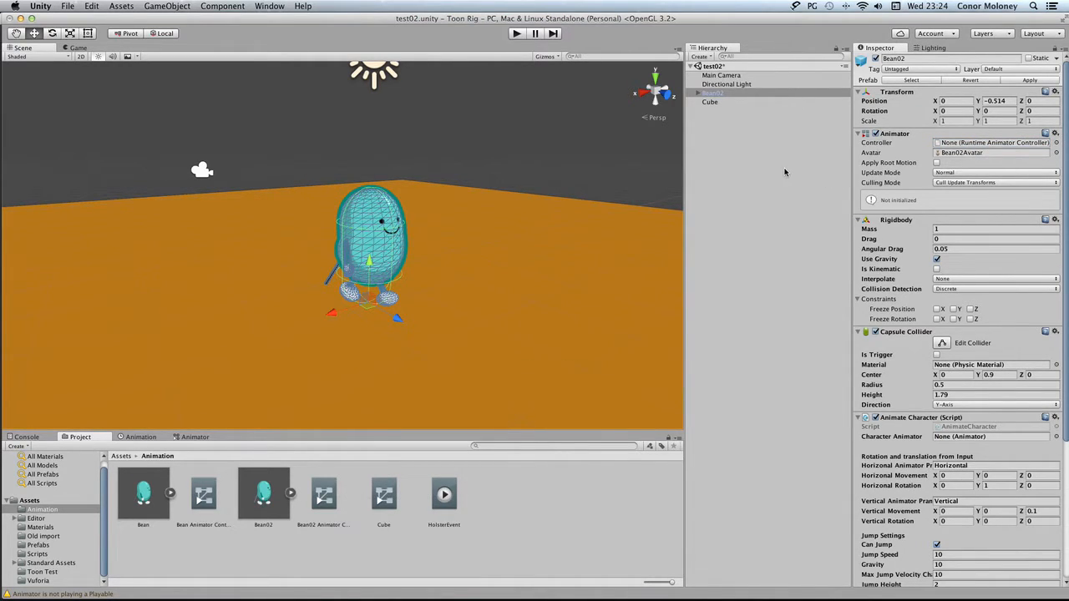
drag(324, 494, 960, 144)
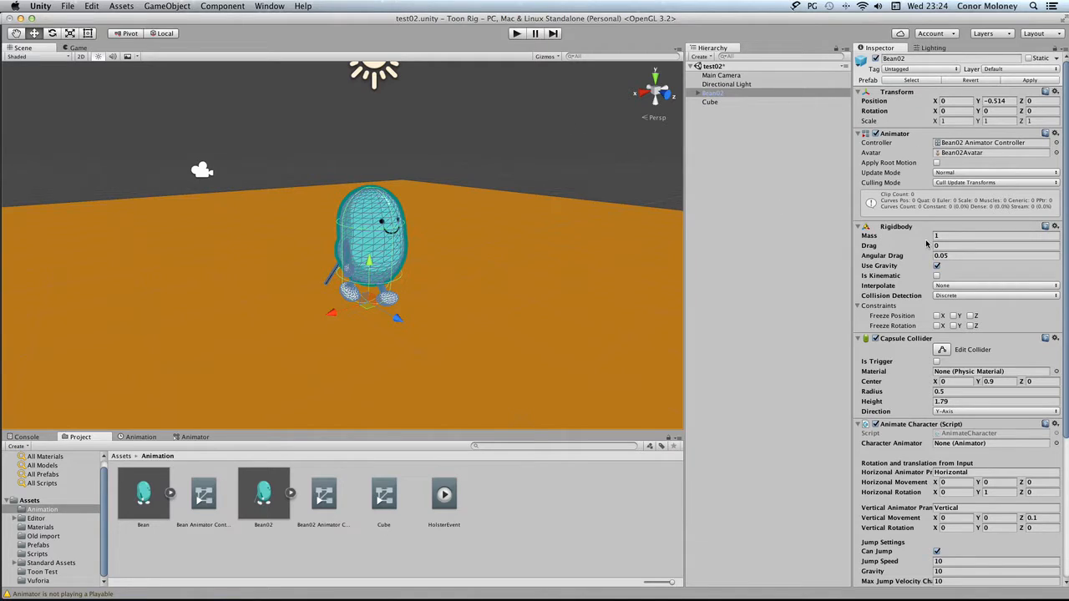
Step: Test the scene in play mode while checking the Character Animator setting of Bean02's Animate Character script, and stop playback
scroll(927, 242, down, 3)
scroll(927, 242, down, 4)
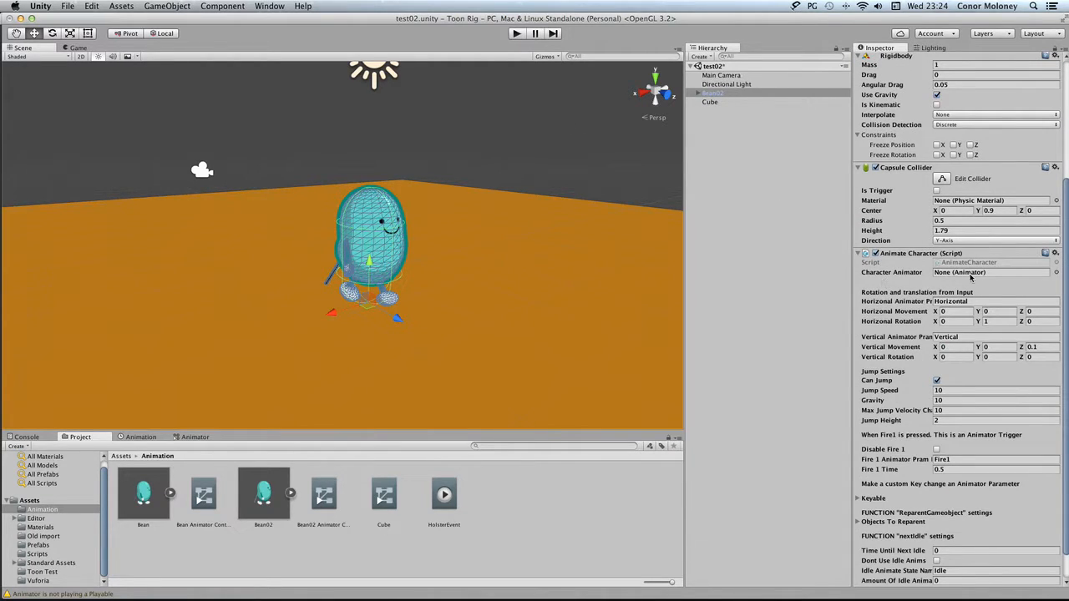
click(517, 34)
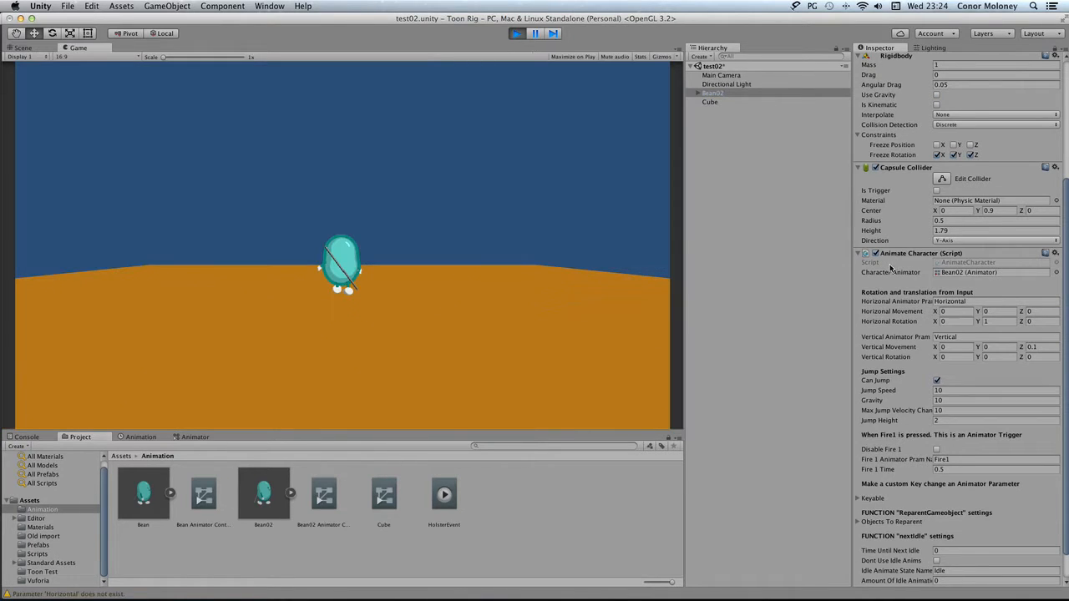
click(519, 36)
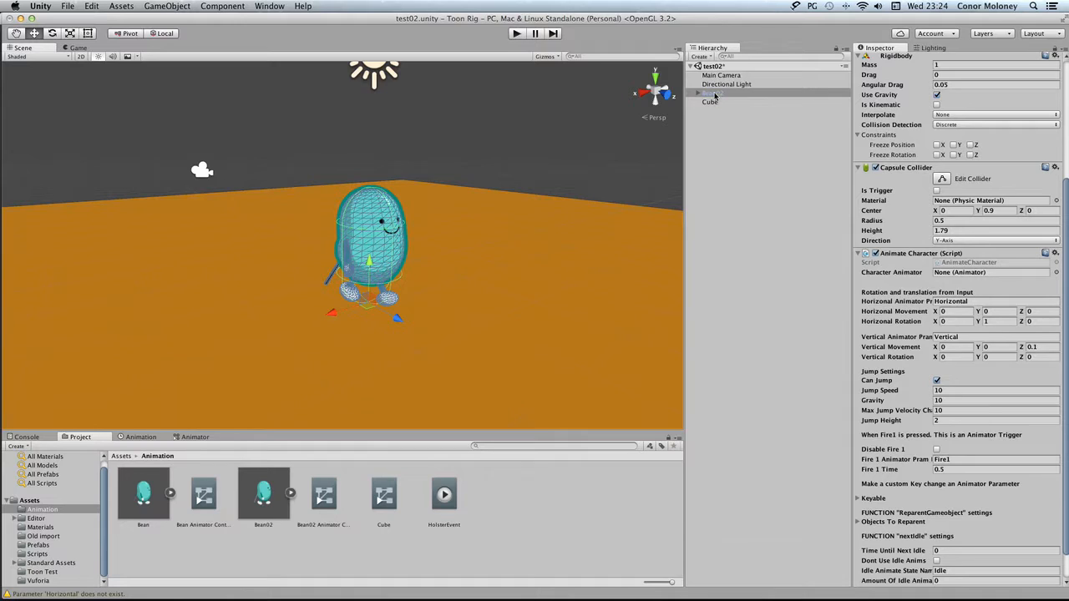
Step: Assign the scene's Bean02 object as the Character Animator of its Animate Character script
click(1055, 272)
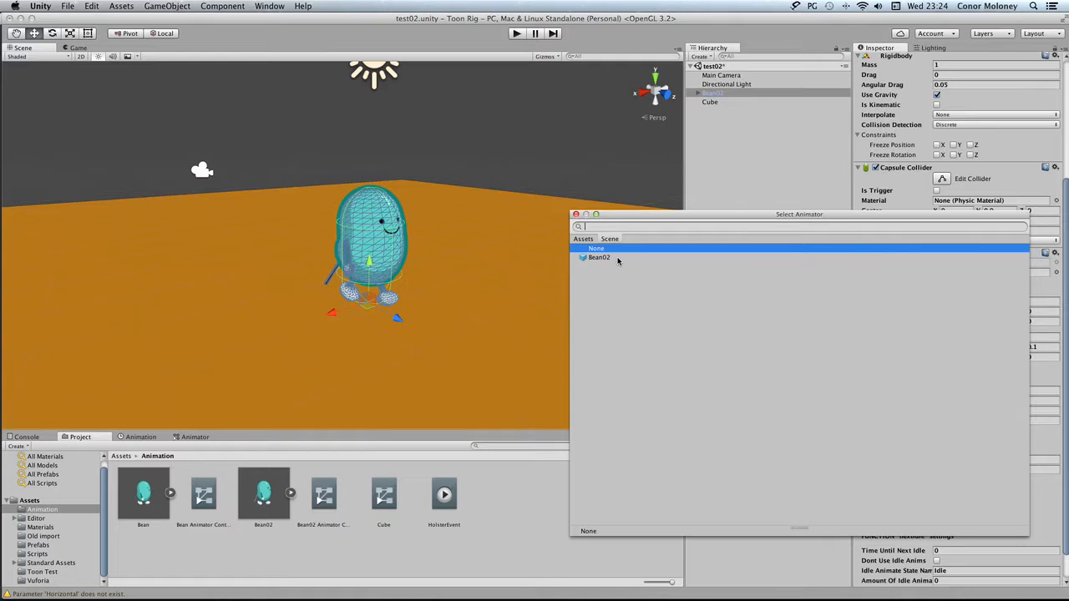
click(575, 214)
drag(720, 93, 938, 275)
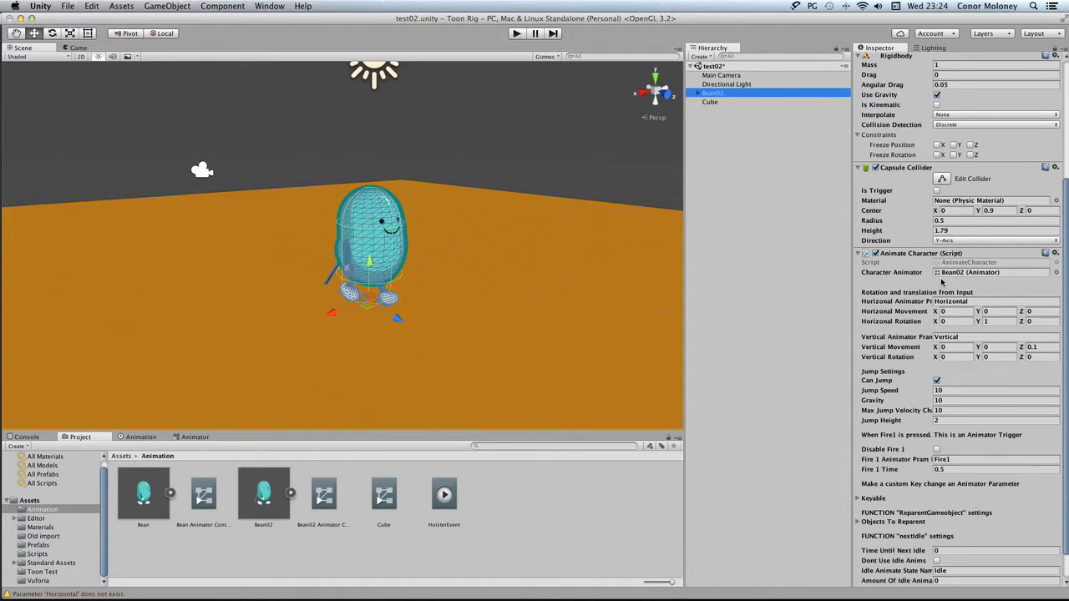
Step: Widen the Inspector until the Animate Character script's parameter names can be read in full
scroll(941, 285, down, 2)
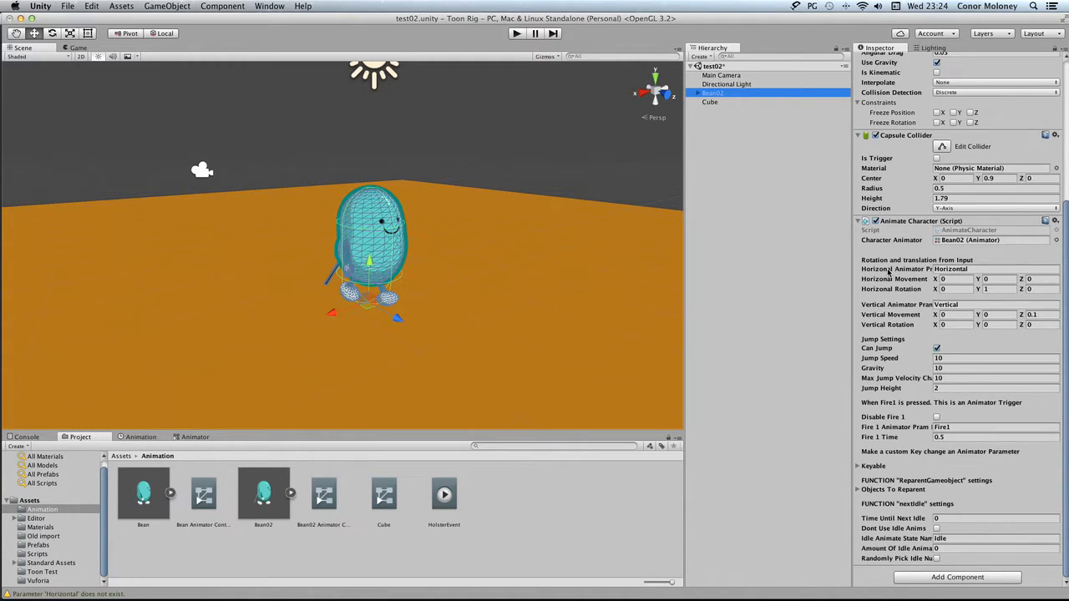
mouse_move(889, 273)
drag(853, 243, 767, 255)
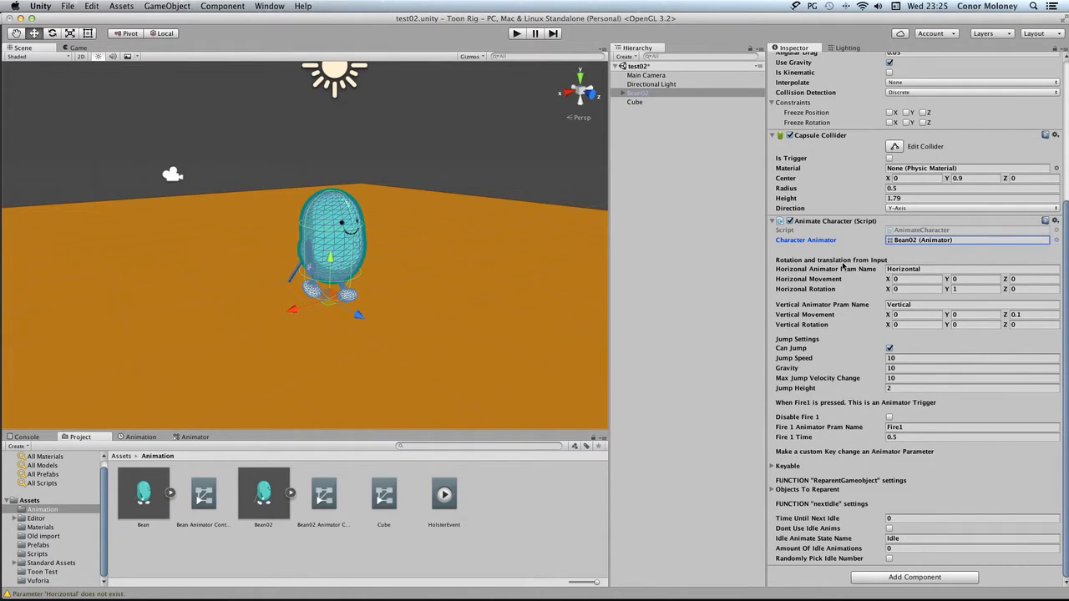
Step: Create an empty state in the base layer of Bean02 Animator Controller
click(205, 438)
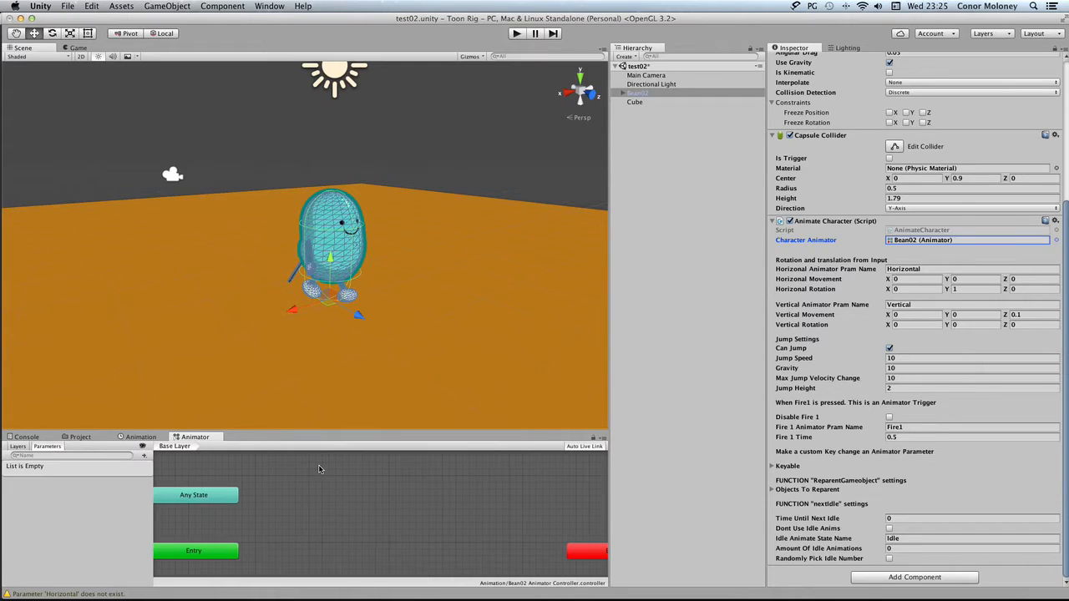
right_click(353, 520)
mouse_move(397, 523)
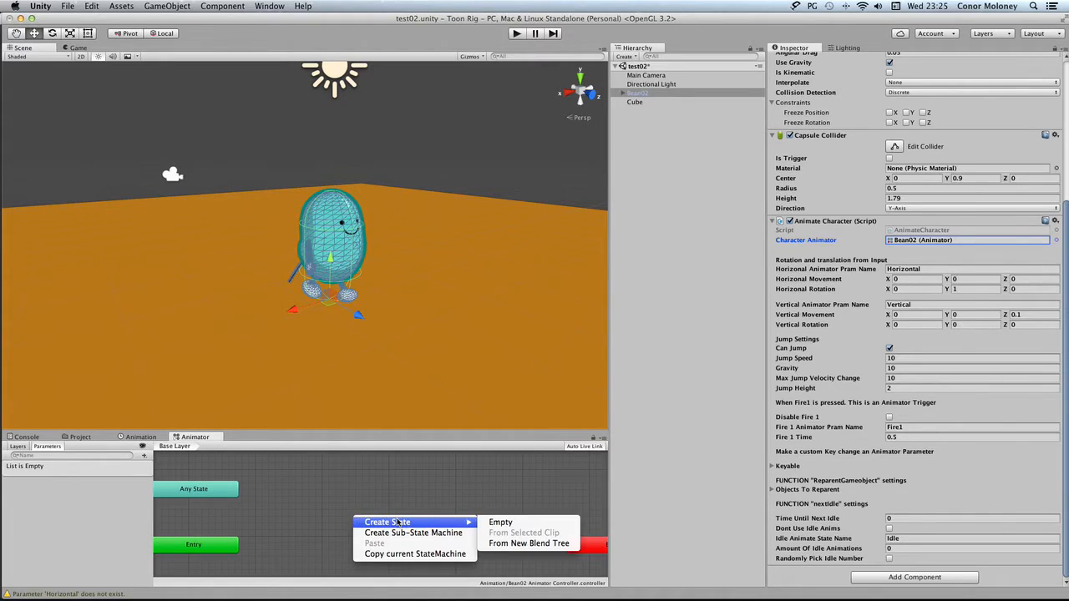
click(494, 523)
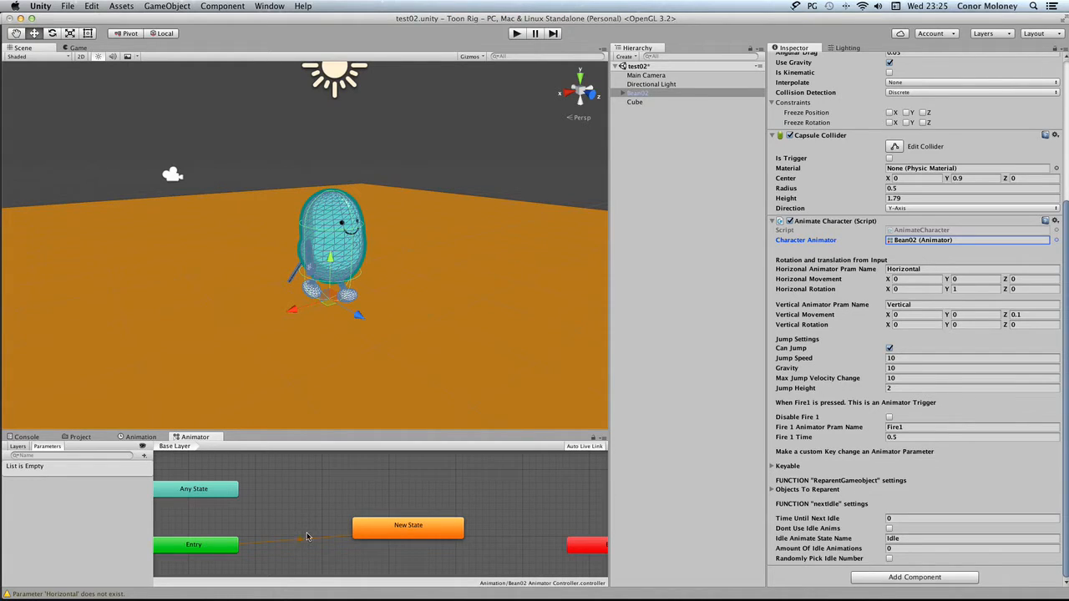
Step: Set the new state's motion to the Idle clip, test it in play mode and stop playback
click(377, 530)
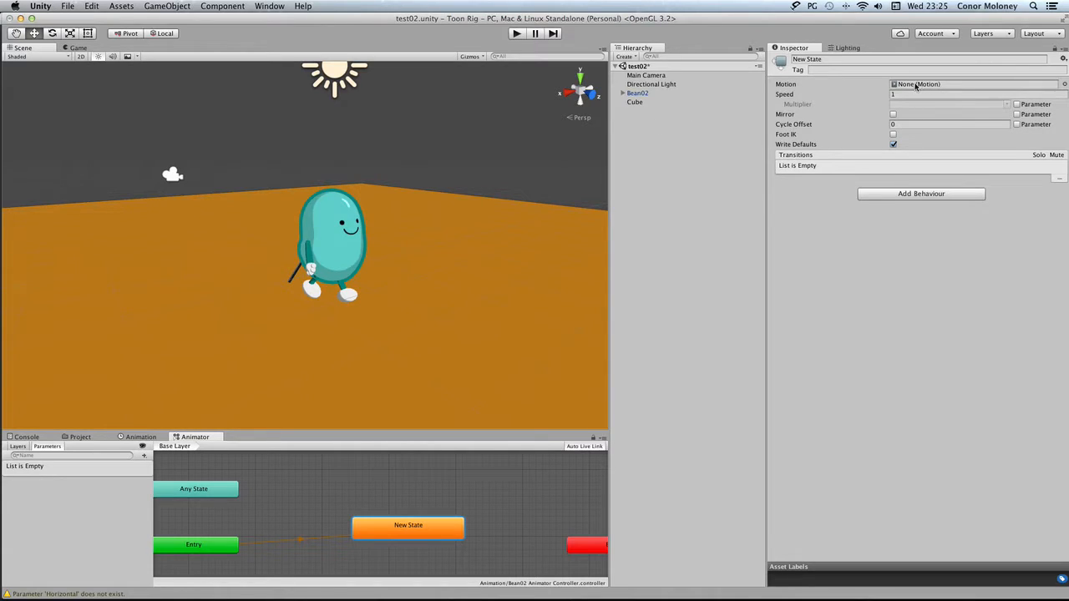
click(1064, 85)
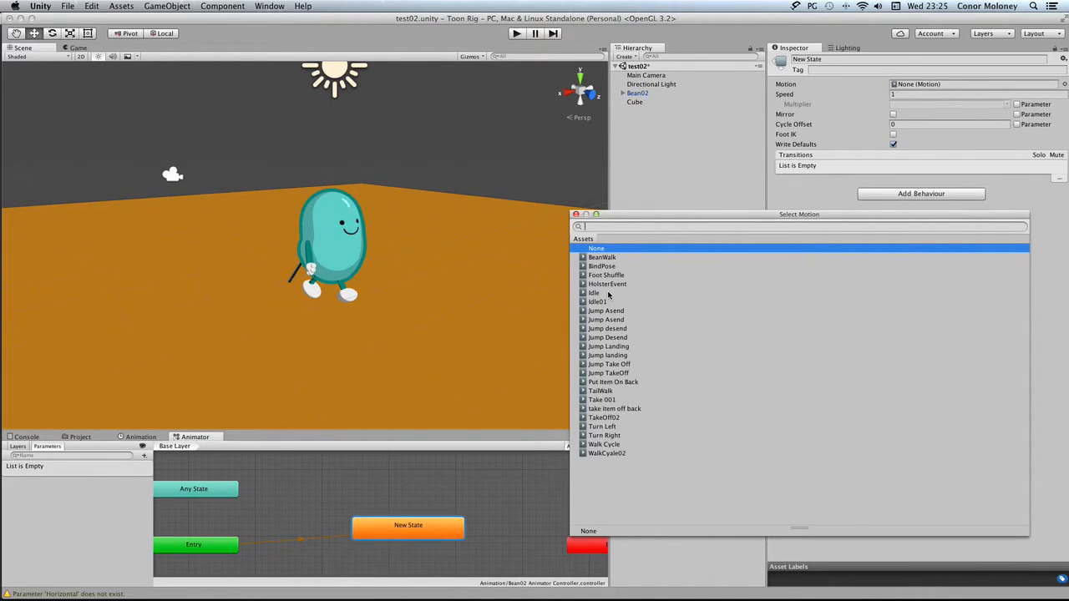
click(594, 293)
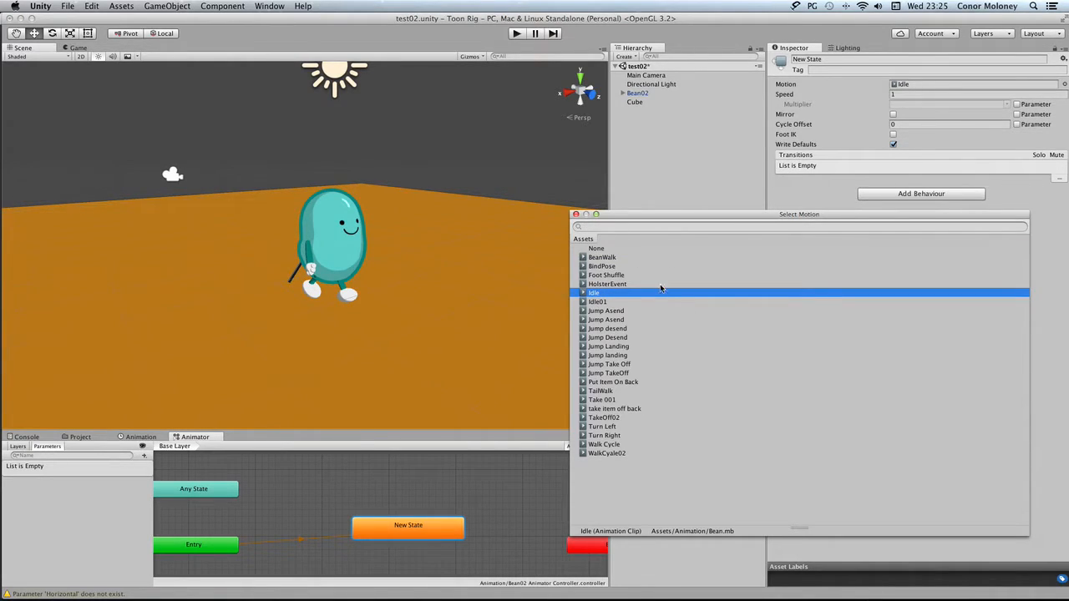
click(575, 215)
click(516, 34)
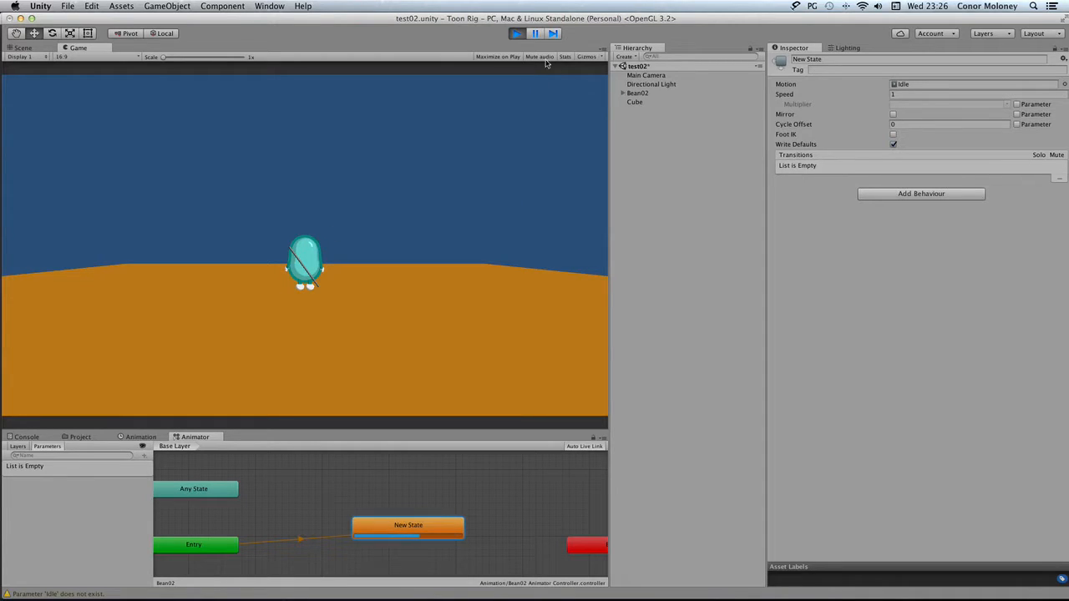
click(516, 34)
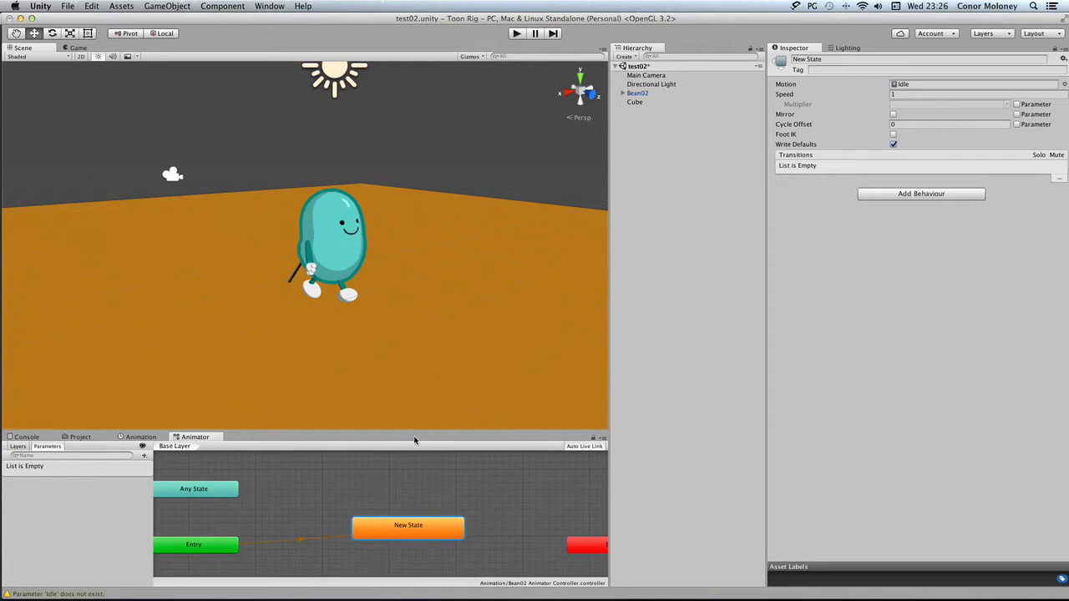
Step: Add an animation clip to the Bean02 model's import settings and enter Idle02 as its name
click(1064, 84)
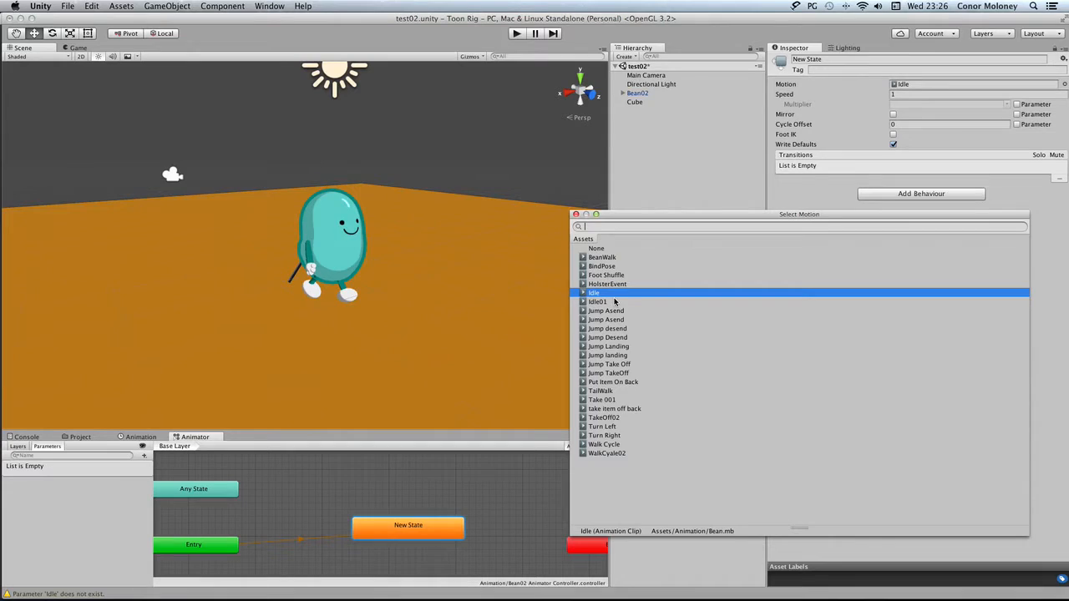
click(575, 215)
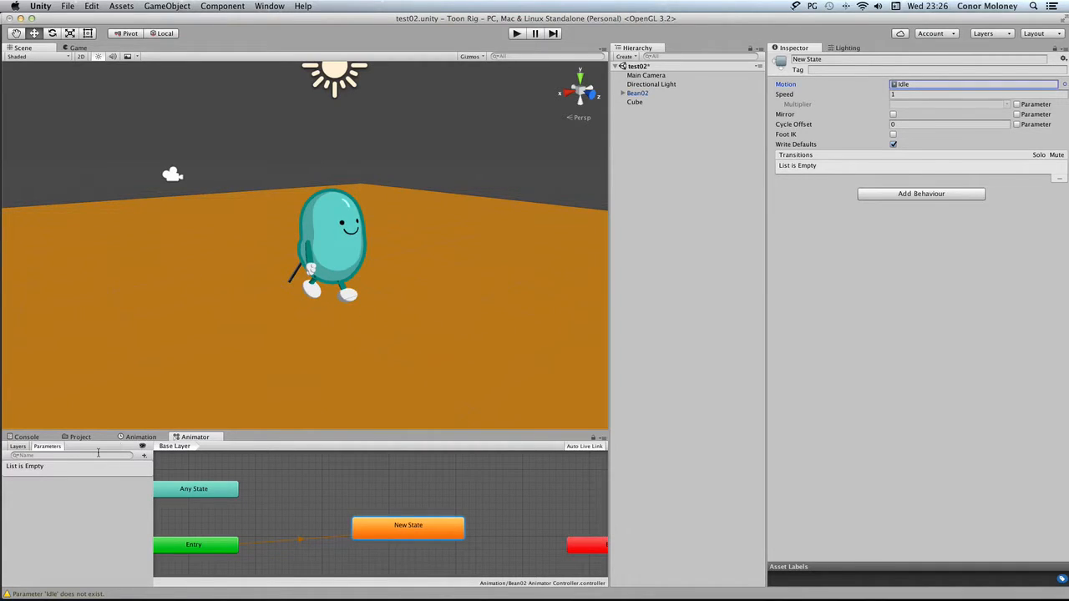
click(75, 437)
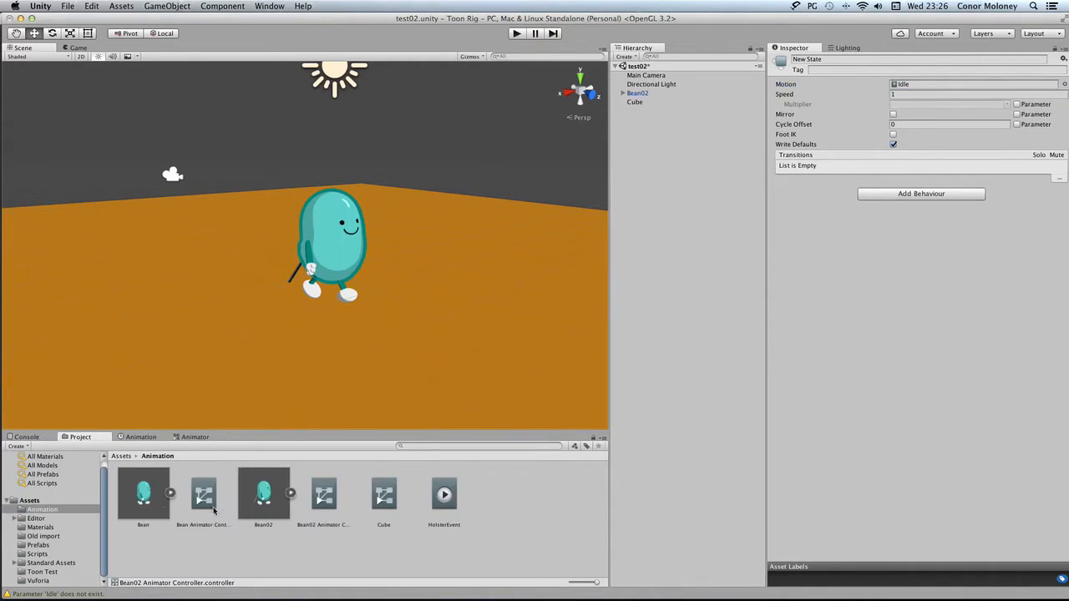
click(267, 498)
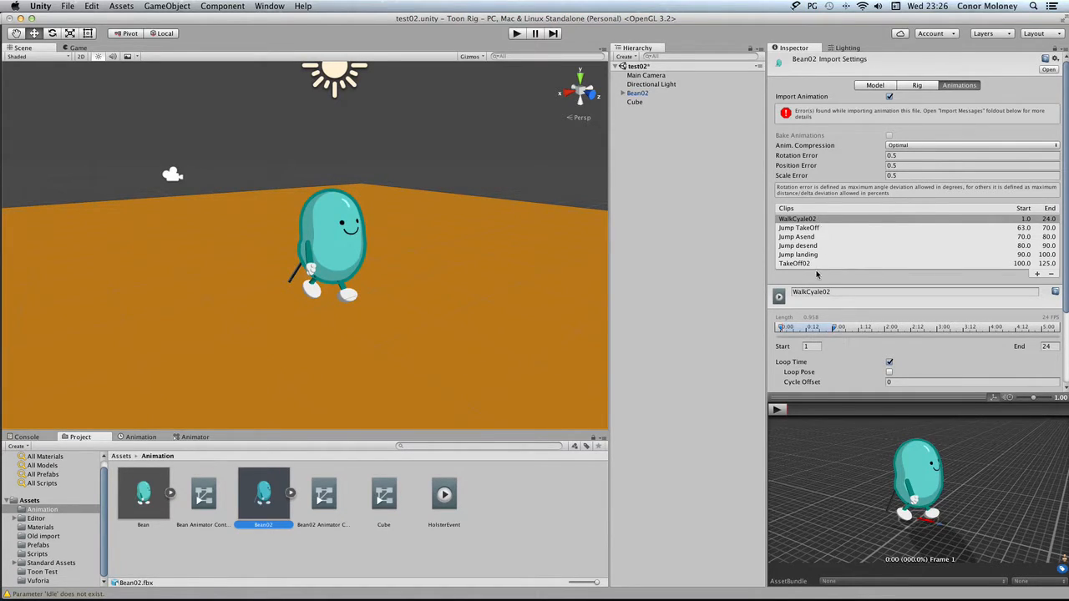
click(1036, 274)
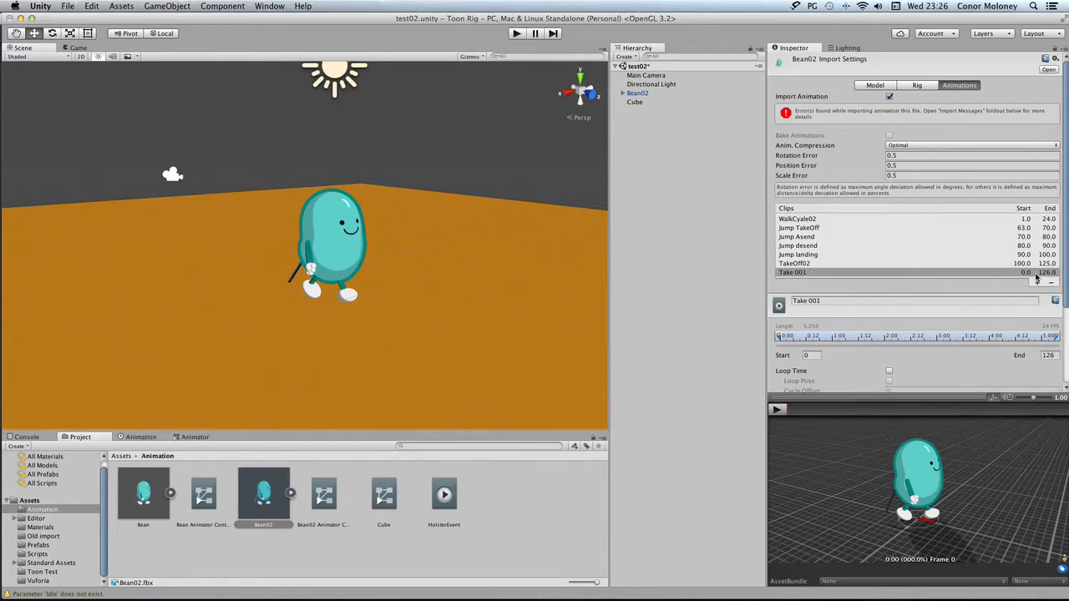
key(BackSpace)
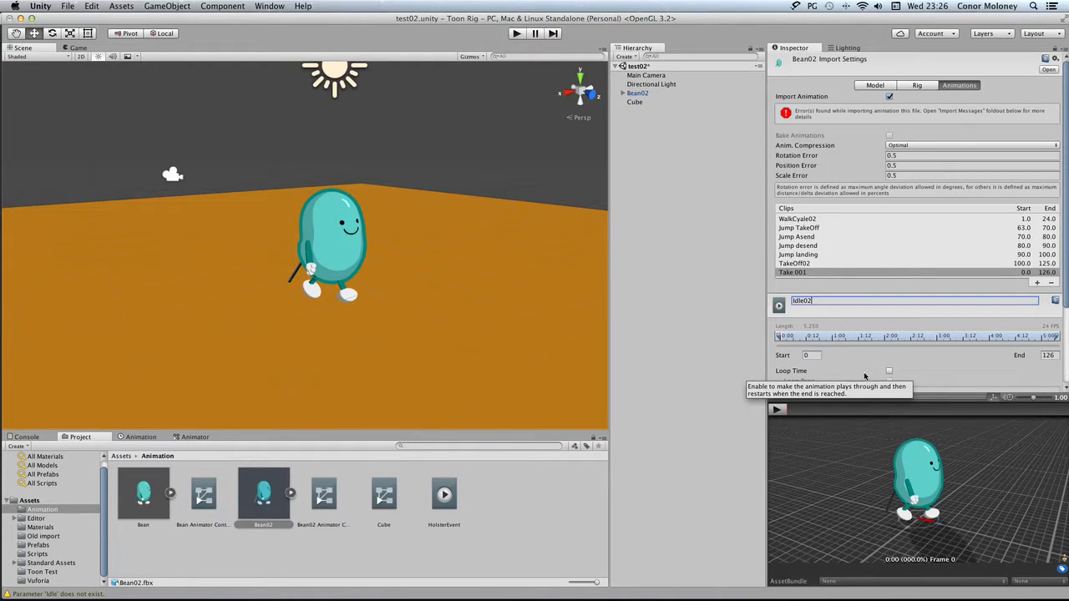
Step: Apply Bean02's pending import changes and look up the frame range of the Bean model's Idle clip
click(145, 486)
click(622, 209)
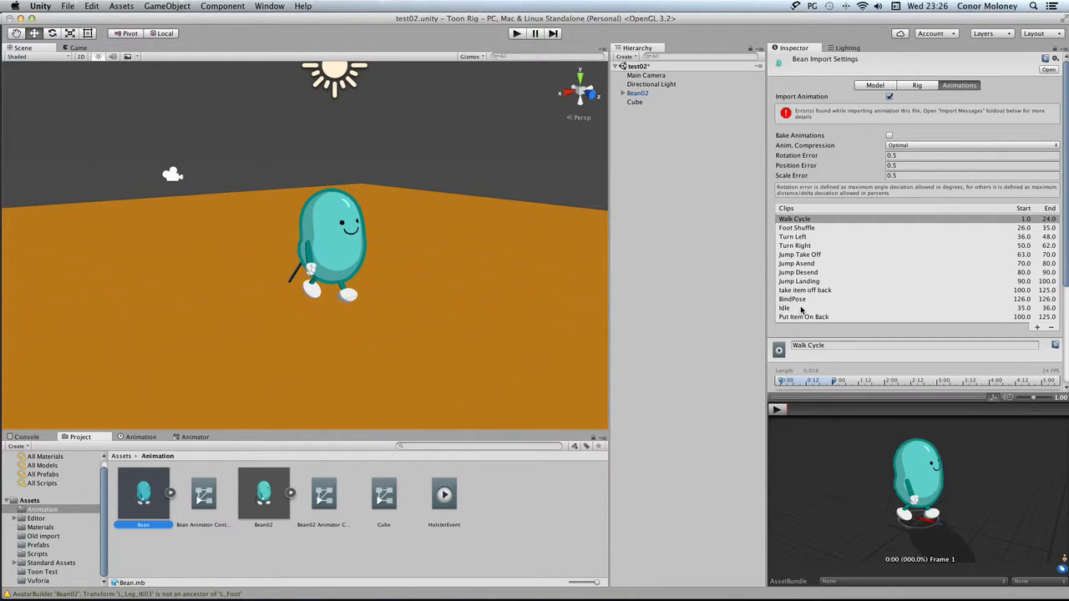
click(267, 494)
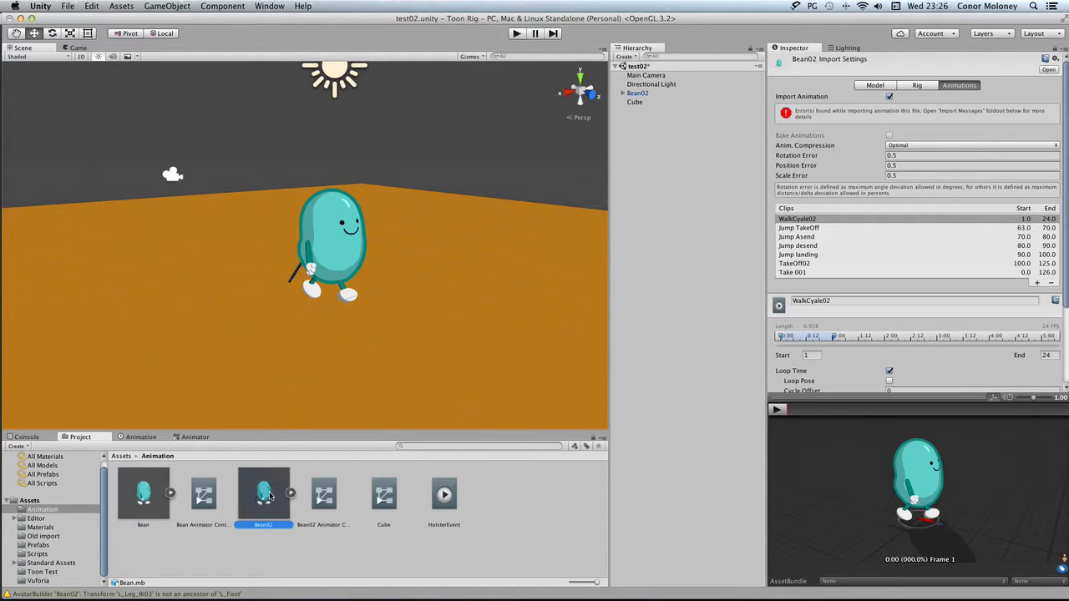
Step: Rename Bean02's Take 001 clip as Idle02 and set its range from frame 35 to frame 36
click(810, 272)
click(837, 300)
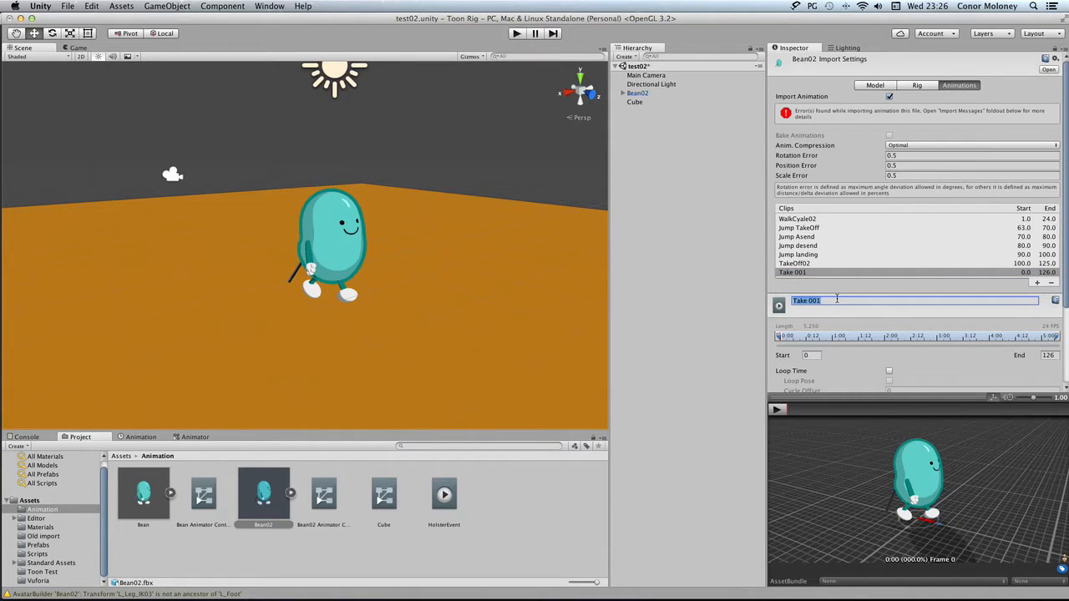
key(BackSpace)
click(813, 355)
text(35)
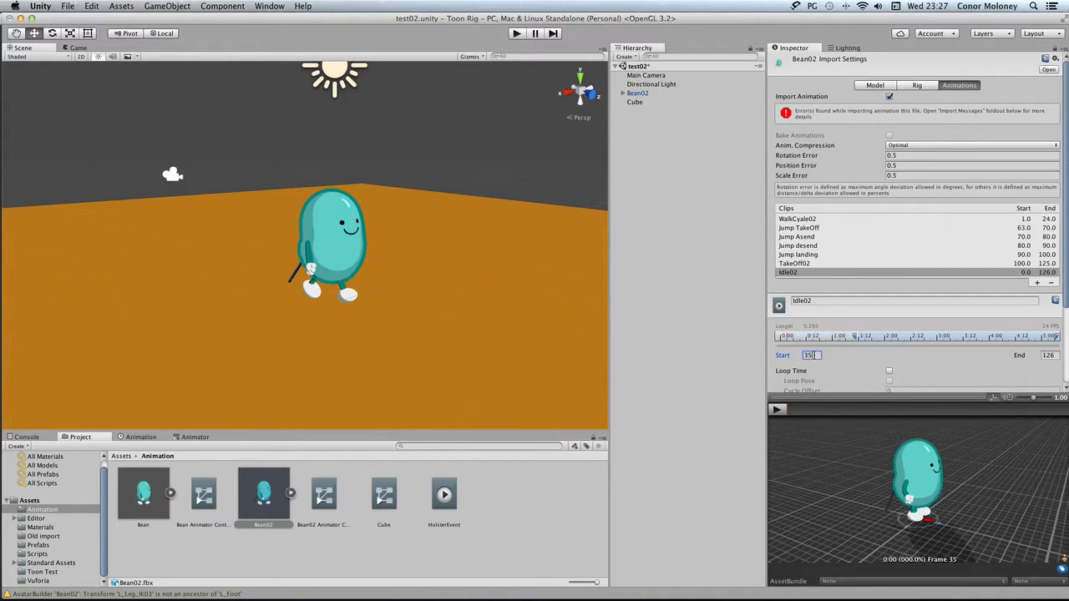
click(1051, 355)
text(36)
Step: Enable Loop Time for the Idle02 clip and apply the Bean02 import settings
scroll(985, 346, down, 4)
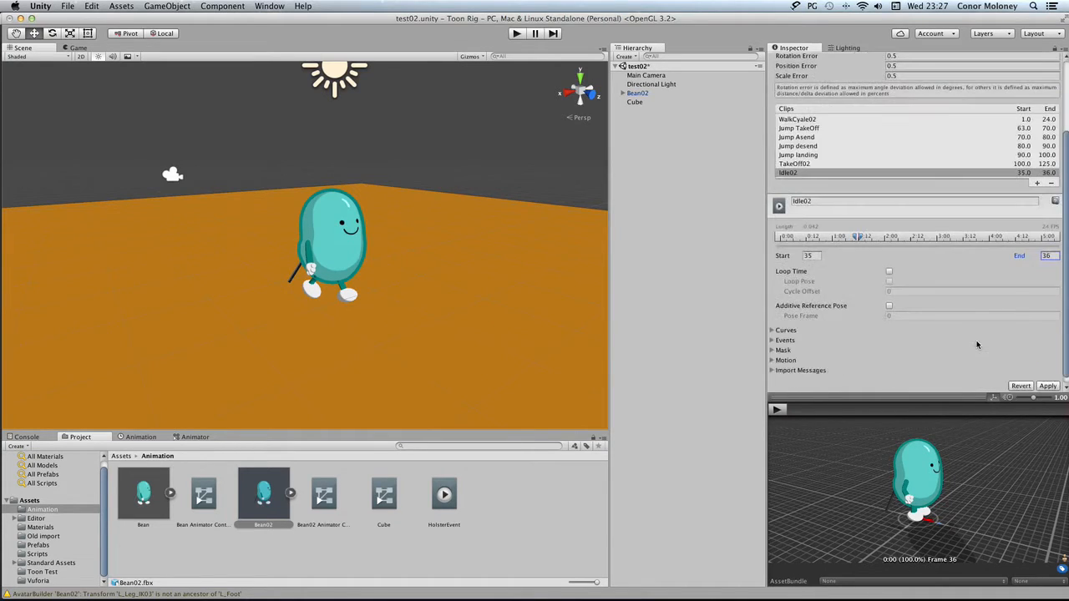
scroll(921, 332, down, 1)
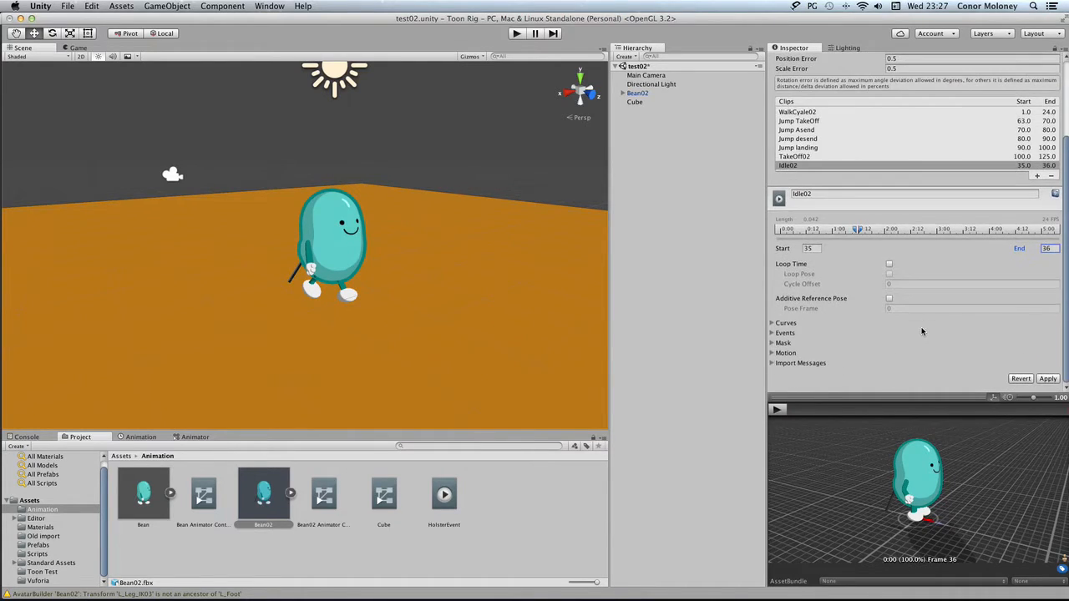
click(889, 264)
click(1047, 379)
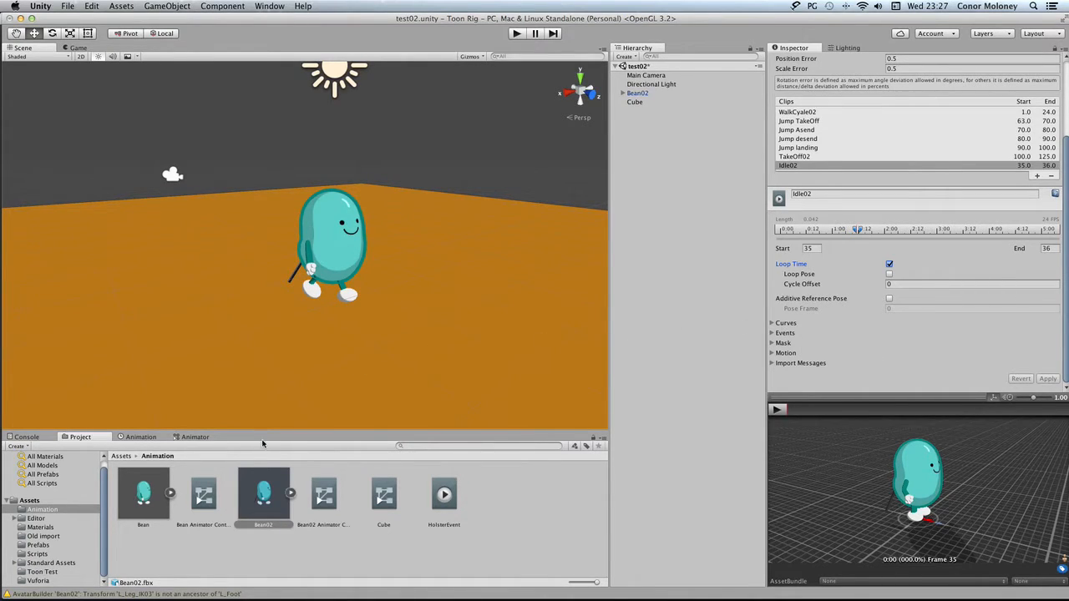
Step: Set the motion of New State in Bean02's animator controller to the Idle02 clip
click(662, 96)
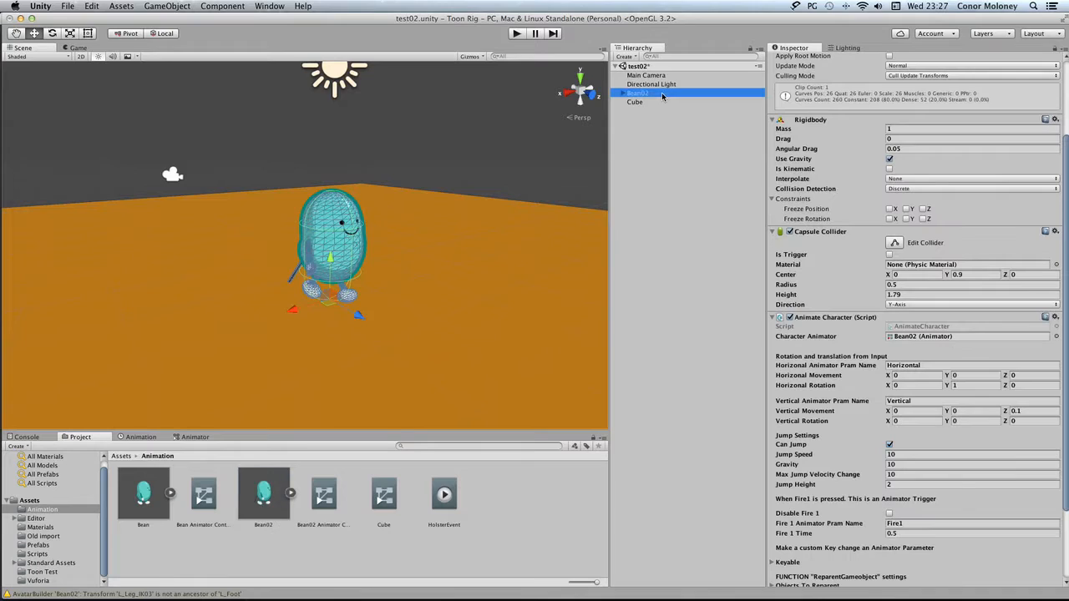
click(195, 436)
click(409, 531)
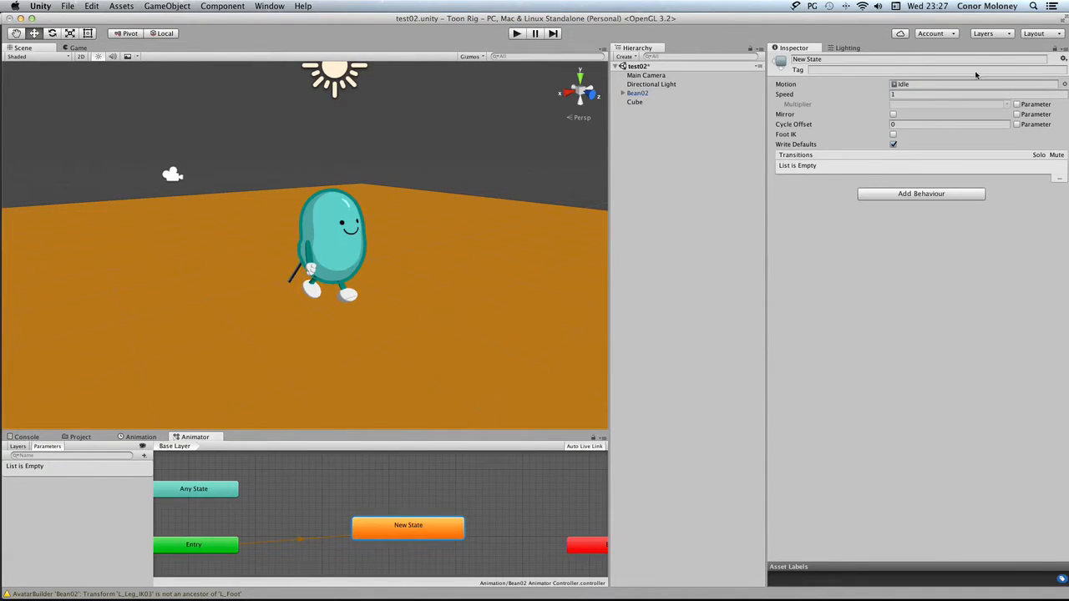
click(1065, 84)
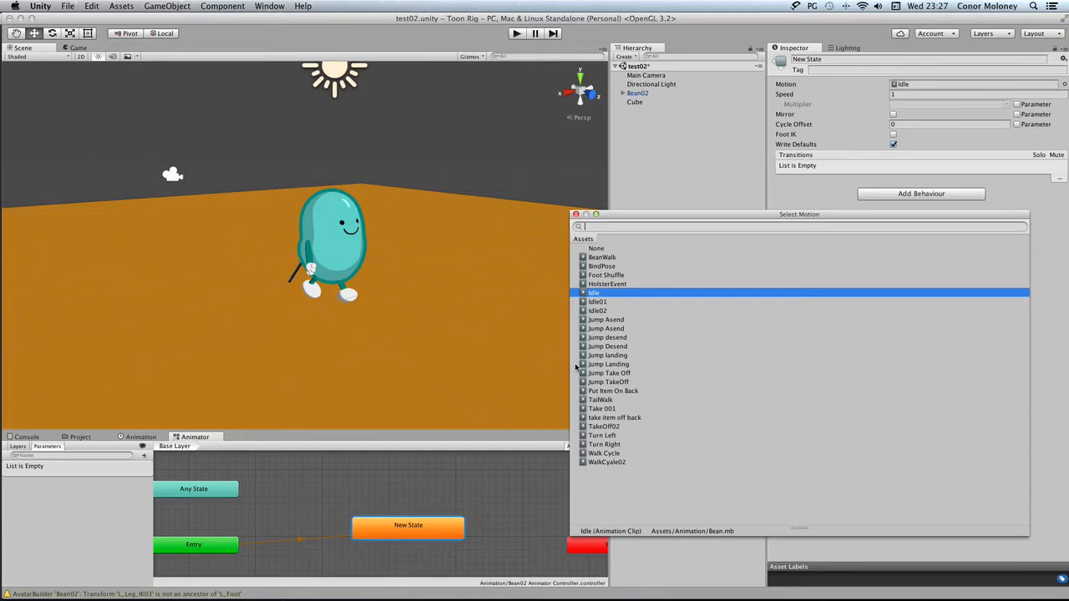
click(617, 310)
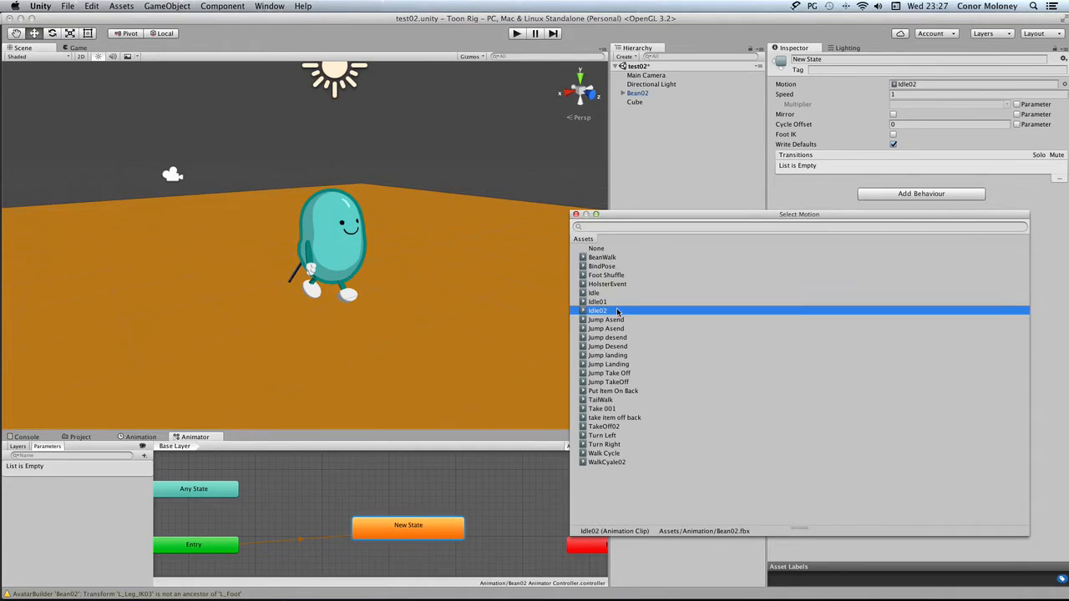
click(576, 215)
Step: Clear the console messages and run the scene to check which animator parameter warnings the script produces
click(34, 437)
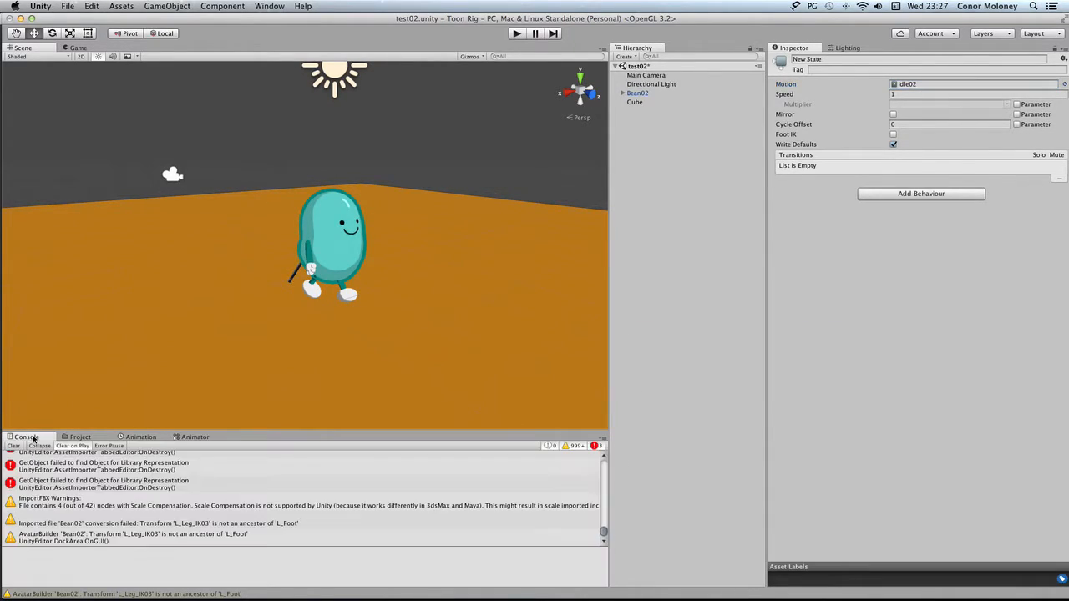
click(14, 446)
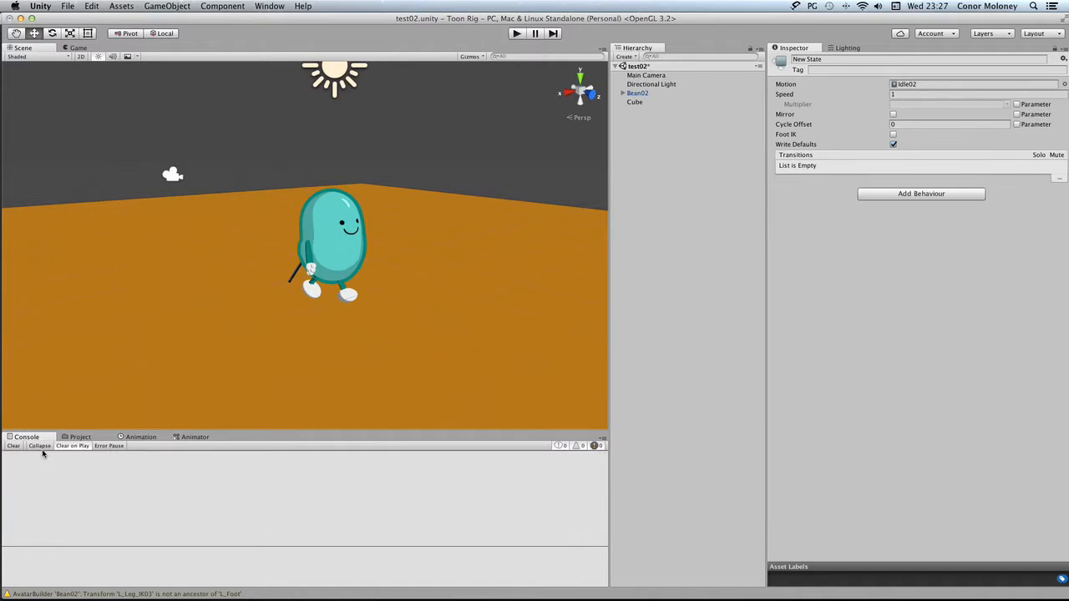
click(517, 33)
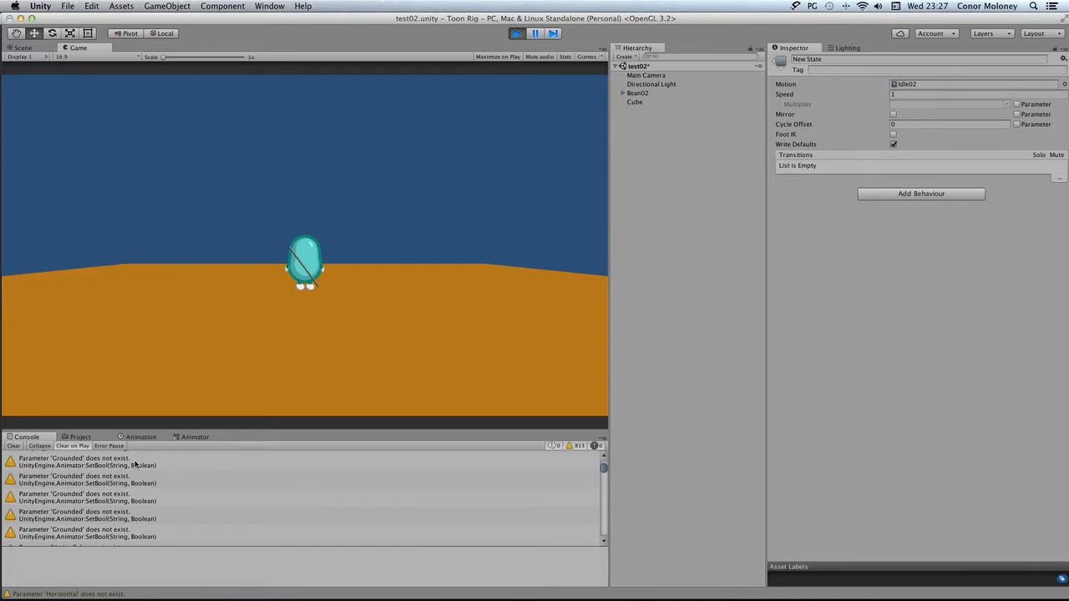
Step: Stop the scene and create an empty state just above New State in Bean02's animator controller
click(517, 34)
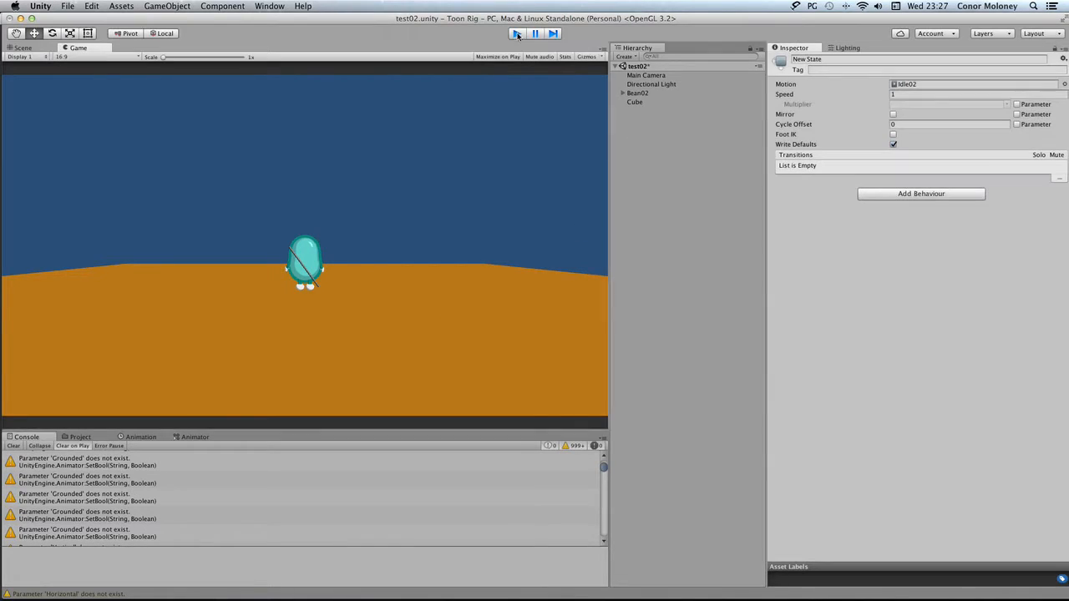
click(196, 436)
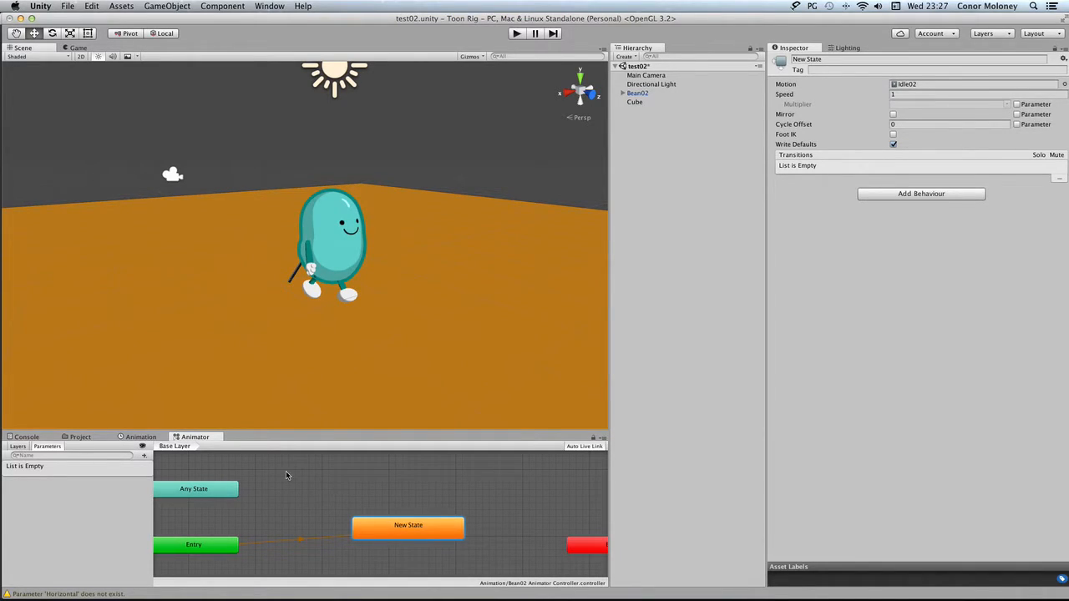
right_click(513, 494)
mouse_move(548, 501)
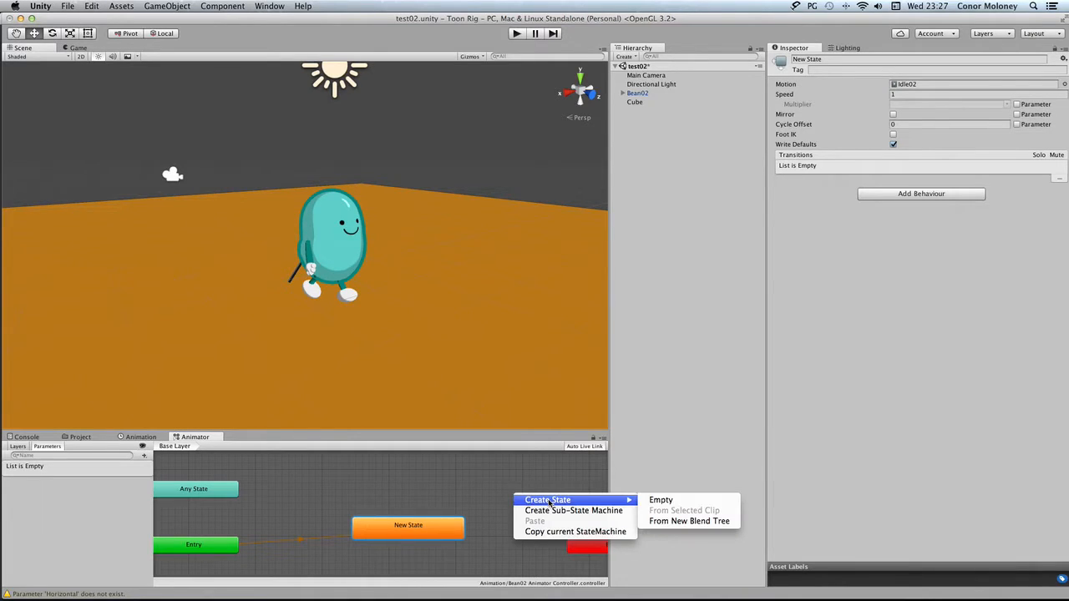
click(660, 499)
drag(534, 510, 379, 493)
click(445, 530)
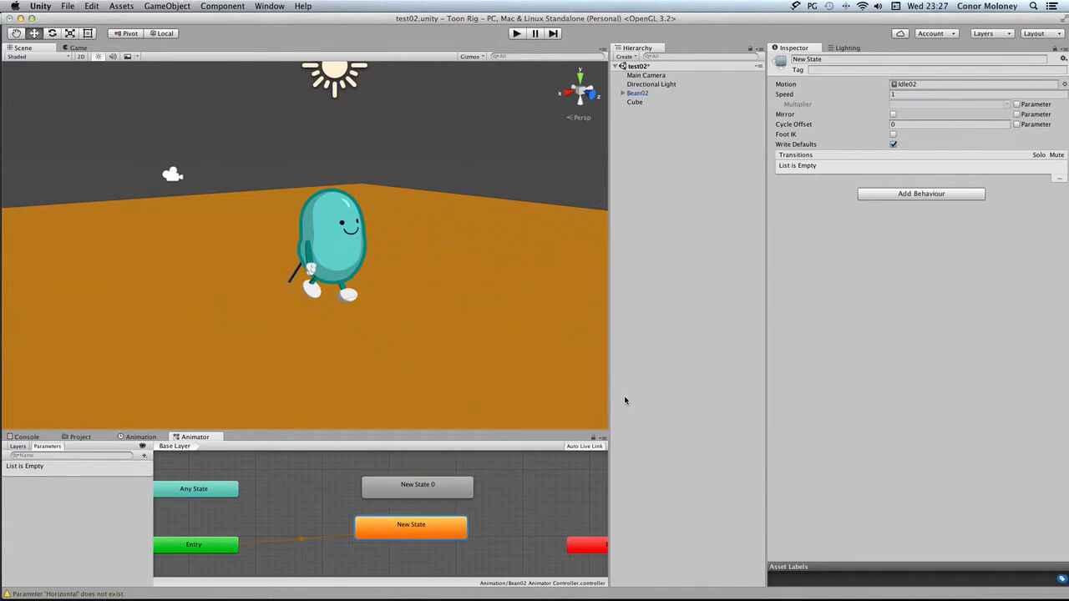
Step: Check the parameter names in Bean02's Animate Character script and add a float parameter to the animator controller
click(656, 93)
scroll(959, 392, down, 5)
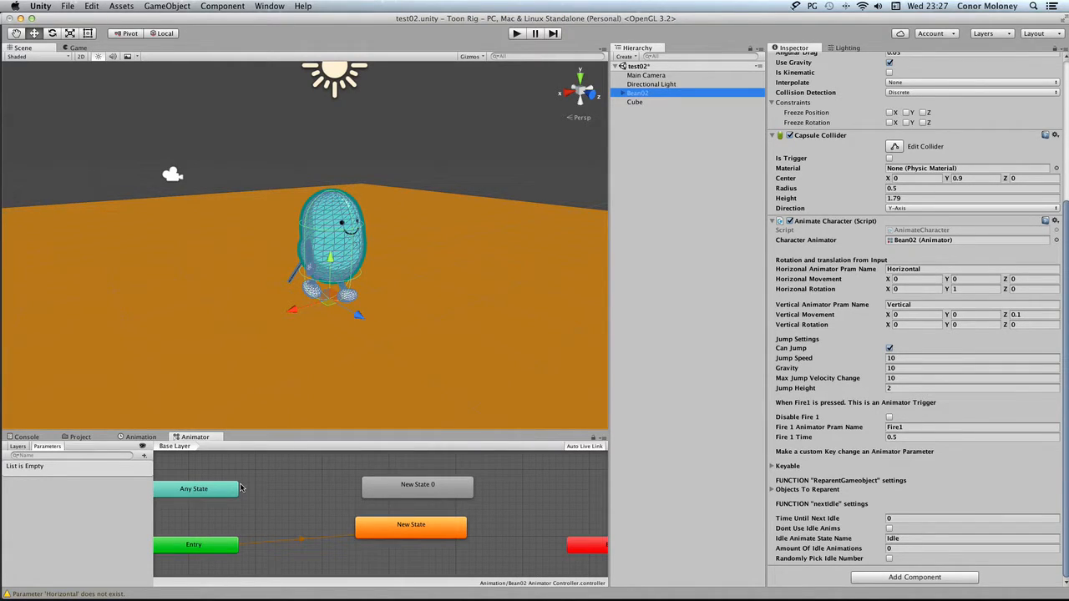
click(144, 456)
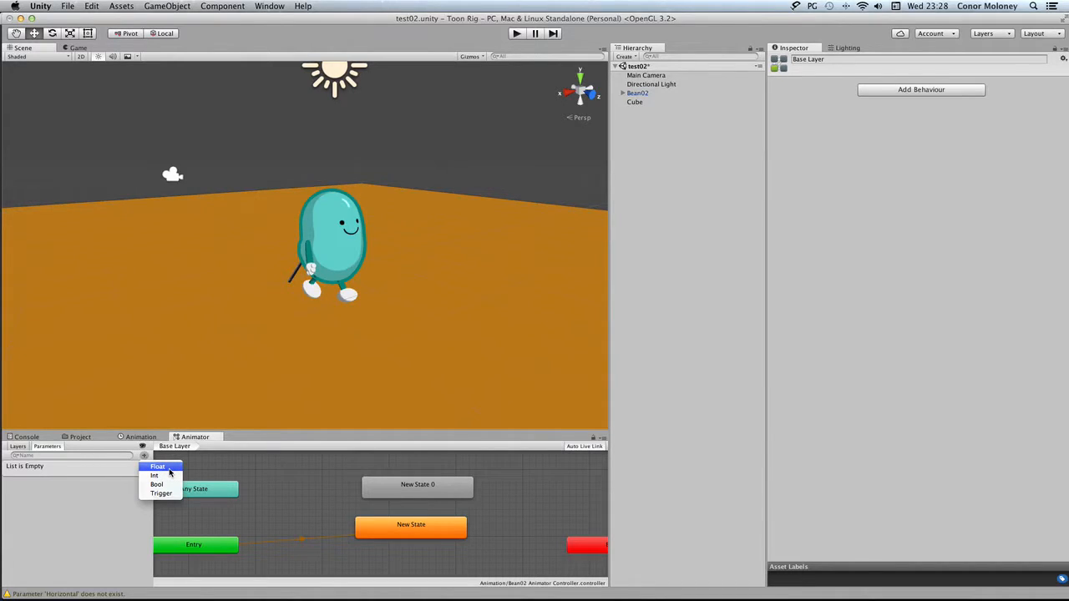
click(169, 470)
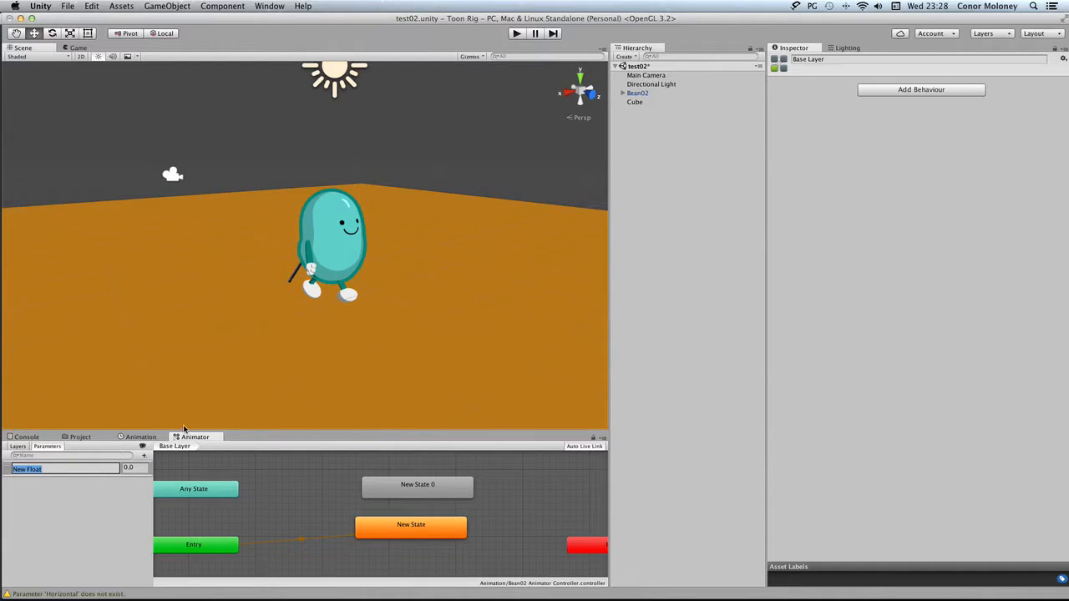
Step: Rename the new float parameter as Horizontal, copying the horizontal animator parameter name from Bean02's Animate Character script
click(649, 93)
scroll(912, 405, down, 4)
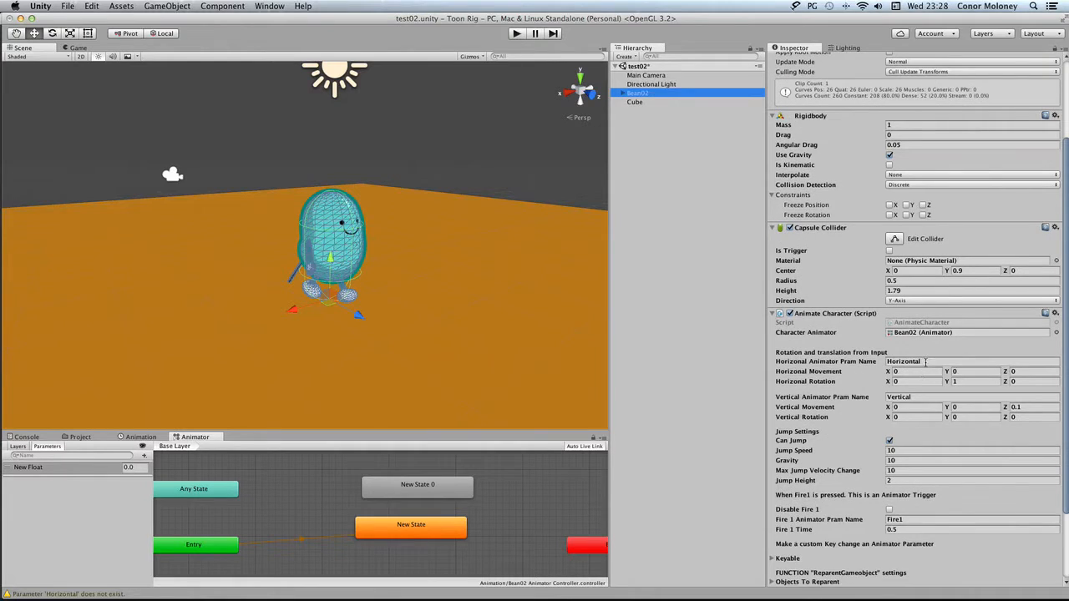
click(925, 361)
right_click(902, 365)
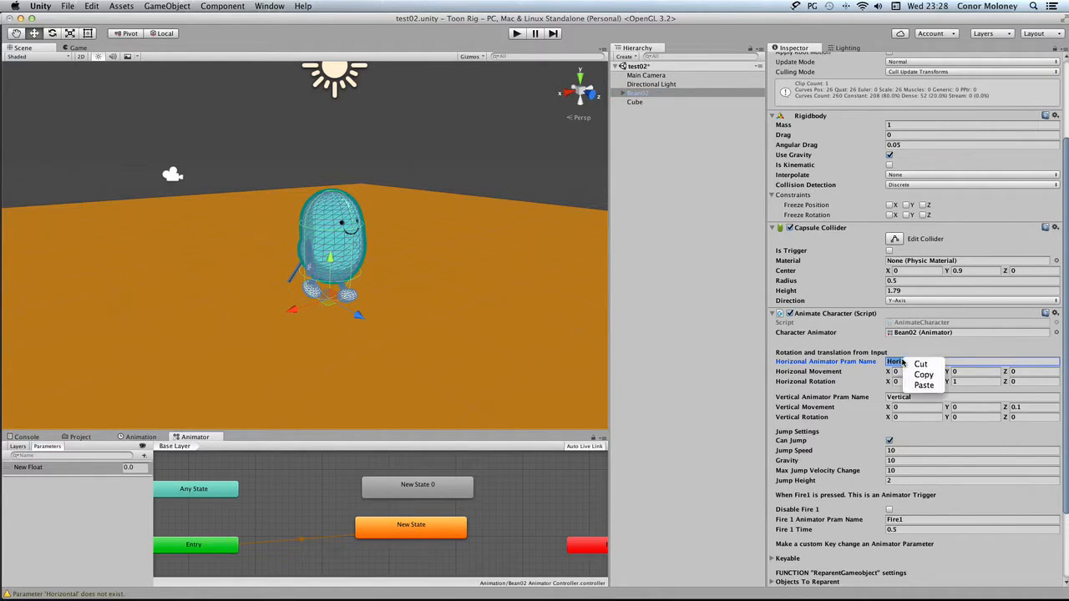
click(920, 372)
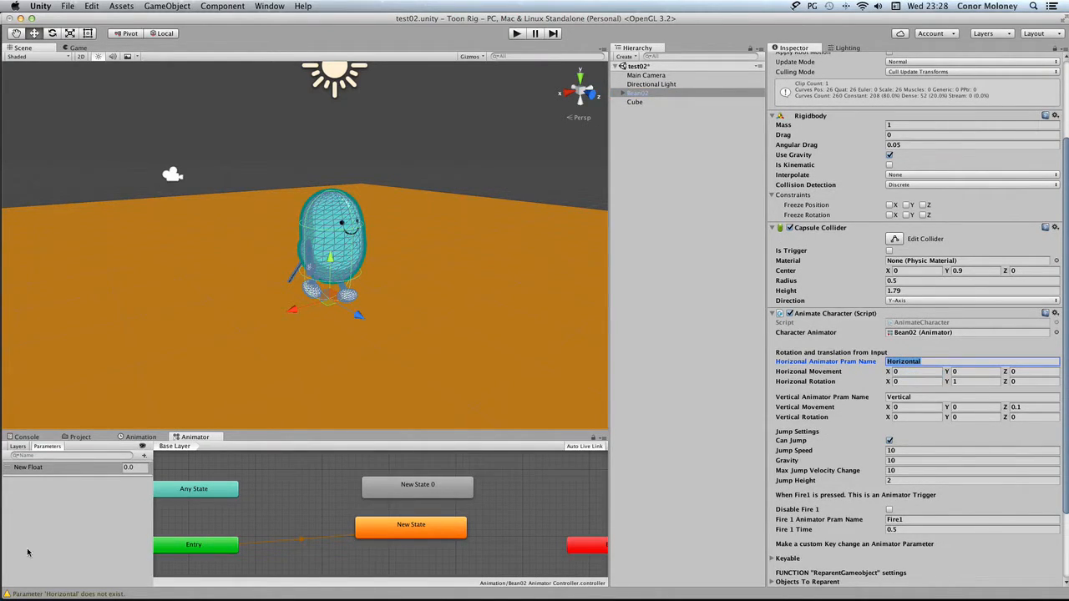
click(27, 467)
double_click(28, 469)
right_click(38, 469)
click(61, 495)
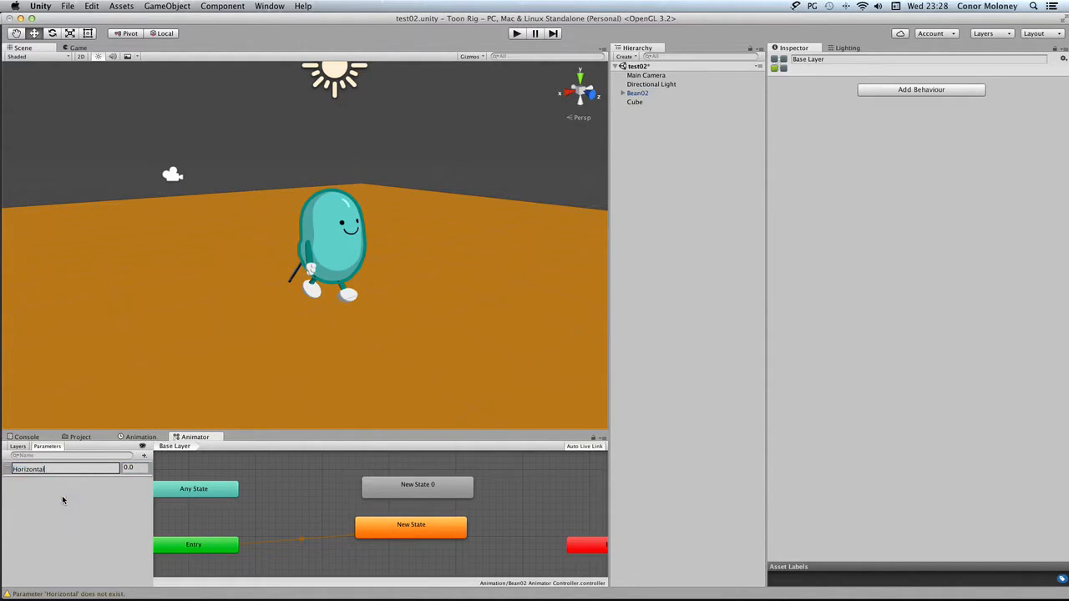
click(115, 506)
Step: Add a second float parameter to Bean02's animator controller
click(143, 456)
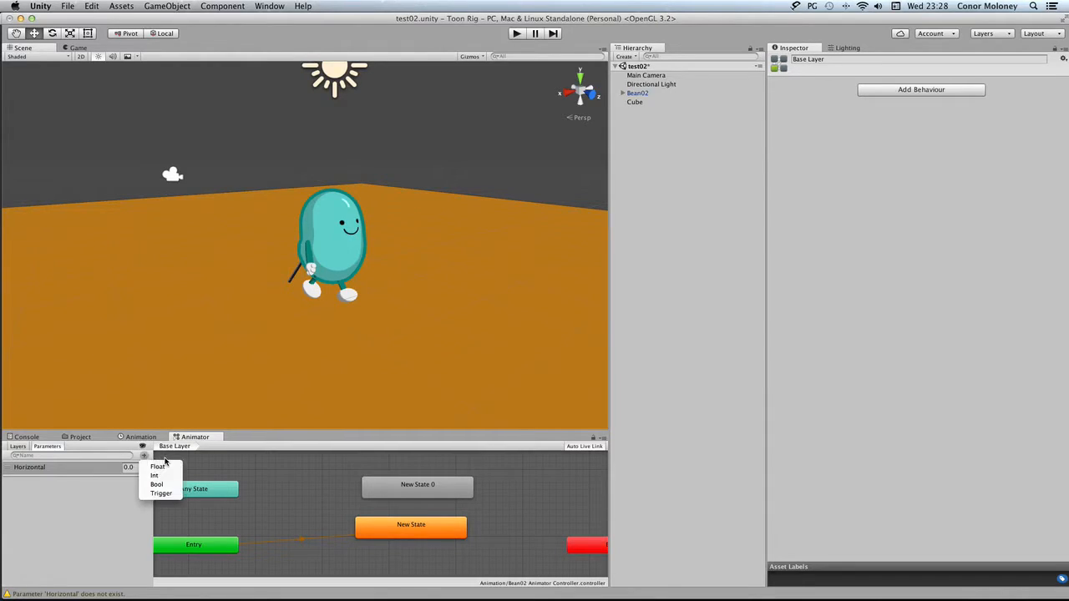
click(158, 466)
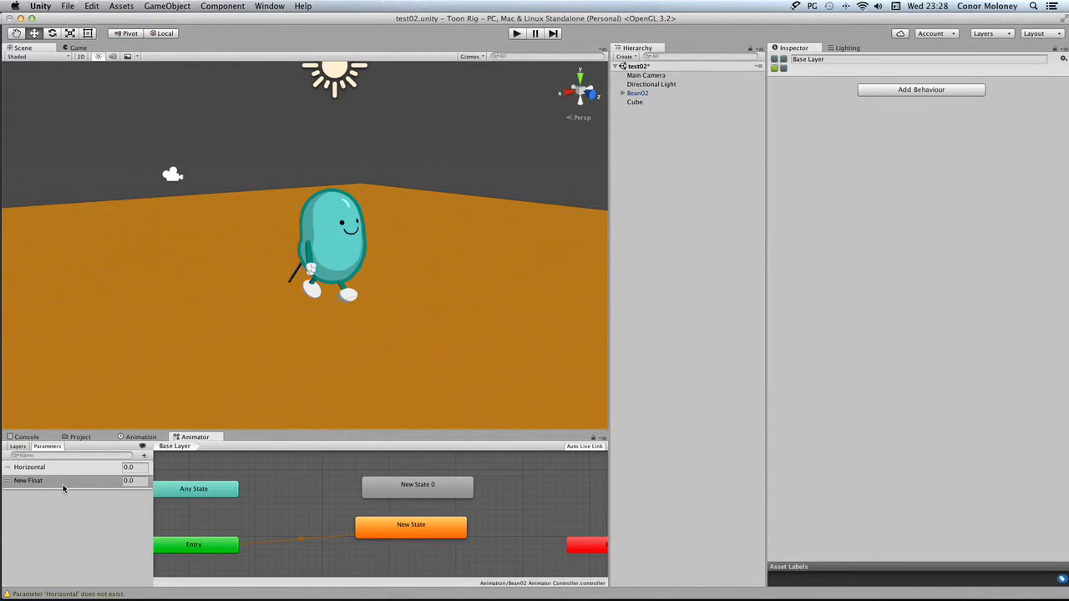
double_click(38, 482)
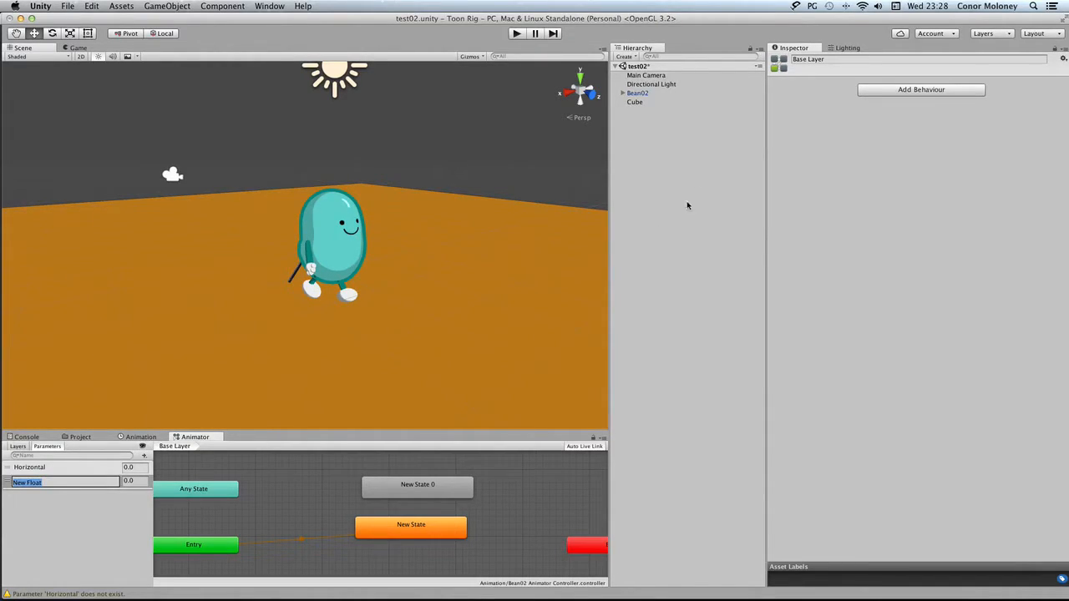
Step: Rename the second float parameter as Vertical, copying the vertical animator parameter name from Bean02's Animate Character script
click(658, 95)
scroll(918, 357, down, 10)
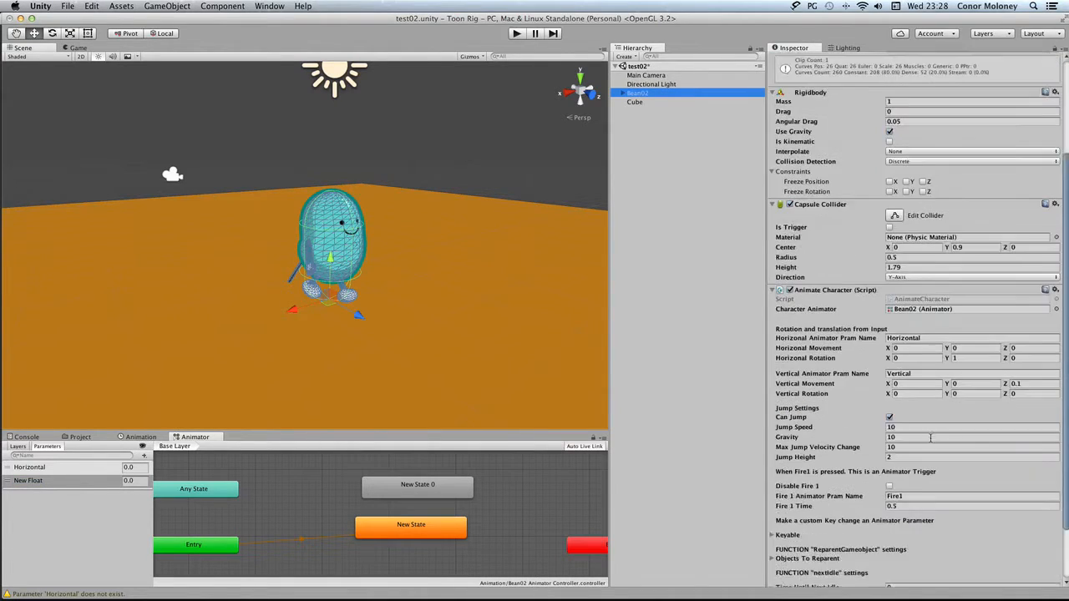
click(922, 304)
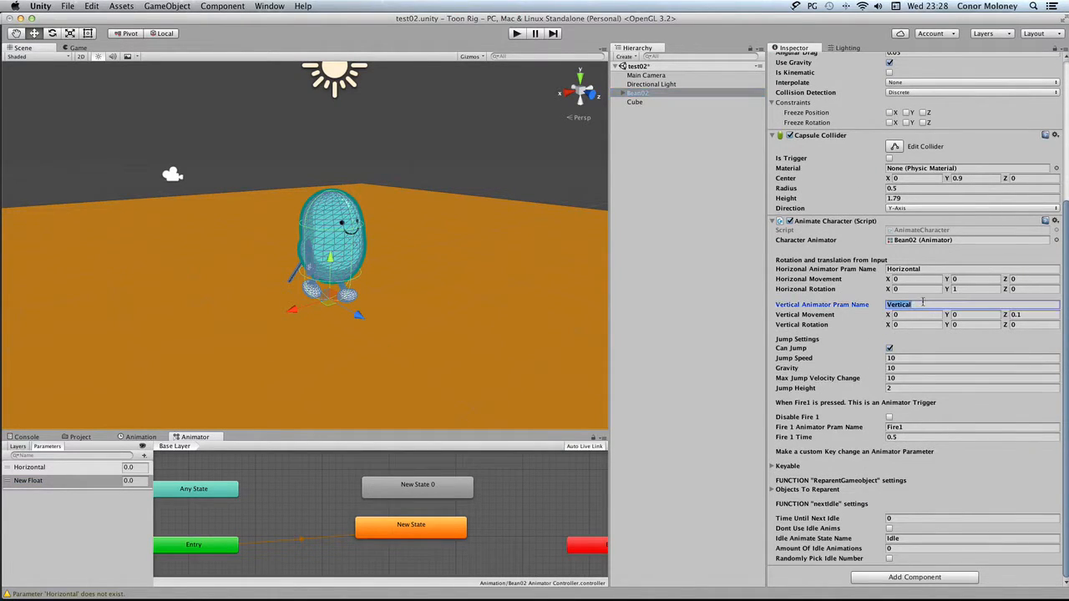
right_click(903, 308)
click(921, 322)
click(36, 488)
click(38, 495)
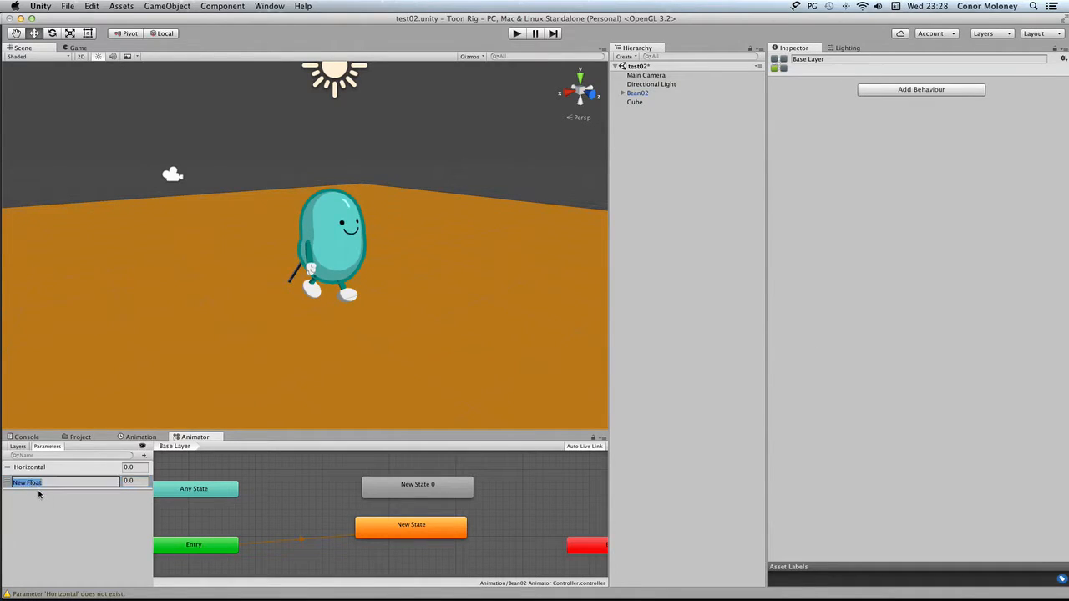
right_click(38, 482)
click(65, 509)
click(81, 521)
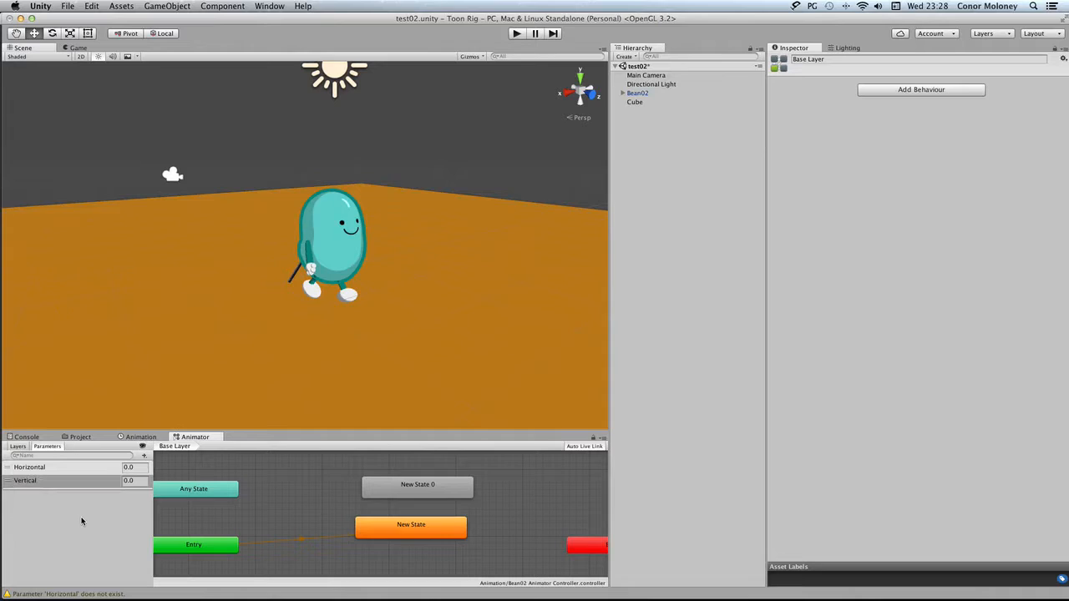
Step: Add a bool parameter named Grounded to Bean02's animator controller
click(143, 456)
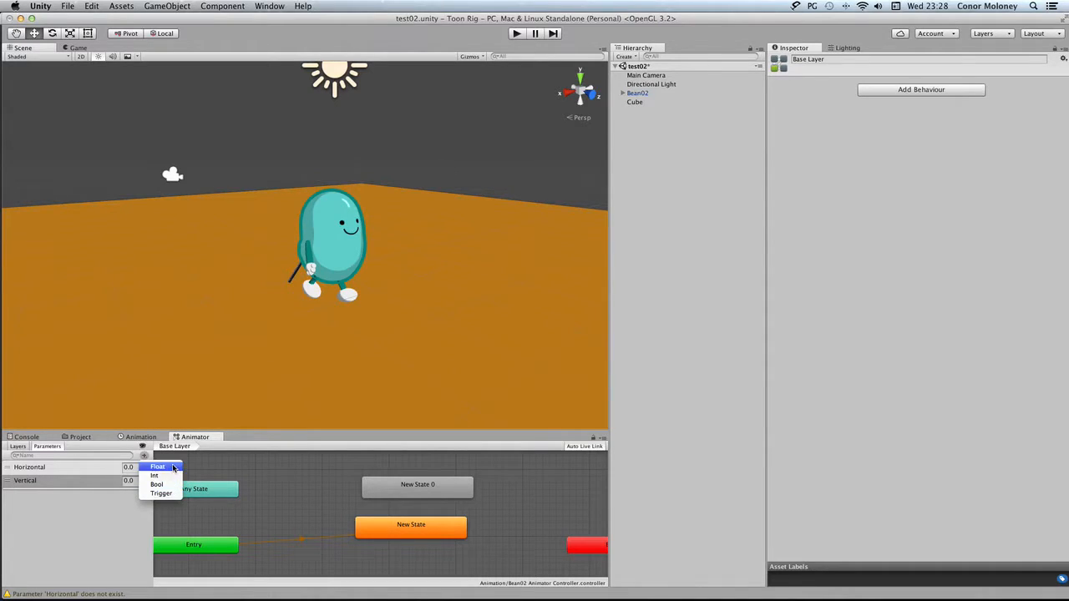
click(159, 484)
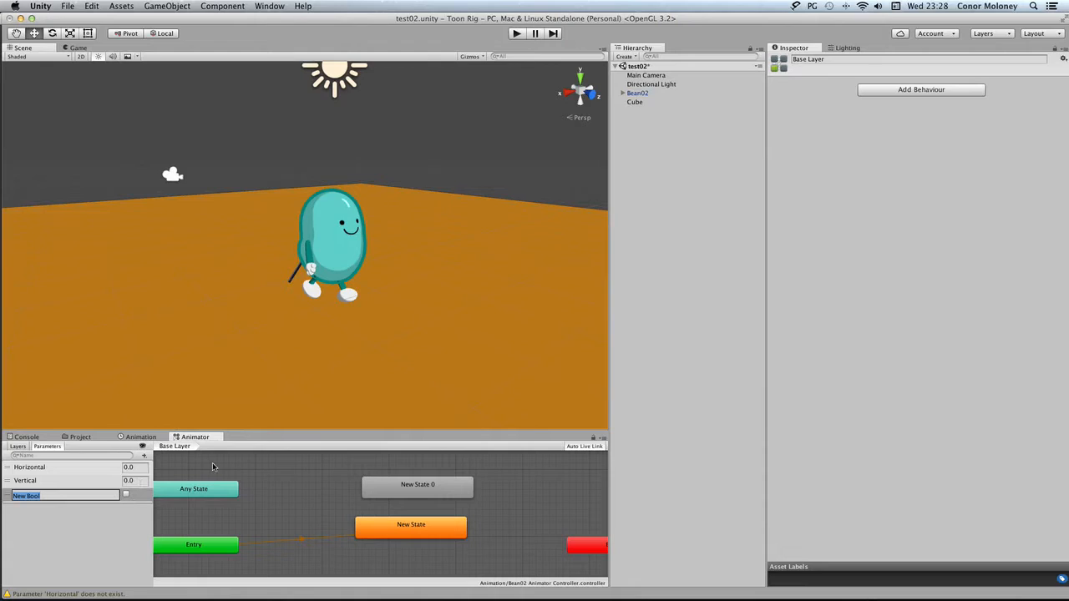
text(C)
key(Return)
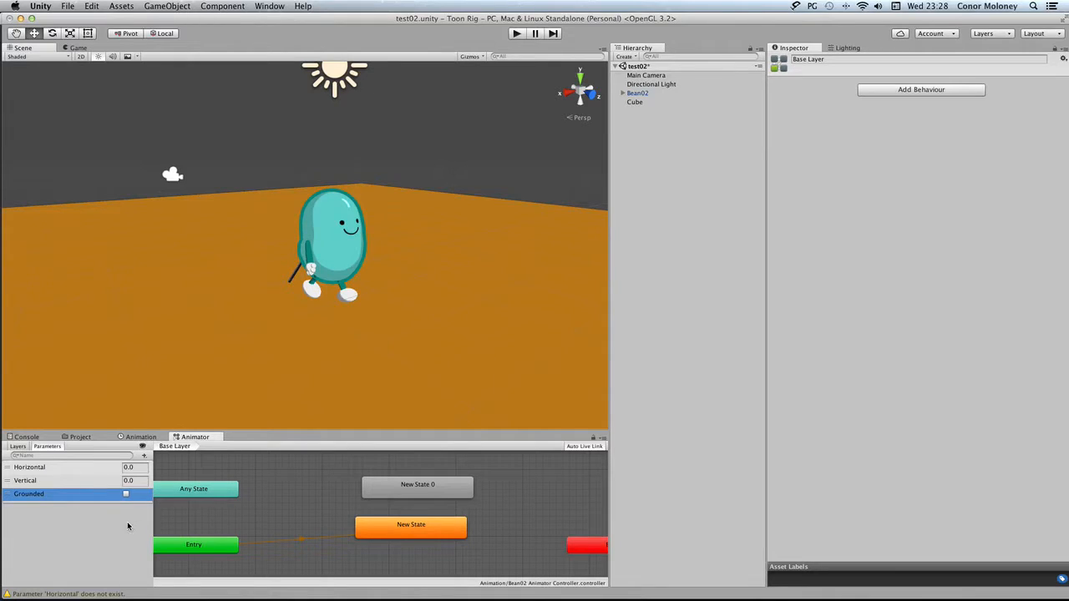
Step: Run the scene to check the console for parameter warnings and watch the animator's live state and parameters, and stop it
click(516, 34)
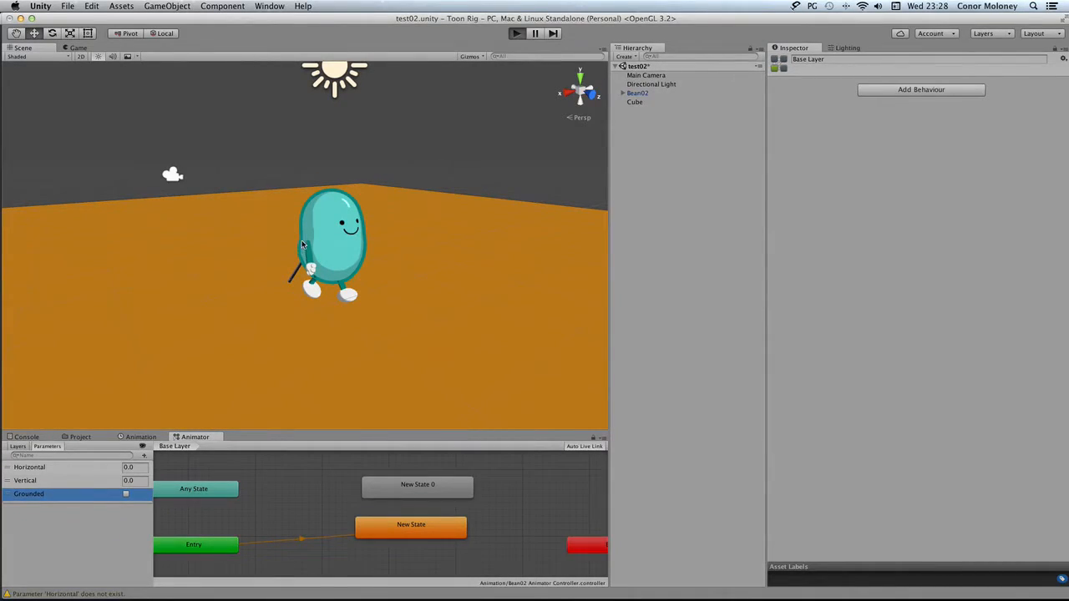
click(29, 438)
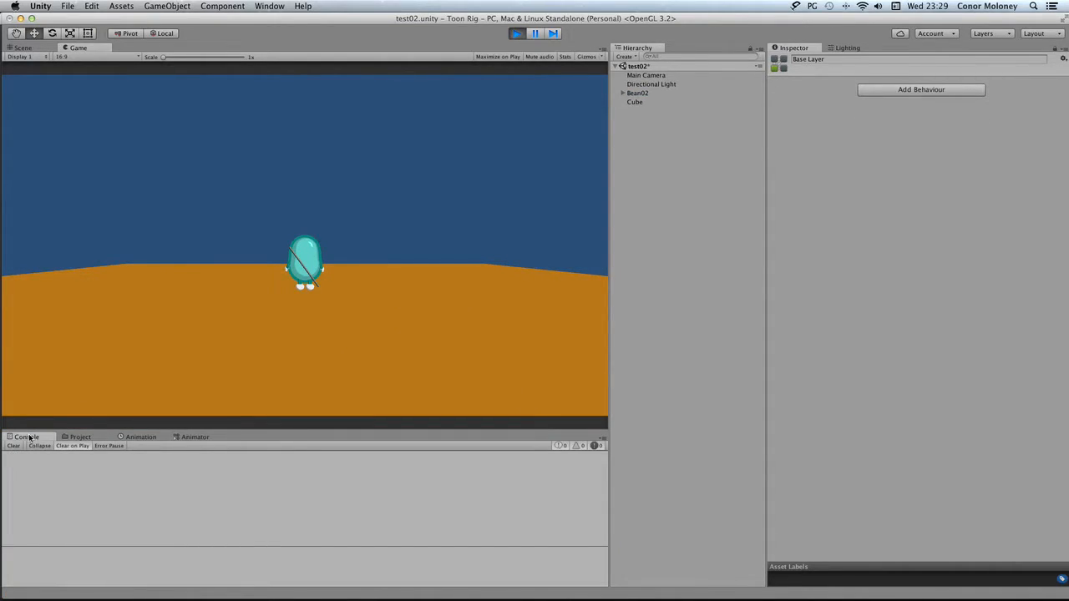
click(83, 437)
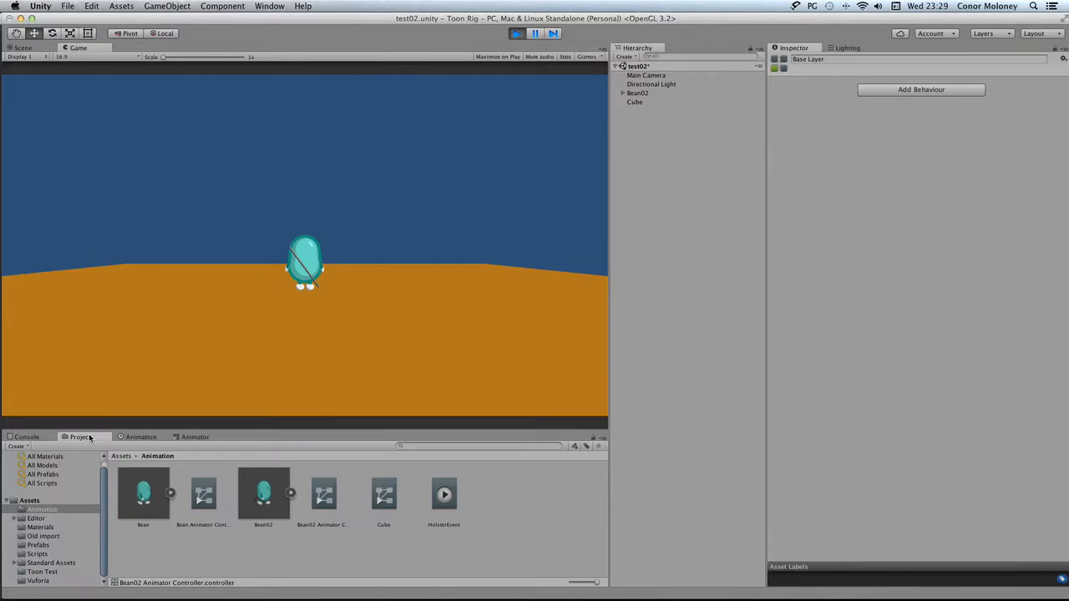
click(140, 437)
click(195, 437)
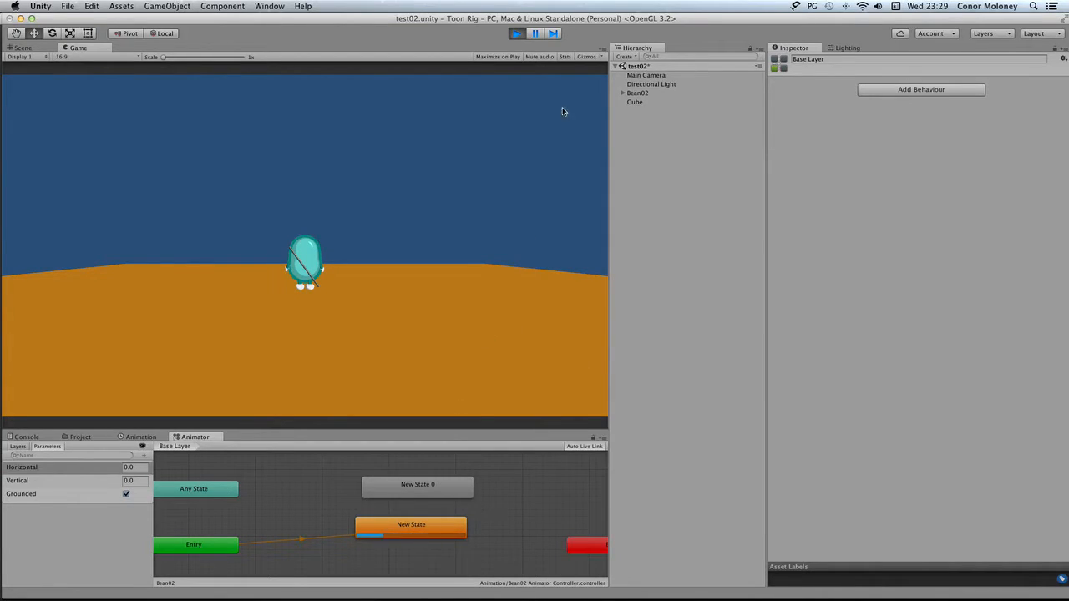
click(517, 34)
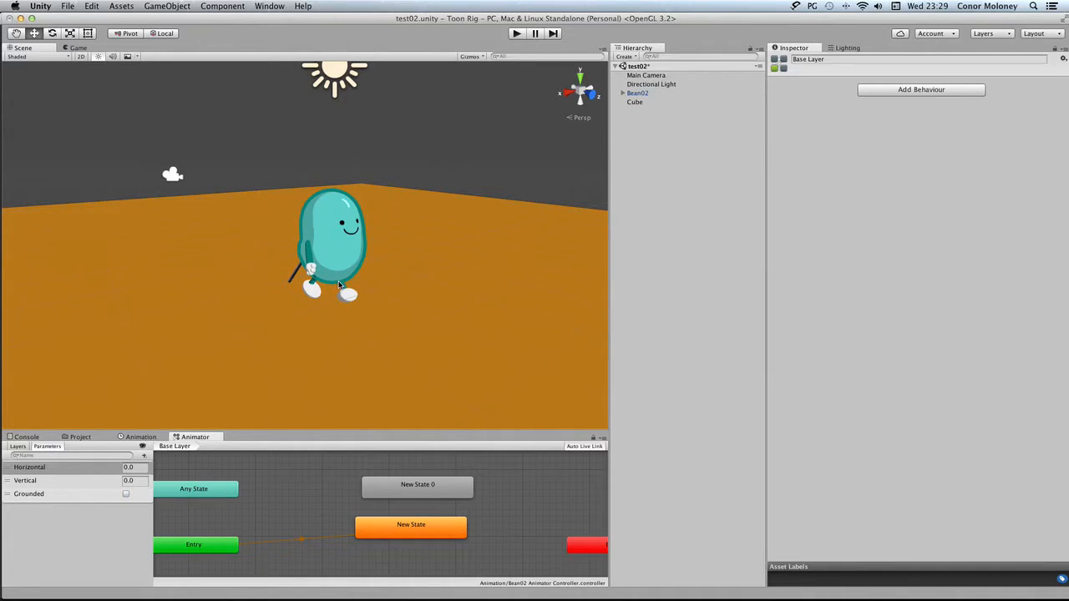
Step: Arrange the animator states side by side, with New State 0 directly to the right of New State
drag(443, 487, 564, 518)
drag(457, 526, 474, 499)
scroll(542, 524, left, 10)
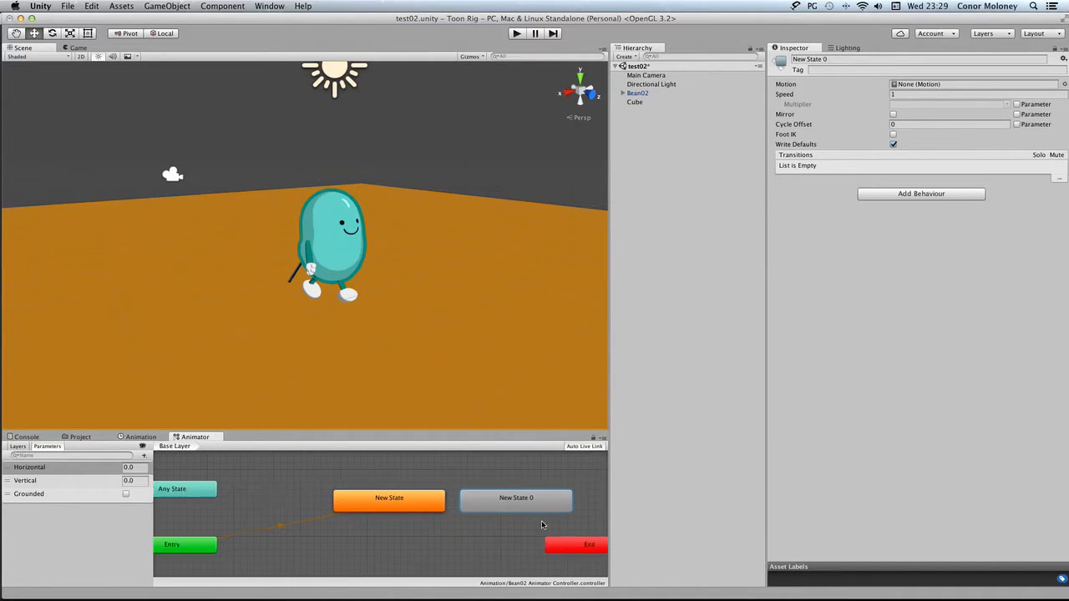
scroll(542, 523, right, 2)
scroll(541, 520, right, 3)
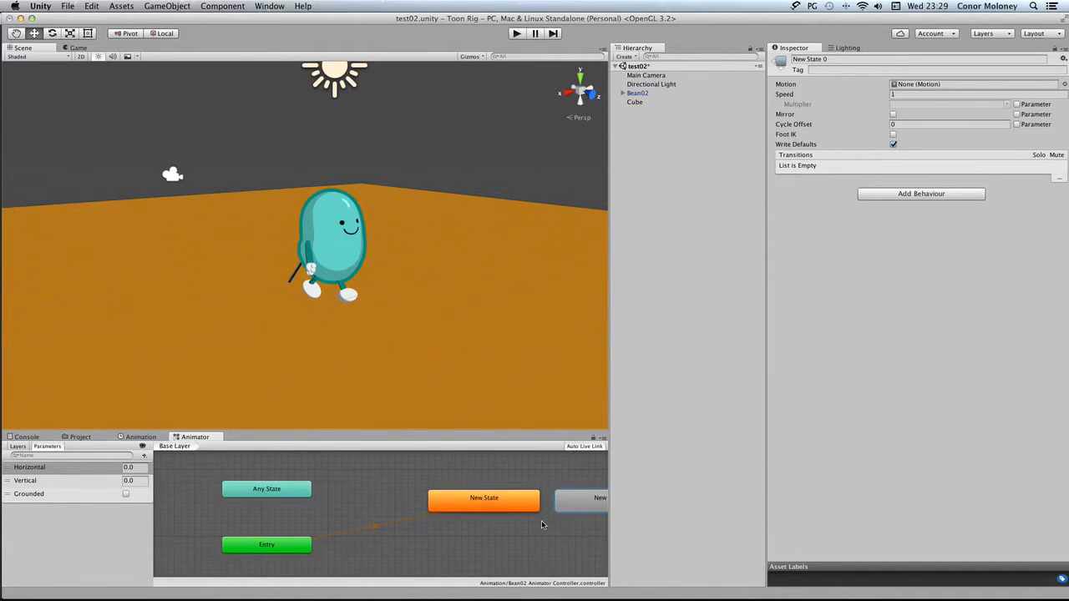
scroll(541, 520, right, 4)
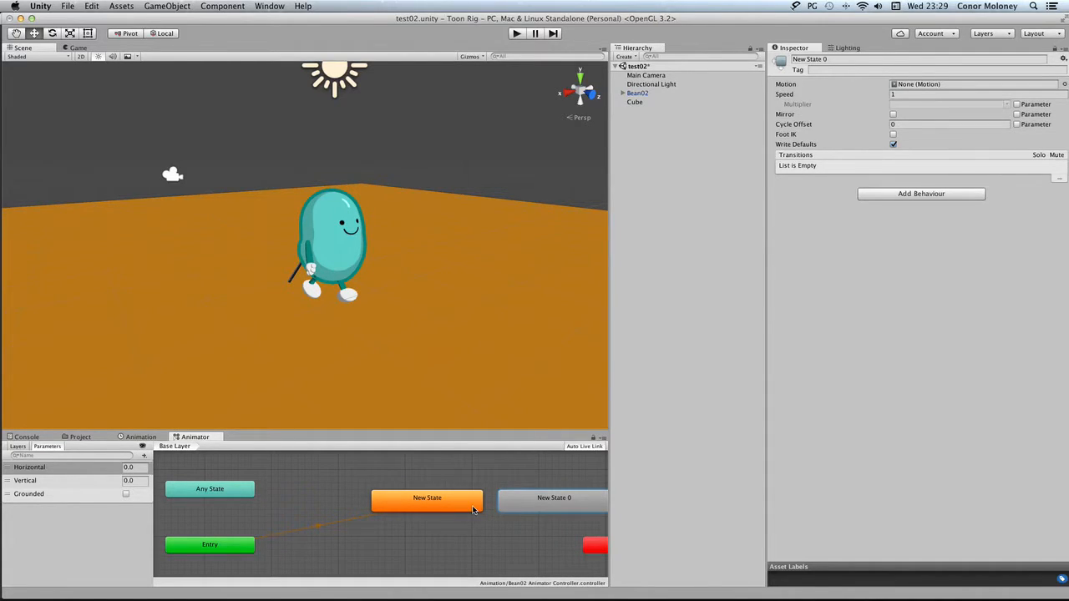
Step: Create a transition from New State to New State 0 and inspect its settings
right_click(469, 501)
click(492, 506)
click(547, 498)
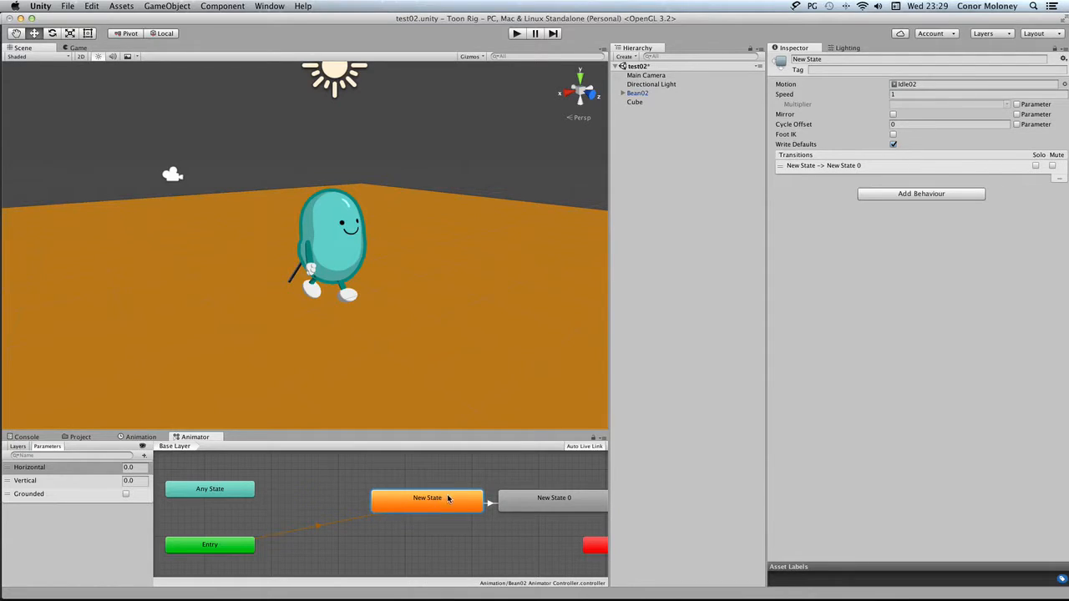
click(490, 506)
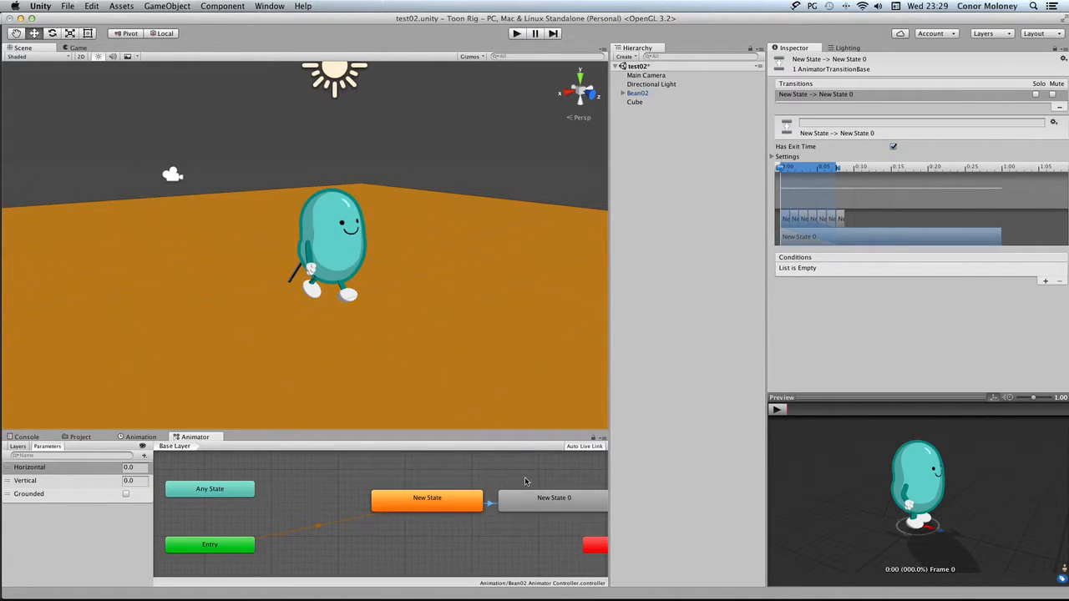
Step: Set the motion of New State 0 to the BeanWalk clip
click(546, 506)
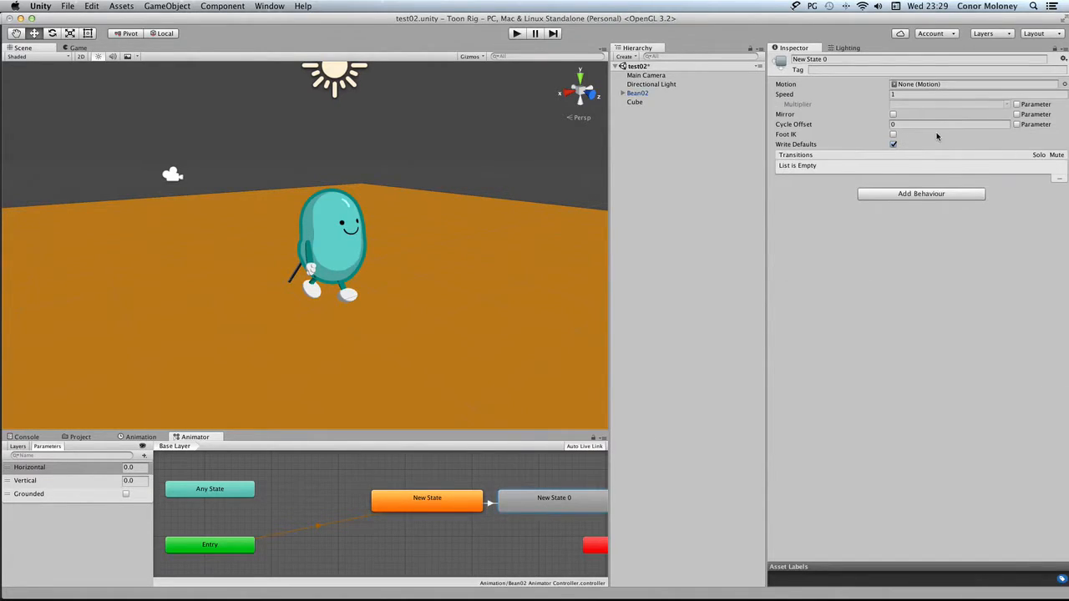
click(1064, 84)
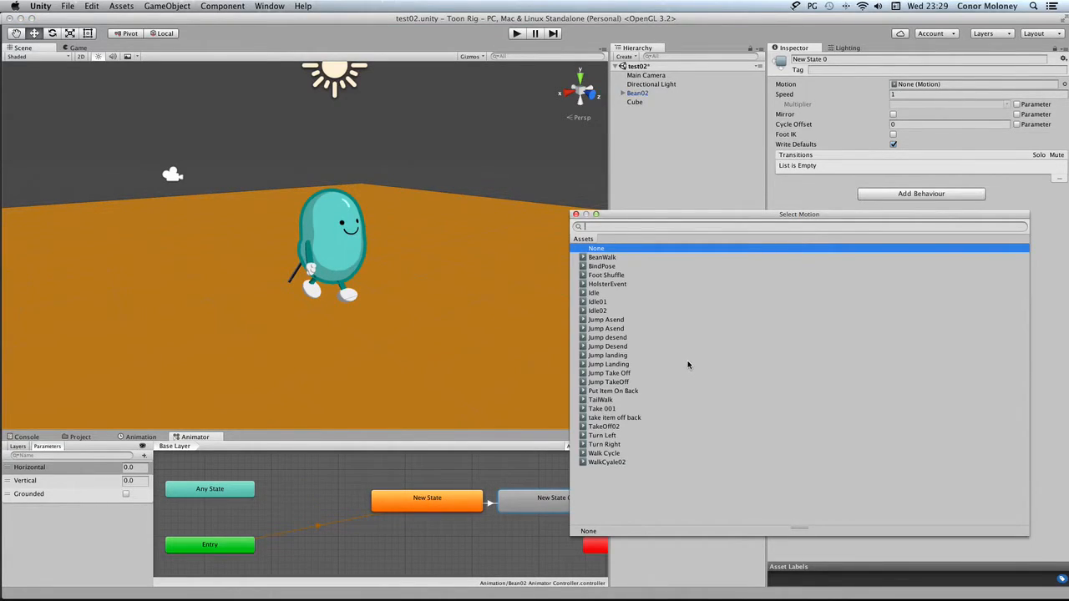
click(611, 258)
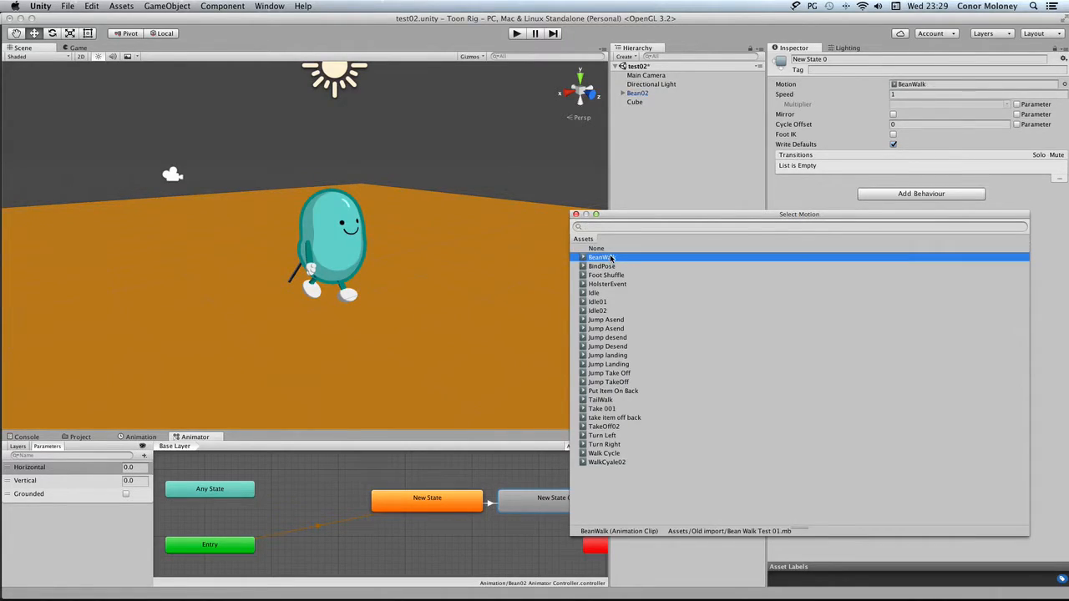
click(575, 215)
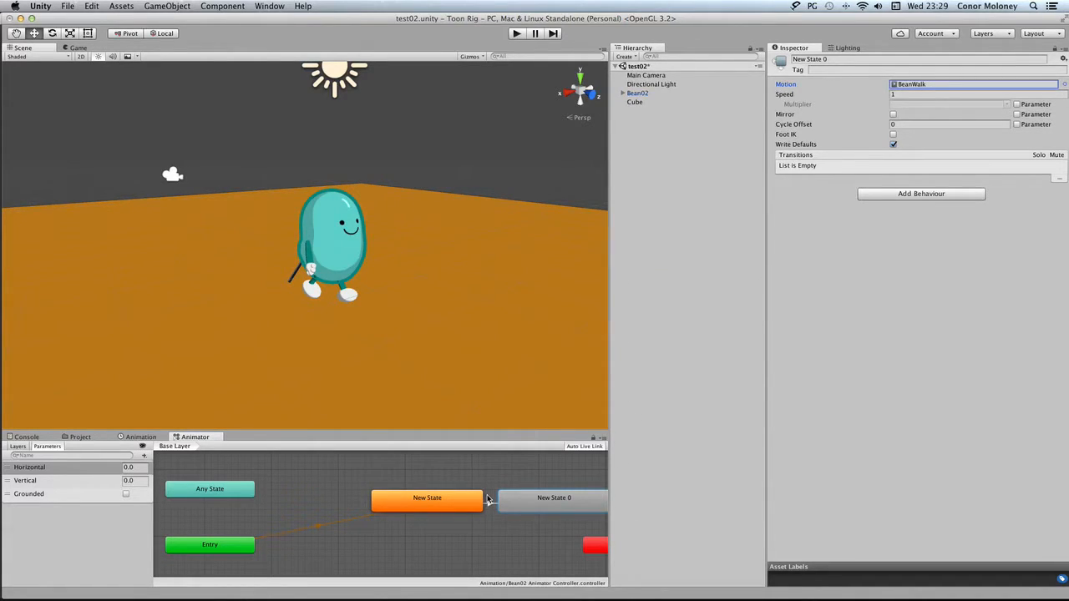
Step: Add a single condition to the New State to New State 0 transition requiring Vertical to be Greater than 0.1
click(521, 501)
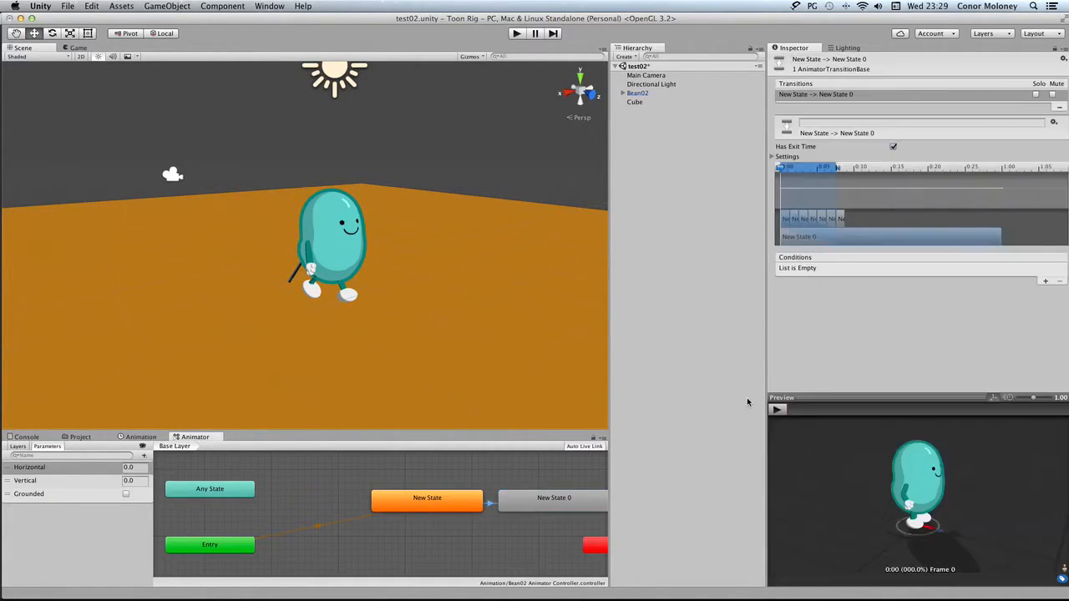
click(1044, 282)
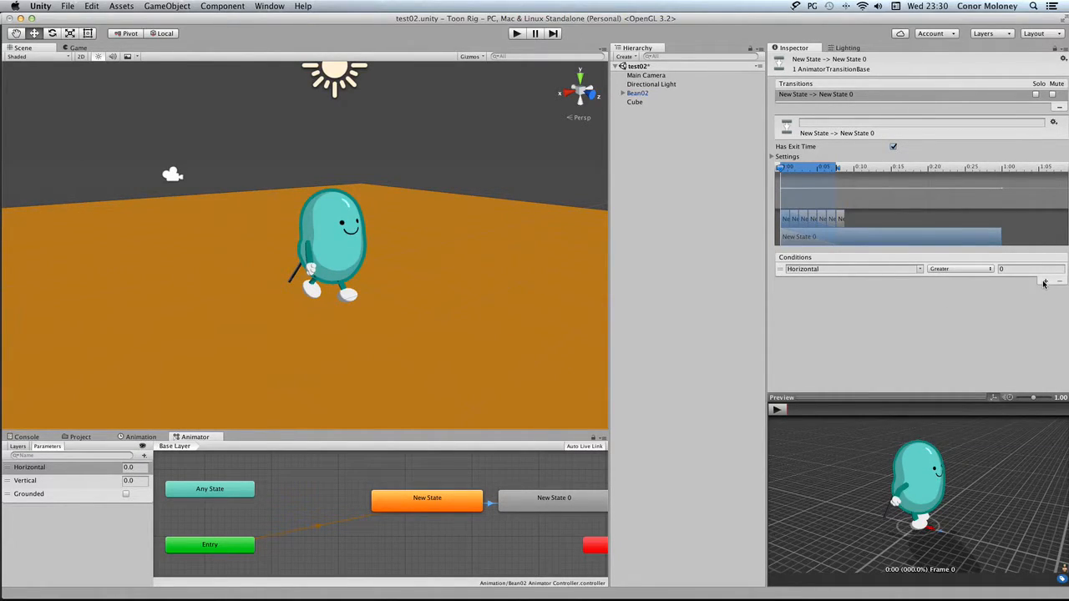
click(1044, 282)
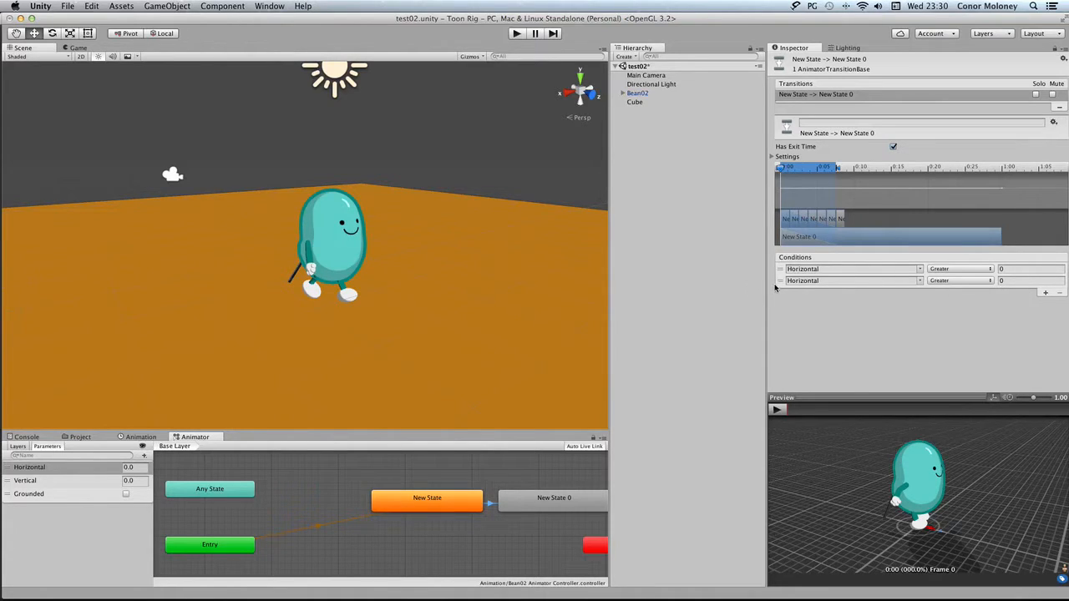
click(781, 282)
click(1058, 293)
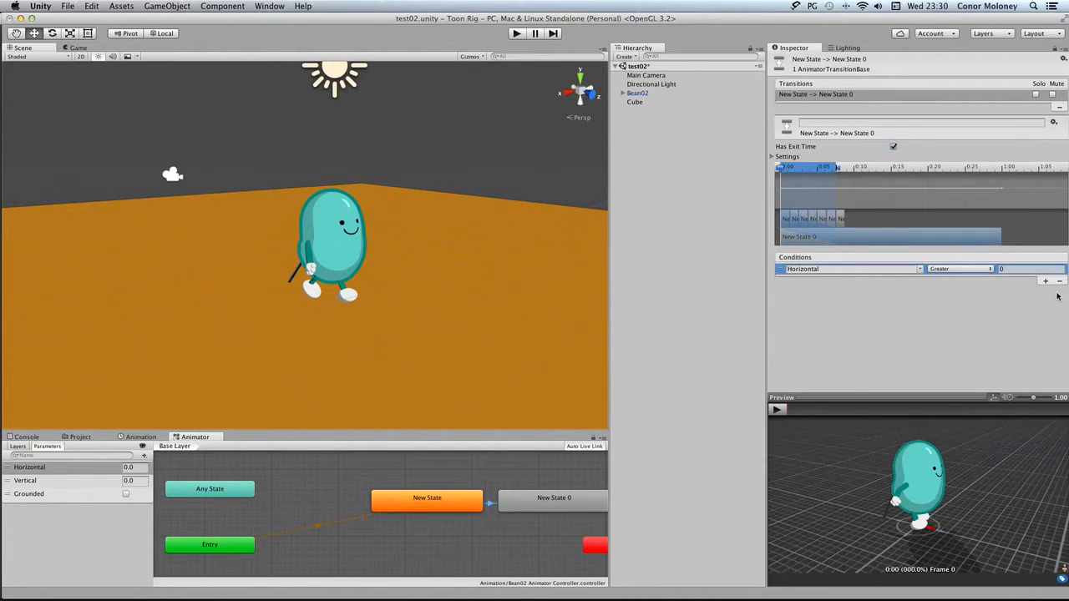
click(961, 270)
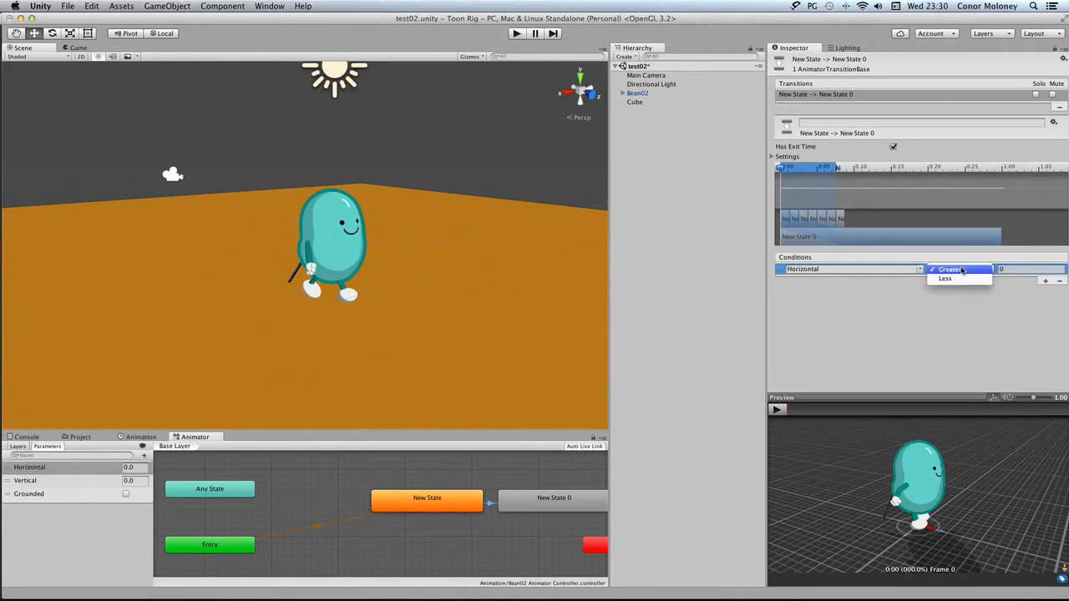
click(941, 271)
click(919, 269)
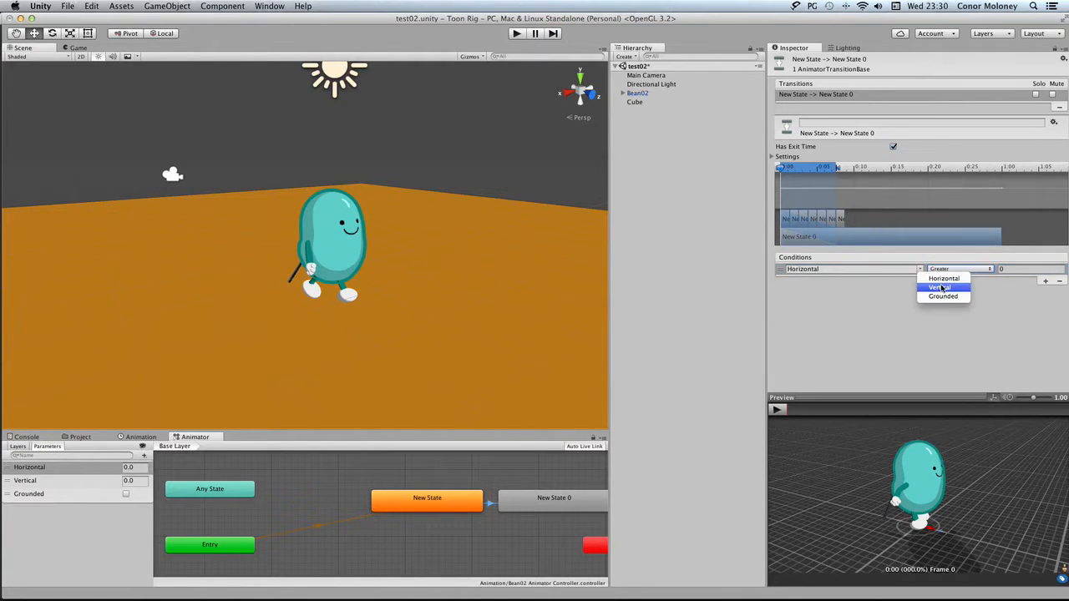
click(941, 287)
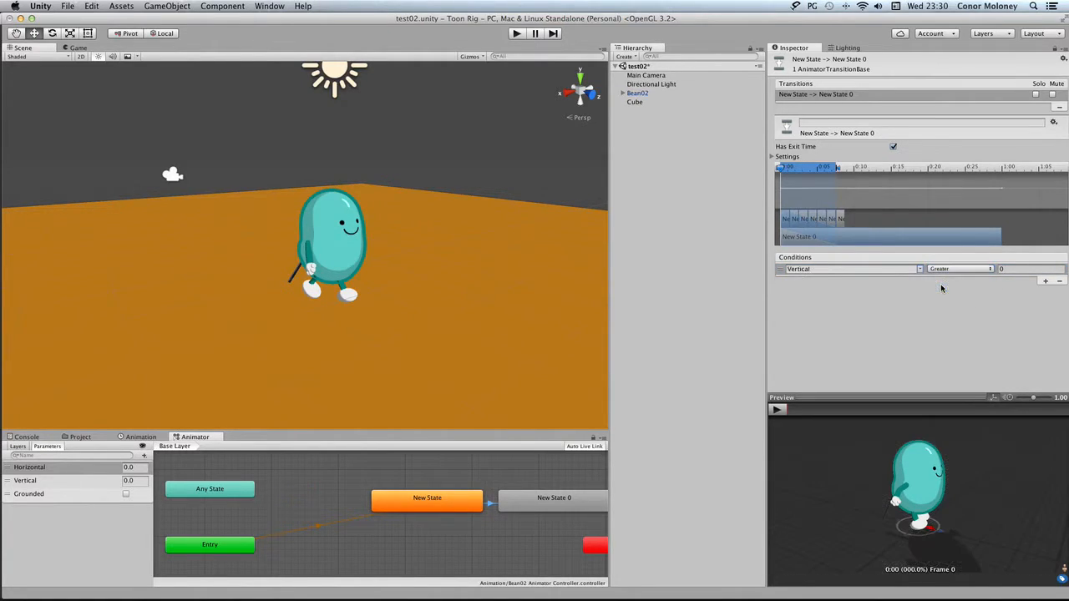
click(1002, 269)
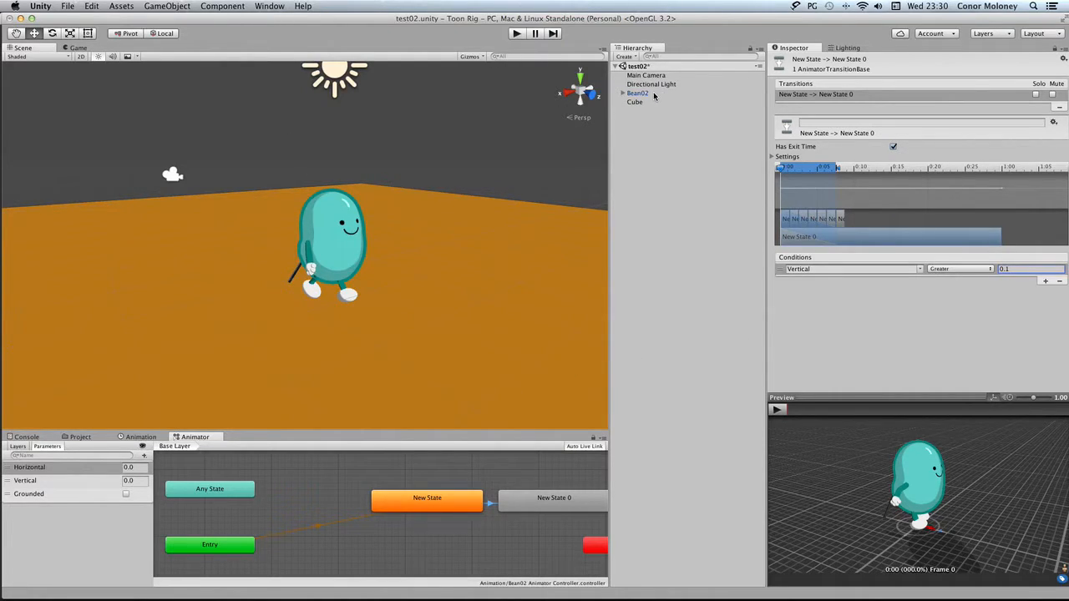
Step: Align the Main Camera with the current scene view and check the framing in the Game view
click(84, 48)
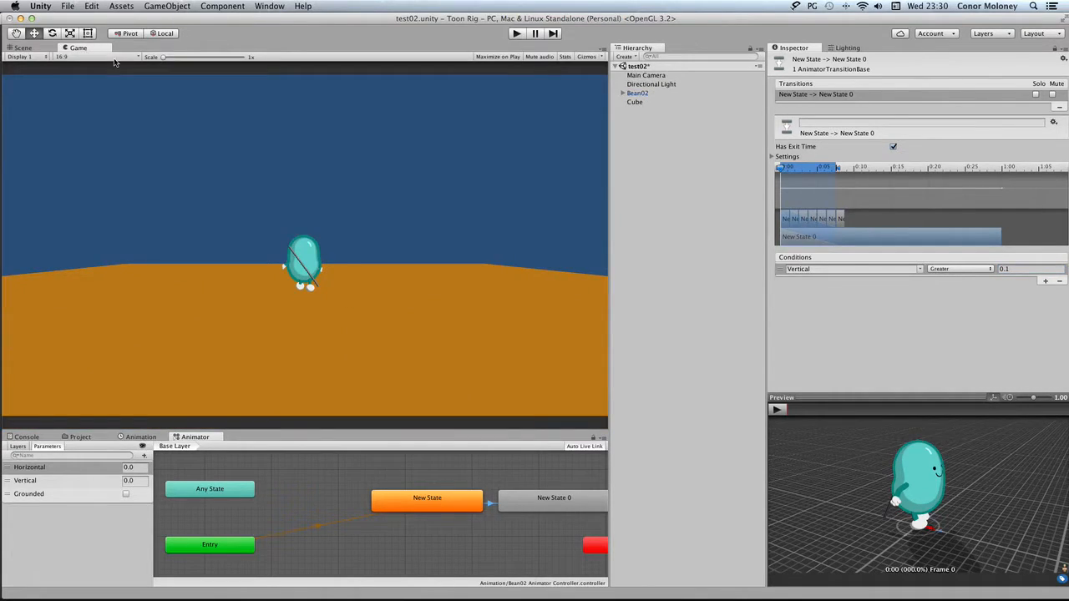
click(26, 48)
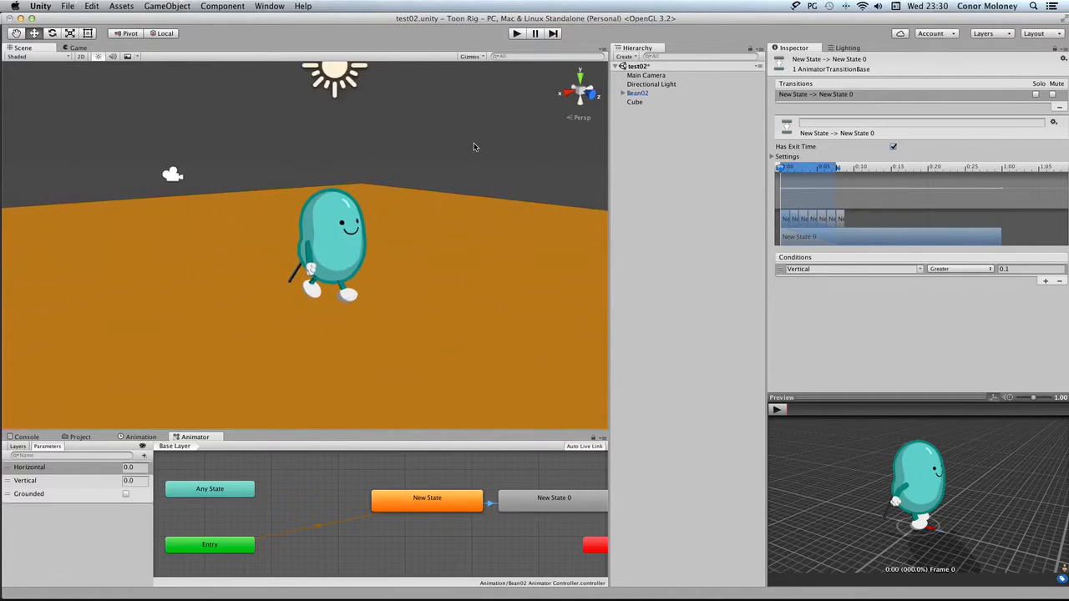
click(681, 76)
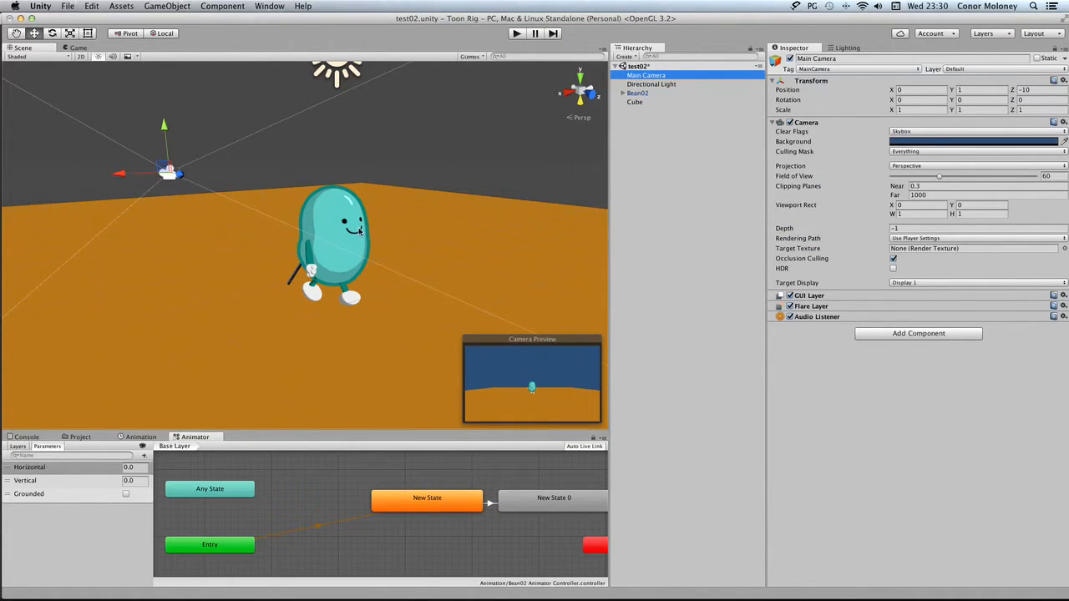
click(171, 6)
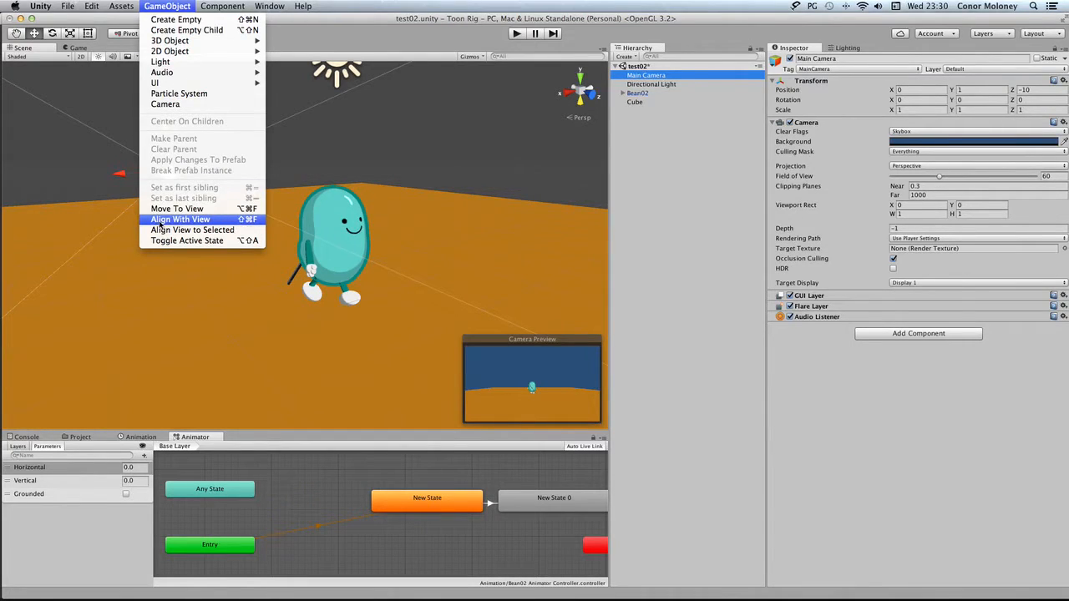
click(230, 220)
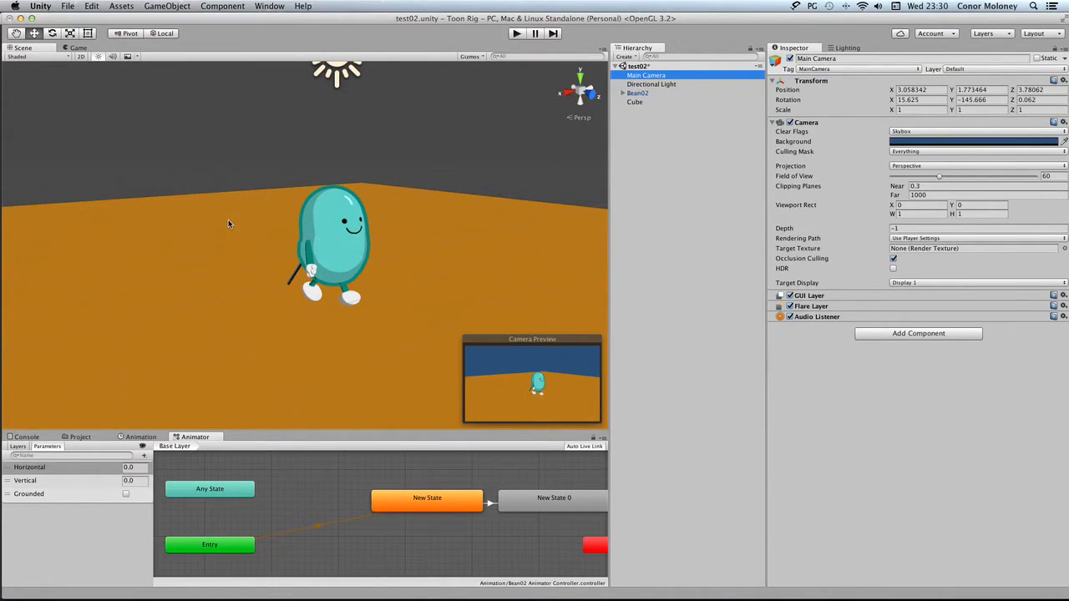
click(77, 48)
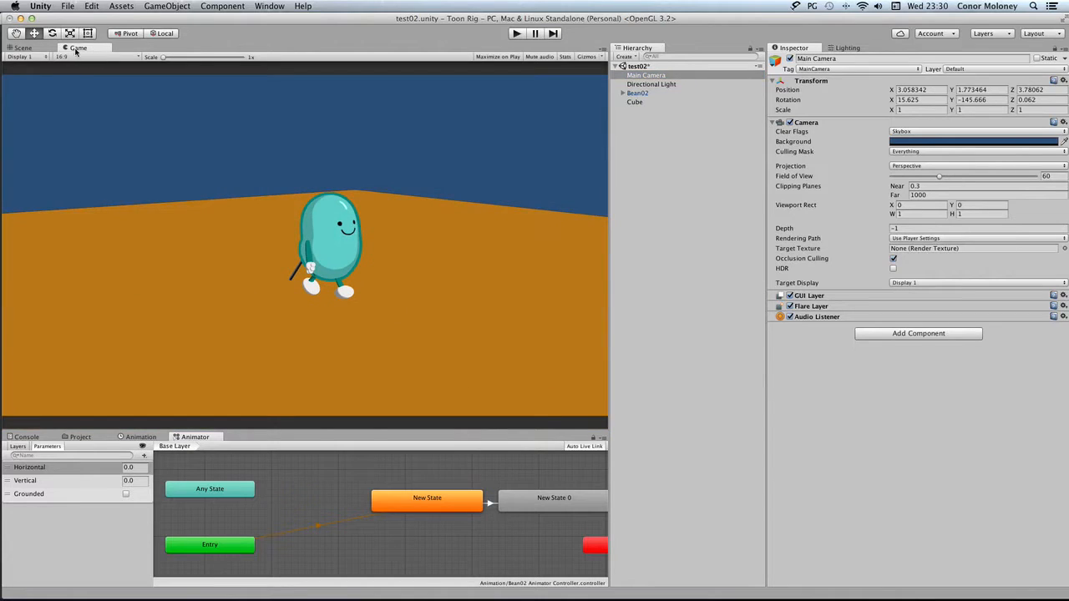
click(27, 49)
click(89, 50)
scroll(344, 189, up, 1)
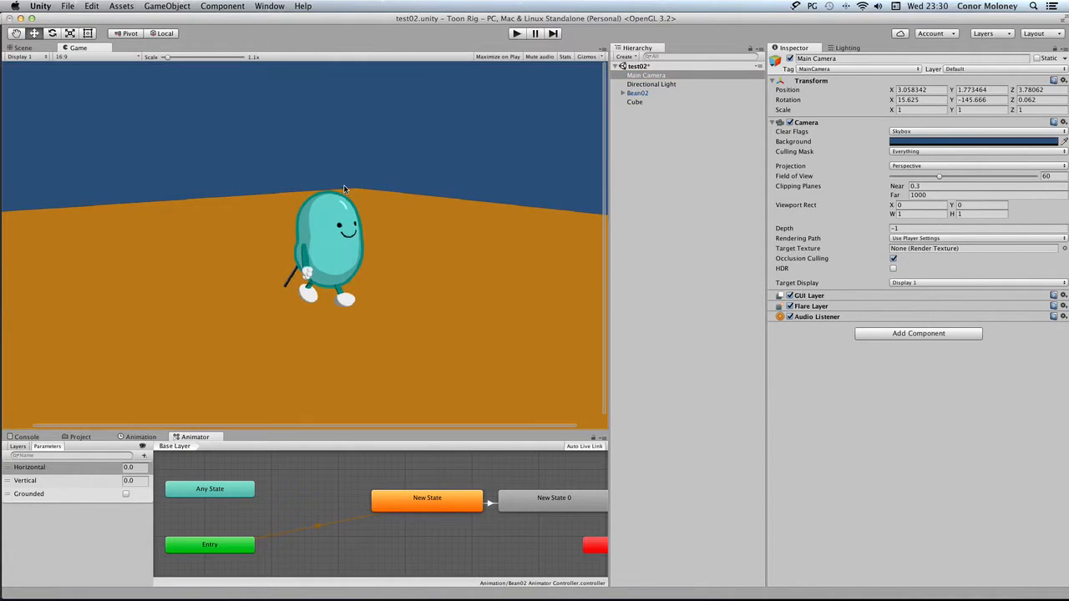
scroll(209, 131, down, 1)
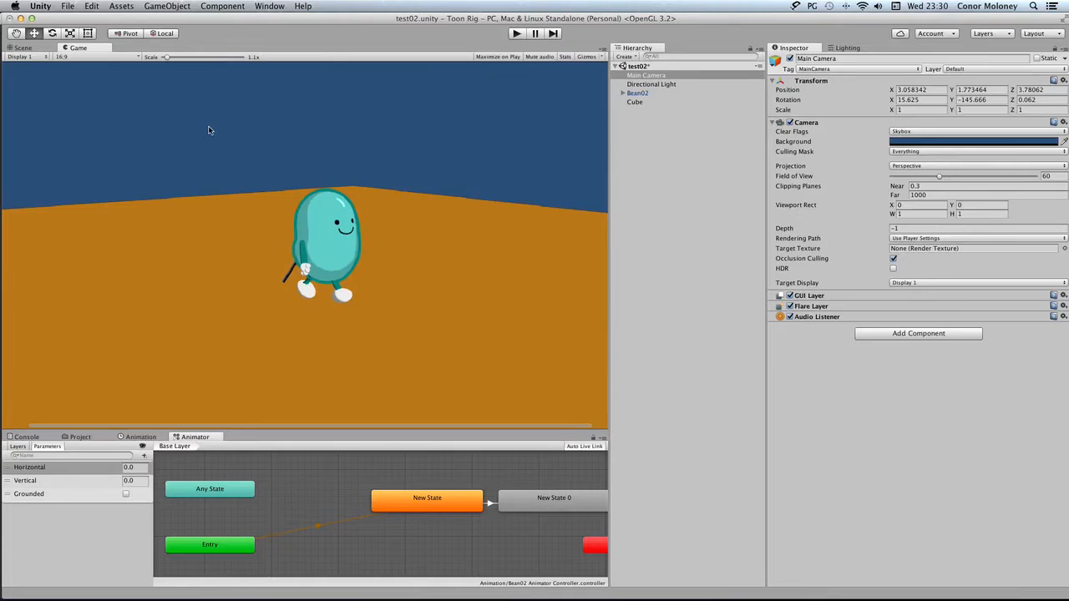
click(40, 47)
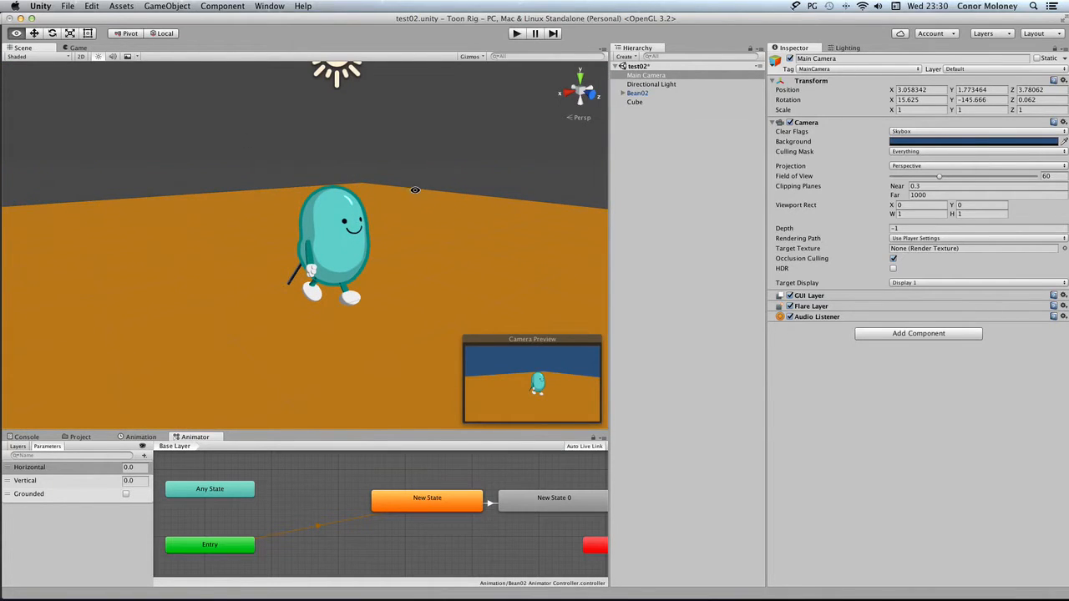
alt+drag(263, 188, 492, 181)
click(167, 7)
click(168, 8)
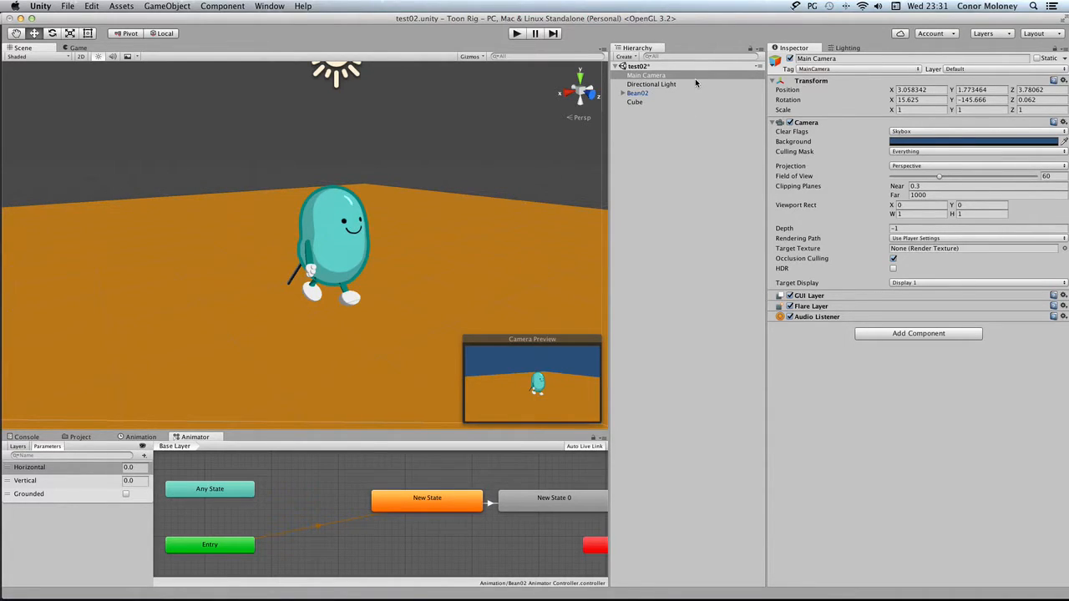
Step: Move Main Camera below Cube at the end of the Hierarchy and clear the selection
click(654, 79)
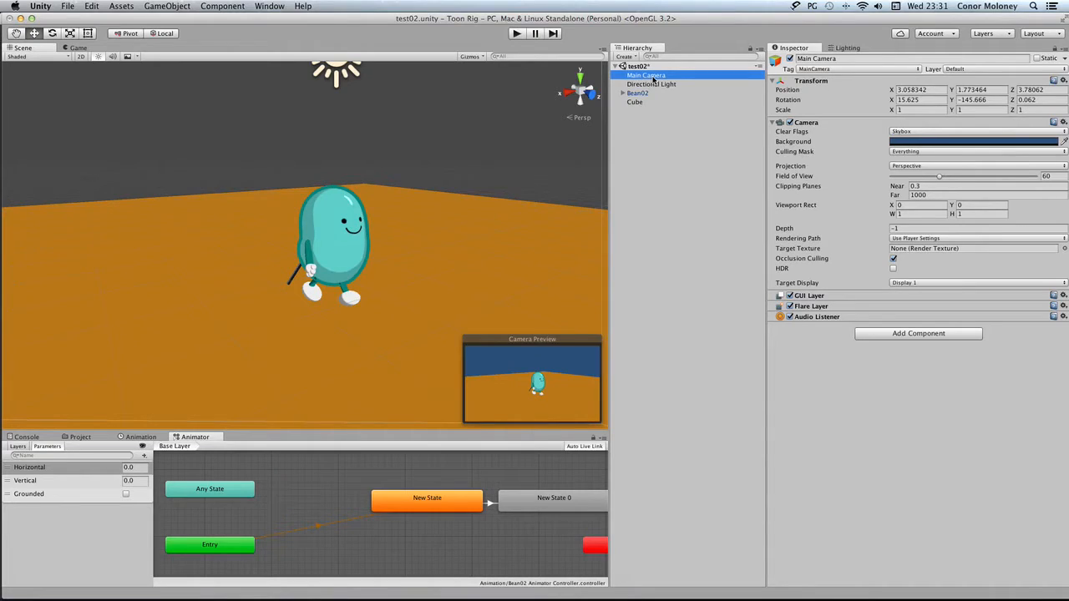
mouse_move(654, 80)
mouse_down()
mouse_move(652, 93)
mouse_move(651, 78)
mouse_up()
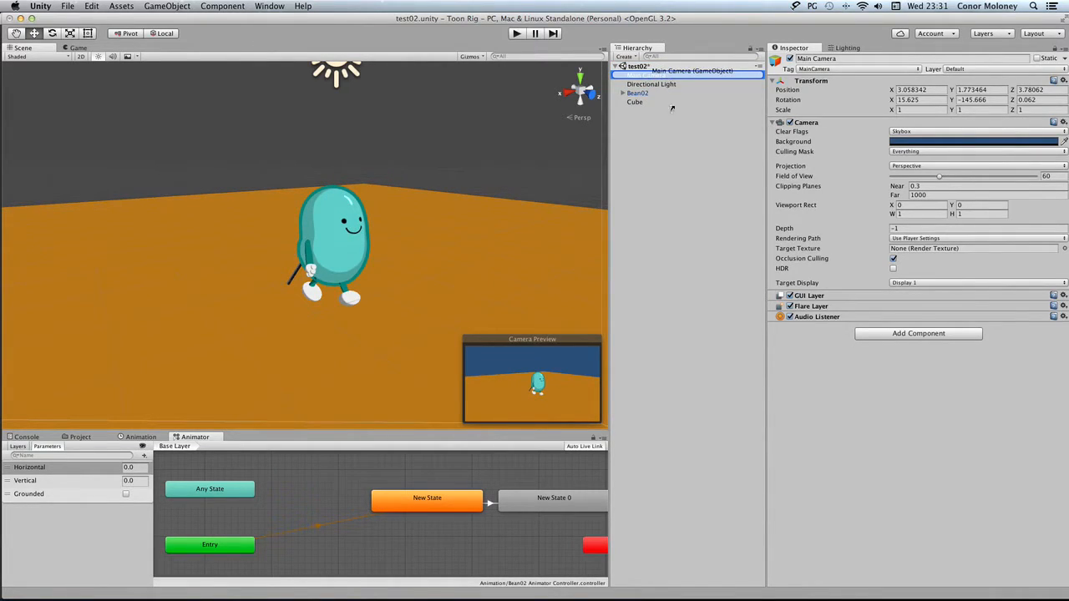
drag(669, 140, 677, 132)
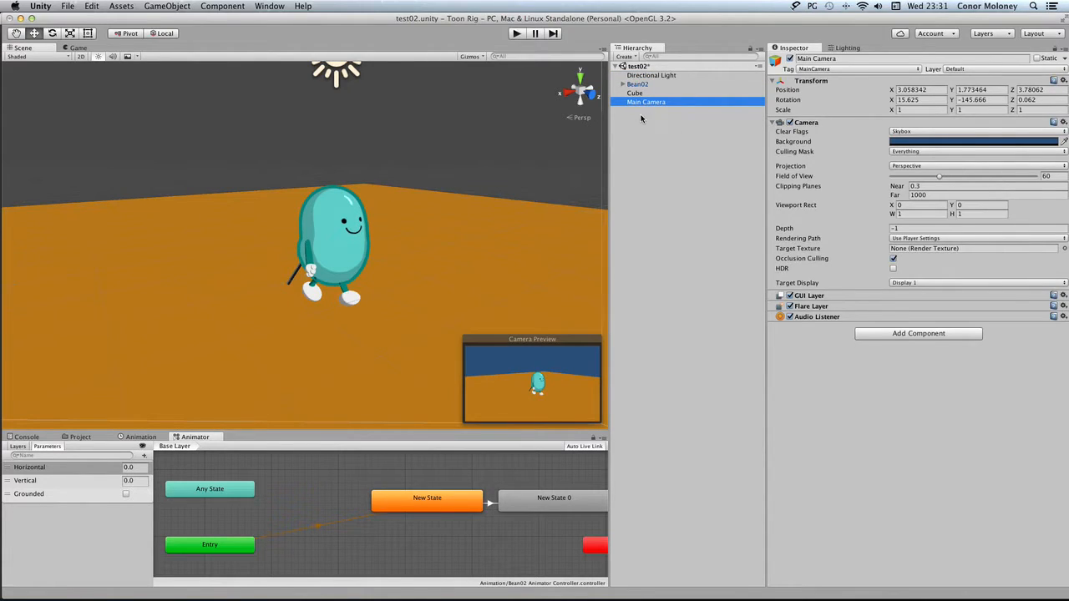
click(682, 143)
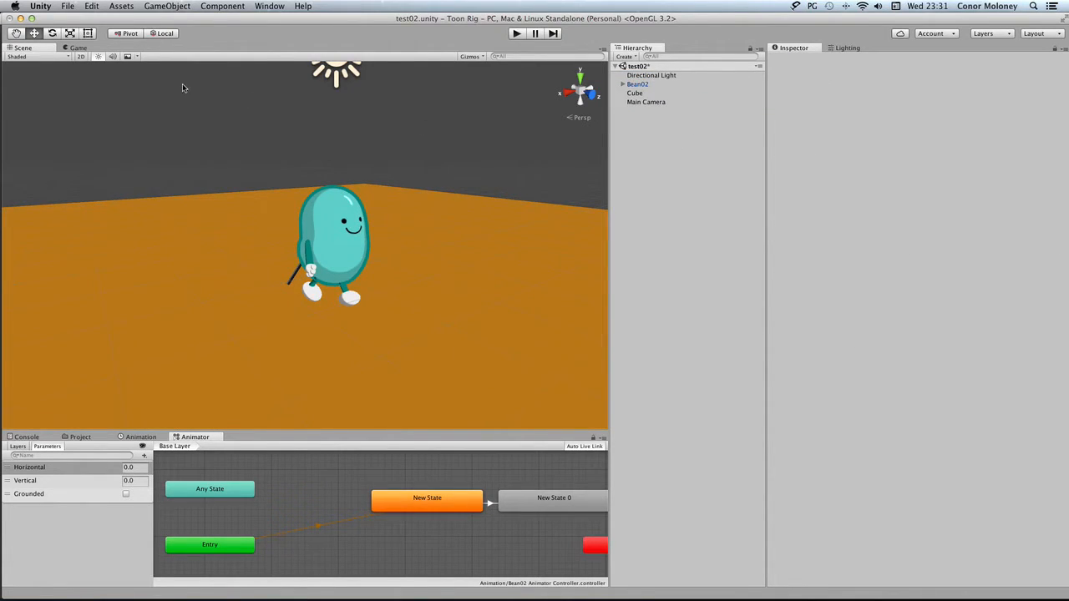
Step: Run the scene and move the bean forward and backward while watching the Vertical parameter and the animator states
click(517, 34)
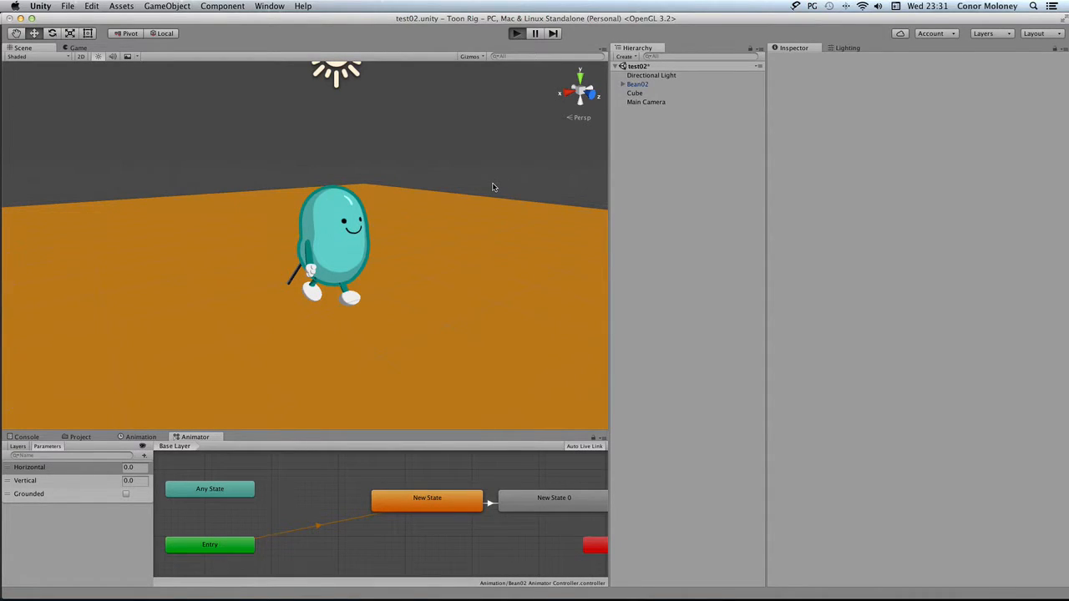
key(w)
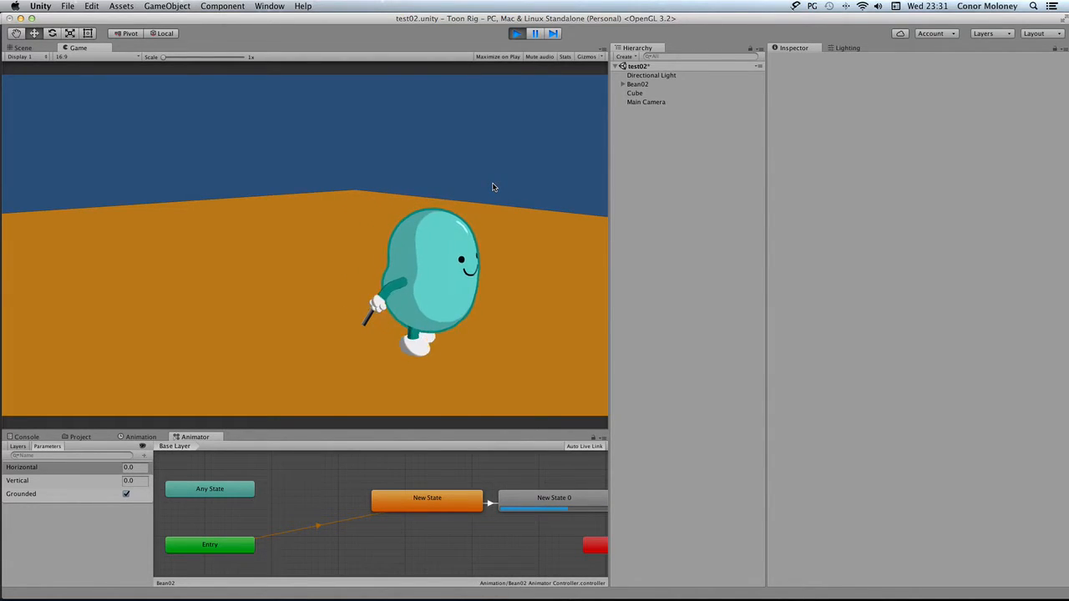
key(s)
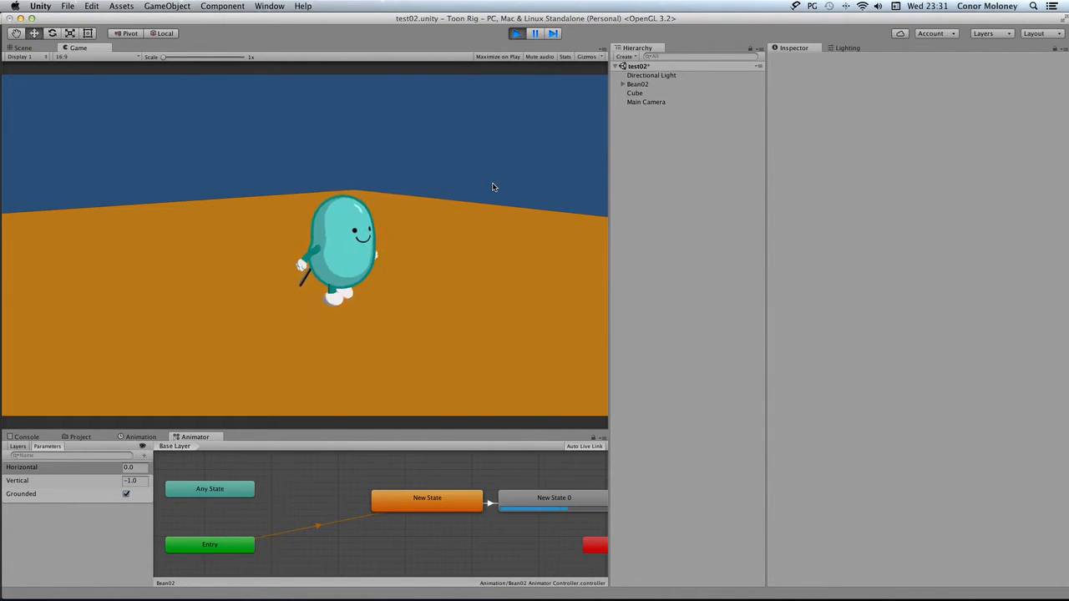
key(w)
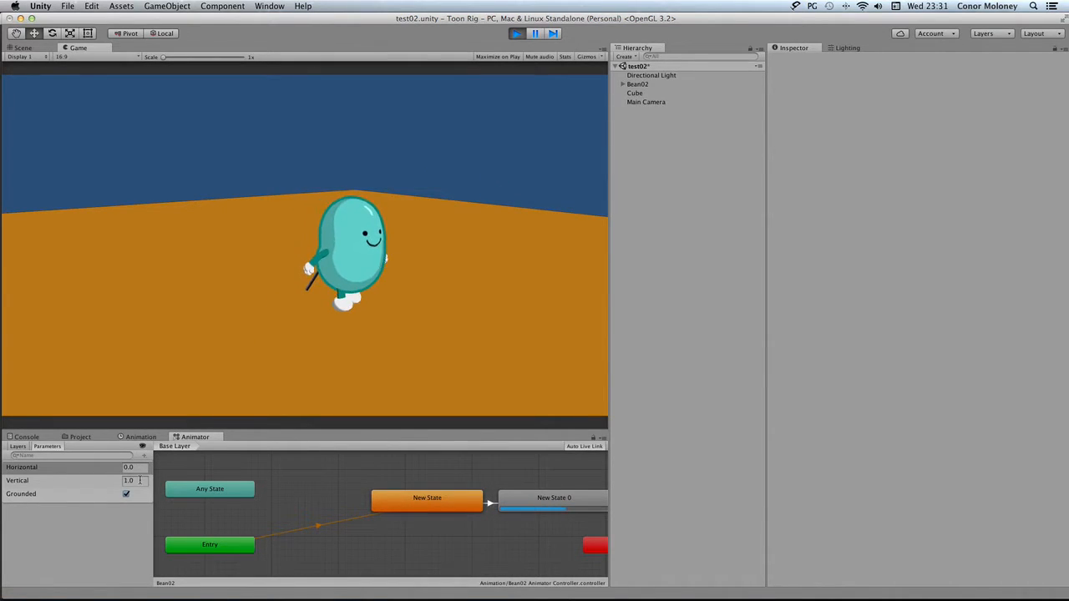
key(s)
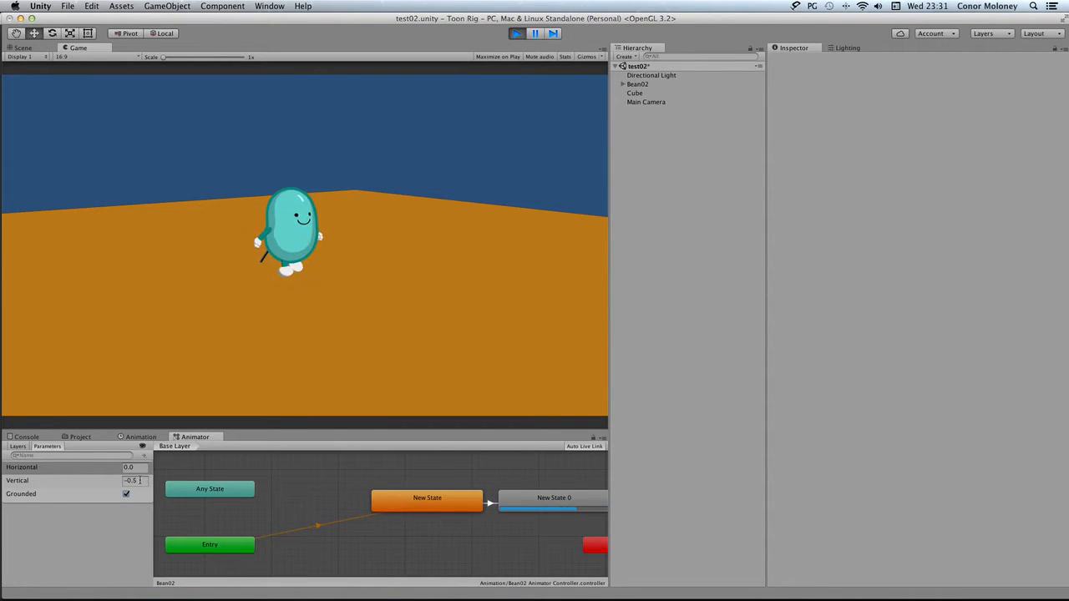
key(w)
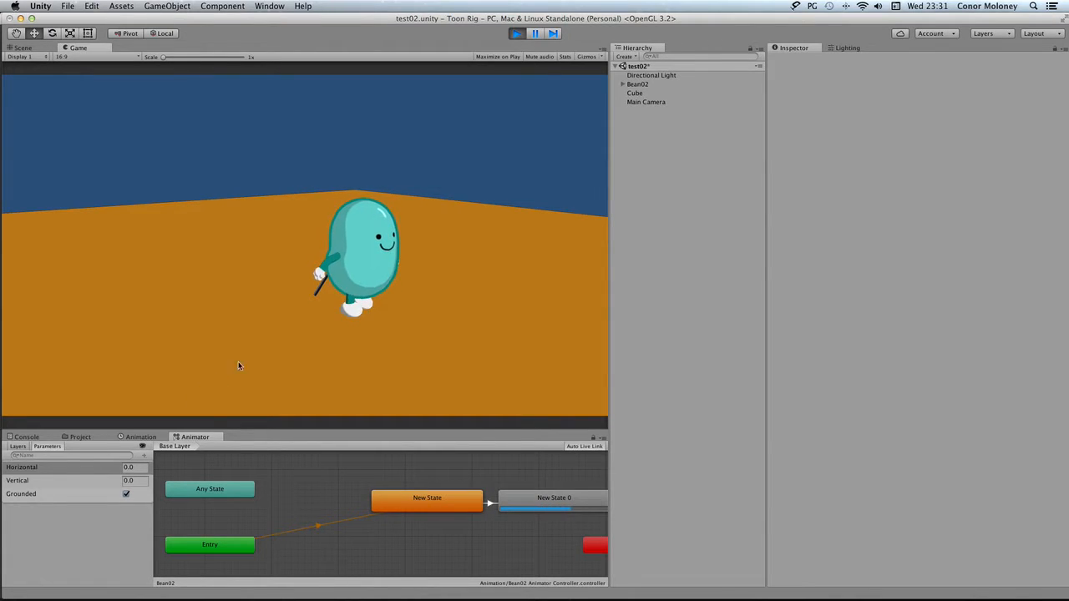
Step: While the scene runs, set Bean02's Vertical Movement to X 0.1 and Z 0 in Animate Character, and test forward and backward input
click(647, 84)
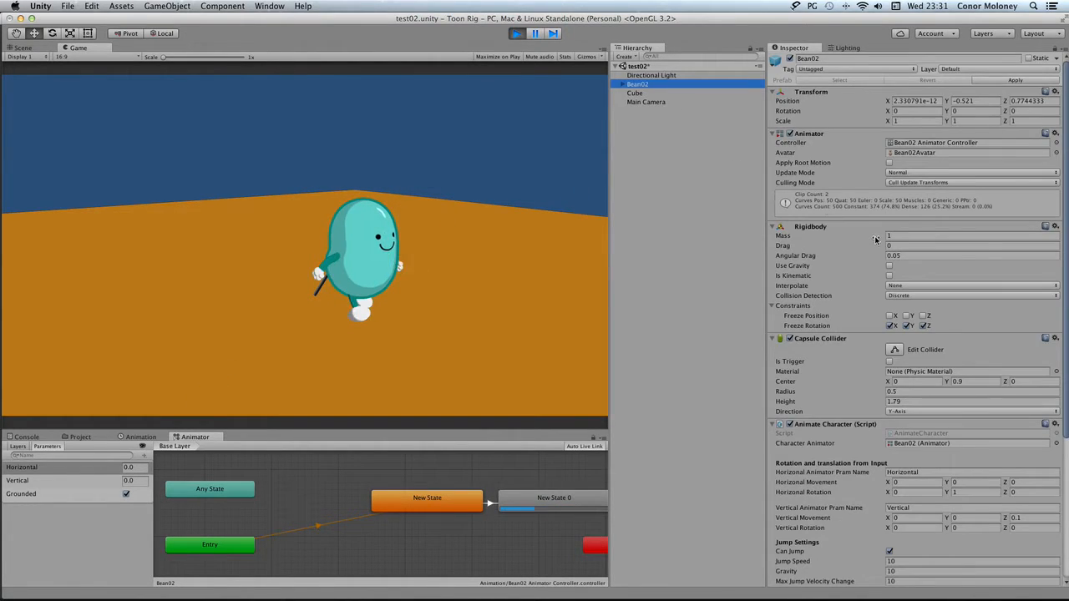
scroll(835, 250, down, 5)
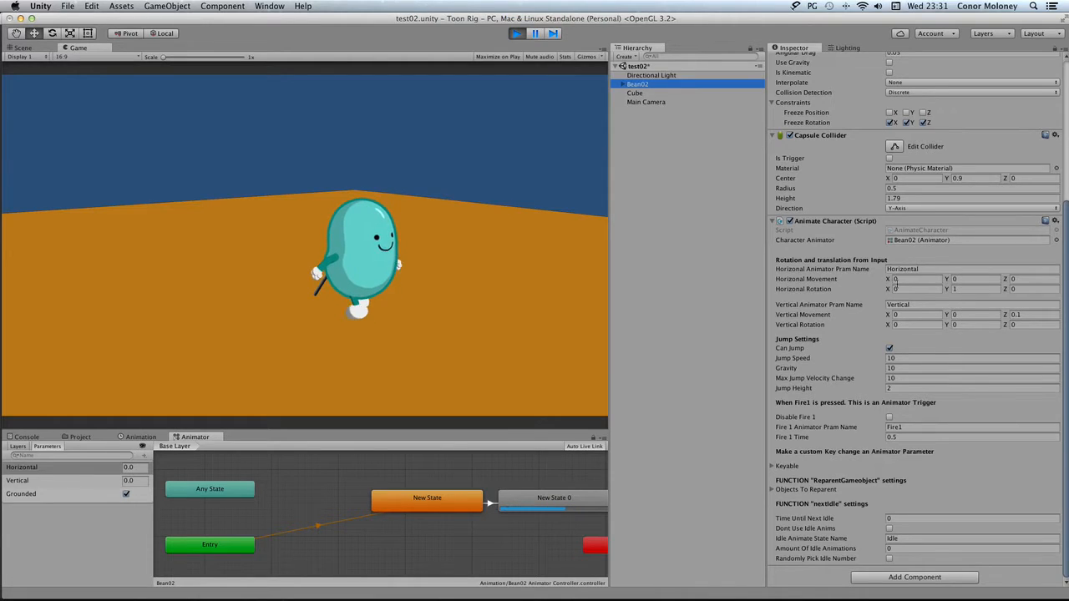
click(1015, 314)
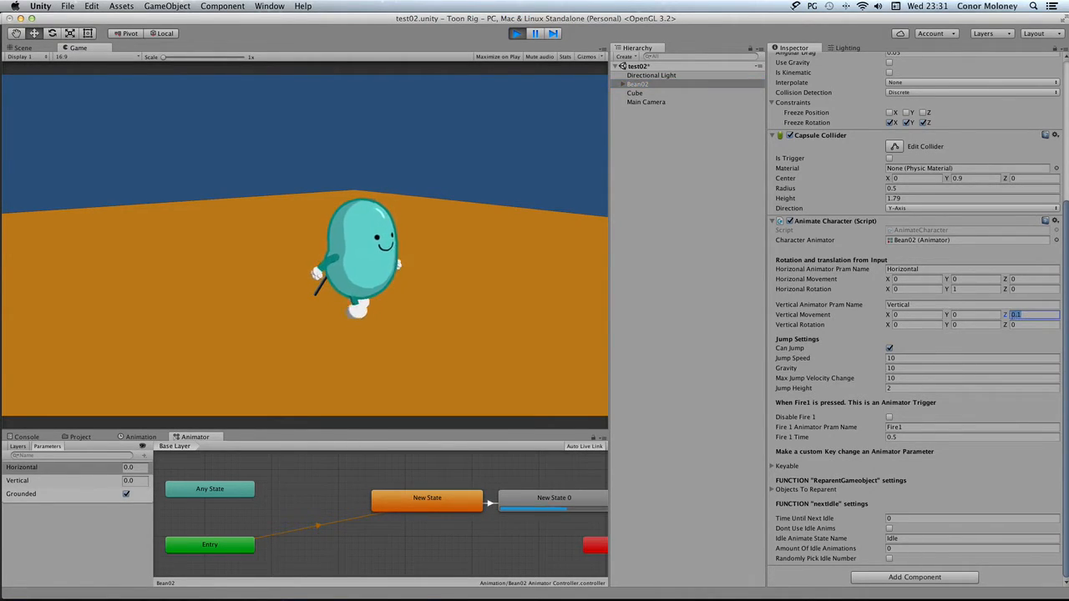
click(910, 315)
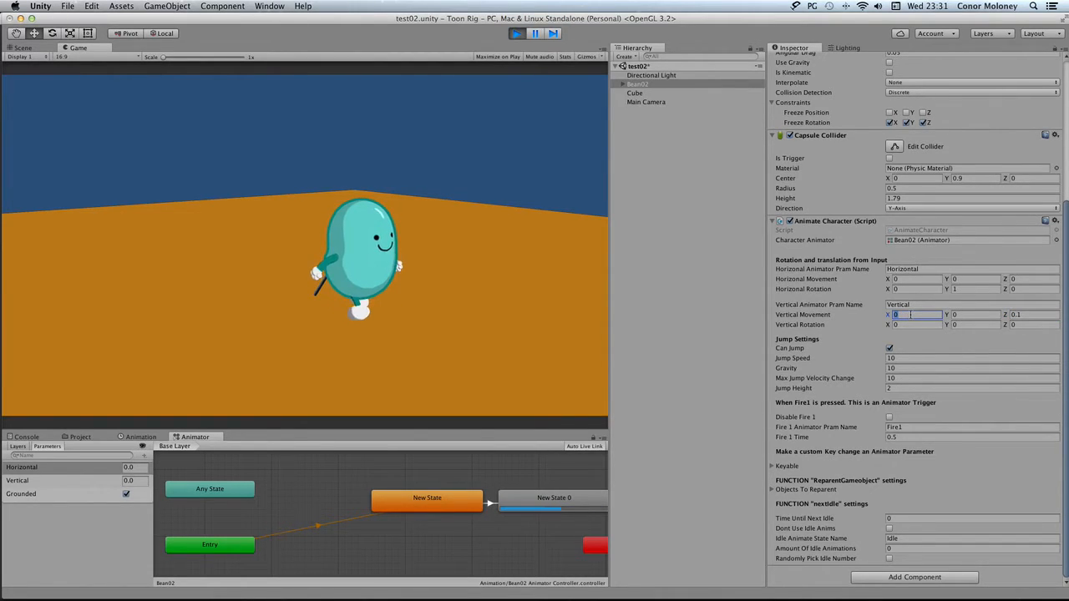
text(0.01)
click(1025, 314)
text(0)
click(492, 231)
key(Up)
key(Down)
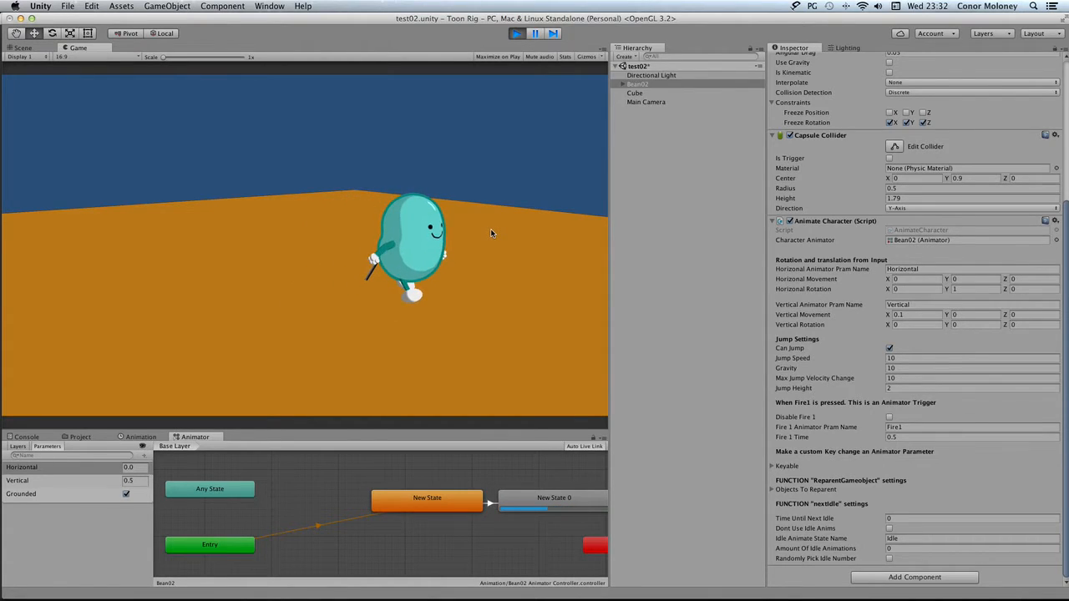
Step: Set Bean02's Vertical Movement X to 0 and Vertical Rotation Y to 1, and test the vertical input in the running scene
click(919, 315)
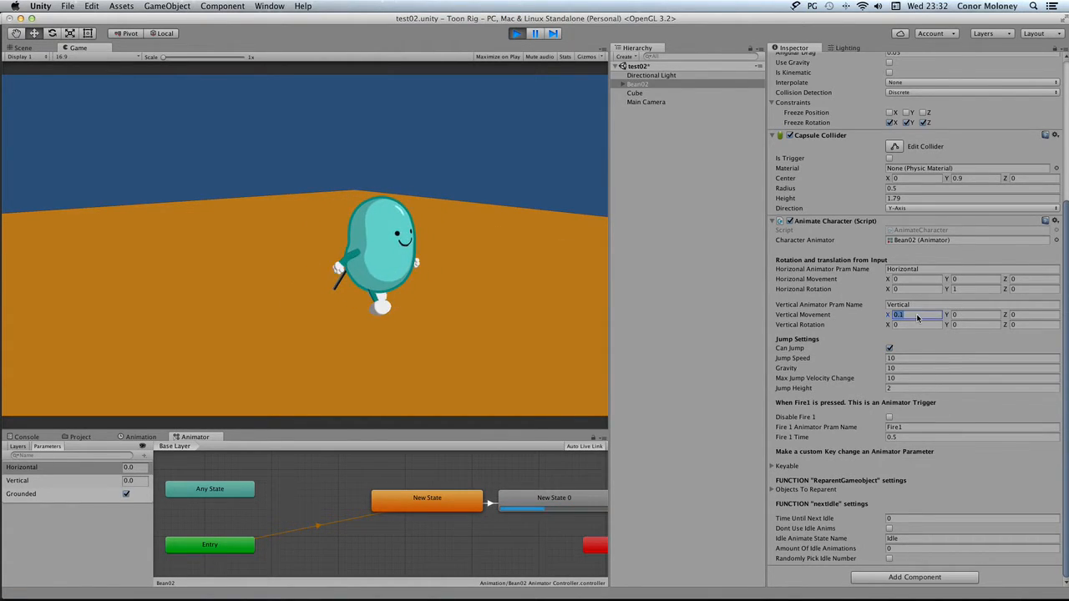
text(0)
click(965, 324)
text(1)
click(535, 186)
key(Up)
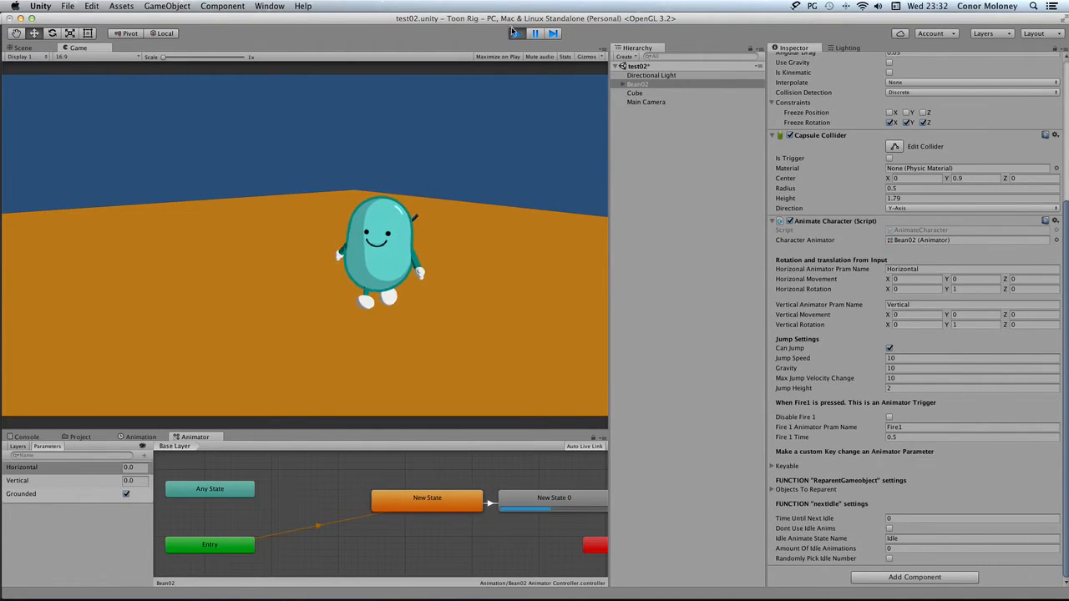
Step: Stop the running scene and rename the animator state New State 0 as Walk Forward
key(super+p)
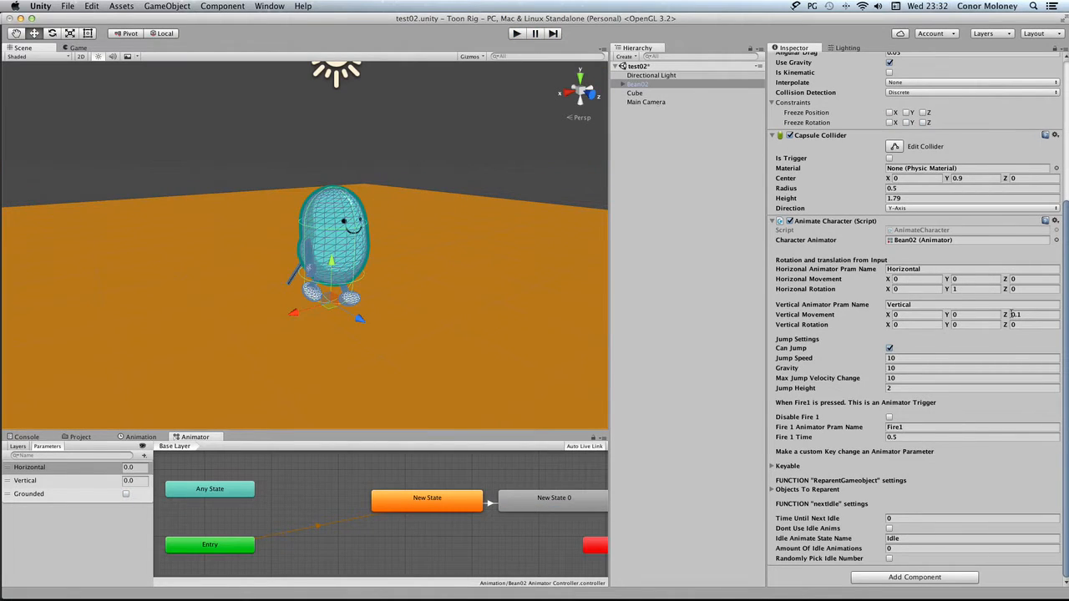
click(534, 504)
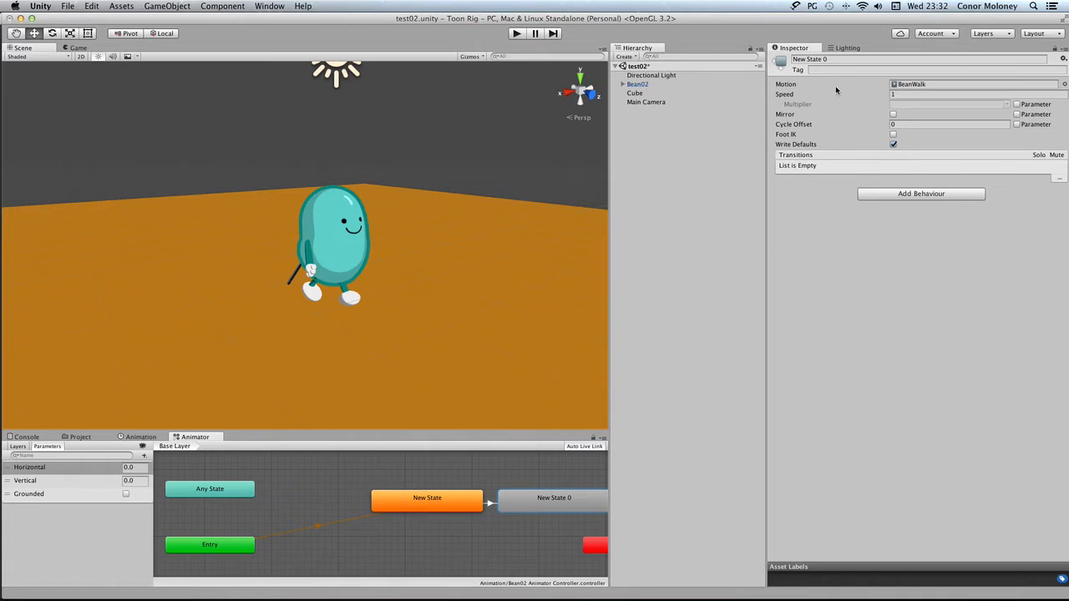
click(863, 60)
text(Walk Forward)
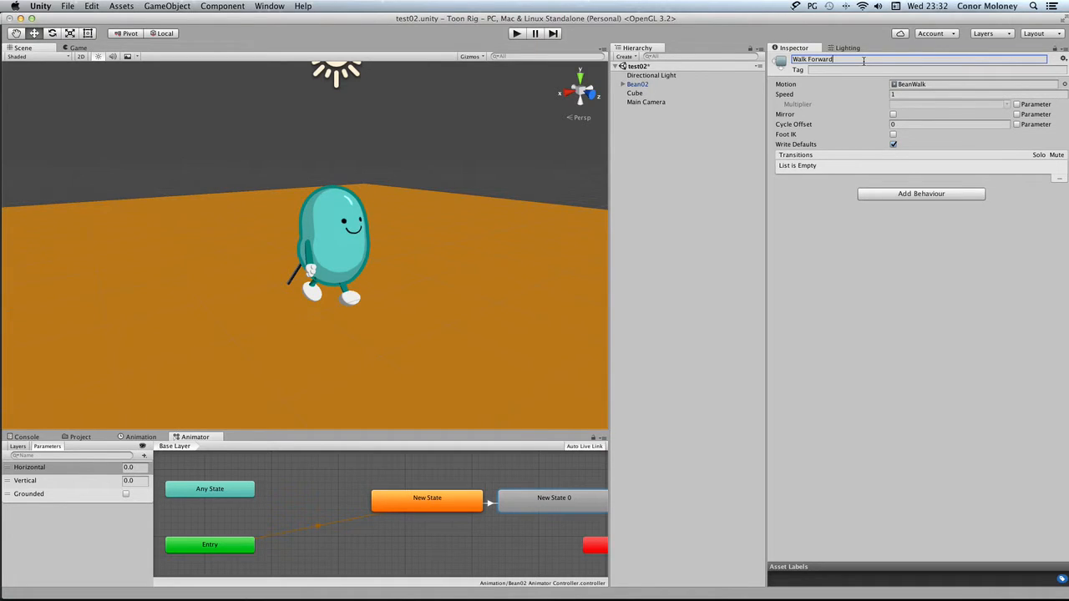
key(Return)
Step: Create a transition from the Walk Forward state back to New State in the Animator
click(514, 500)
right_click(522, 499)
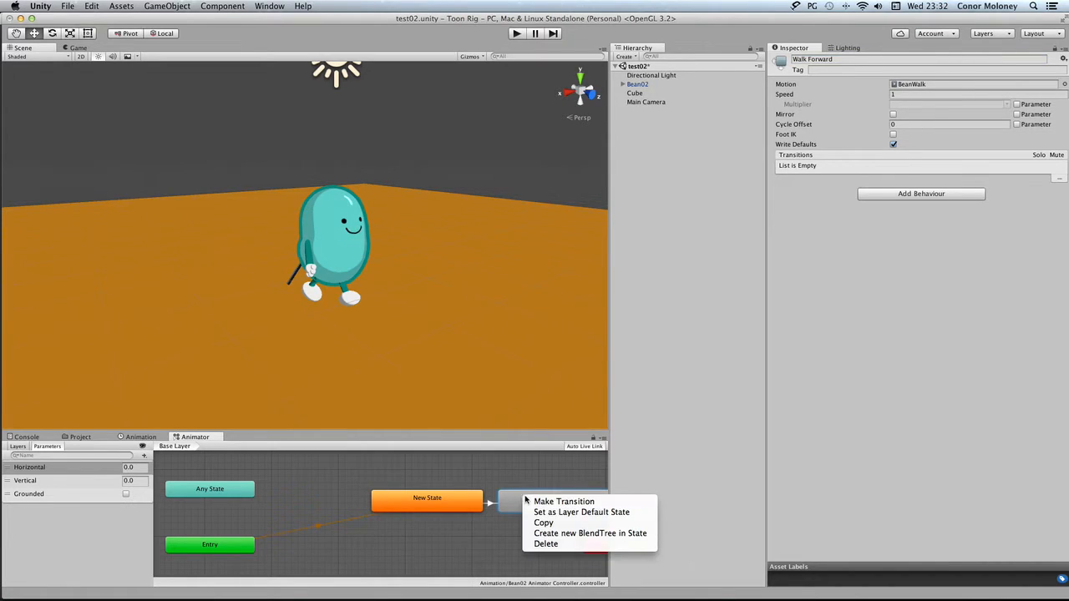
click(593, 502)
click(468, 498)
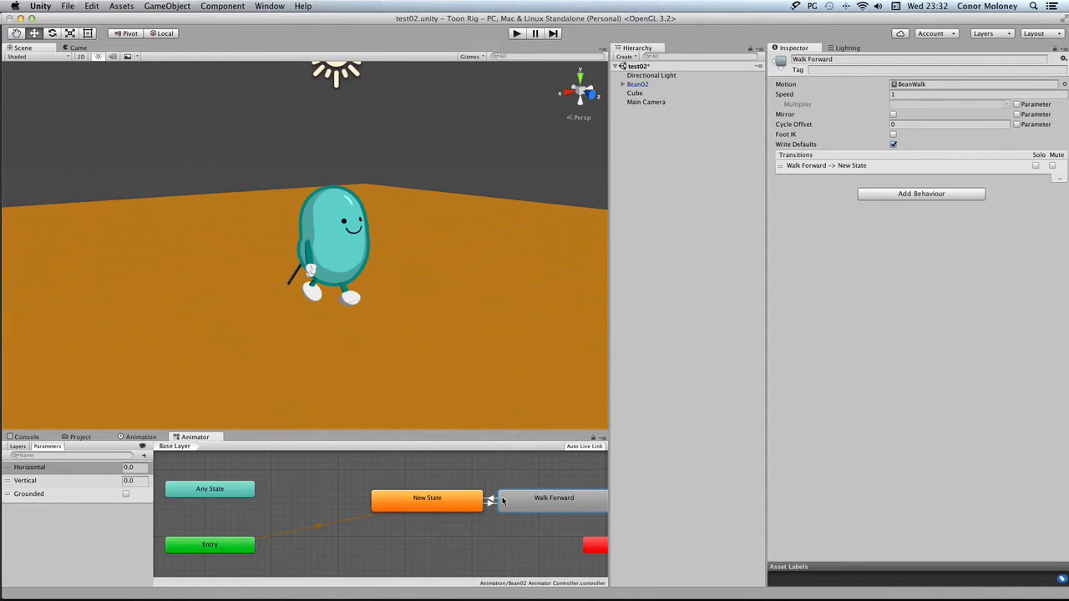
Step: Add a condition to the Walk Forward to New State transition with Horizontal Less than 0.1
click(491, 500)
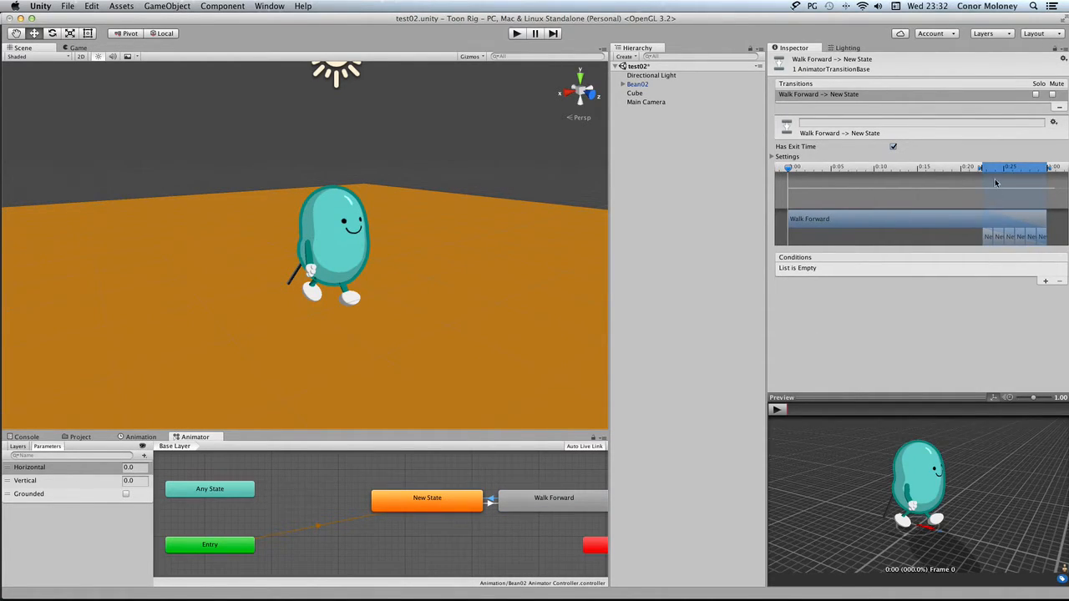
click(1042, 281)
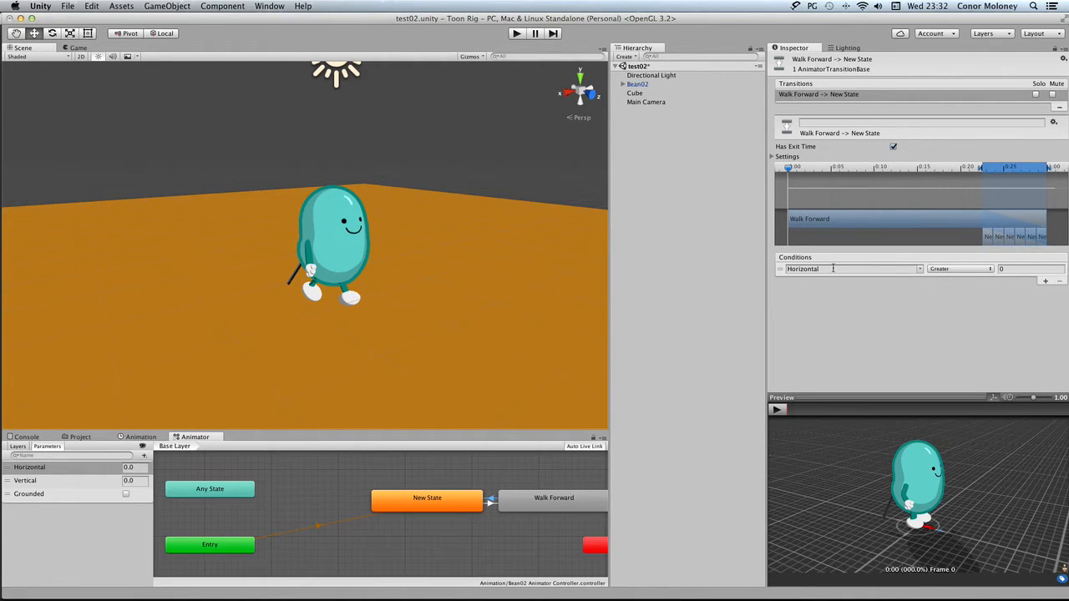
click(991, 270)
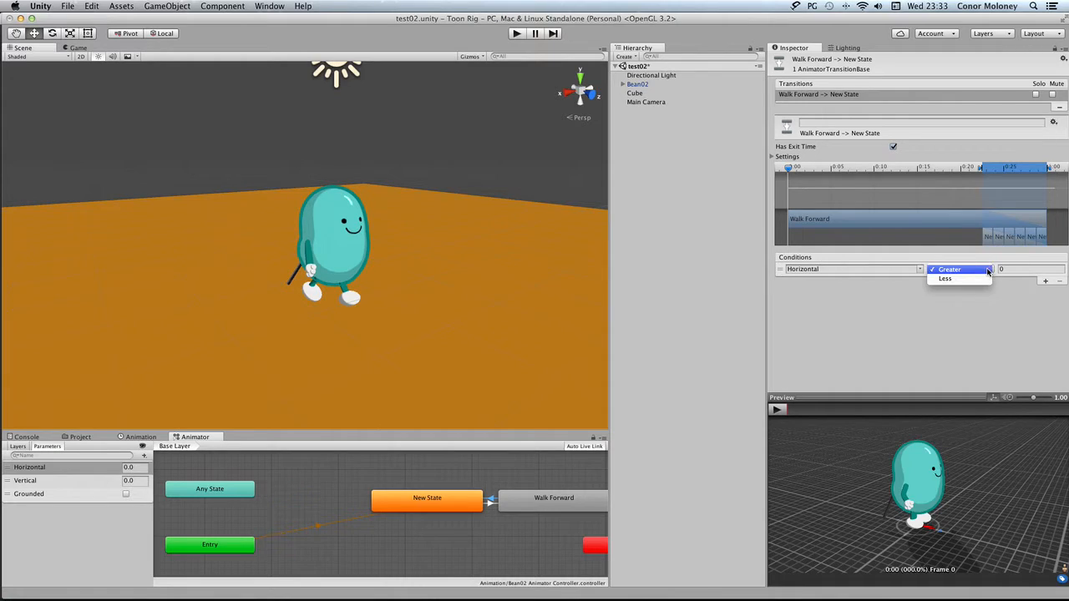
click(981, 278)
click(1021, 268)
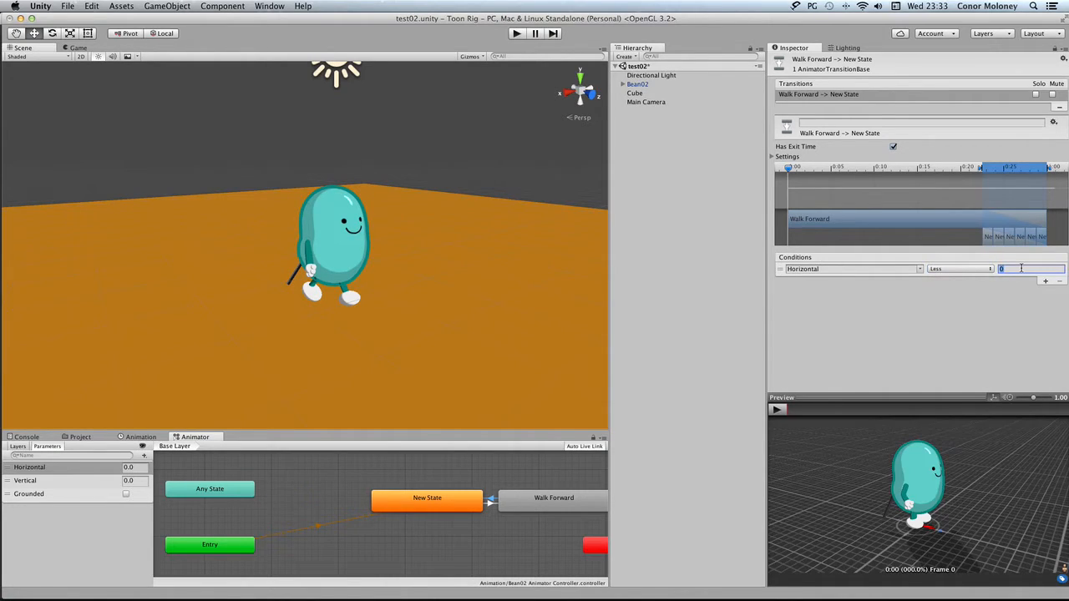
text(0.1)
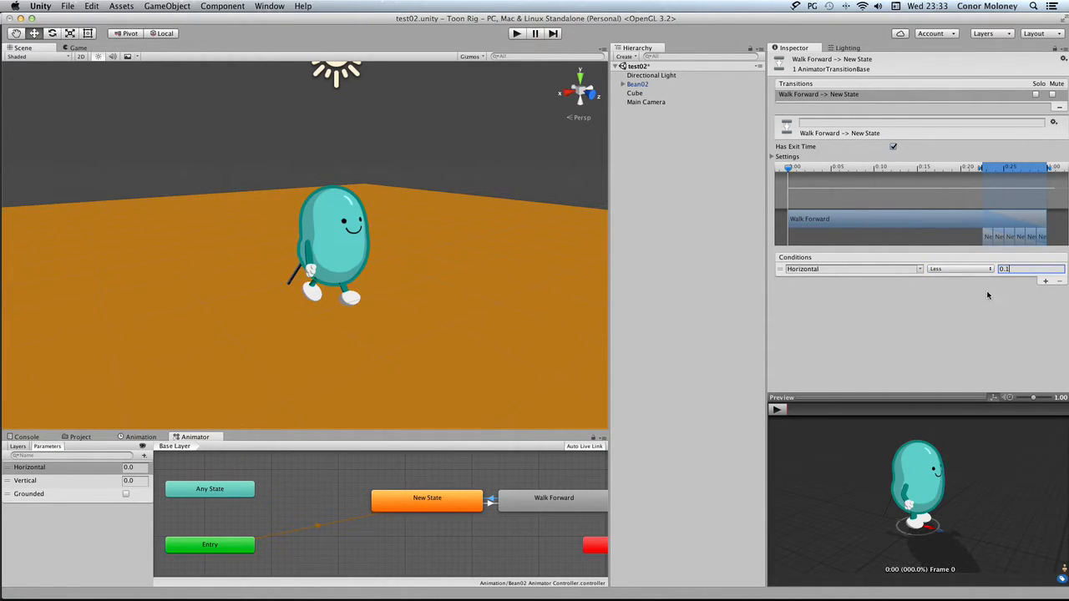
Step: Add a second condition to the same transition with Horizontal Greater than -0.1
click(1044, 281)
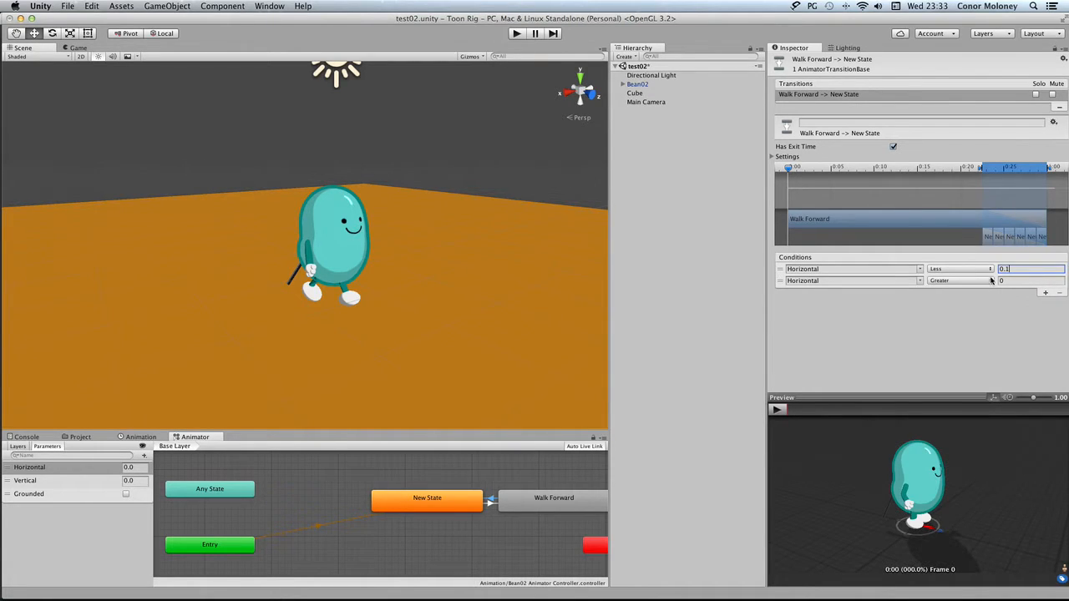
click(1006, 281)
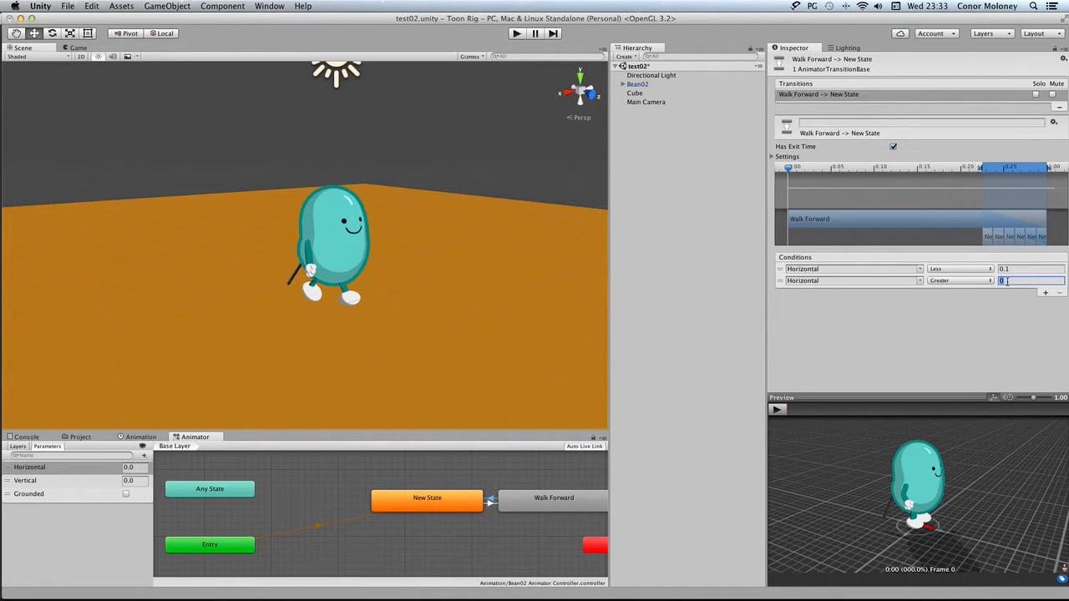
text(-0.1)
click(1002, 314)
Step: Switch the parameter of both Walk Forward to New State conditions from Horizontal to Vertical
click(921, 269)
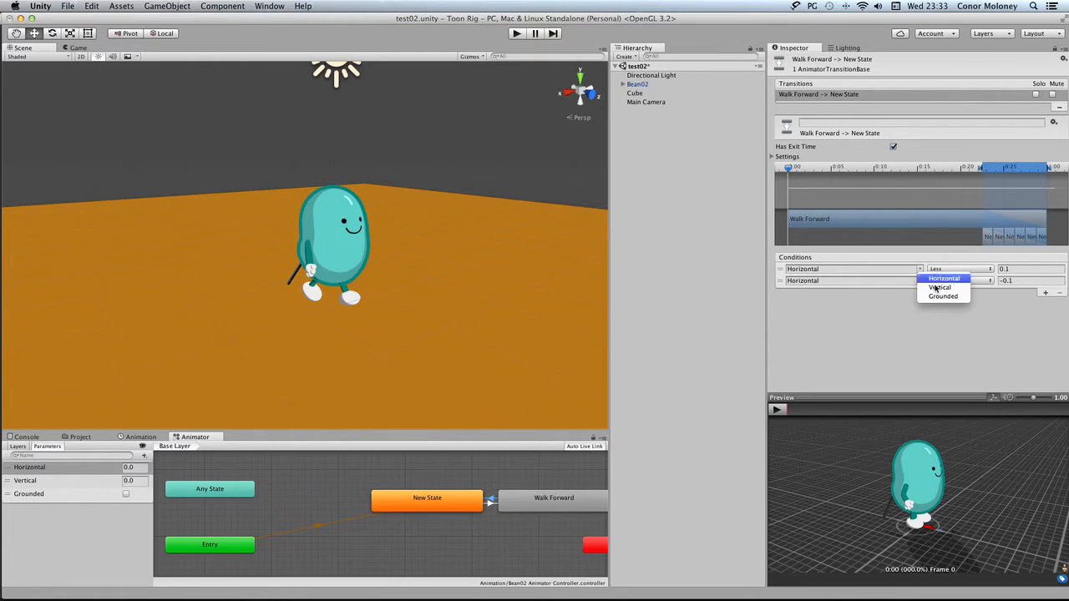
click(925, 280)
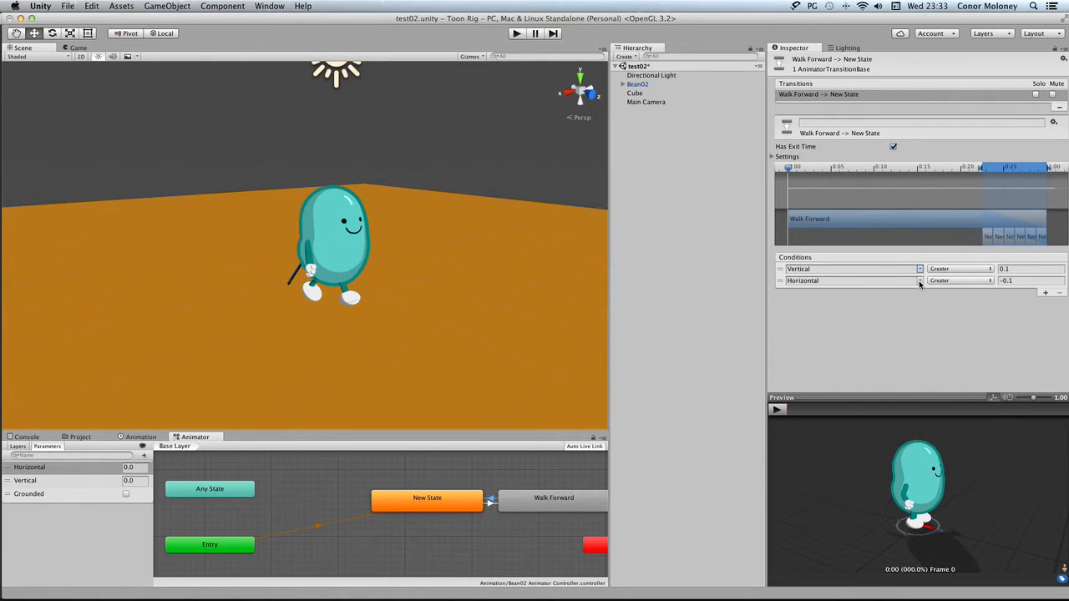
click(918, 281)
click(947, 303)
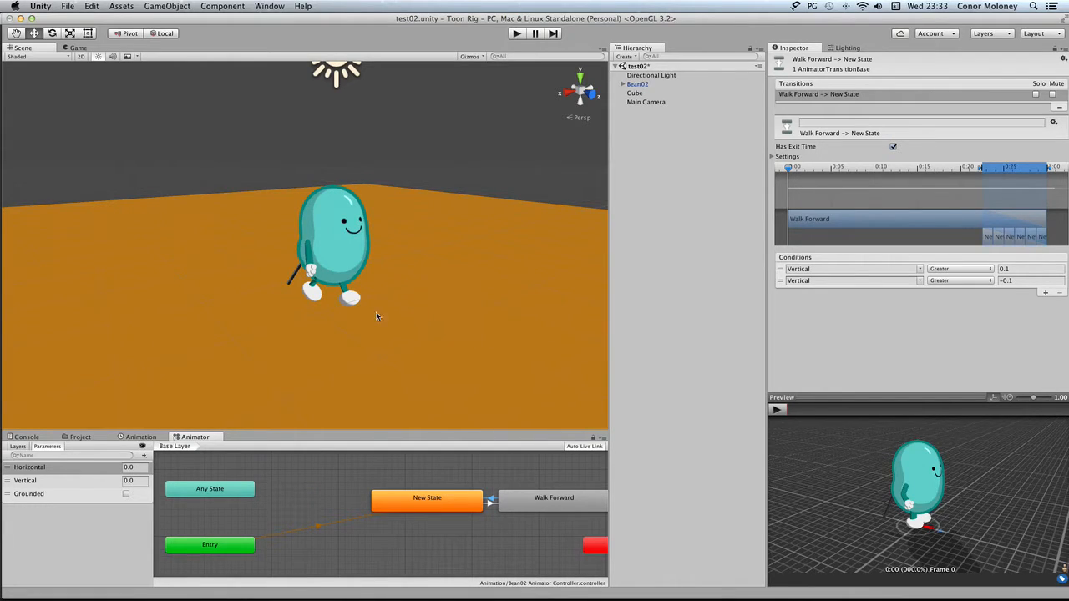
Step: Run the scene, test forward and backward movement while watching the animator states, and stop it
click(516, 33)
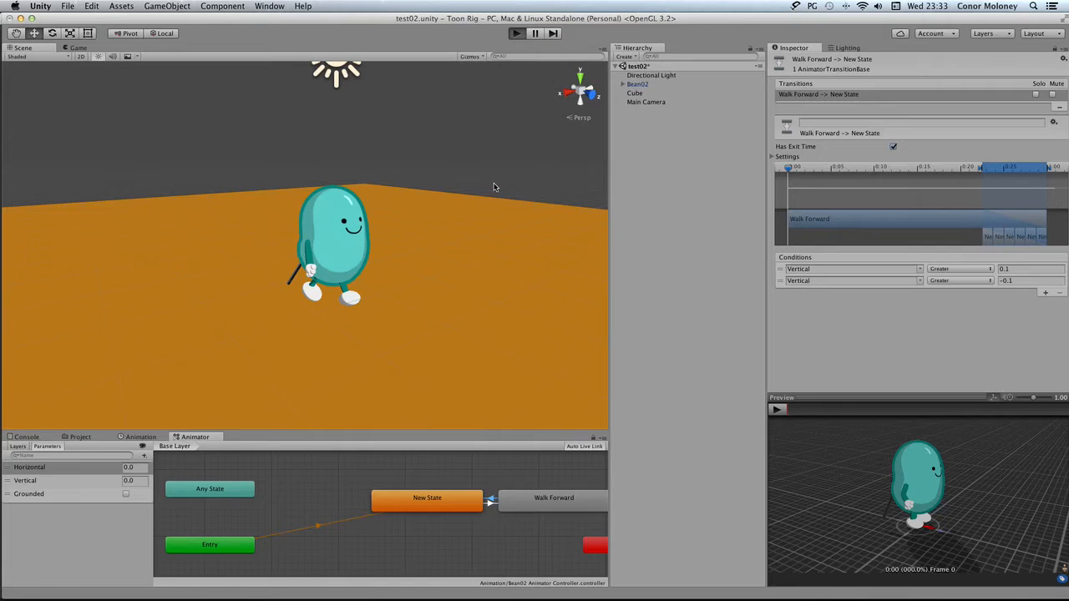
key(Up)
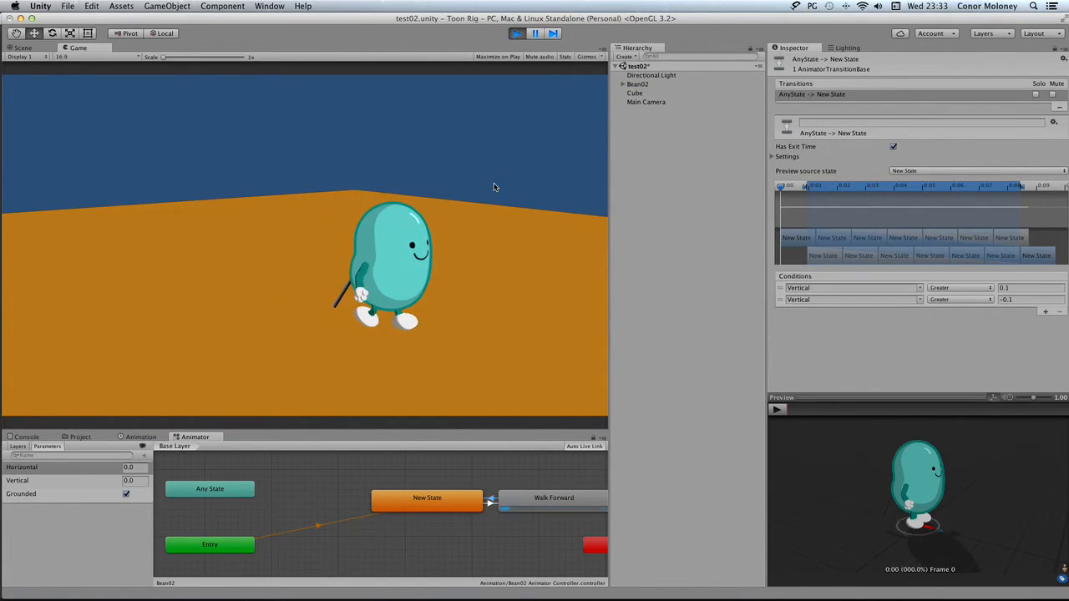
key(Up)
key(Down)
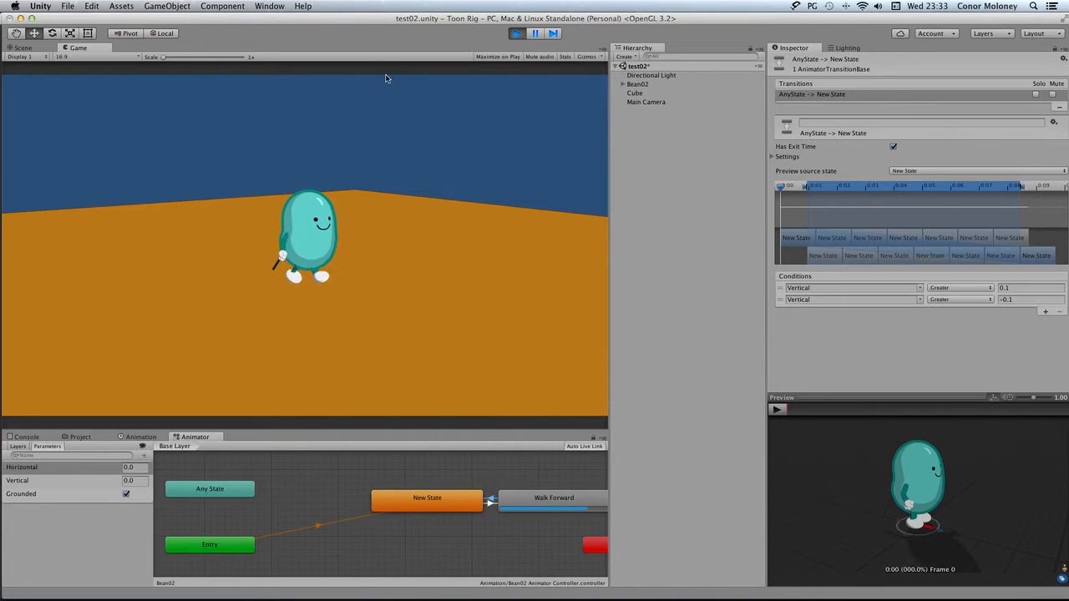
click(516, 33)
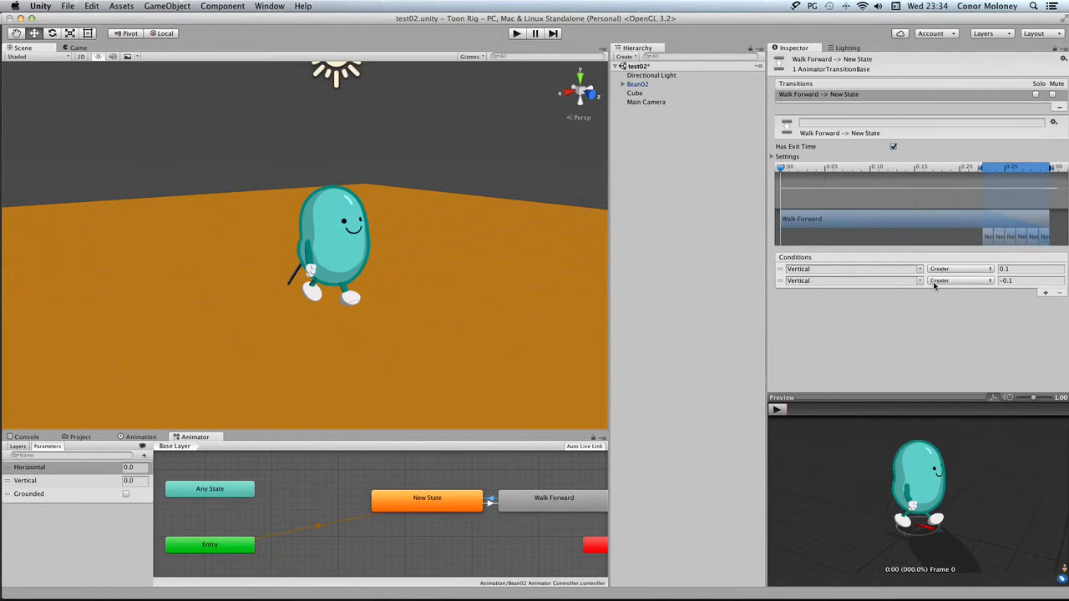
Step: Set the 0.1 Vertical condition to Less and test the bean's forward and backward movement in the running scene
click(984, 270)
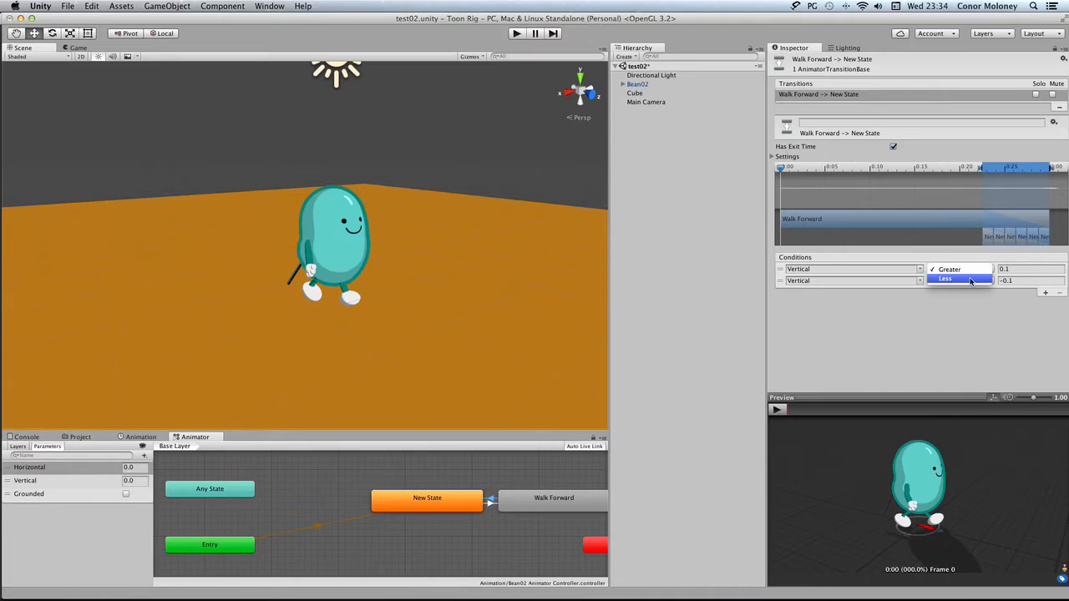
click(960, 281)
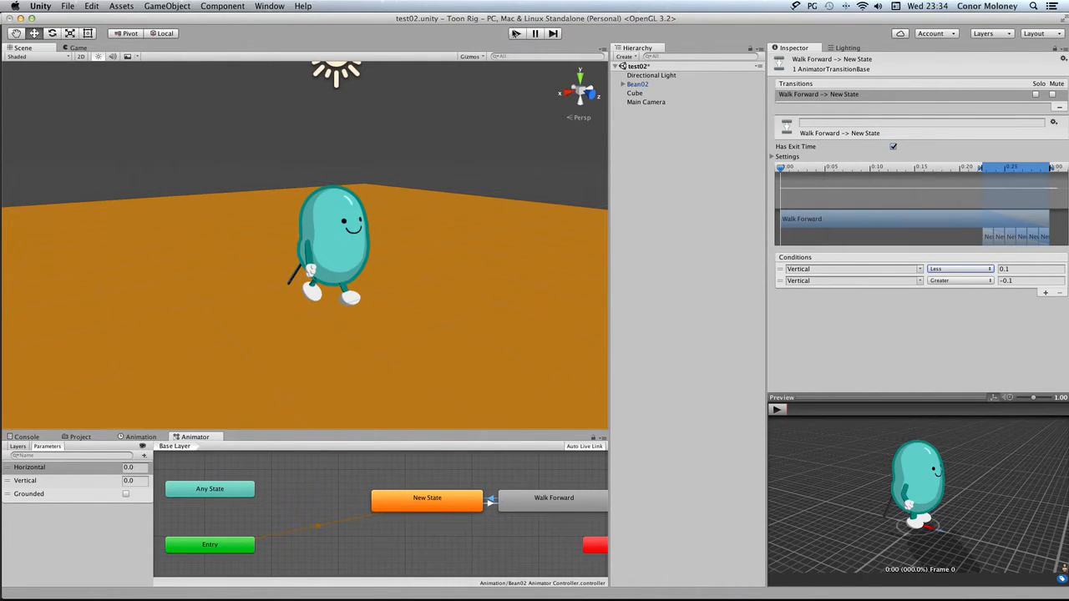
click(515, 33)
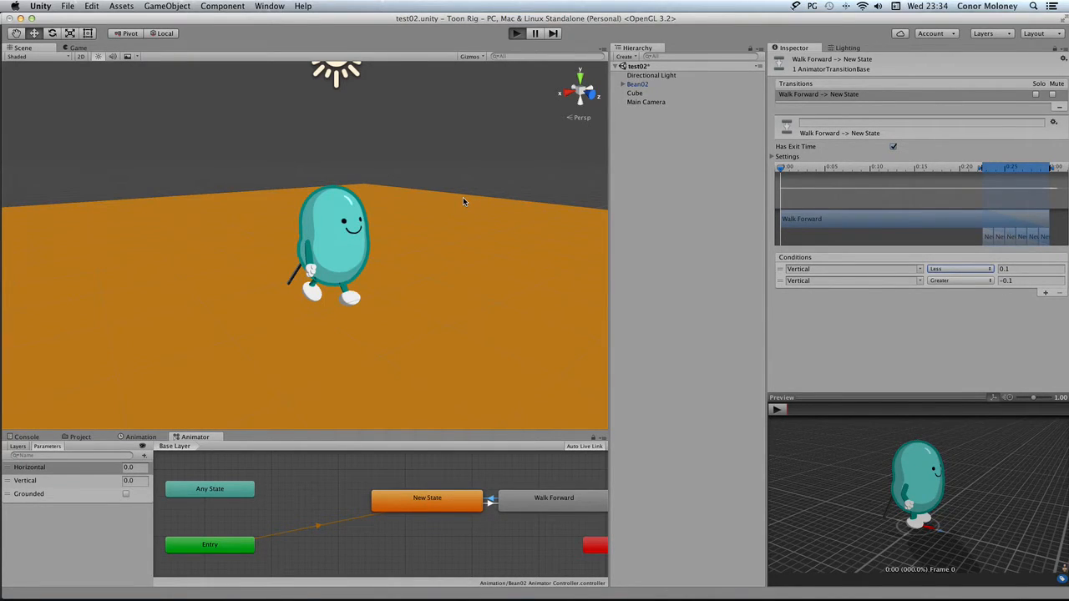
key(Up)
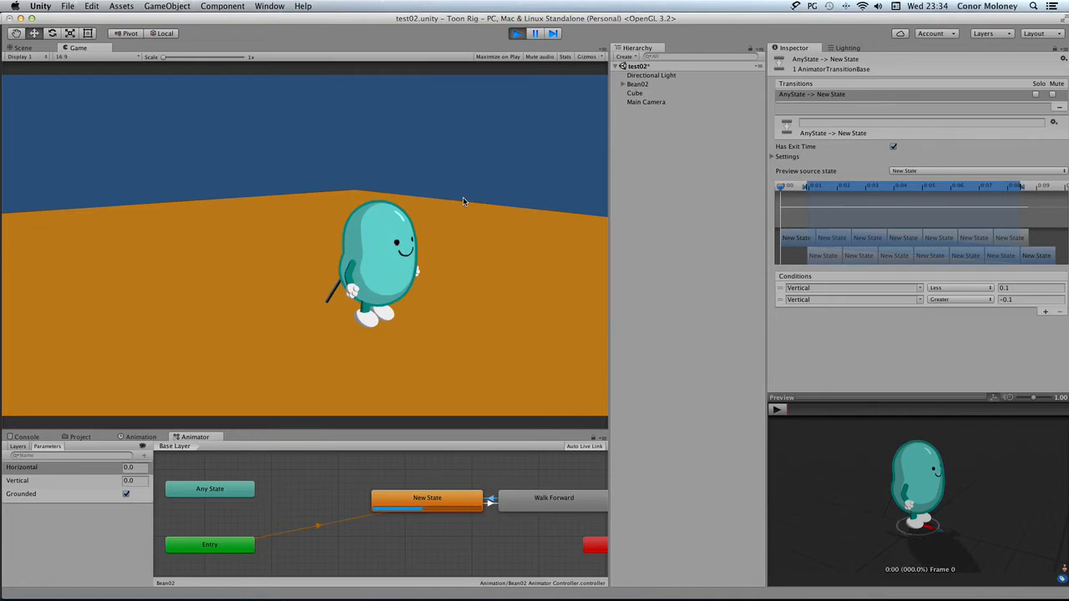
key(Down)
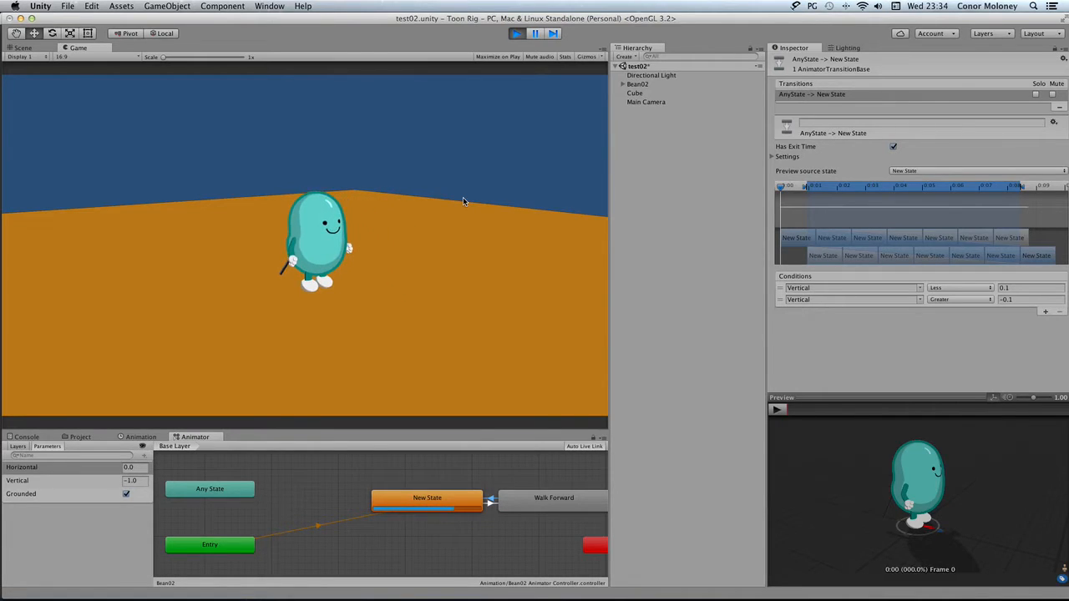
key(Up)
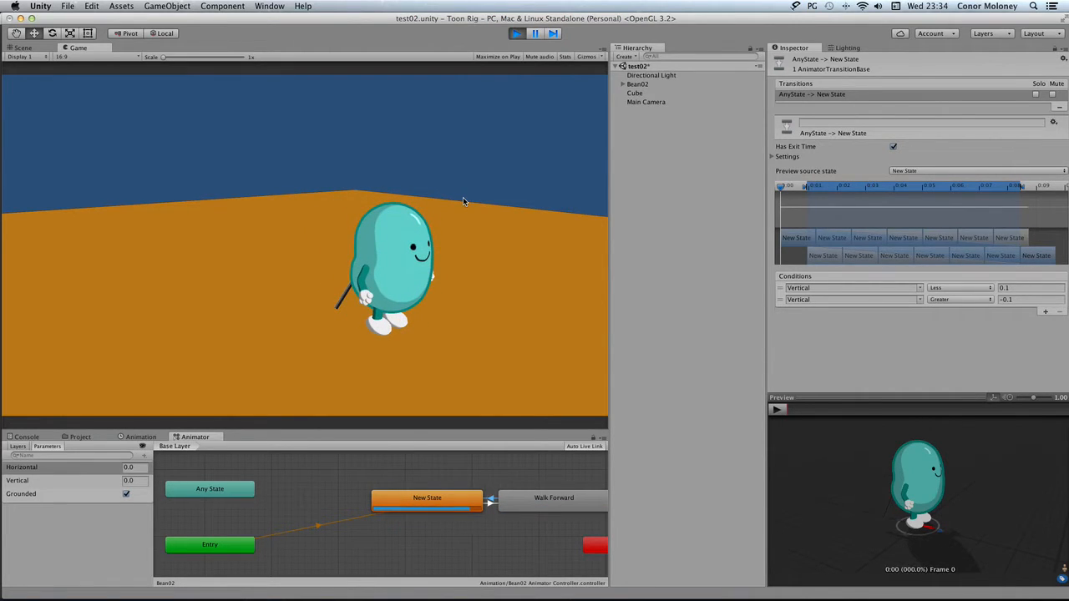
key(Up)
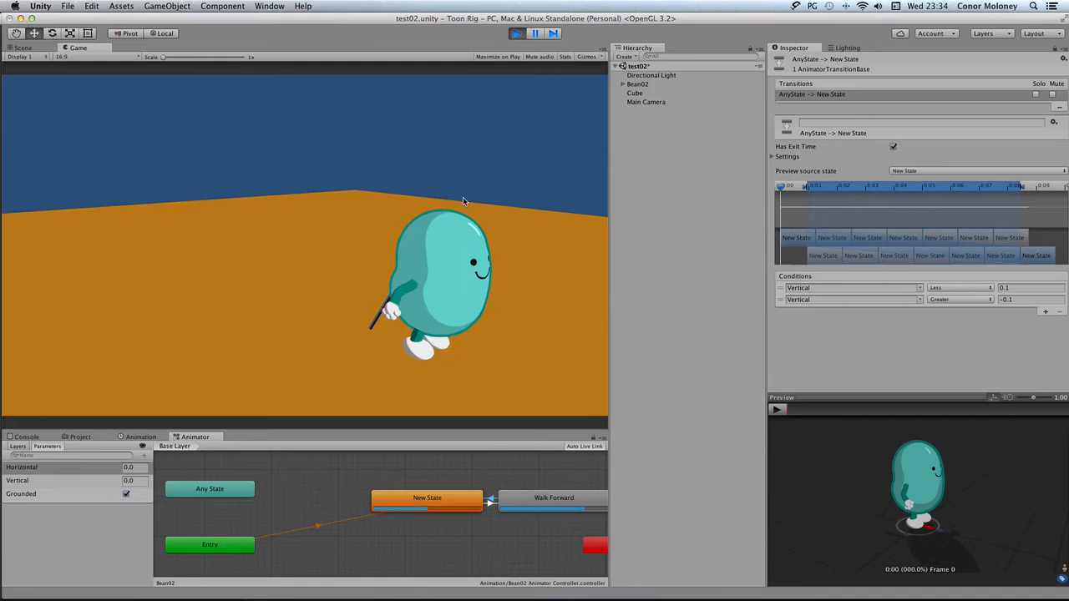
key(Down)
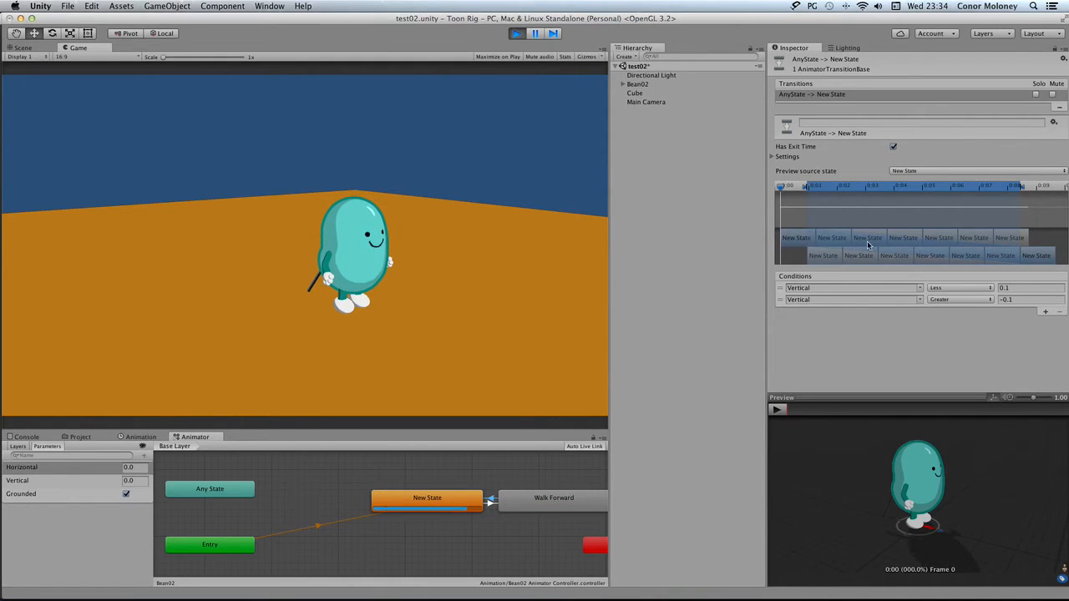
key(super+p)
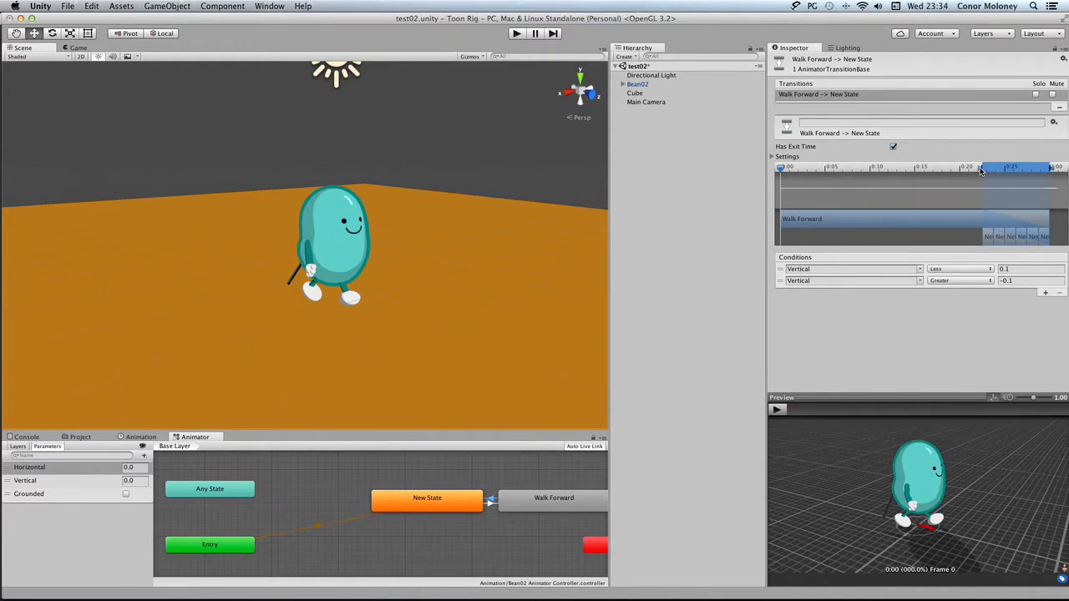
Step: Shorten the Walk Forward to New State transition to about 0.18 and turn off Has Exit Time and Fixed Duration
drag(981, 171, 1014, 170)
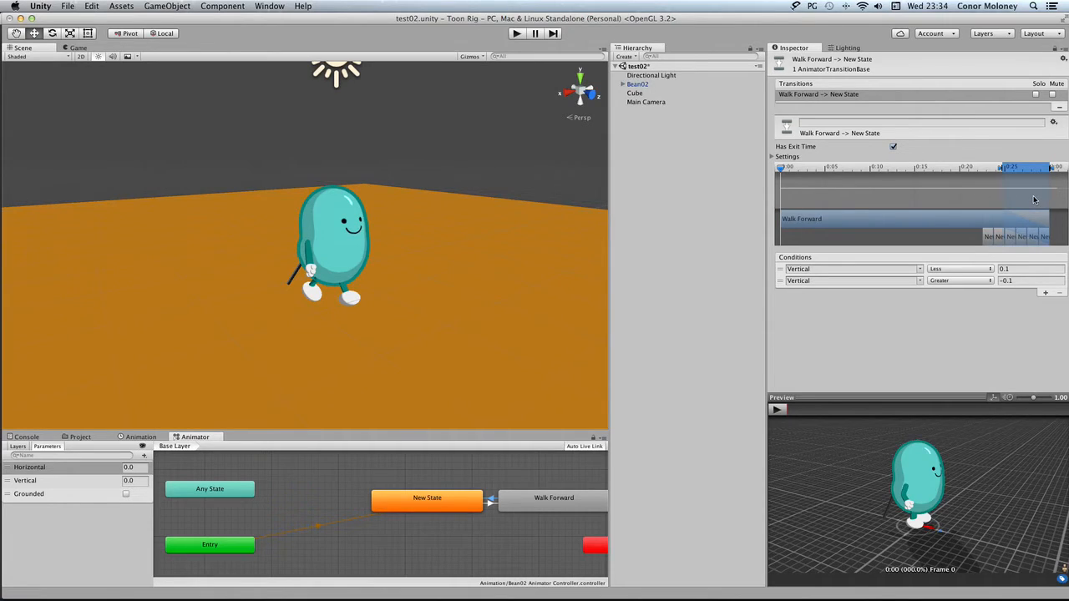
click(893, 147)
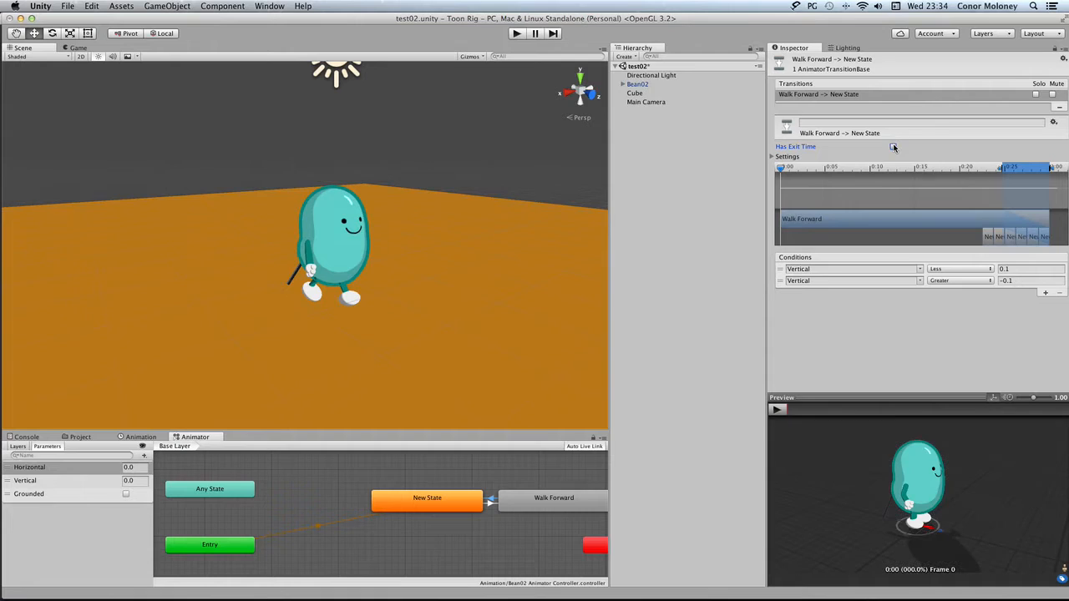
click(773, 158)
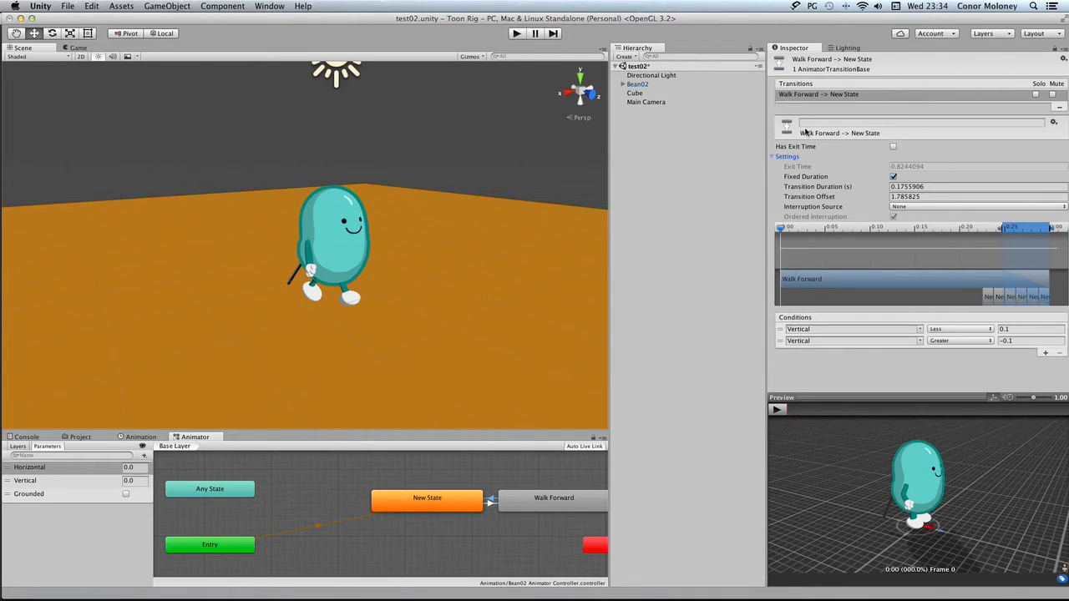
click(893, 176)
Step: Run the scene to test the walk-to-idle transition with forward movement, and stop it
click(516, 34)
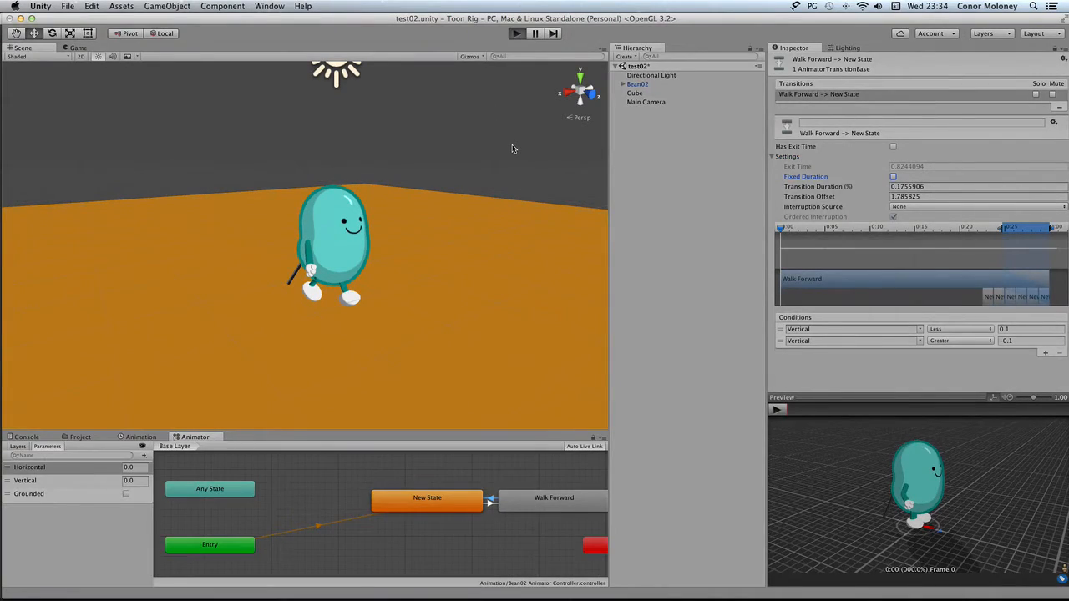
key(w)
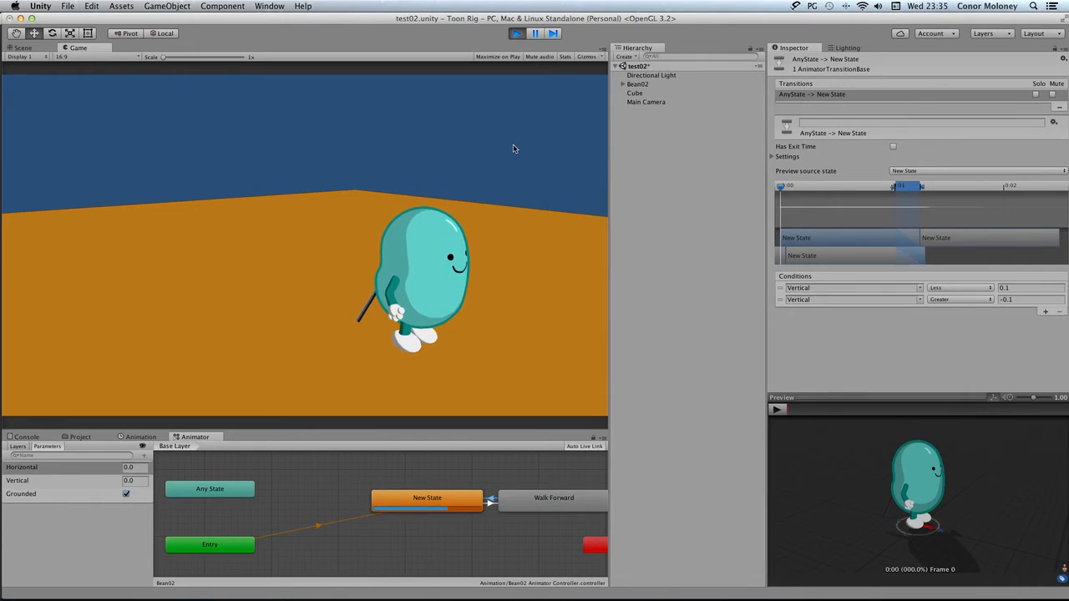
click(517, 33)
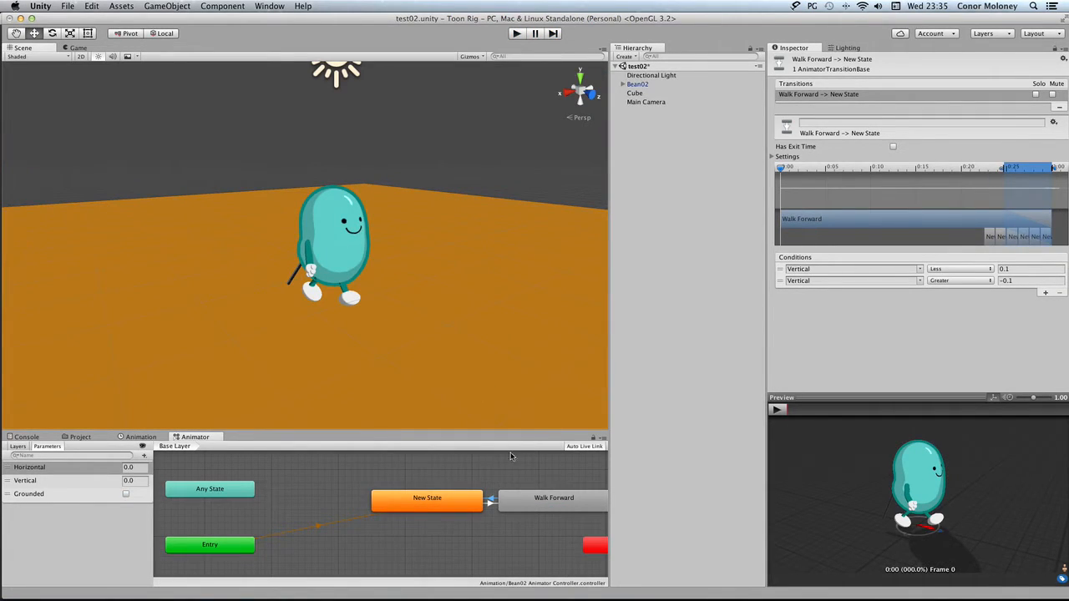
Step: Copy the Walk Forward state, place the copy on the other side of New State, and move Any State out of its way
click(494, 501)
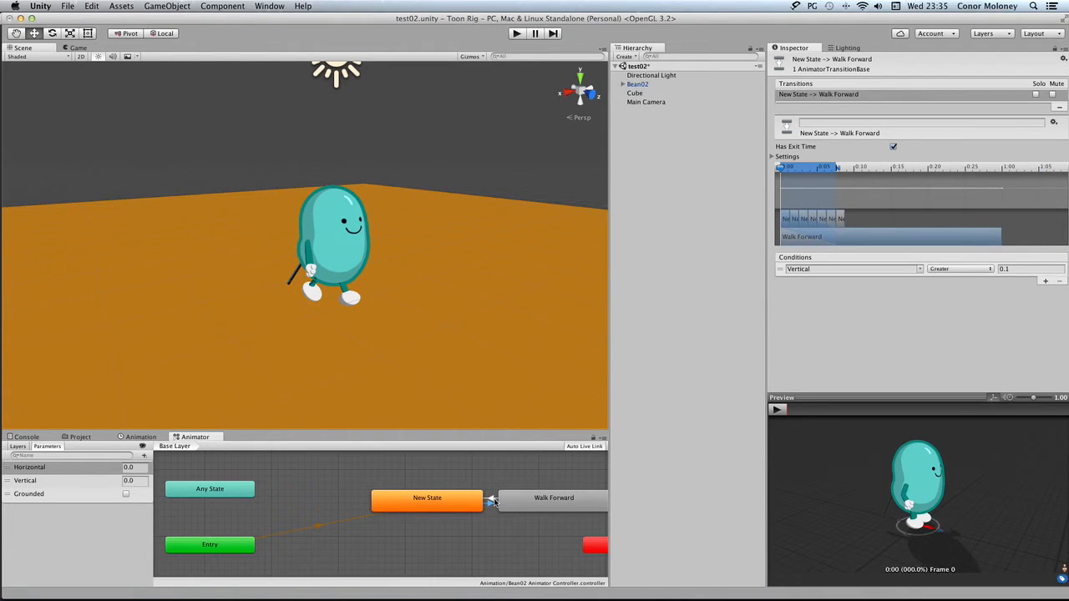
click(493, 499)
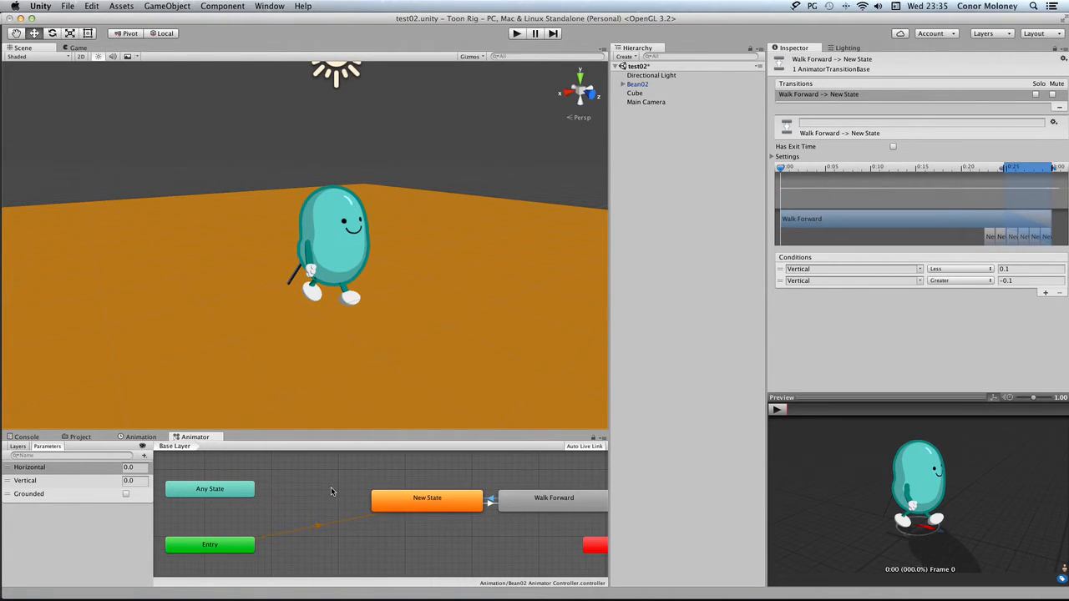
click(560, 508)
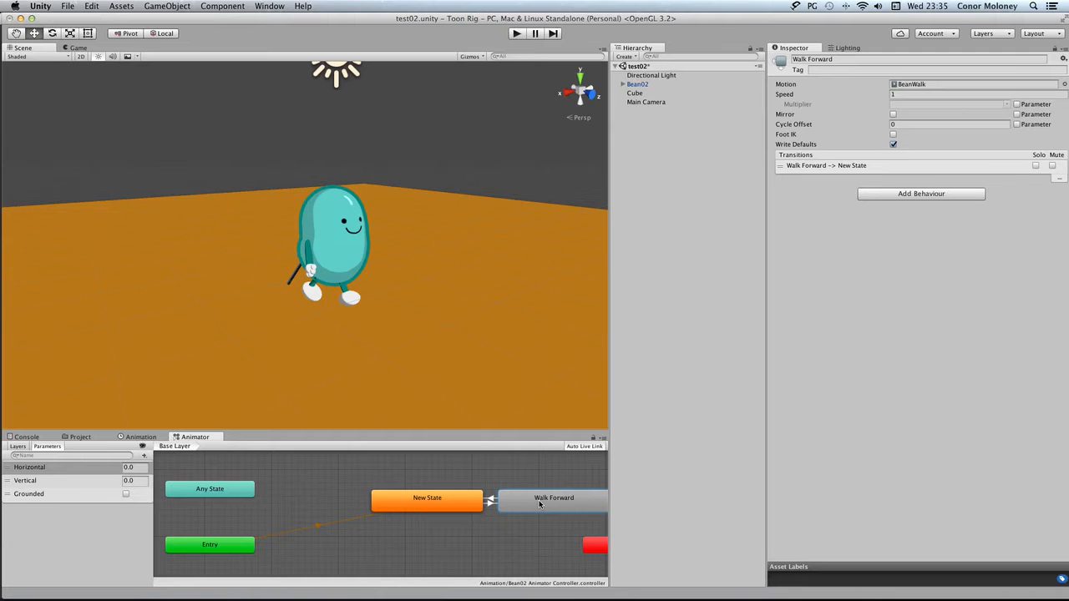
right_click(539, 504)
click(542, 529)
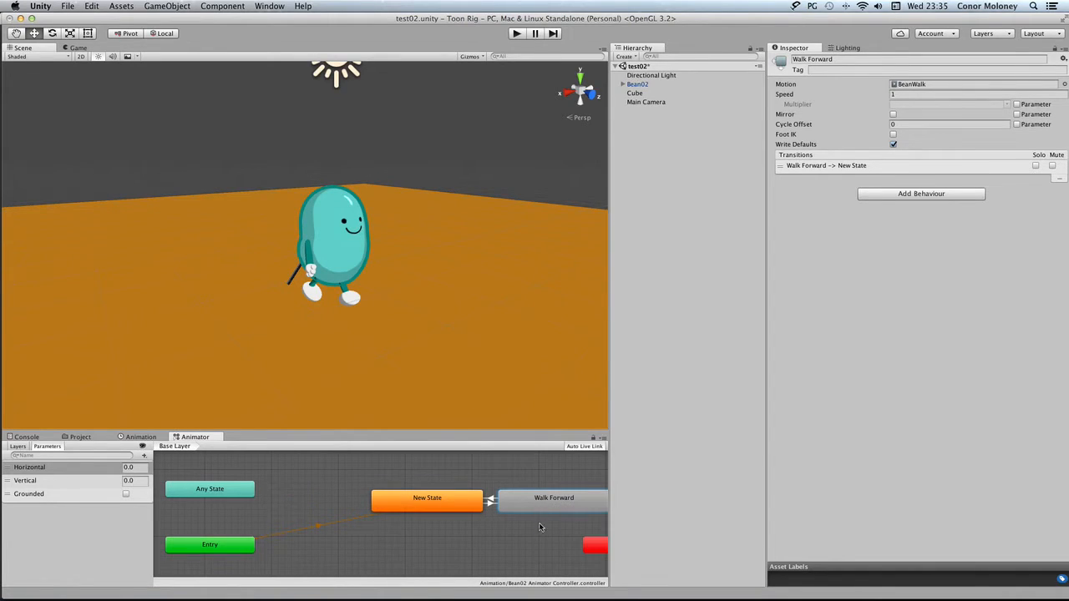
right_click(313, 501)
click(350, 523)
drag(350, 508, 285, 504)
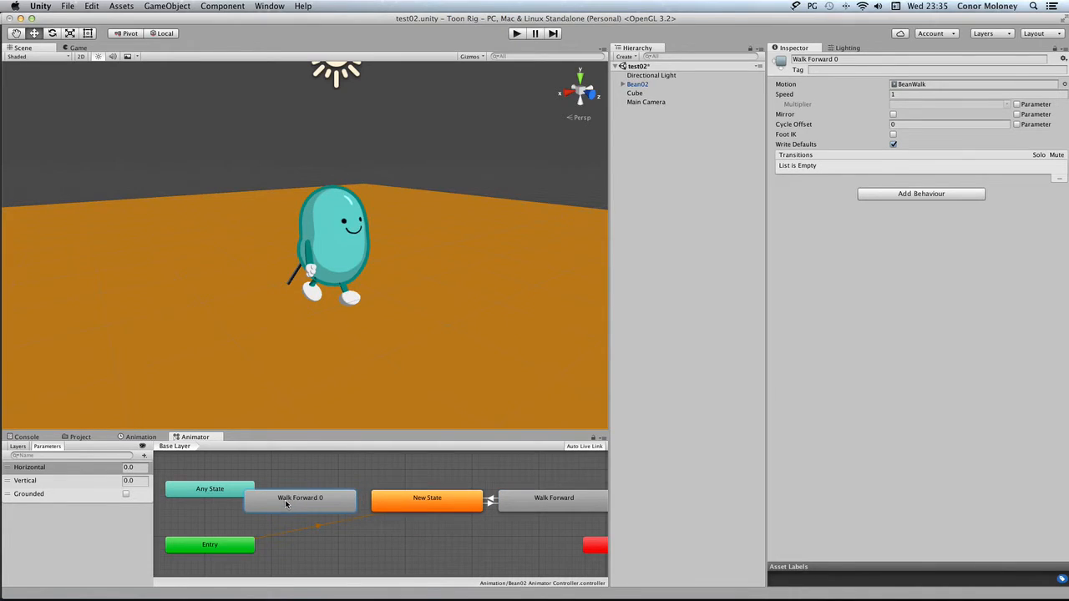
drag(207, 490, 184, 468)
drag(290, 509, 302, 502)
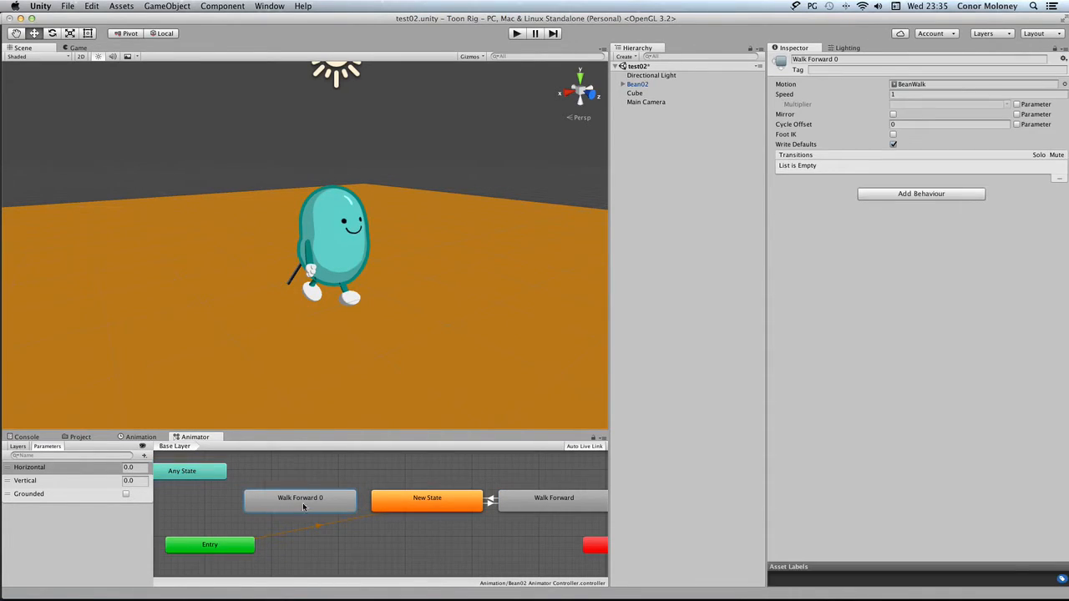
Step: Create transitions in both directions between New State and Walk Forward 0
right_click(408, 501)
click(436, 504)
click(354, 501)
right_click(349, 506)
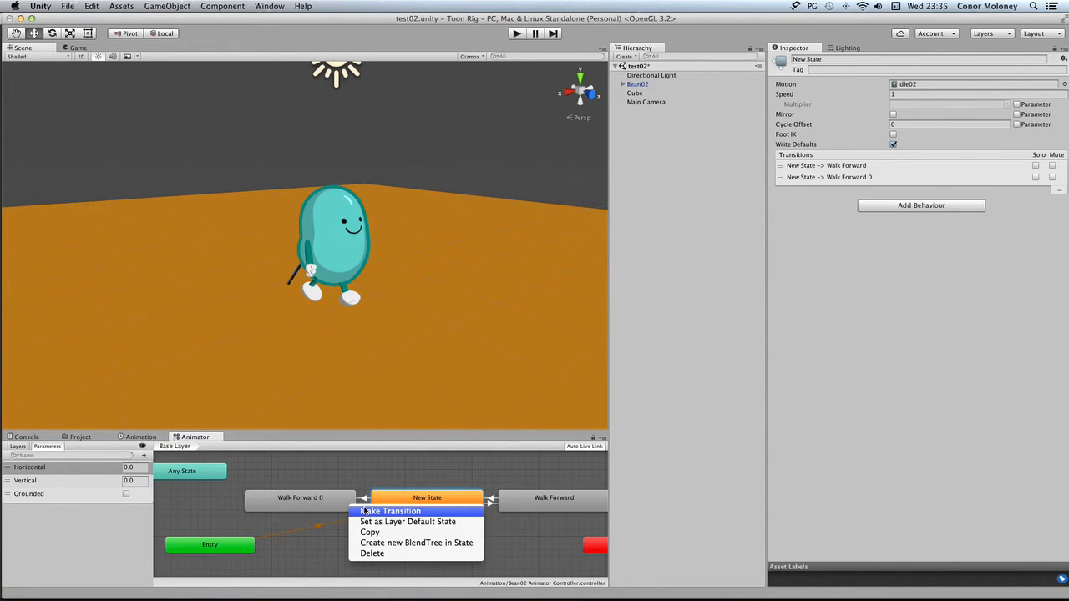
click(363, 510)
click(409, 505)
Step: Add a condition to the New State to Walk Forward 0 transition requiring Vertical to be Less than -0.1
click(365, 500)
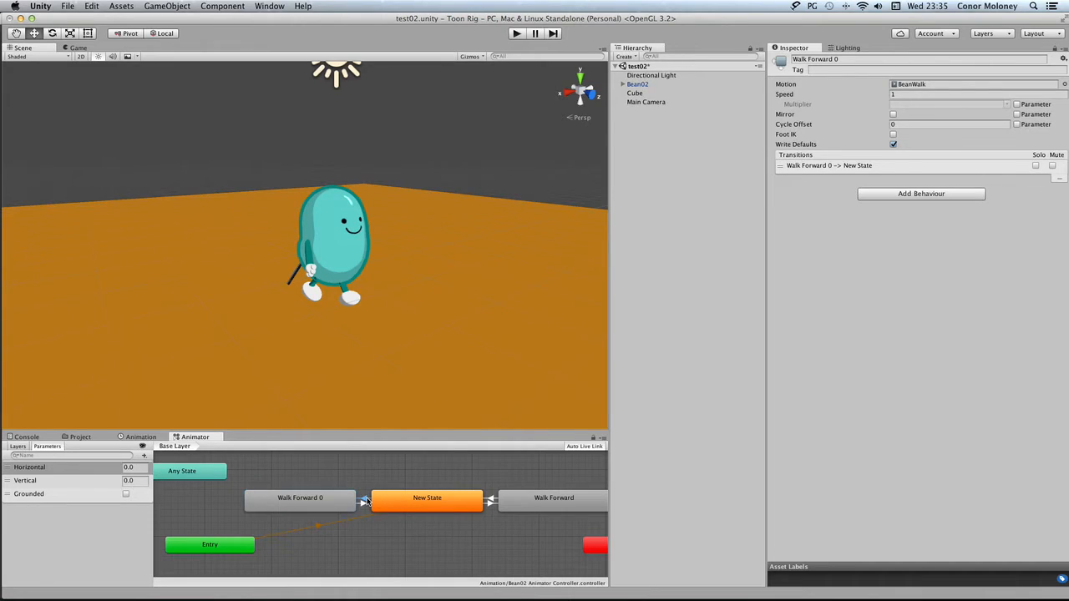
click(488, 504)
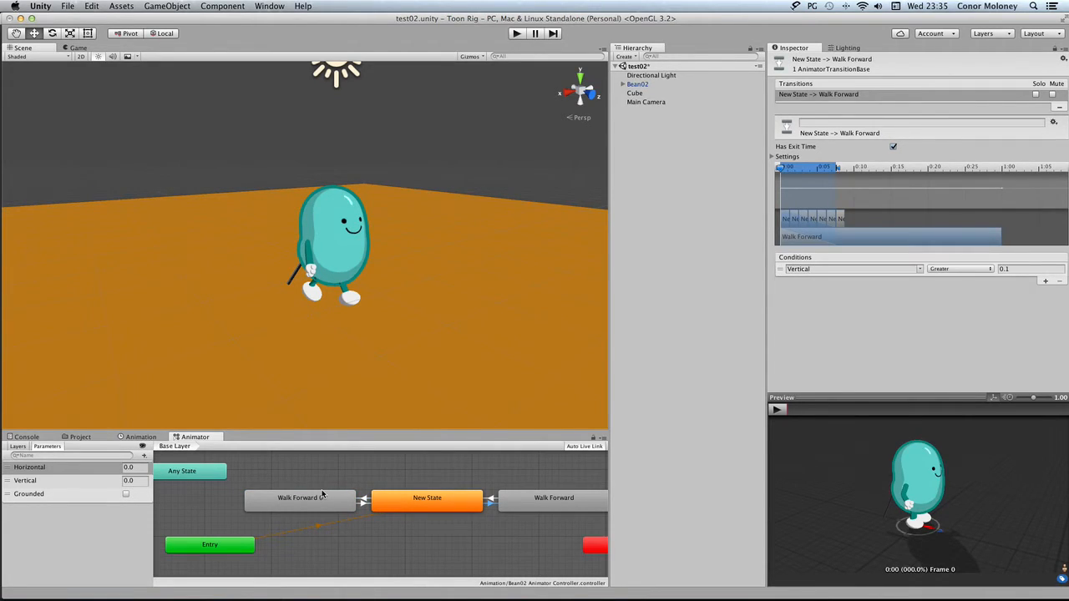
click(369, 501)
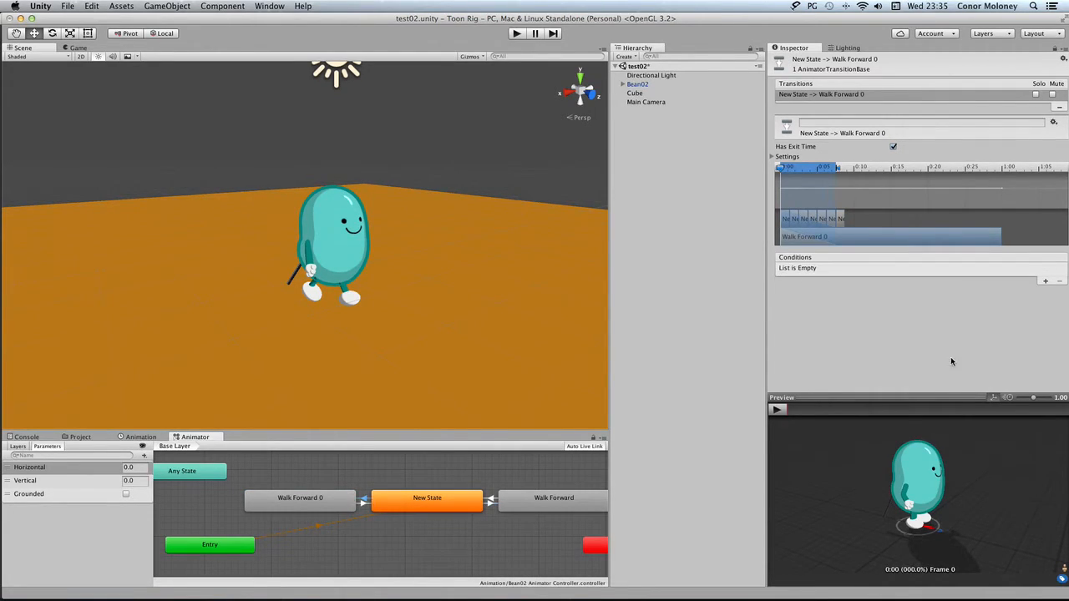
click(1043, 283)
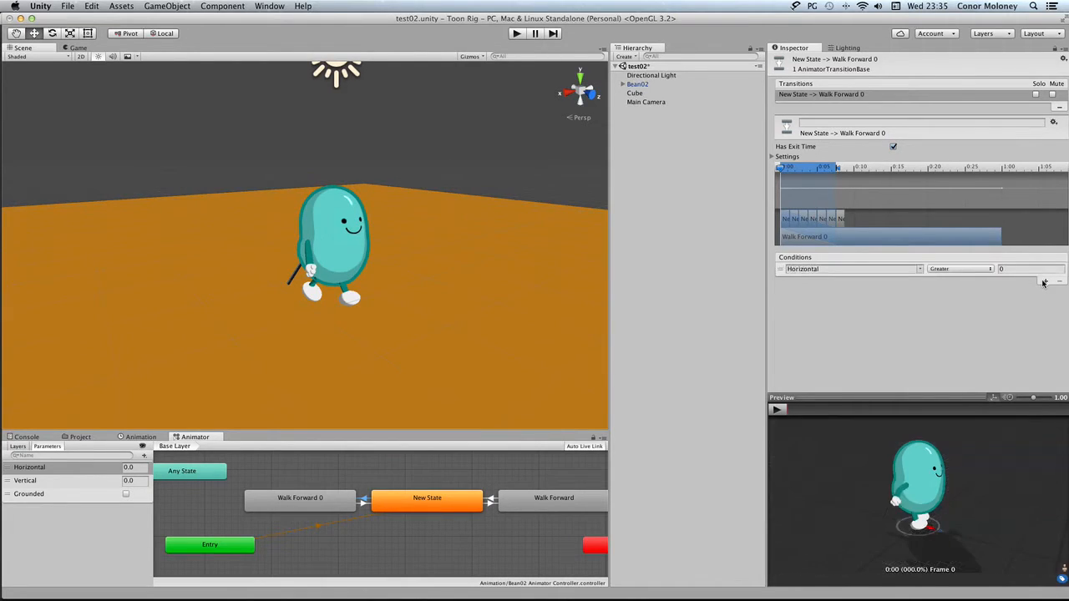
click(922, 271)
click(937, 288)
click(983, 272)
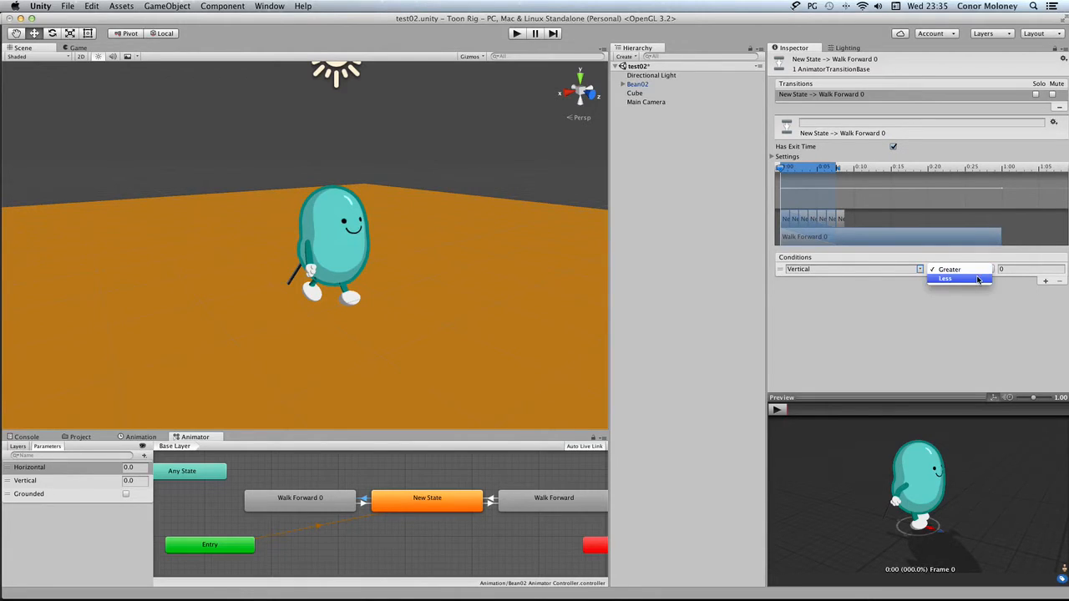
click(979, 282)
click(1013, 269)
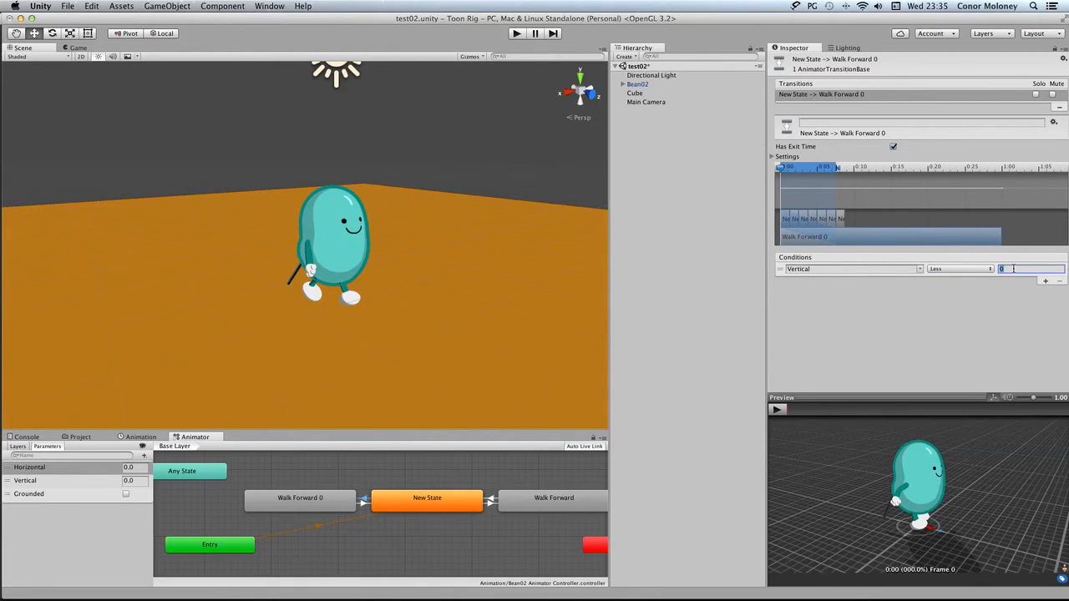
text(-0.1)
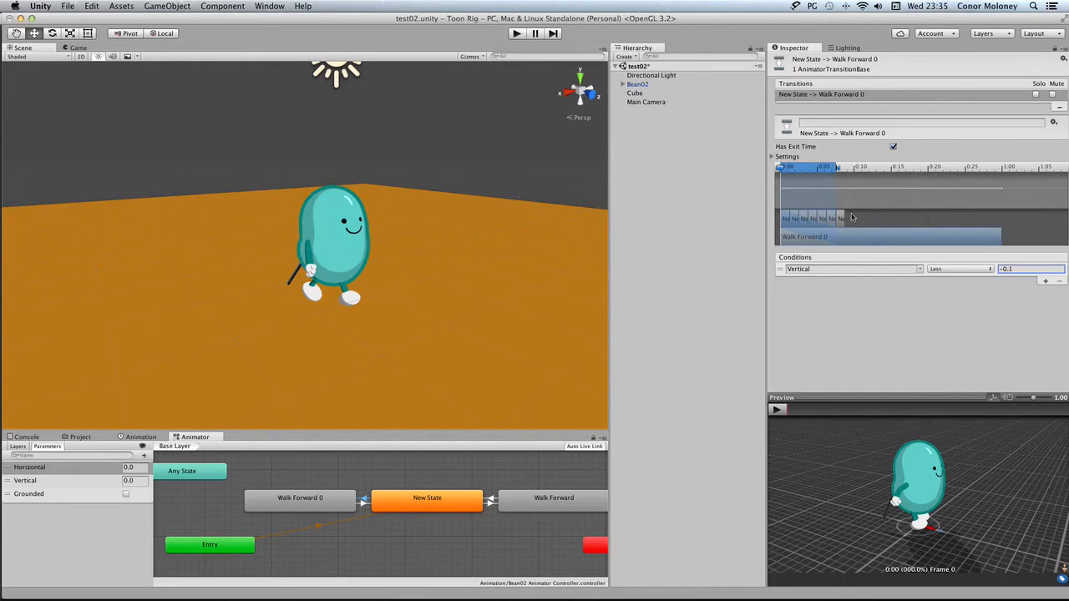
Step: Turn off Has Exit Time and Fixed Duration for the New State to Walk Forward 0 transition
click(893, 146)
click(772, 157)
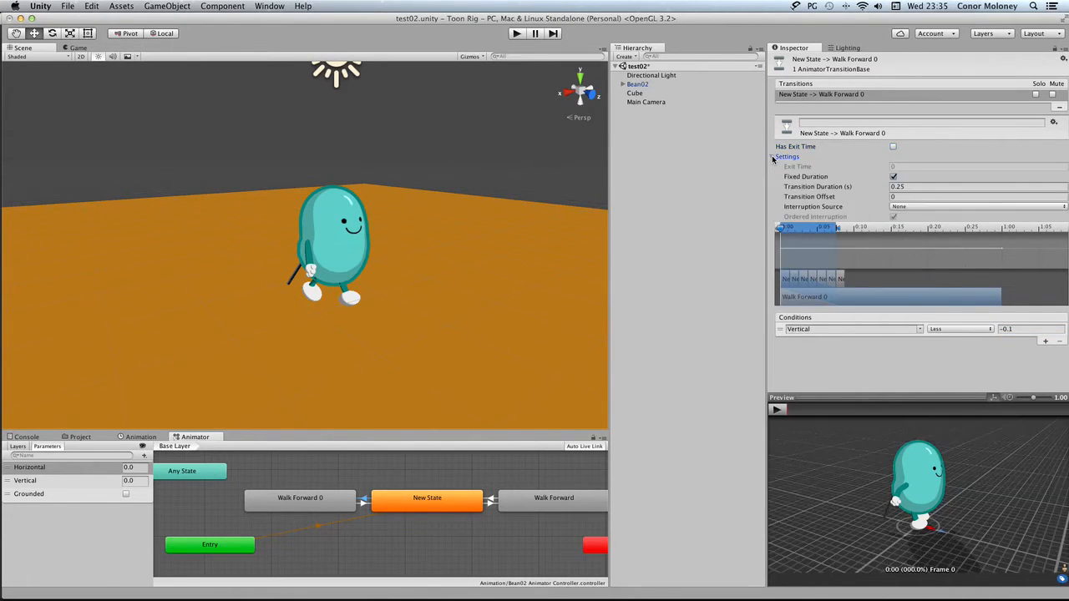
click(893, 177)
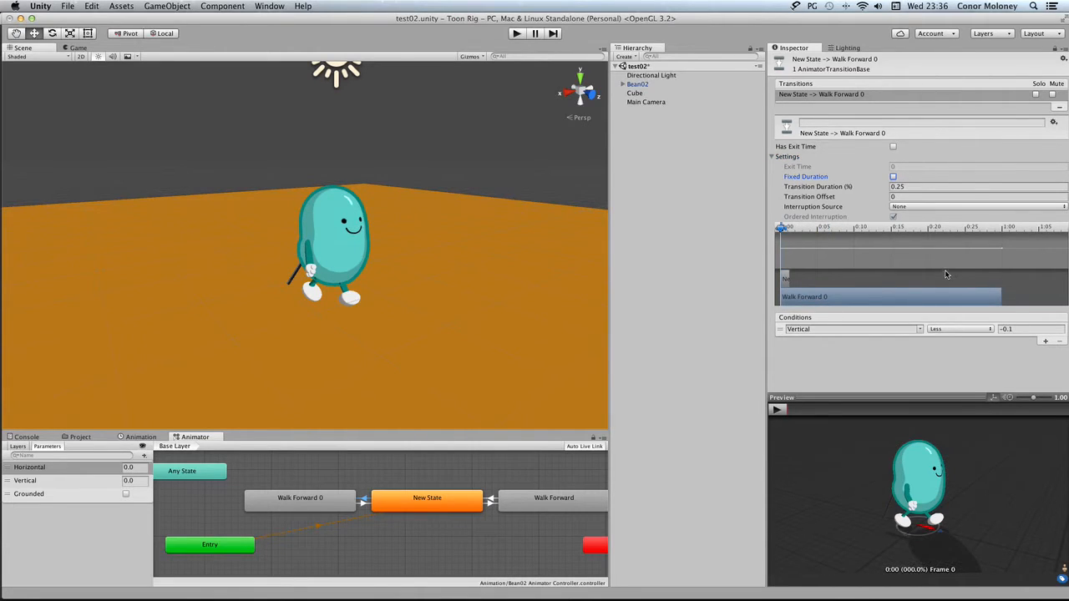
Step: Run the scene, test backward movement while watching the Walk Forward 0 state, and stop it
click(521, 36)
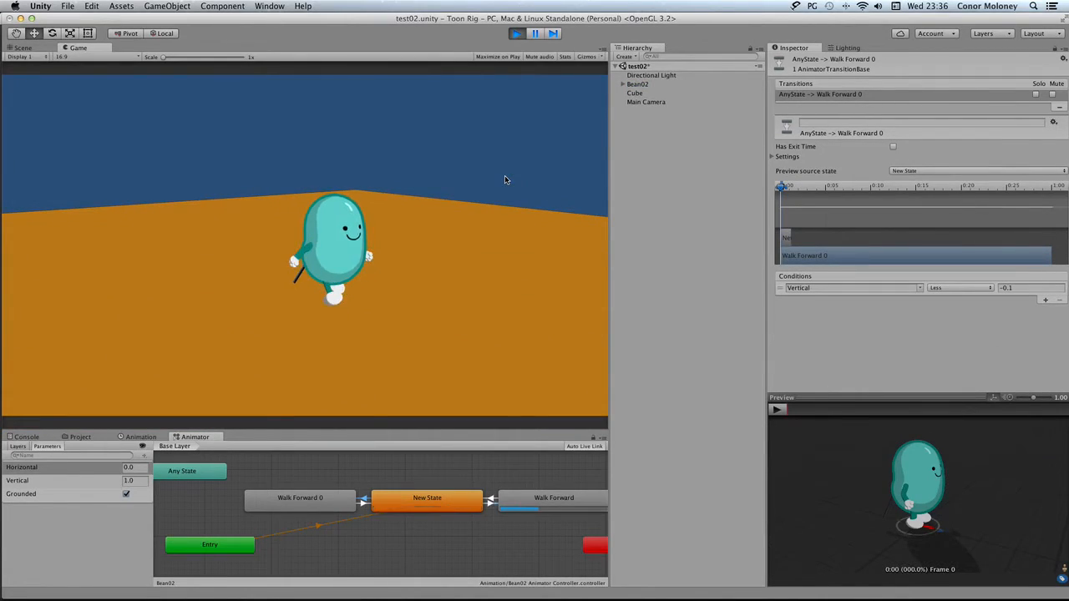
key(Down)
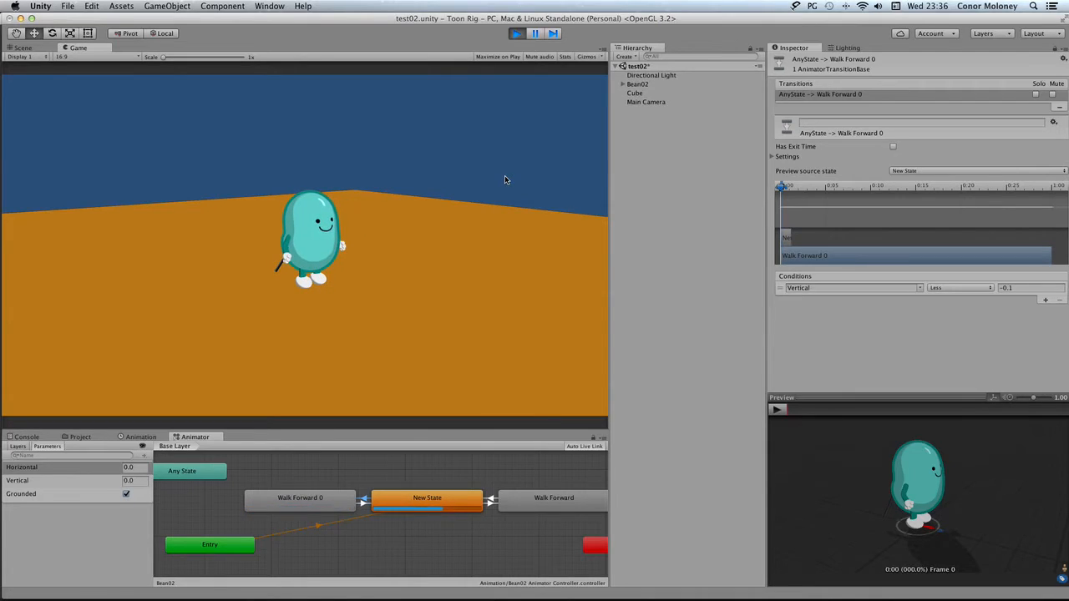
key(Down)
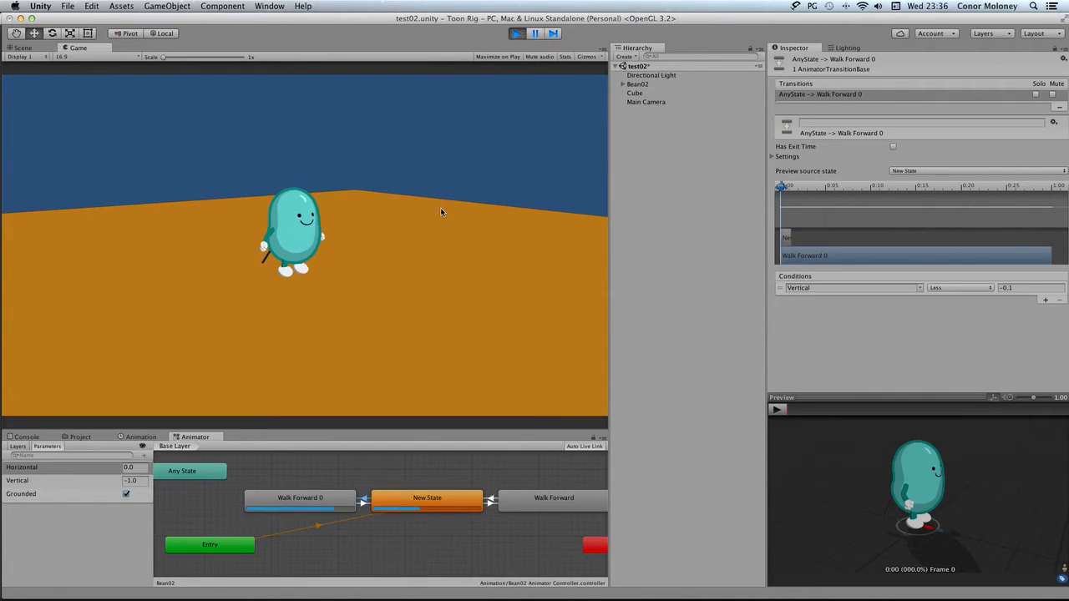
click(517, 33)
Step: Set the Walk Forward 0 state's speed to -1 and test forward and backward movement in the running scene
click(311, 498)
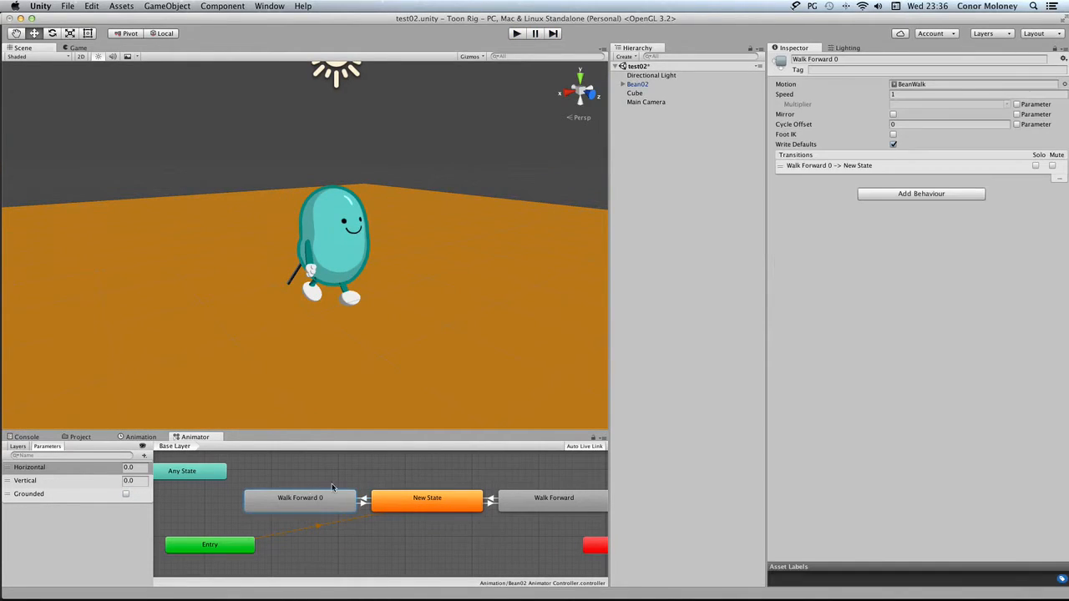
click(901, 94)
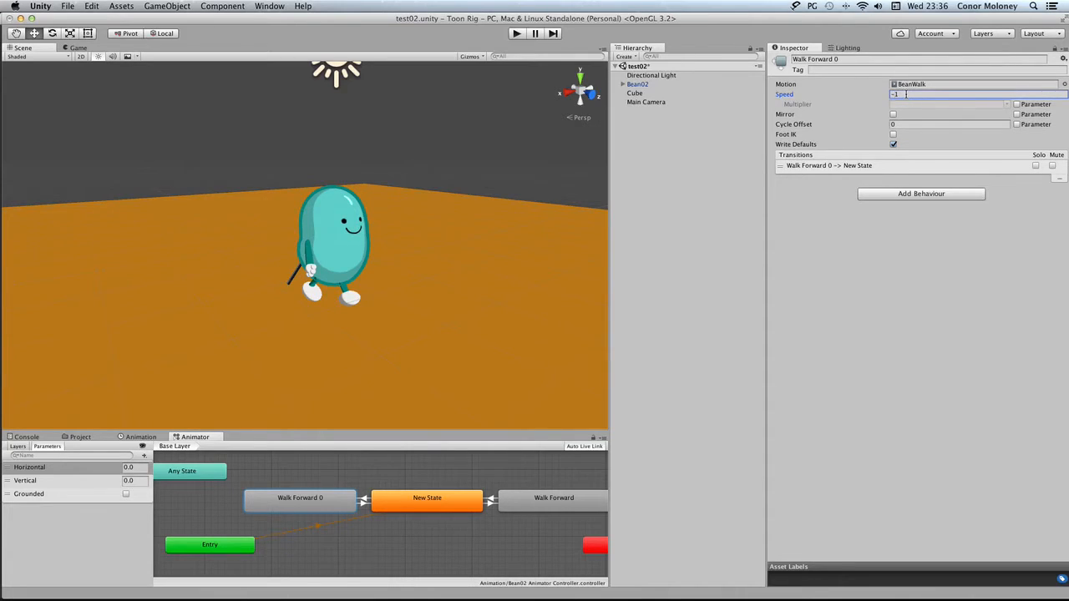
click(517, 35)
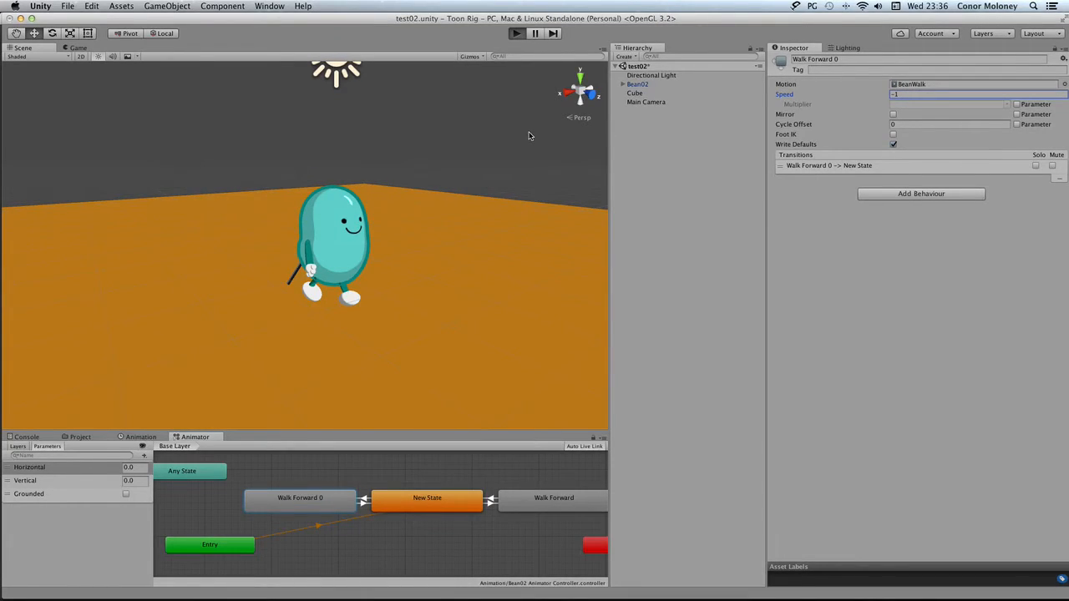
key(w)
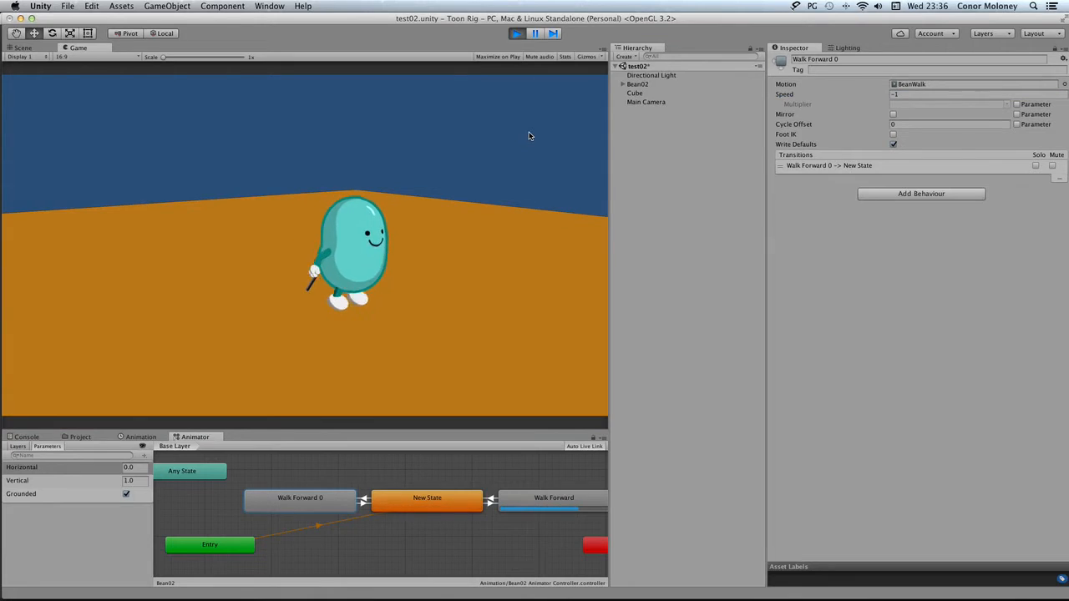
key(s)
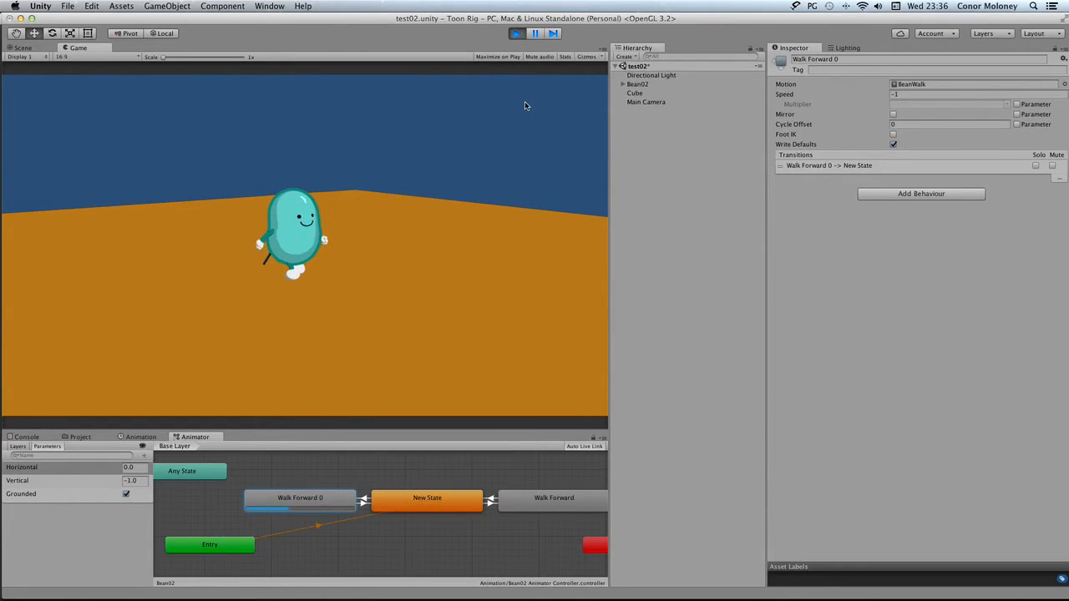
click(517, 34)
Step: Locate the BeanWalk clip used by Walk Forward in the project and examine the animation import settings of Bean Walk Test 01
click(637, 84)
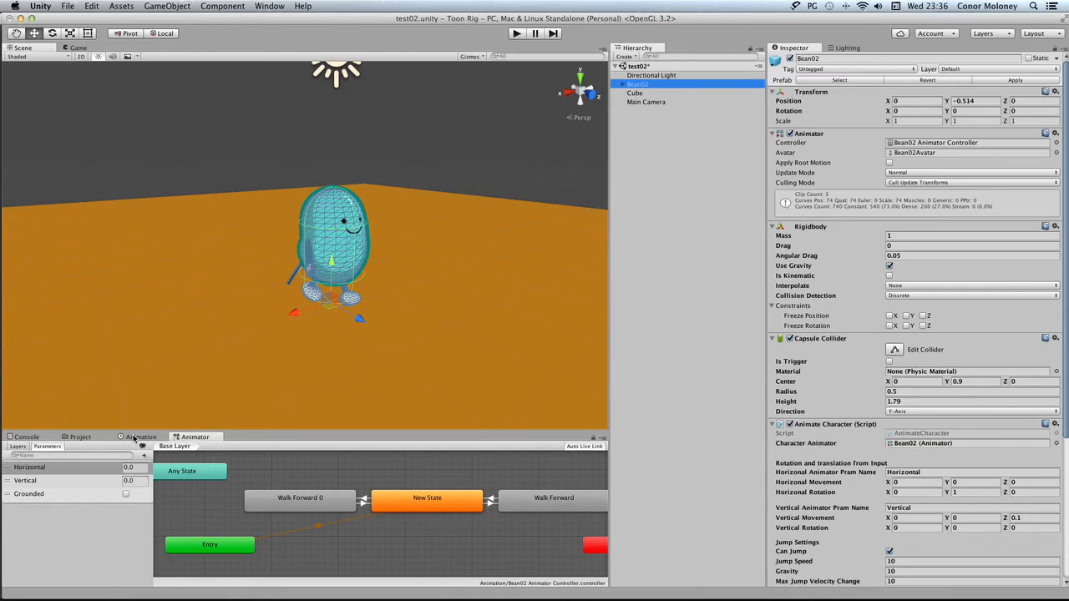
click(539, 501)
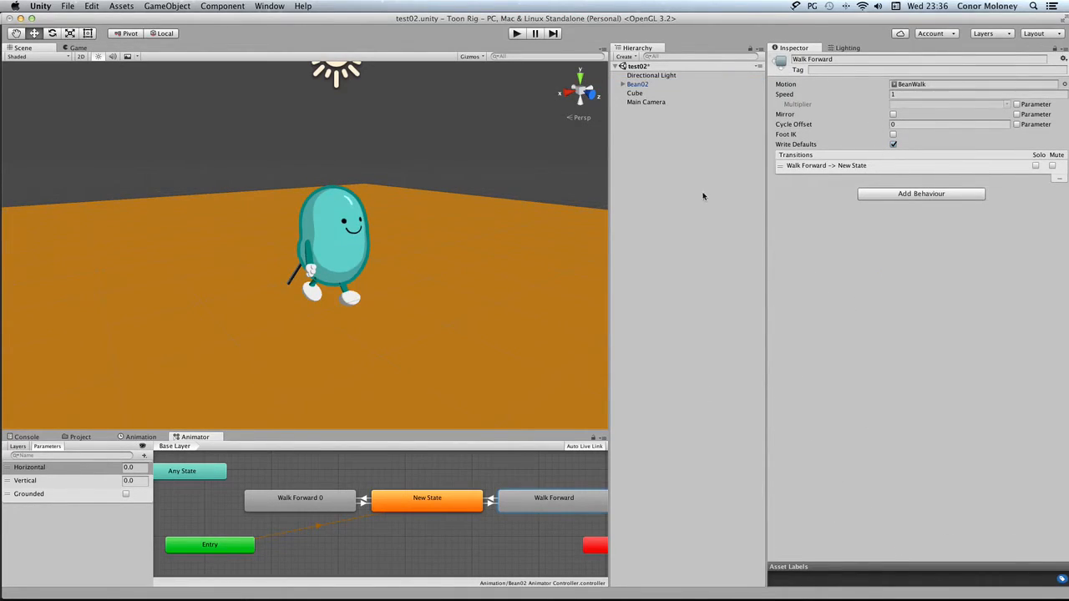
click(81, 436)
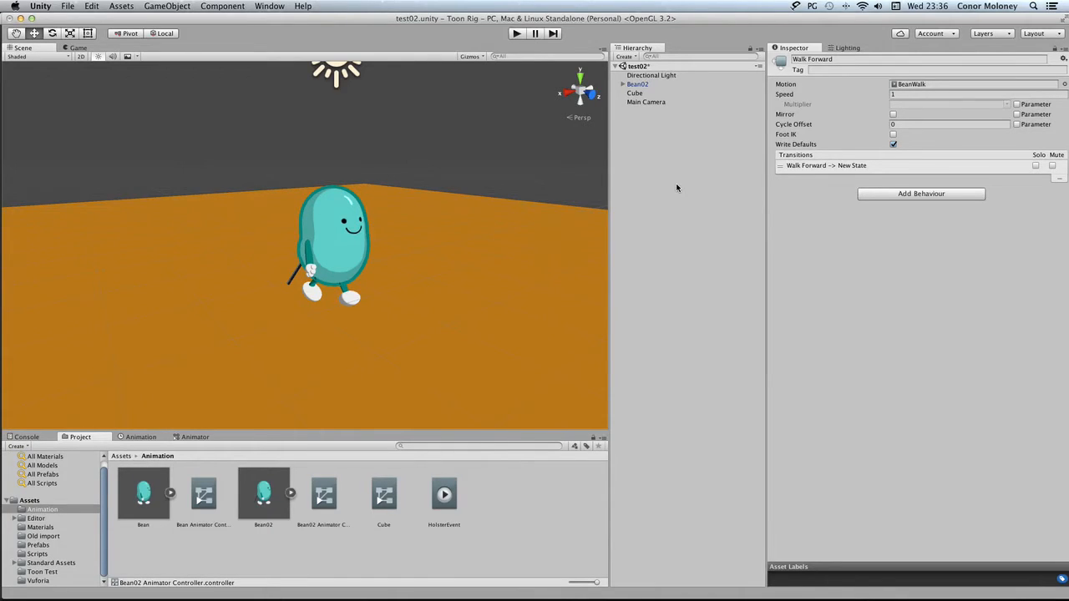
click(912, 85)
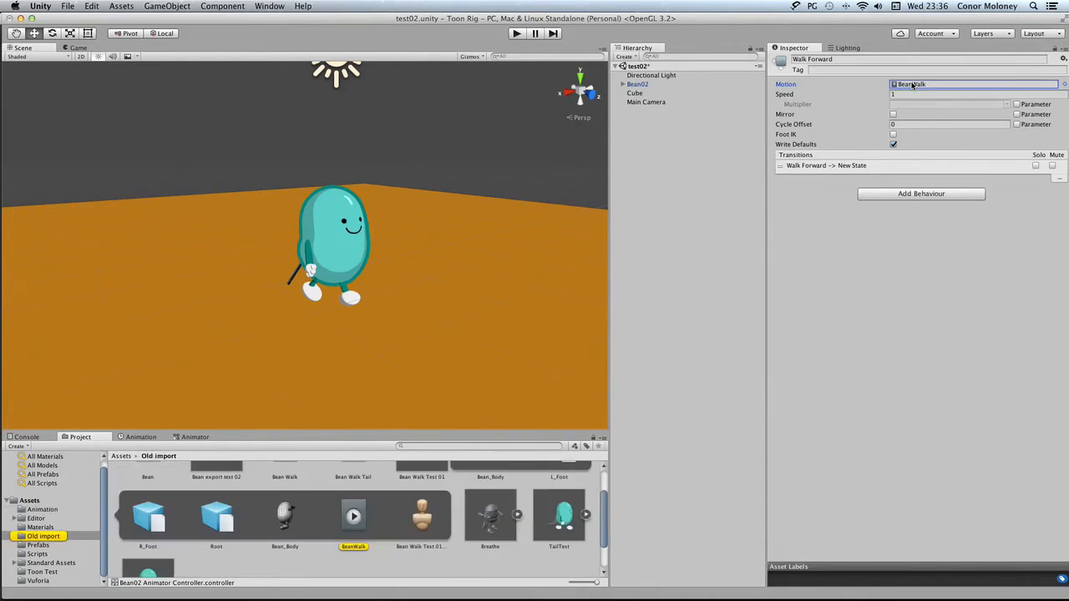
scroll(392, 513, up, 2)
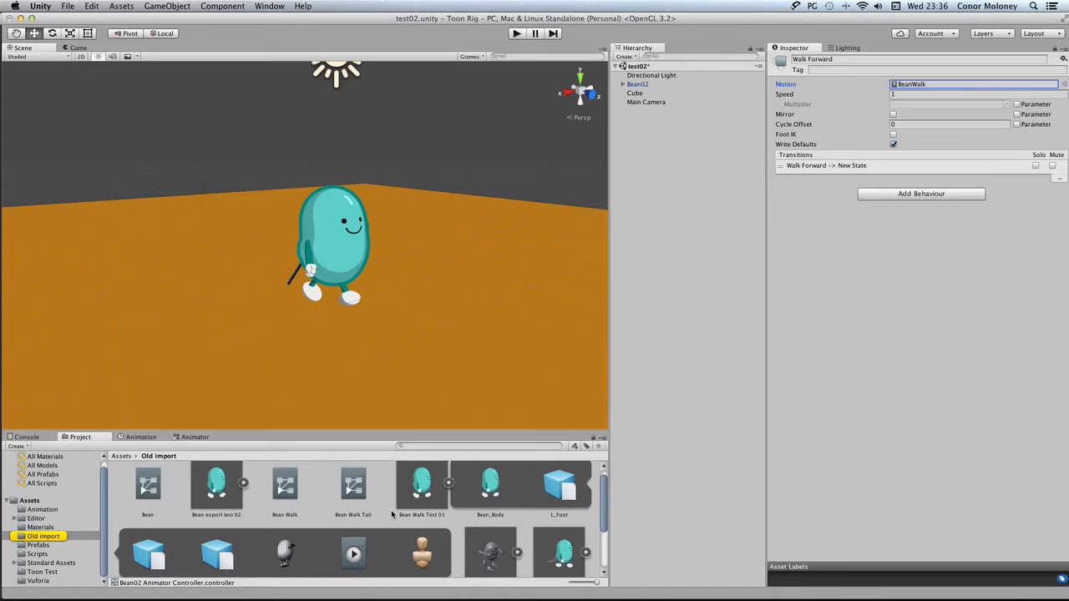
click(418, 489)
scroll(849, 284, down, 3)
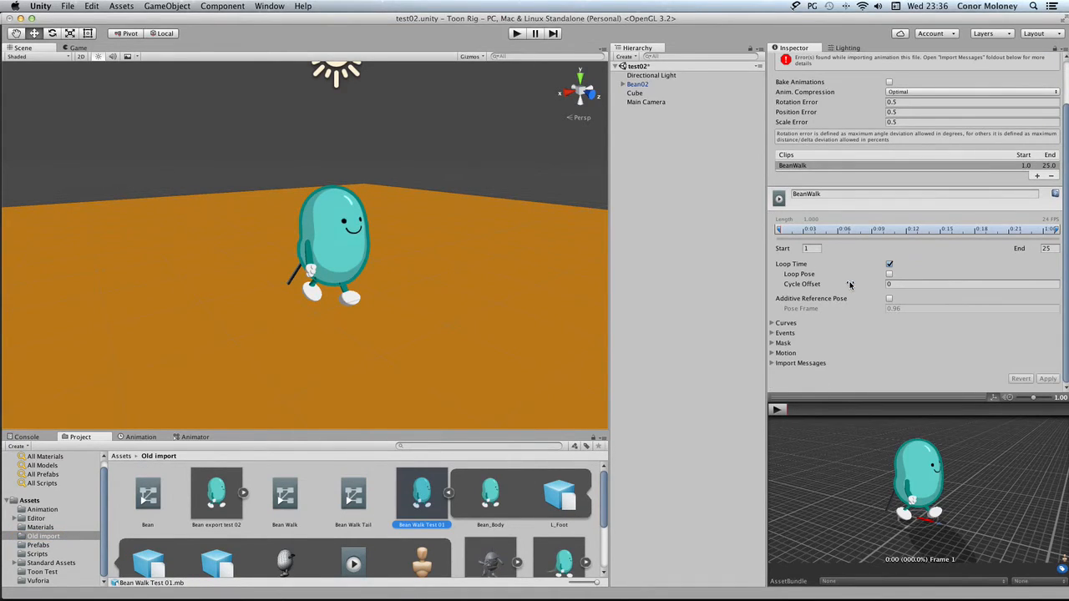
scroll(820, 285, up, 1)
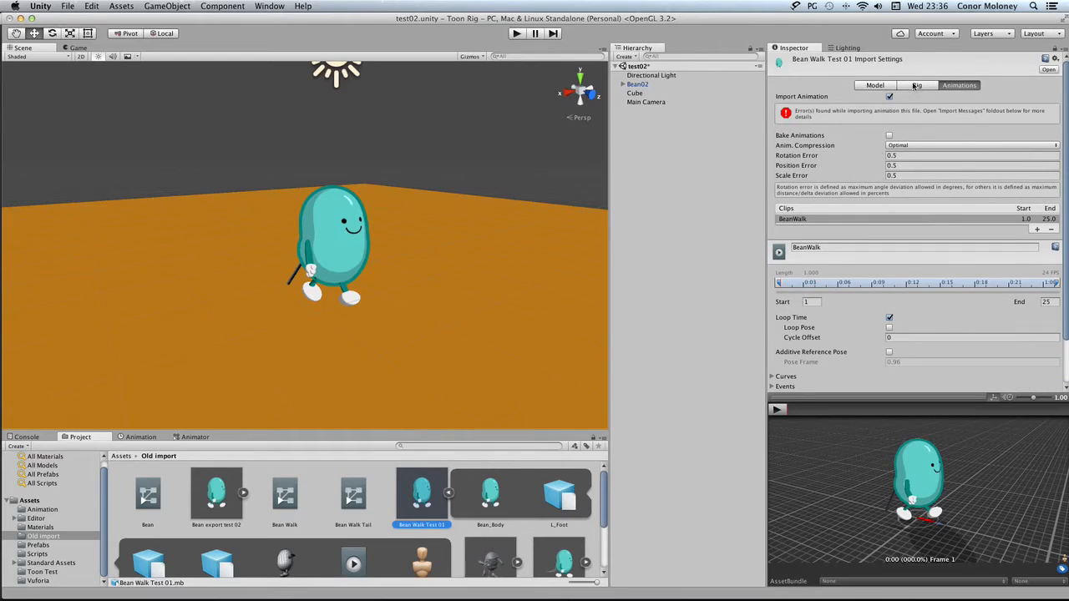
scroll(881, 185, down, 2)
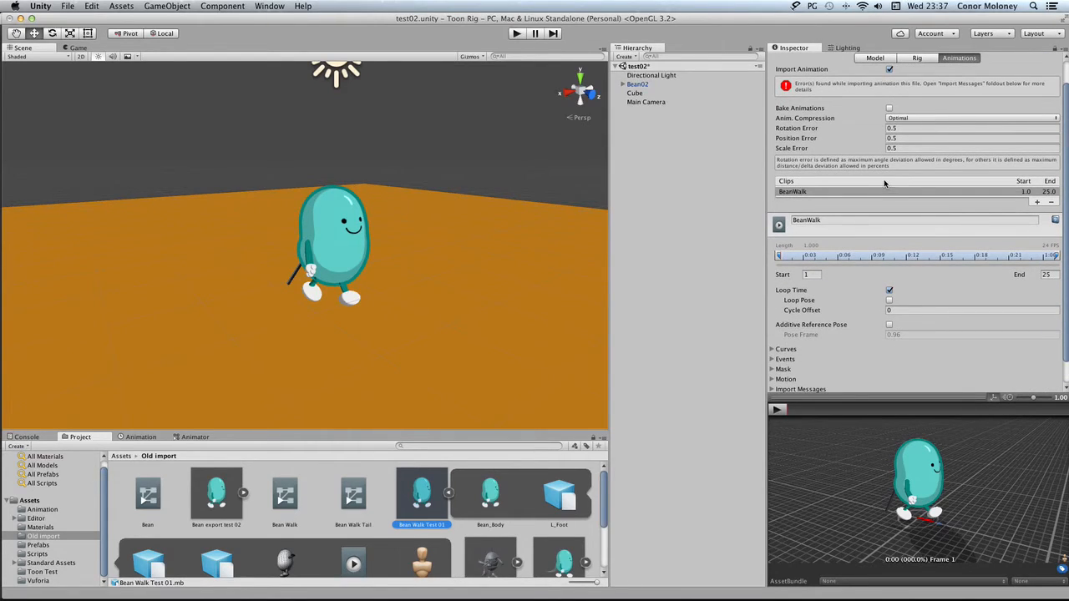
Step: Browse the Animation folder's Bean02 model for the WalkCyale02 clip and examine its animation import settings
click(449, 493)
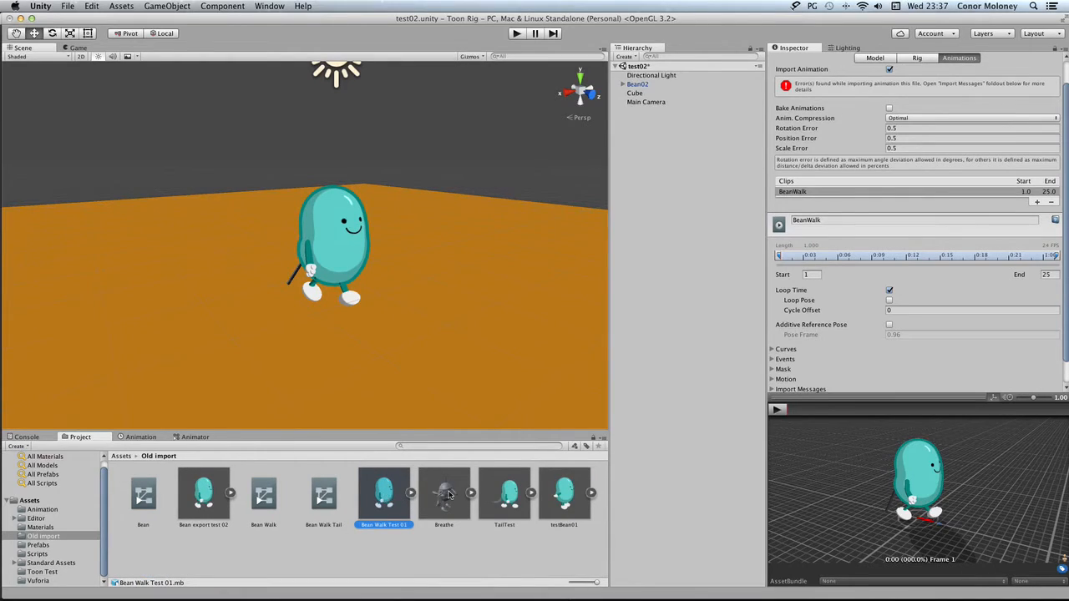
click(56, 510)
click(306, 495)
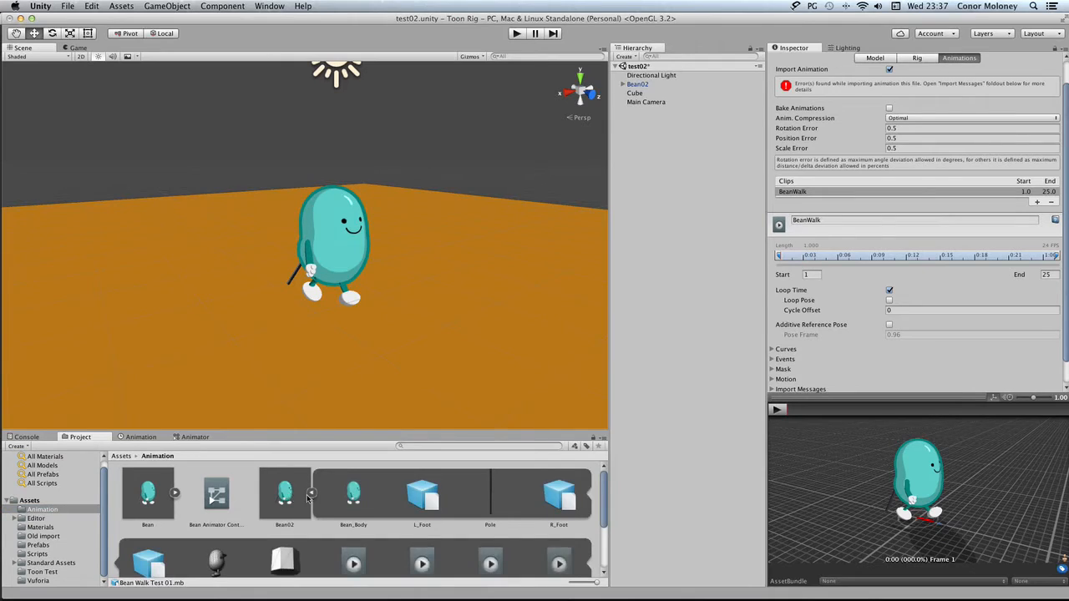
scroll(305, 497, down, 4)
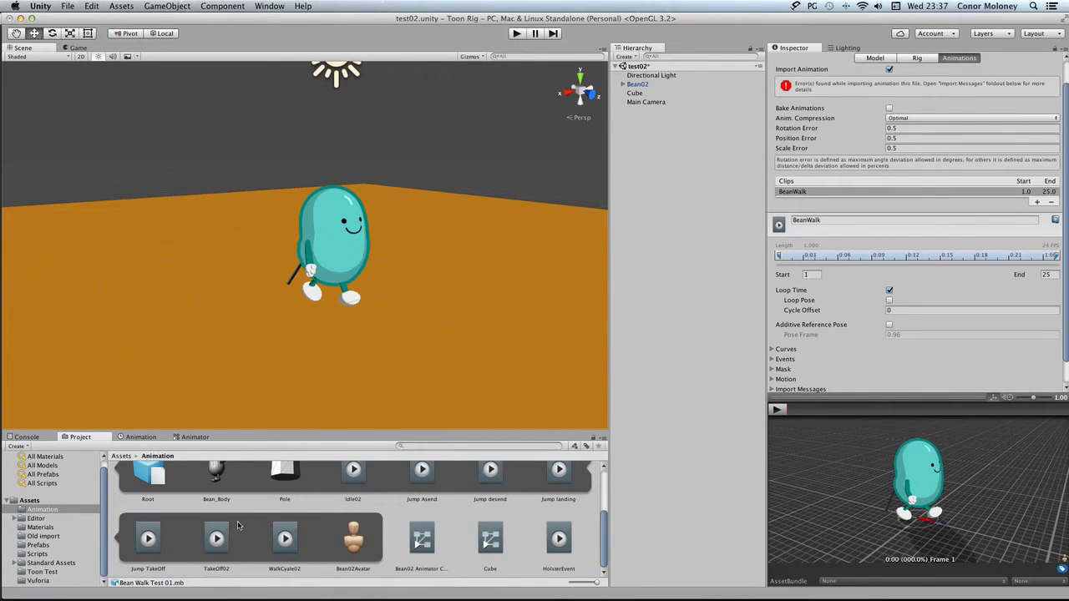
click(285, 540)
scroll(285, 521, up, 5)
click(285, 501)
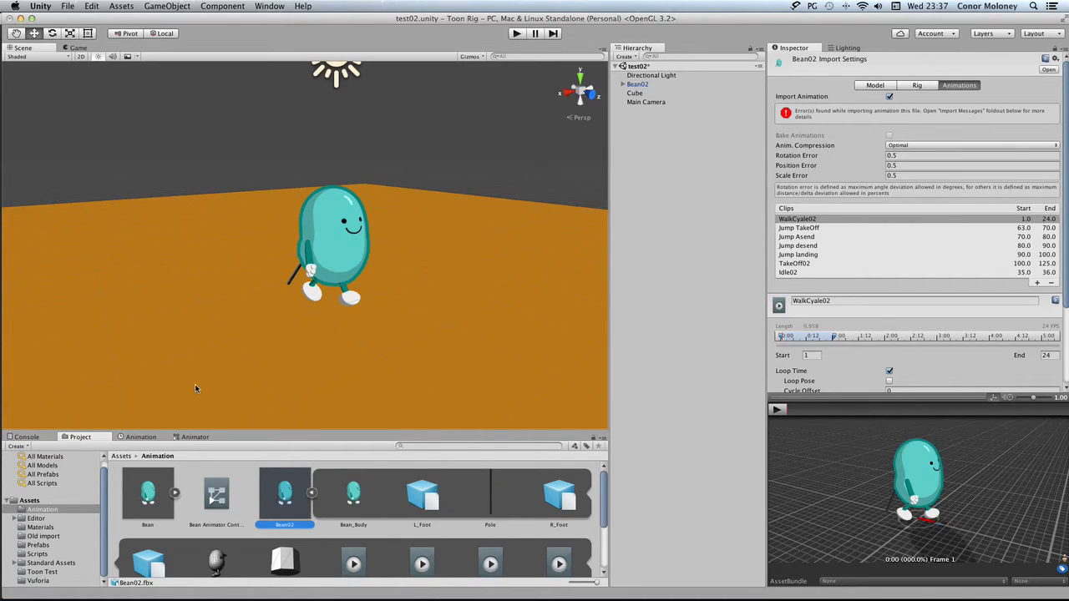
Step: Assign the WalkCyale02 clip as the motion of the Walk Forward 0 state in the animator
click(199, 437)
click(328, 506)
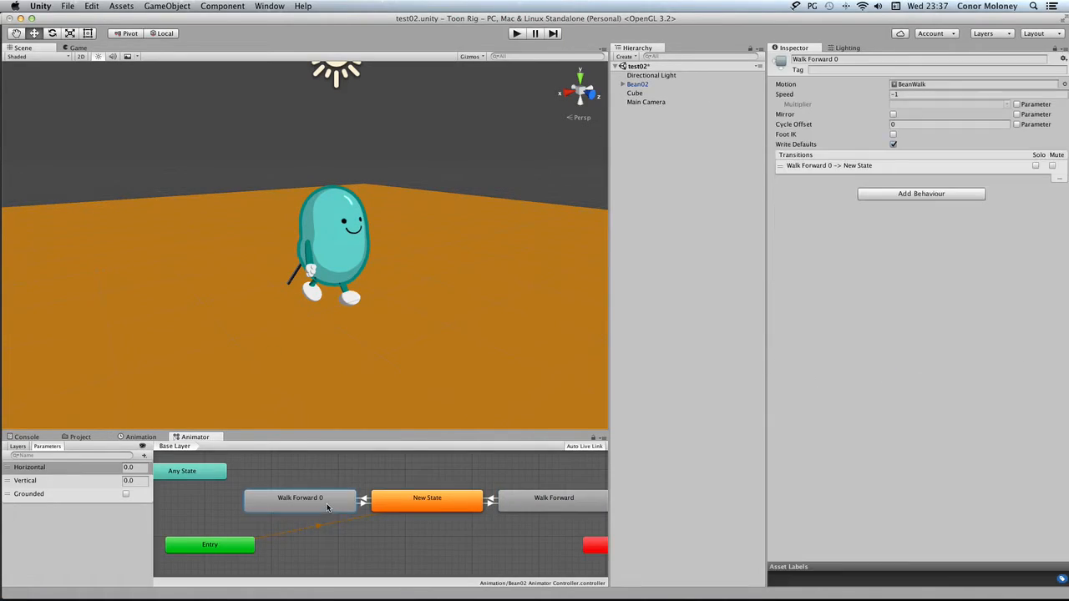
click(1063, 85)
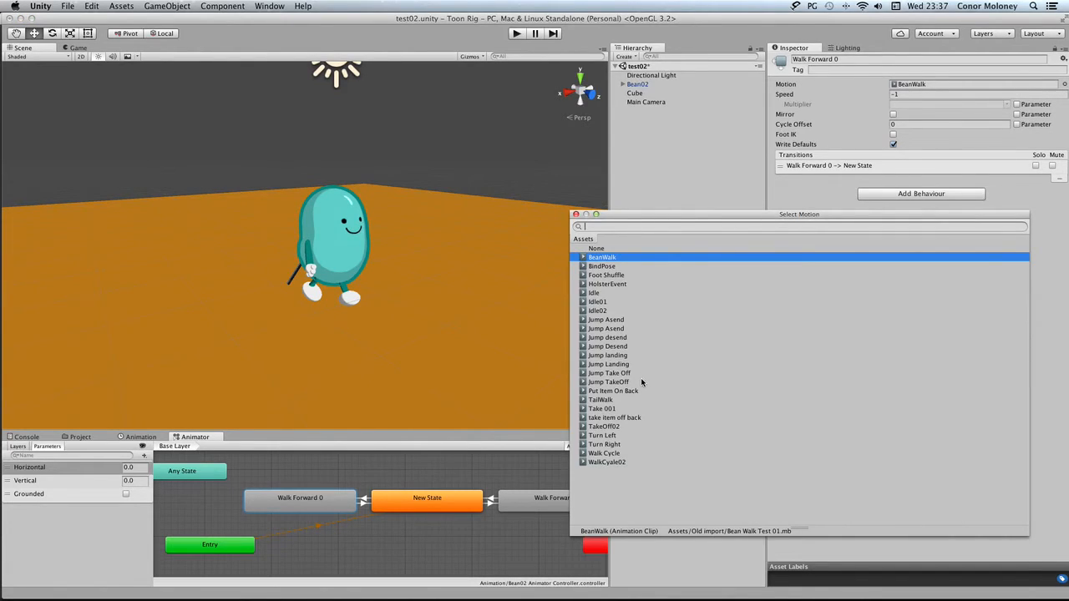
click(625, 461)
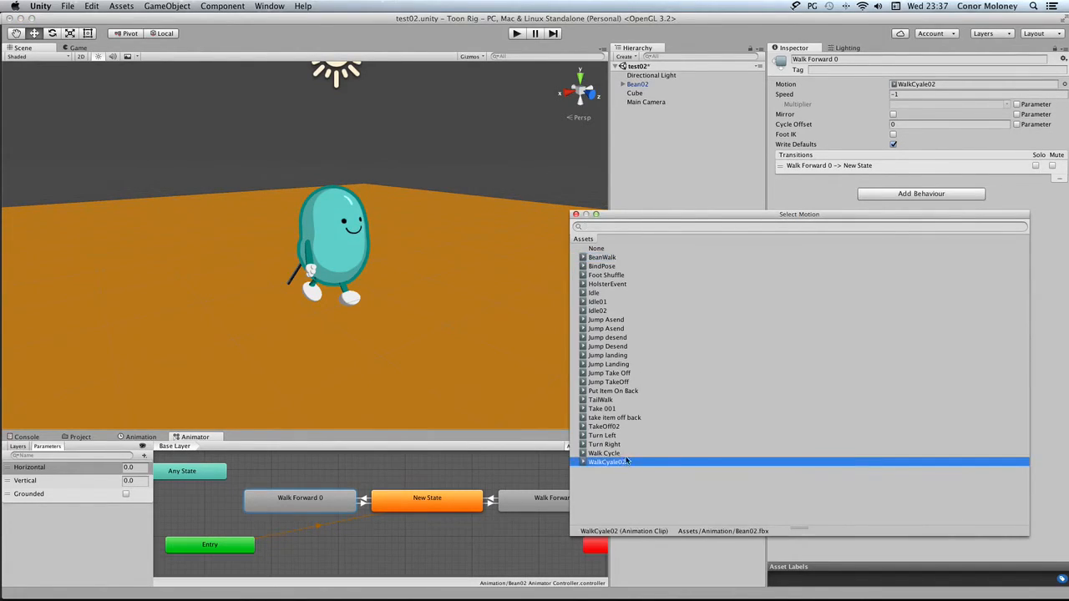
click(575, 215)
Step: Change the Walk Forward state's motion to the WalkCyale02 clip
click(549, 501)
click(1064, 84)
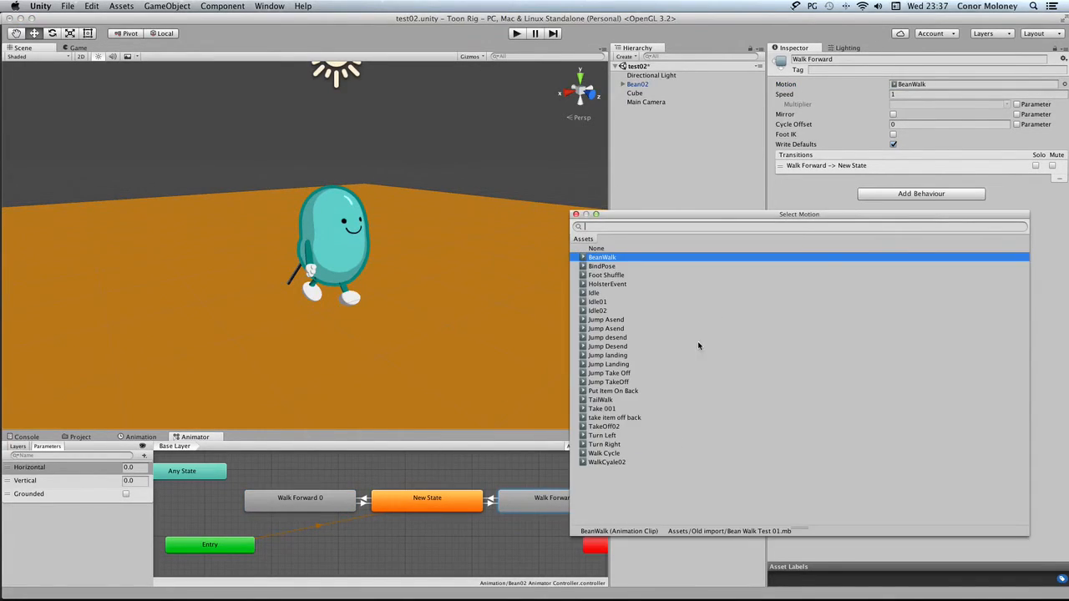
click(624, 461)
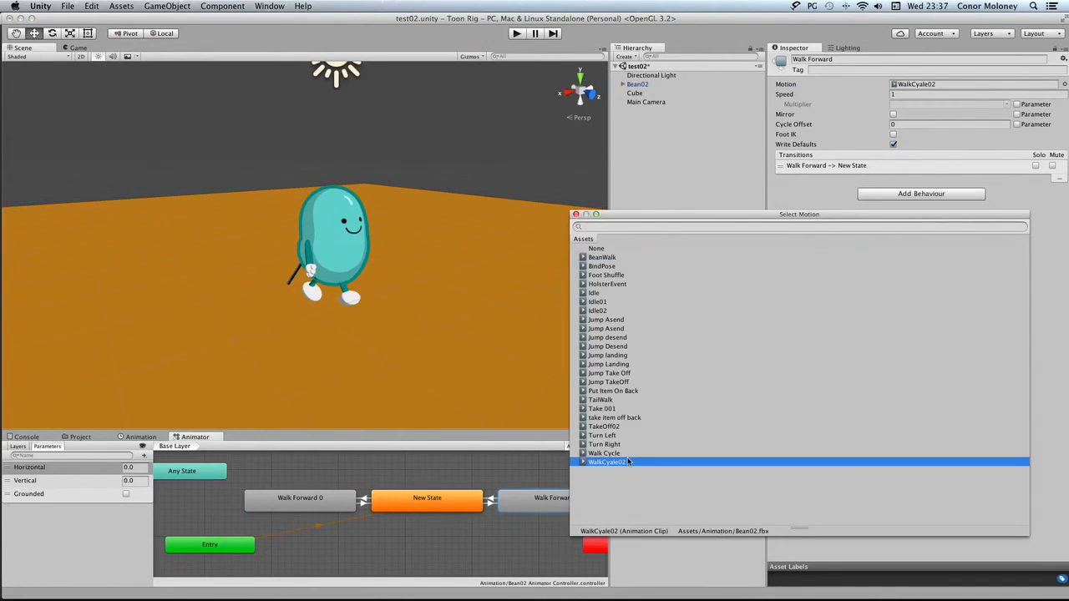
click(575, 214)
Step: Run the scene, test forward and backward walking while checking the Walk Forward 0 state, and stop it
click(518, 34)
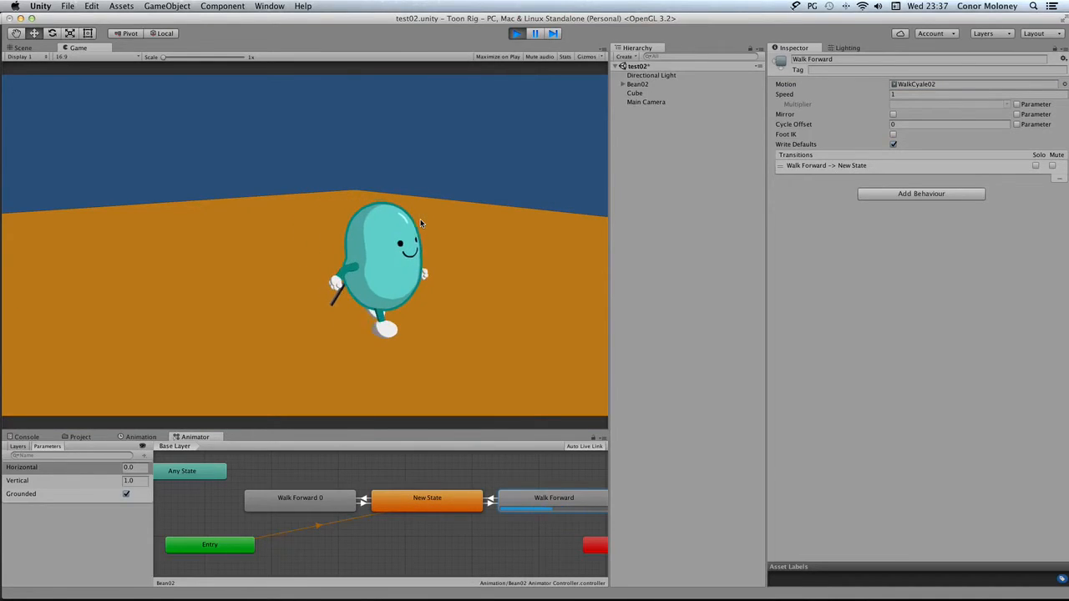
key(Down)
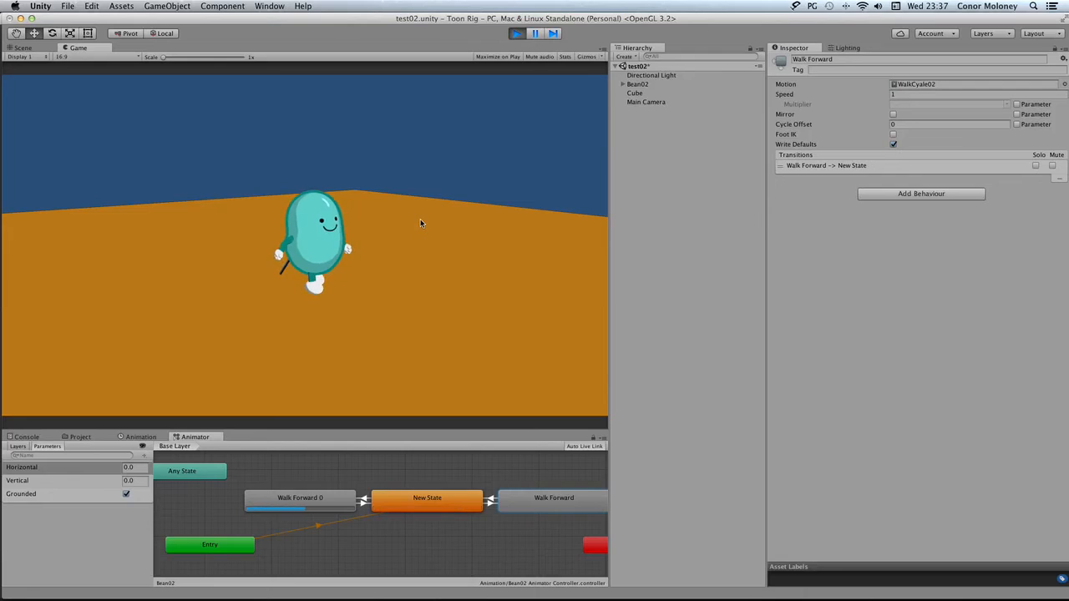
key(Up)
key(Down)
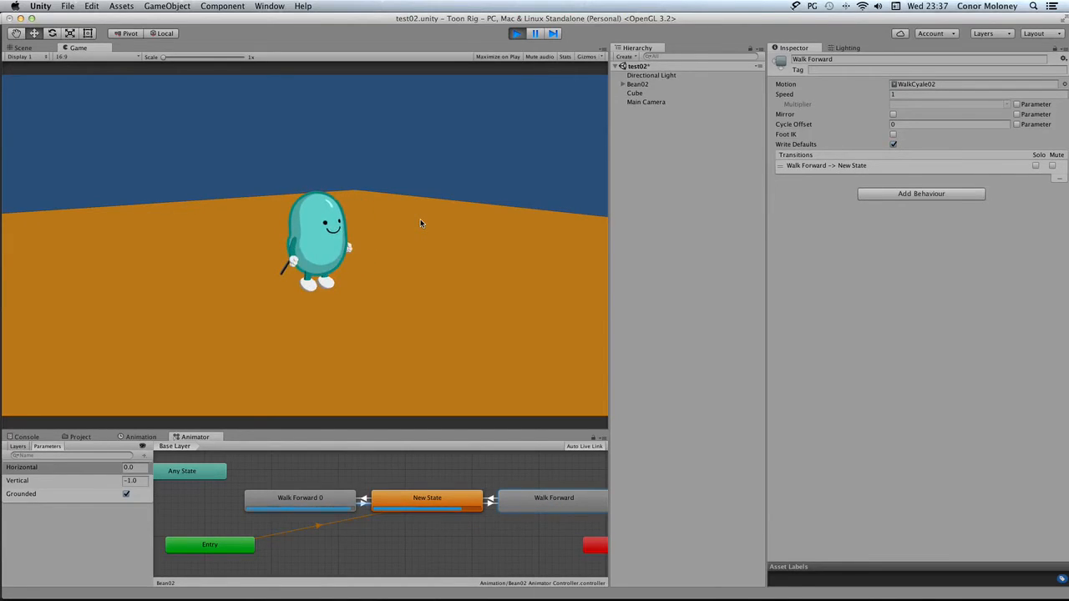
key(Down)
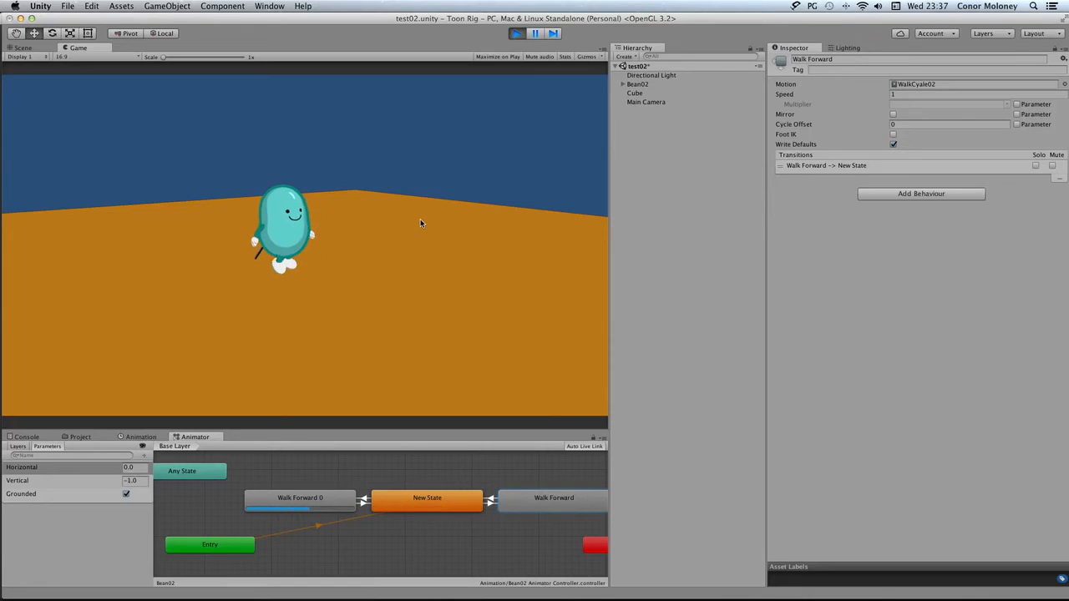
key(Up)
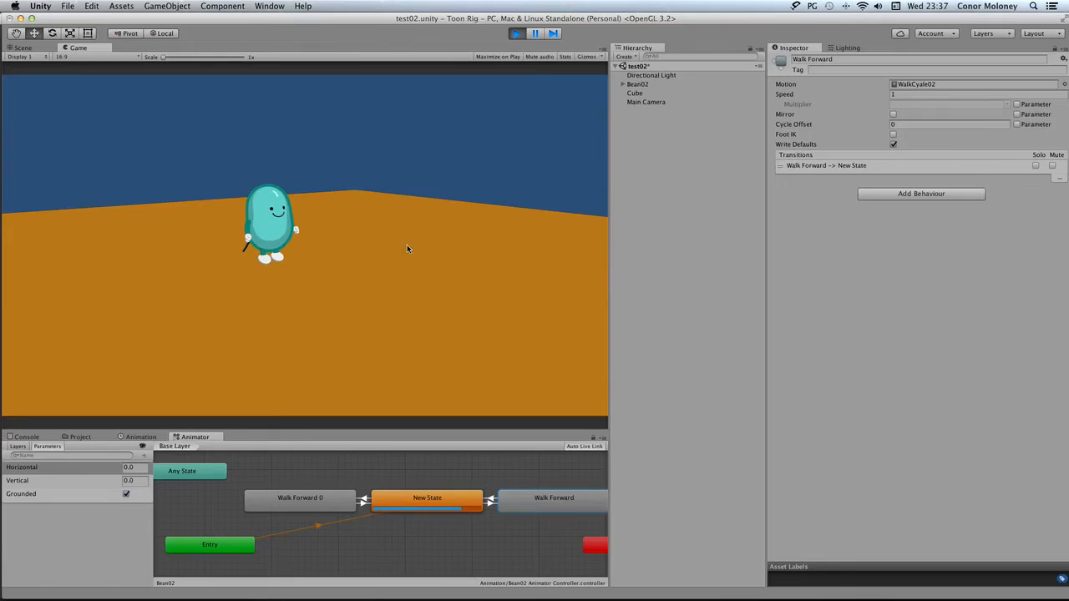
click(285, 506)
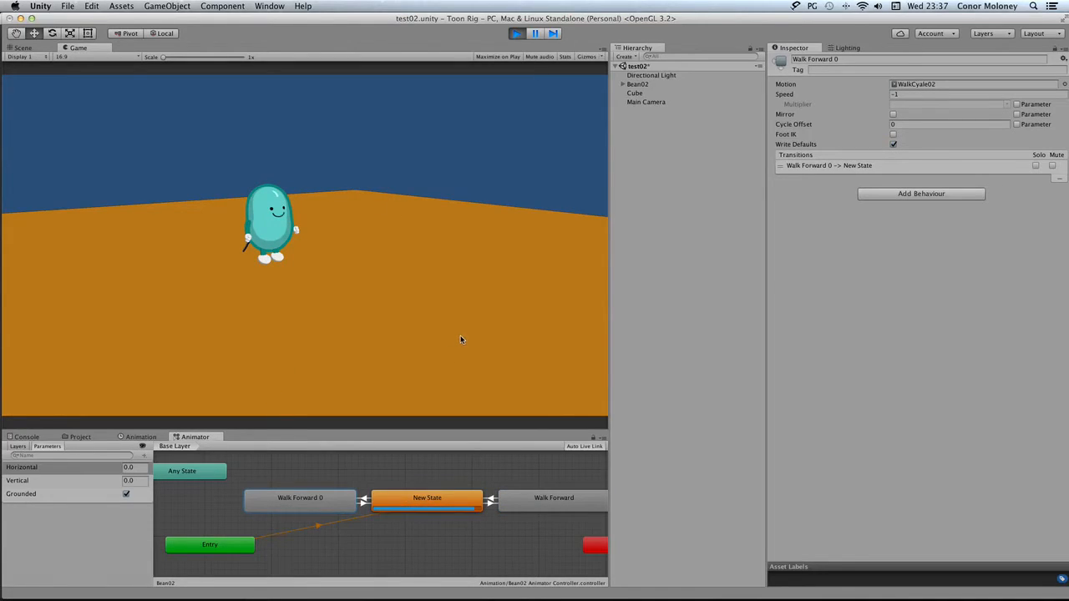
key(Up)
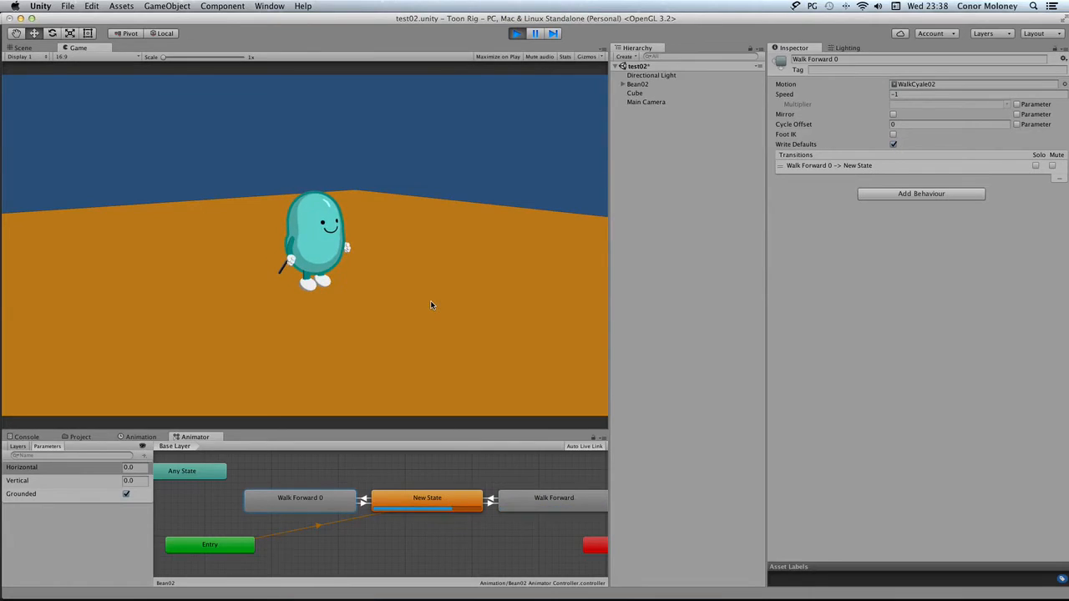
key(Down)
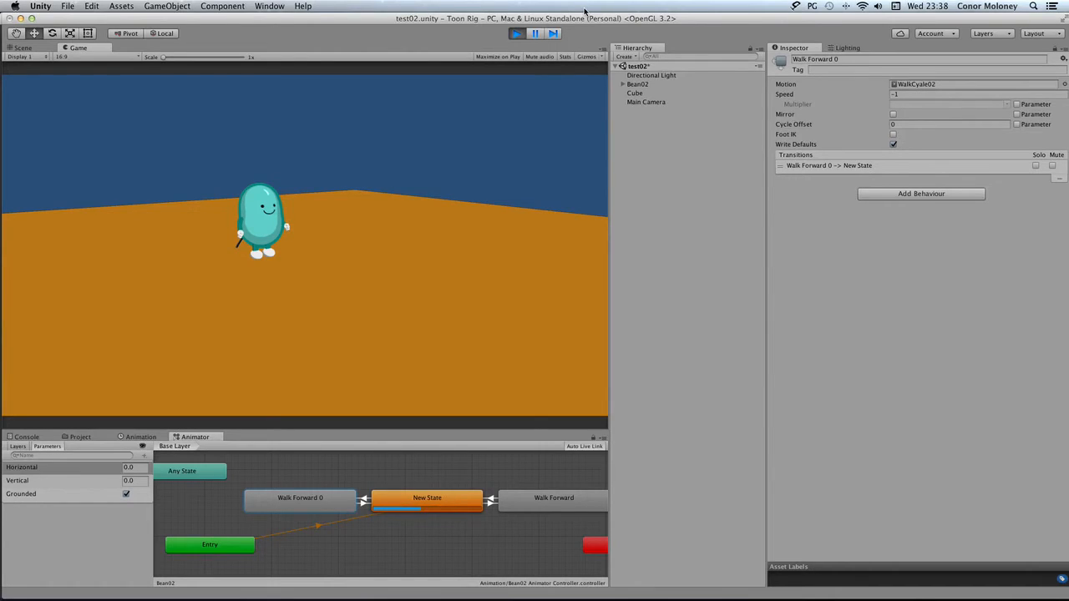
click(514, 33)
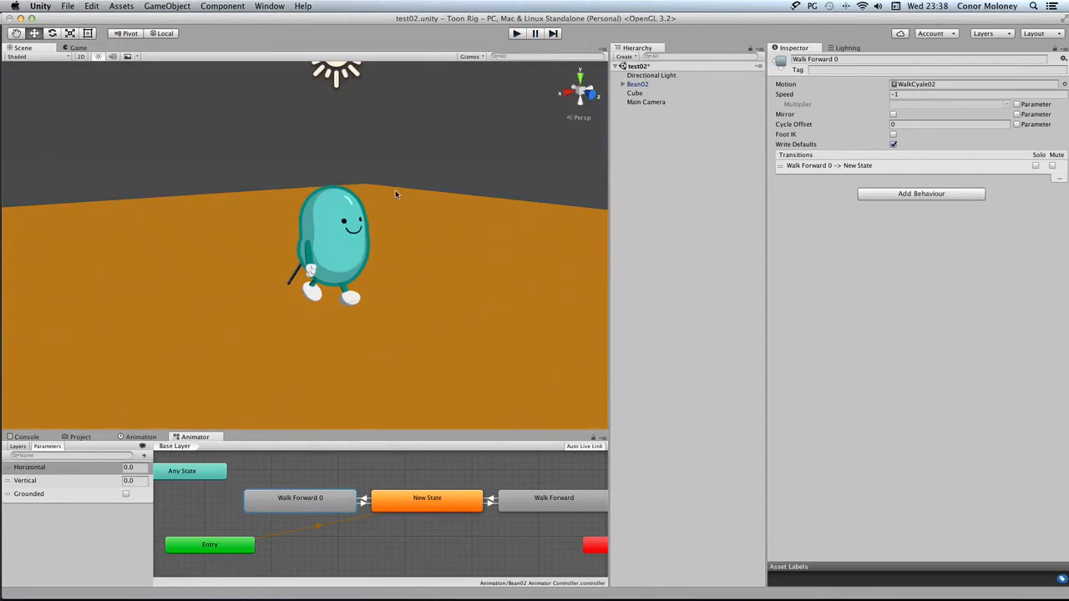
Step: Create an empty state in the animator's base layer and place it directly above New State
scroll(500, 499, right, 1)
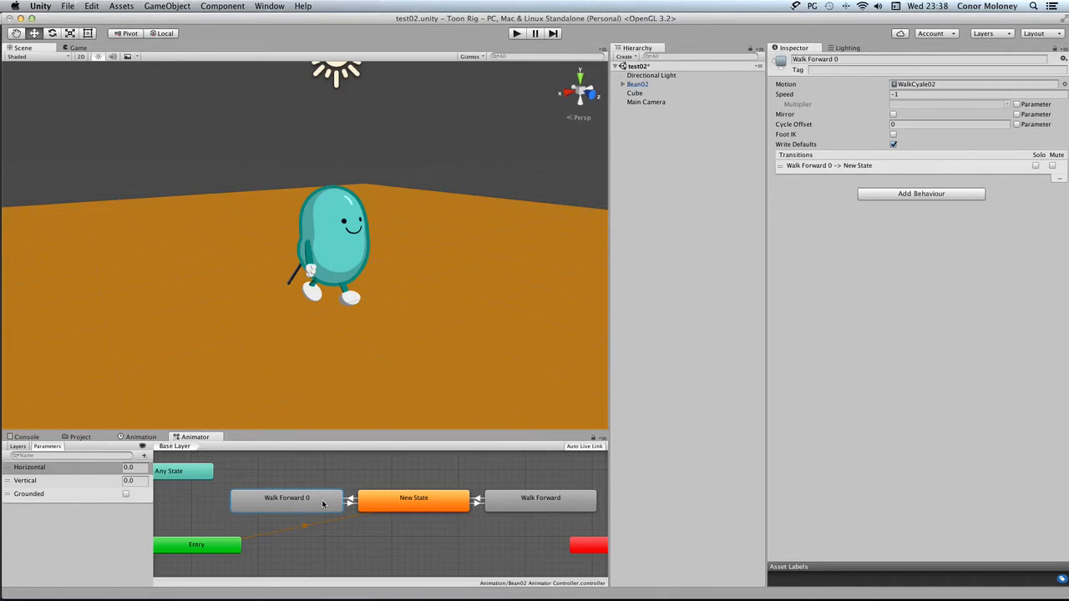
scroll(323, 504, right, 1)
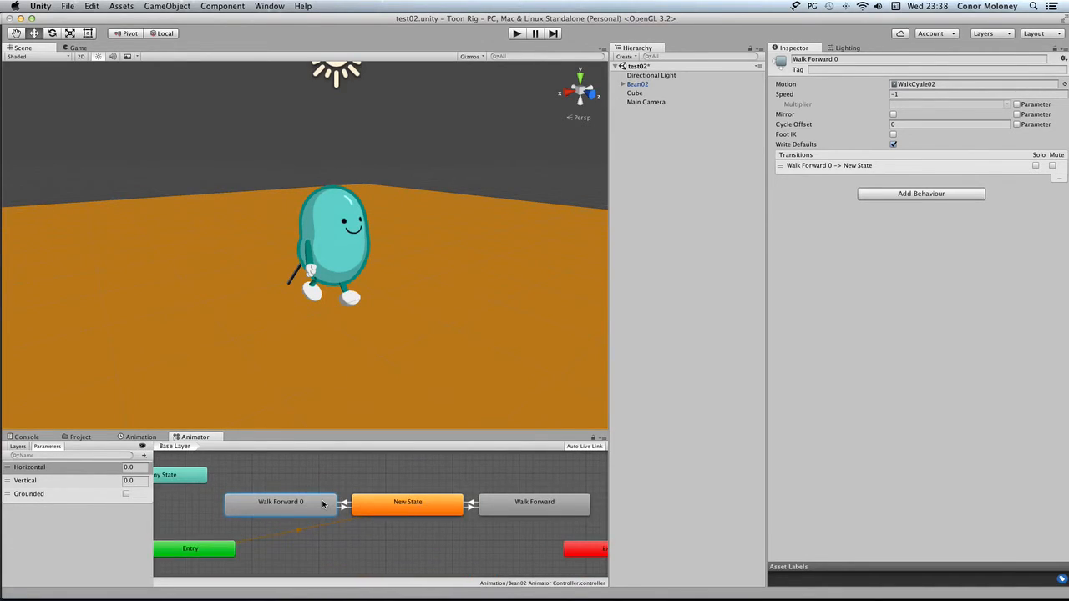
scroll(322, 503, right, 5)
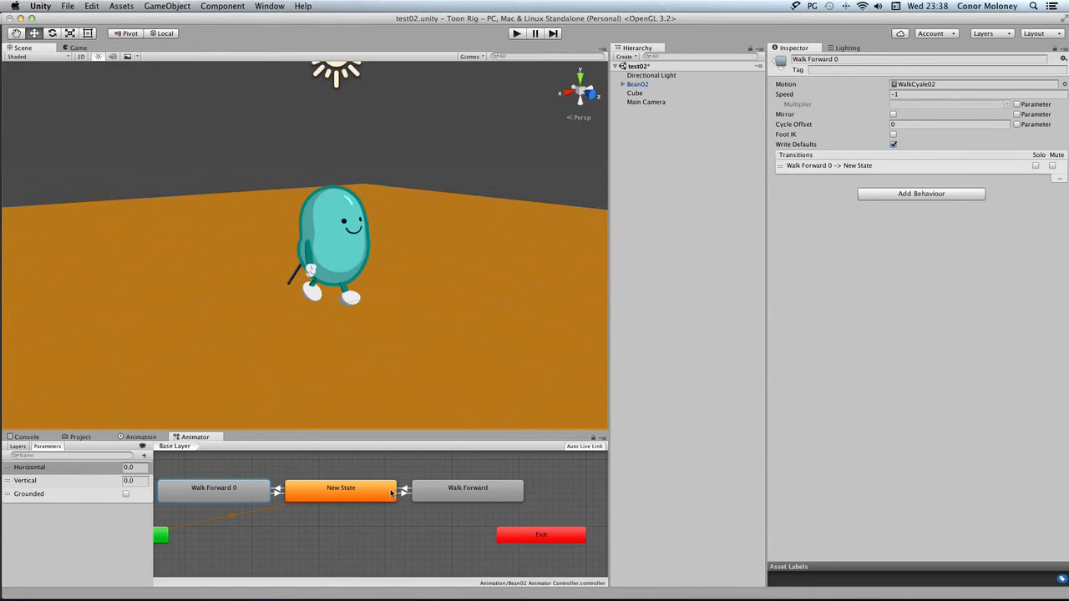
scroll(390, 494, up, 1)
right_click(355, 506)
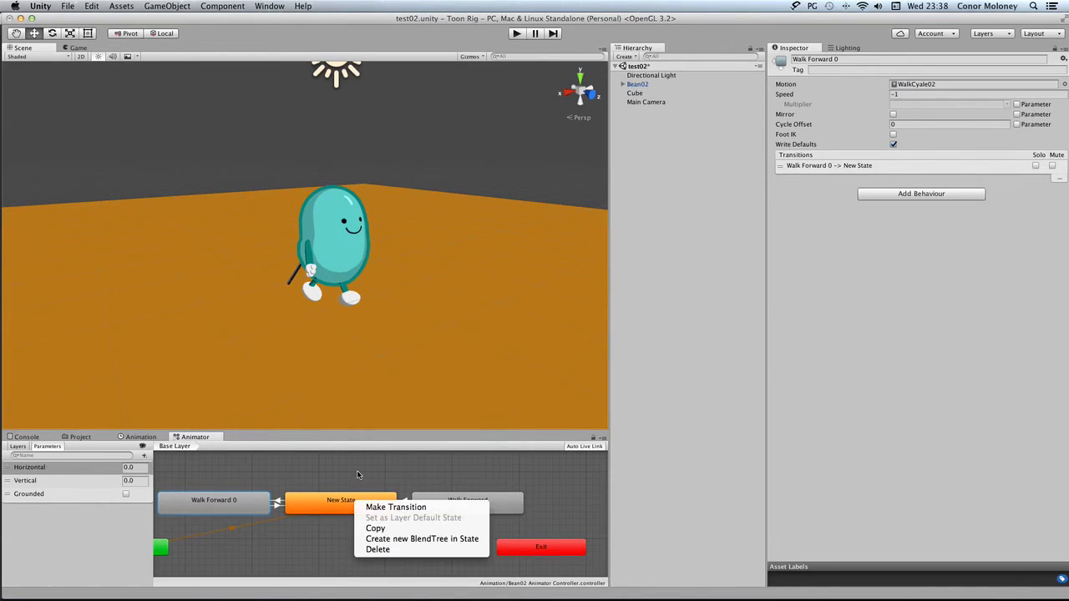
click(360, 481)
scroll(348, 479, up, 2)
right_click(359, 483)
mouse_move(387, 489)
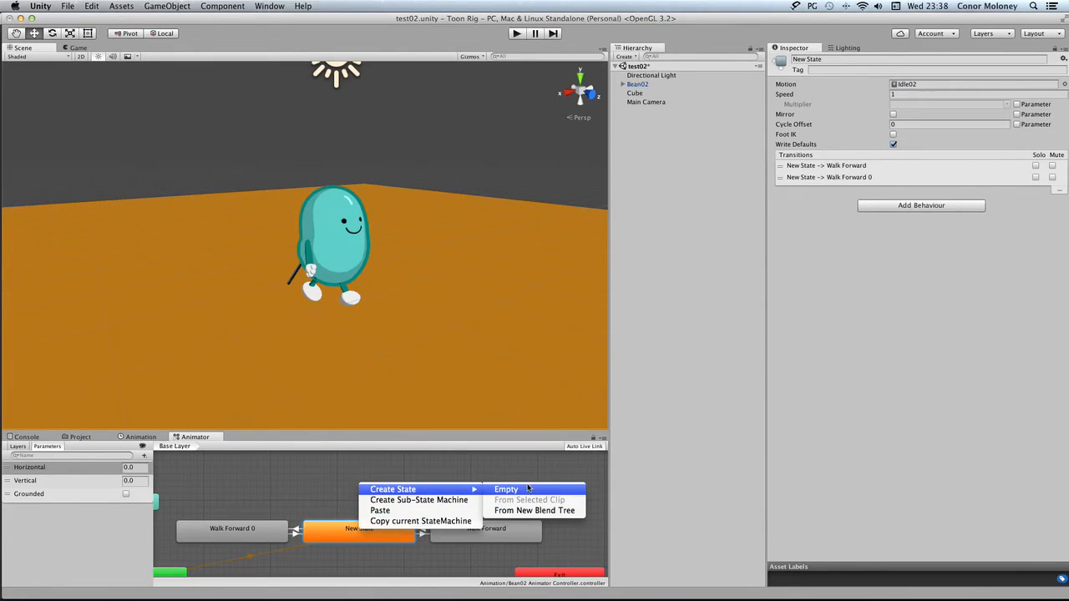
click(529, 490)
drag(416, 491, 361, 481)
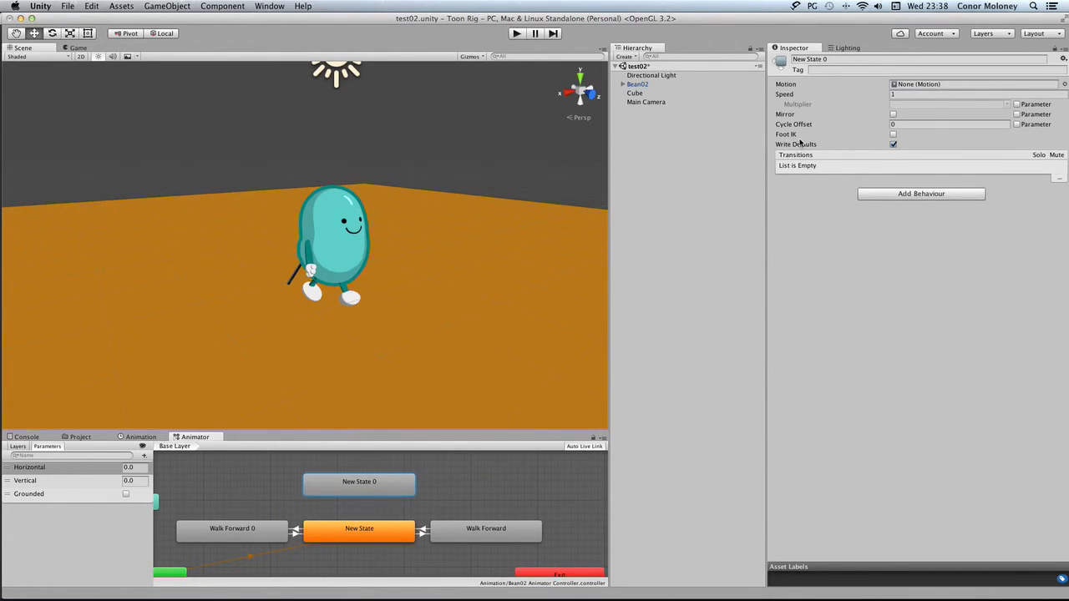
Step: Rename the new empty state above New State as Rotate Left
click(834, 60)
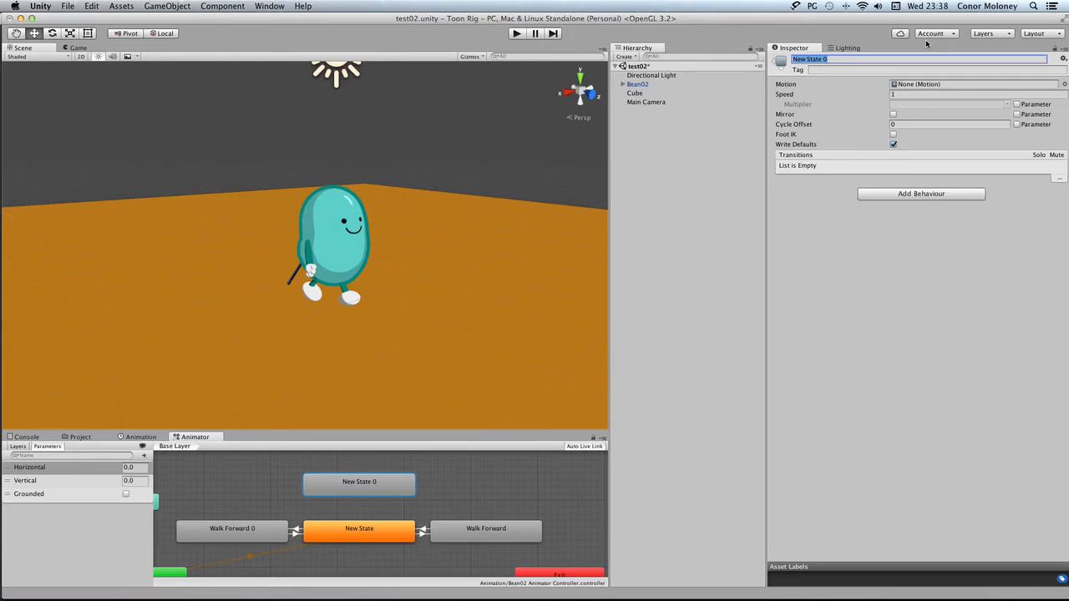
text(Rotate Left)
key(Return)
Step: Assign the Foot Shuffle clip as the Rotate Left state's motion
scroll(379, 487, down, 1)
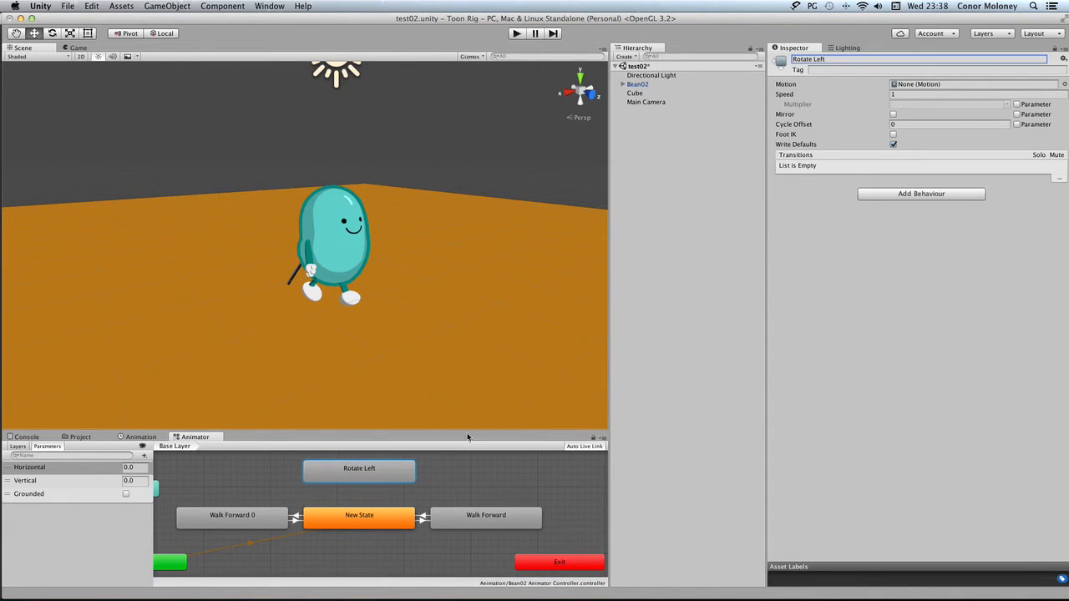
click(1063, 84)
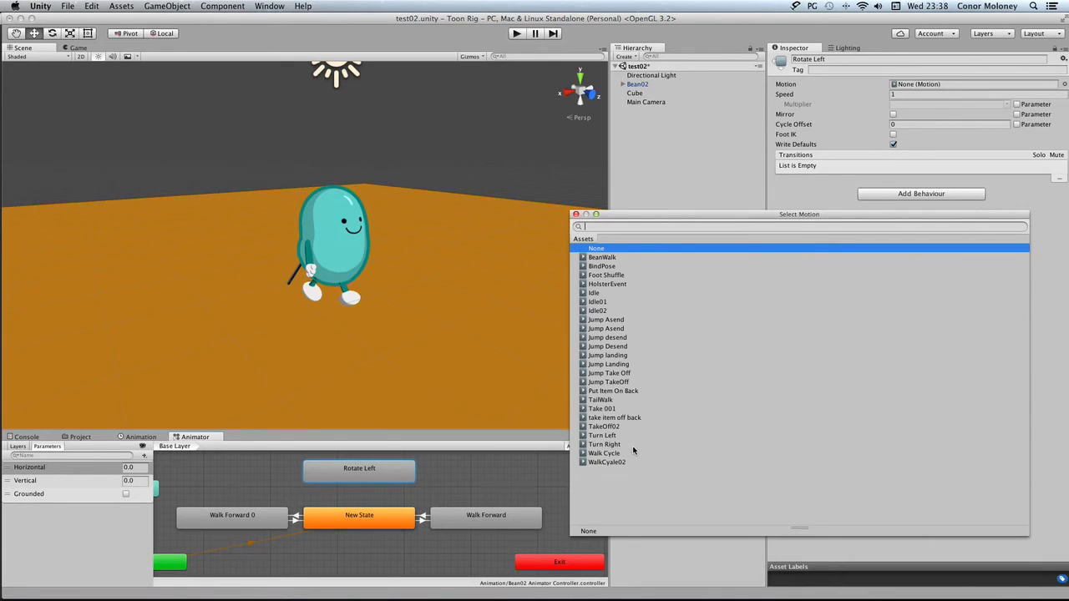
click(604, 275)
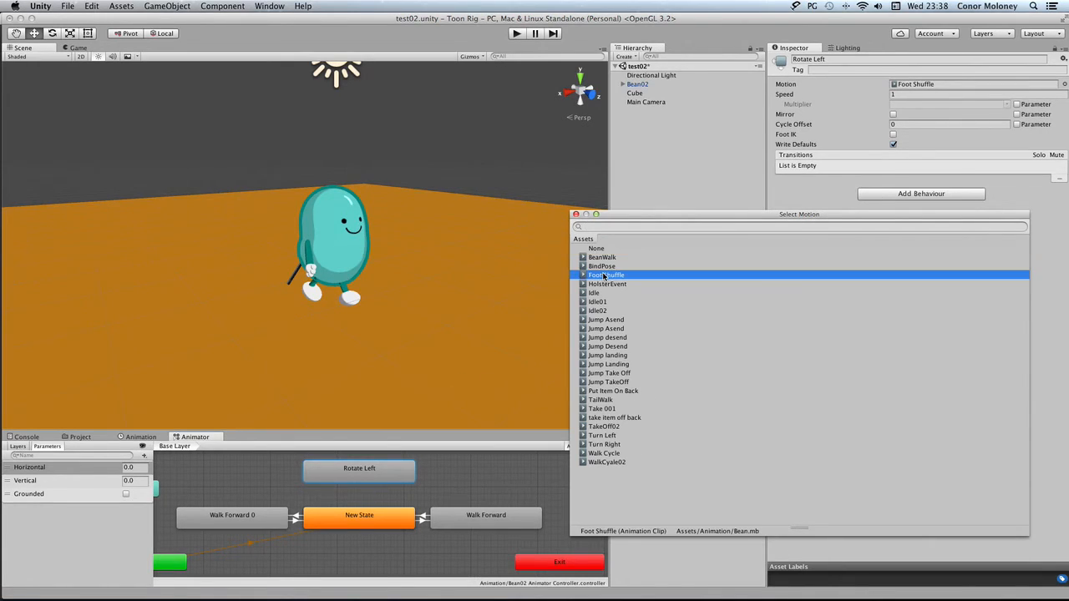
click(1057, 214)
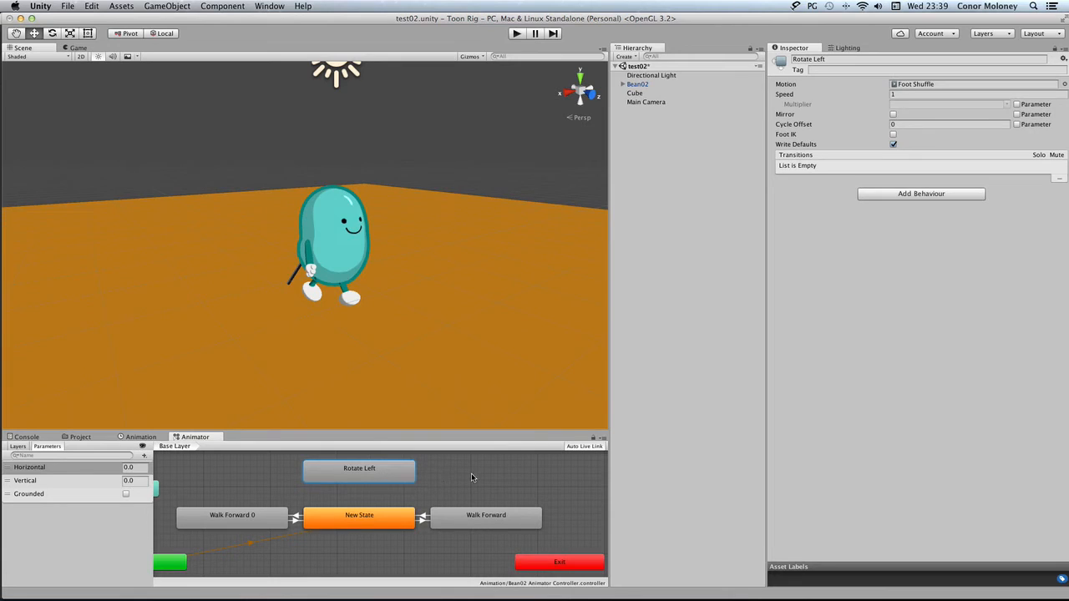
Step: Duplicate the Rotate Left state by copy and paste and place the copy directly below New State
right_click(409, 474)
click(432, 496)
right_click(356, 471)
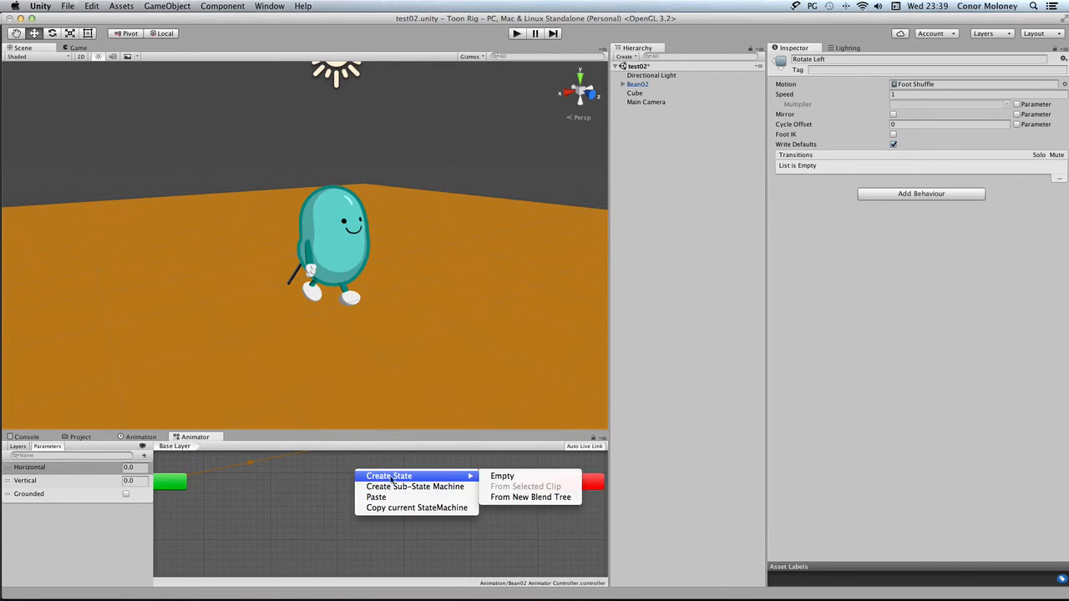
click(417, 497)
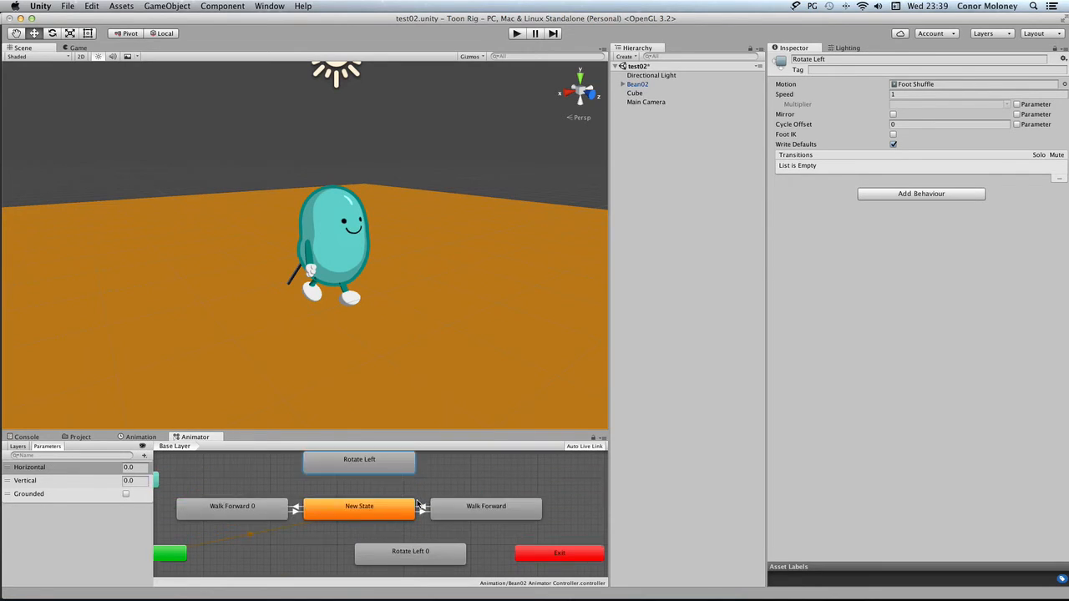
drag(435, 568, 385, 563)
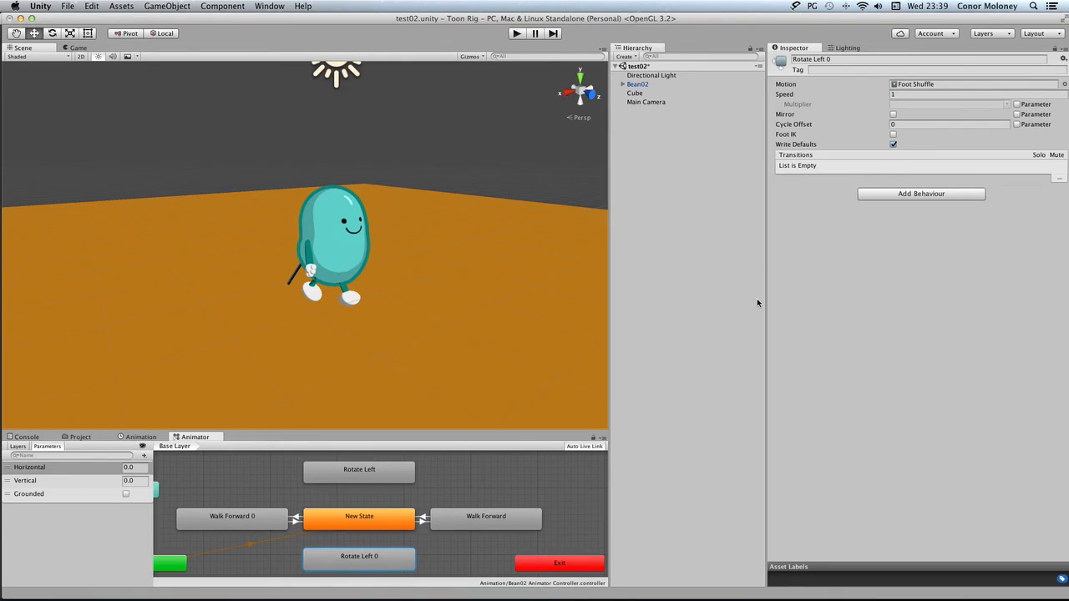
Step: Rename the duplicated state below New State as Rotate right
click(832, 59)
drag(832, 58, 812, 61)
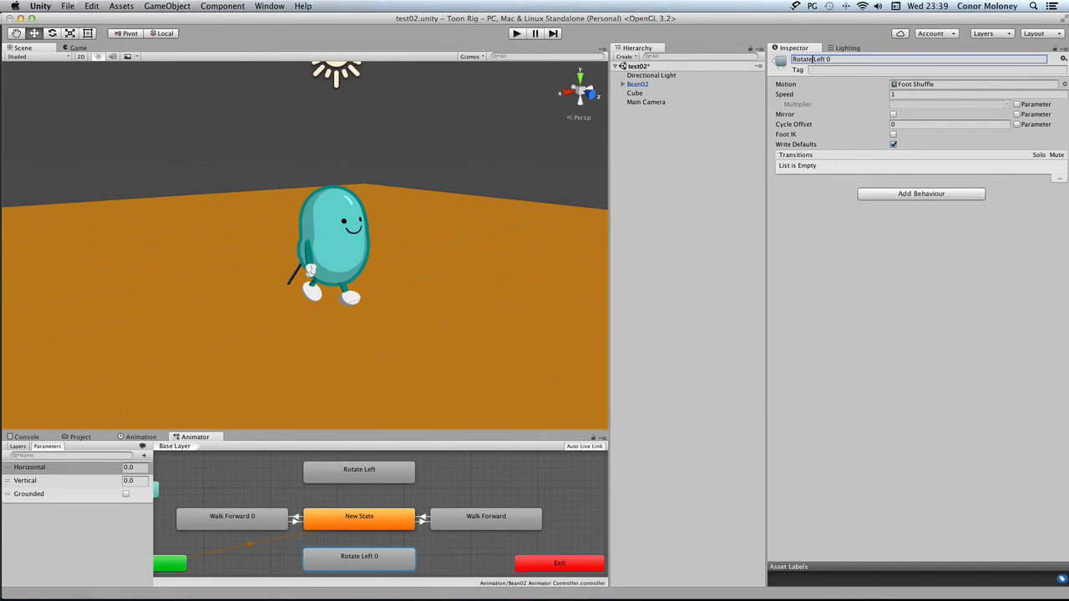
key(BackSpace)
key(Return)
Step: Make a transition from New State to the Rotate Left state
right_click(364, 516)
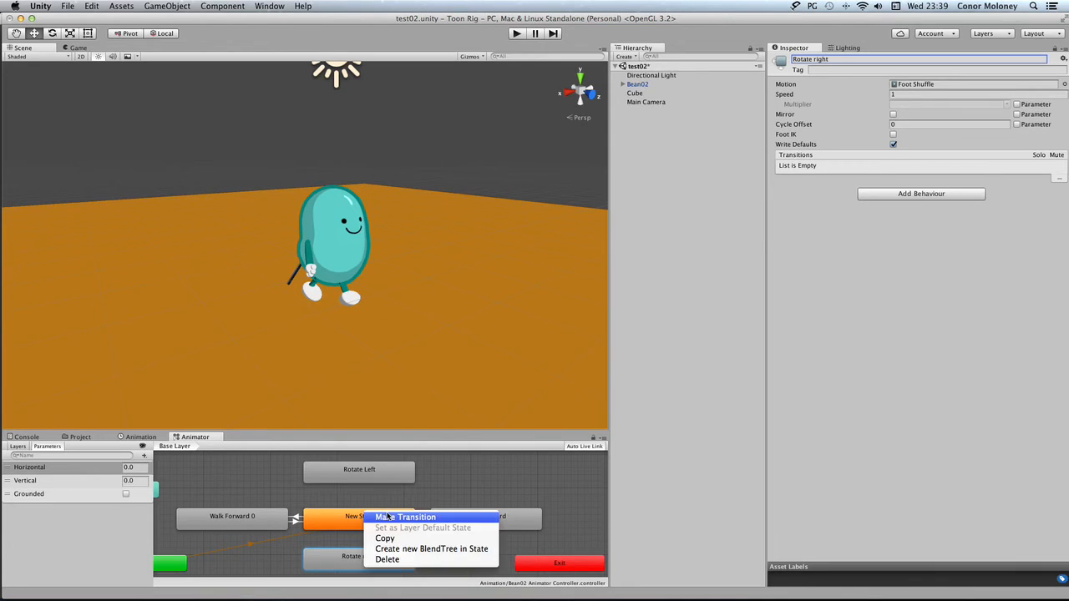
click(386, 517)
click(364, 475)
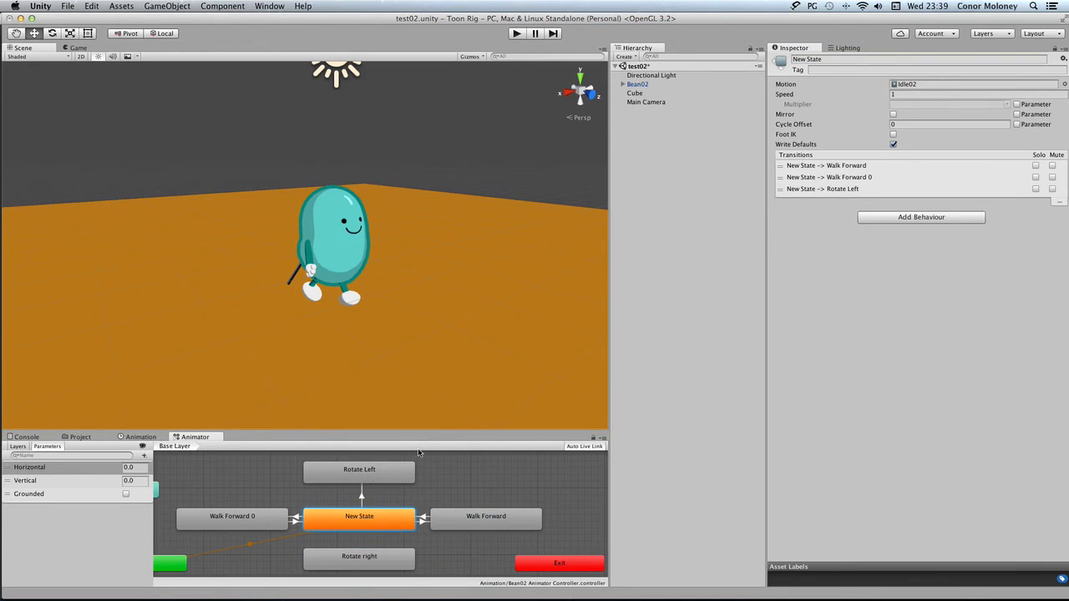
Step: Turn off exit time and fixed duration for the New State to Rotate Left transition
click(362, 498)
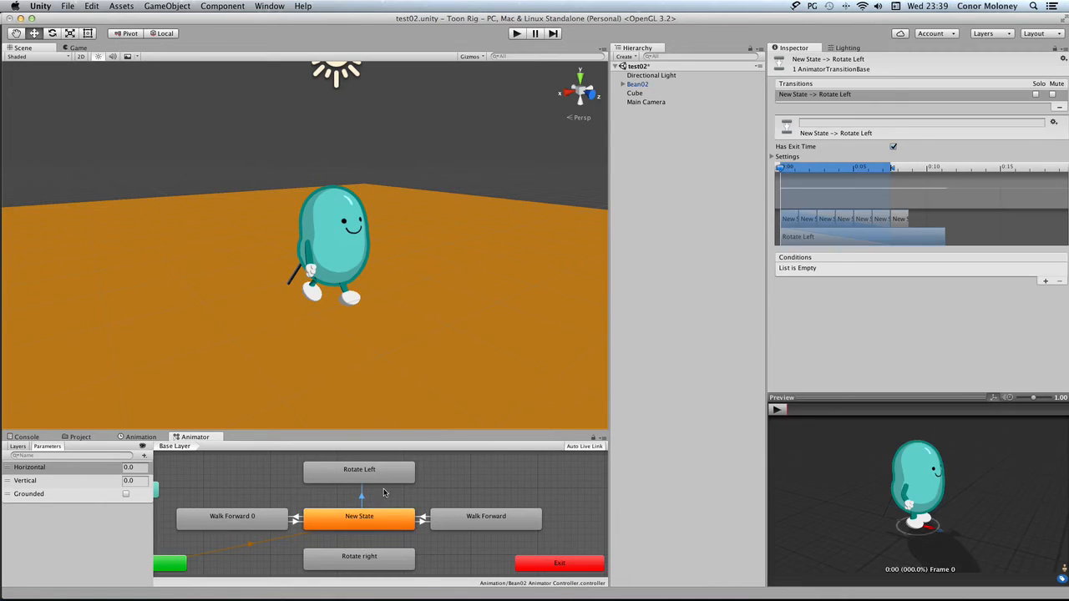
click(892, 147)
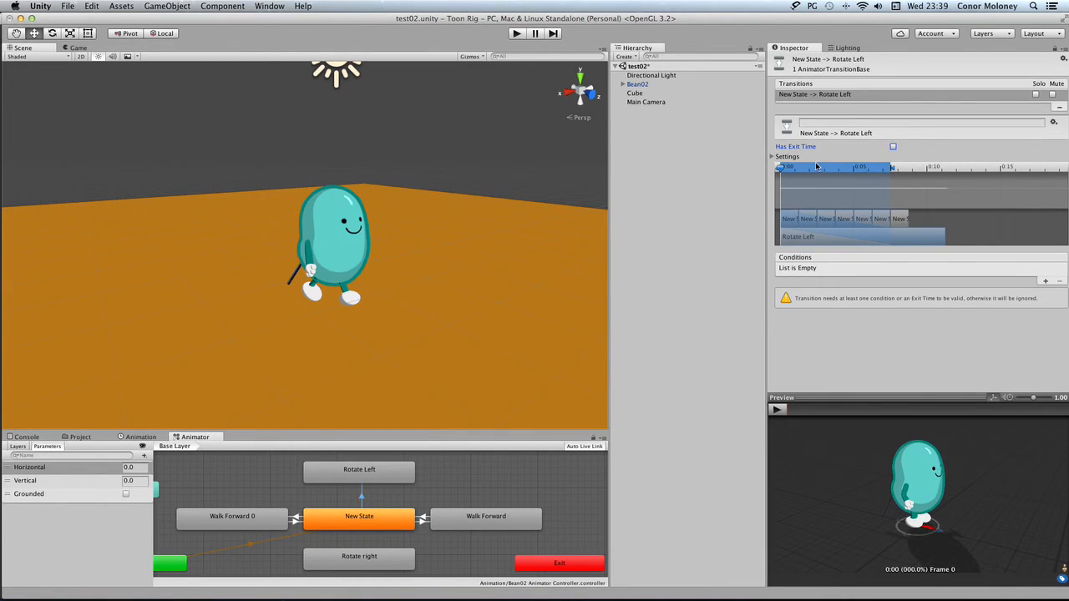
click(772, 157)
click(893, 177)
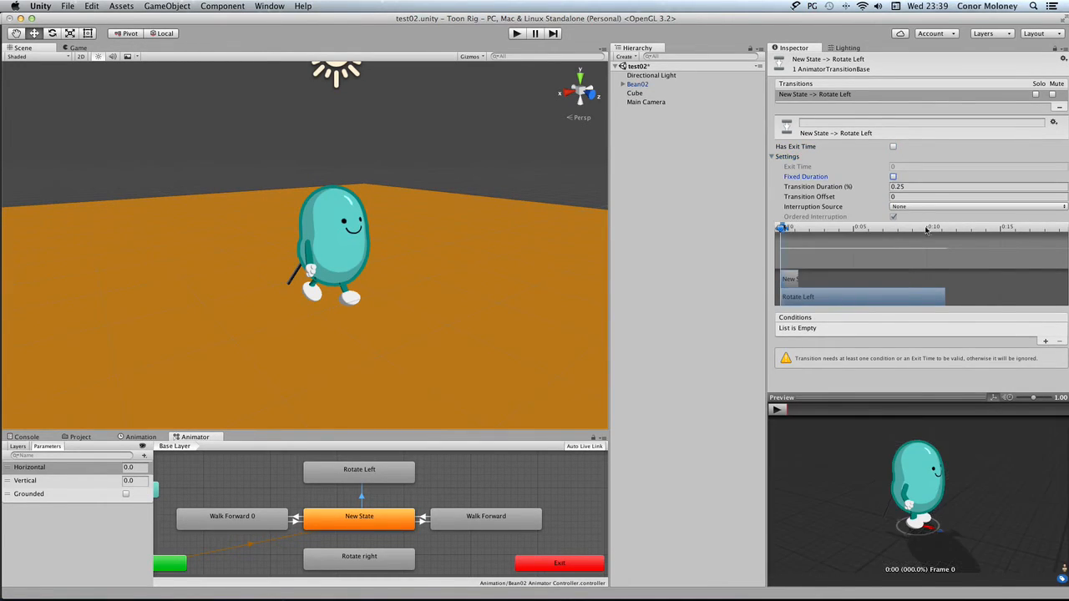
Step: Add a condition to the New State to Rotate Left transition requiring Horizontal to be less than -0.1
click(1044, 342)
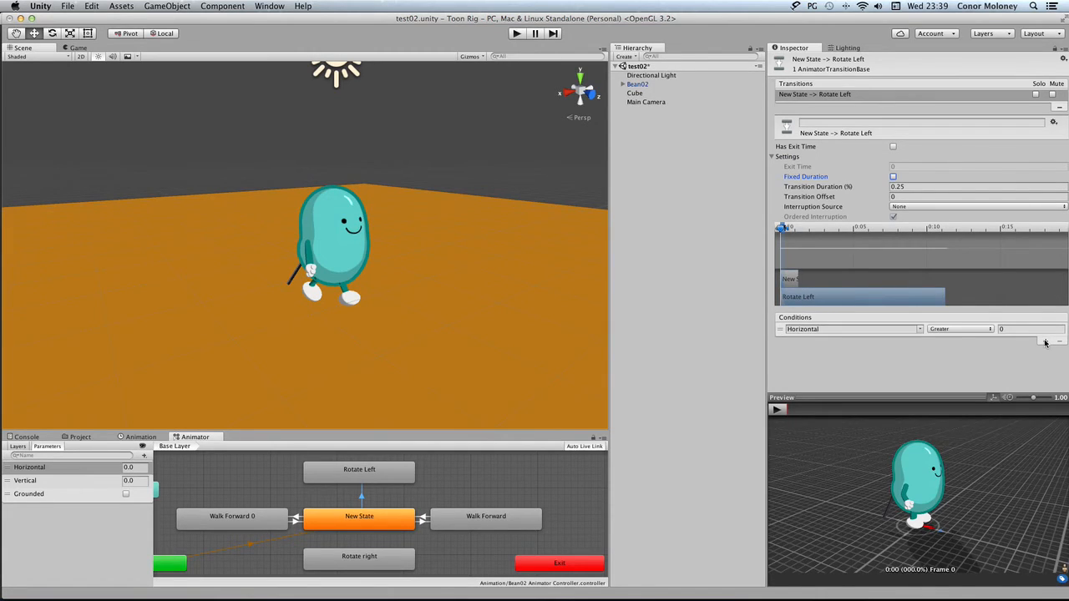
click(960, 331)
click(958, 330)
click(1008, 328)
click(955, 330)
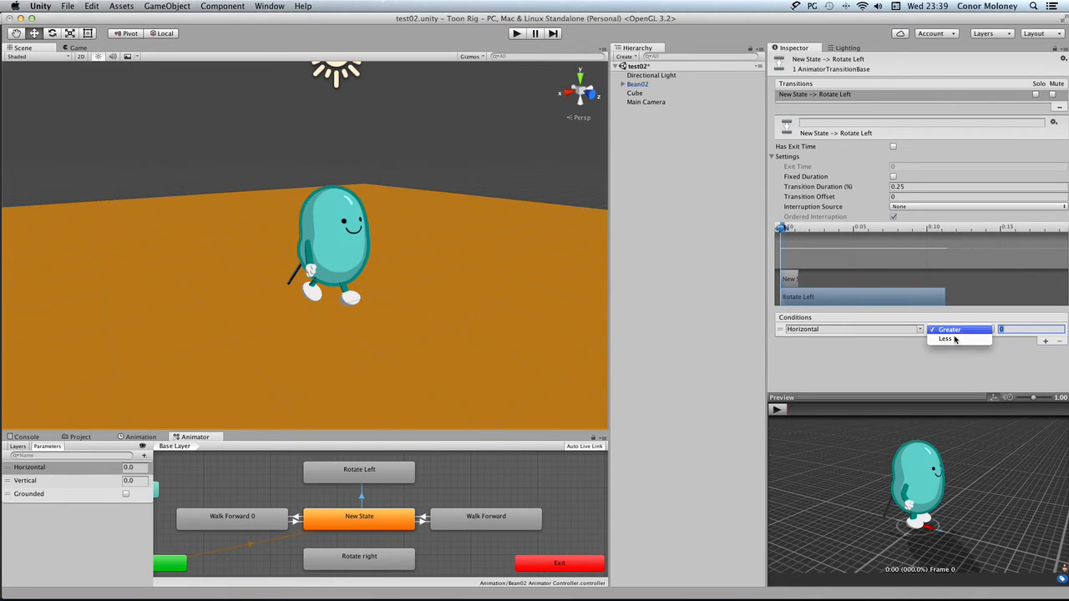
click(957, 341)
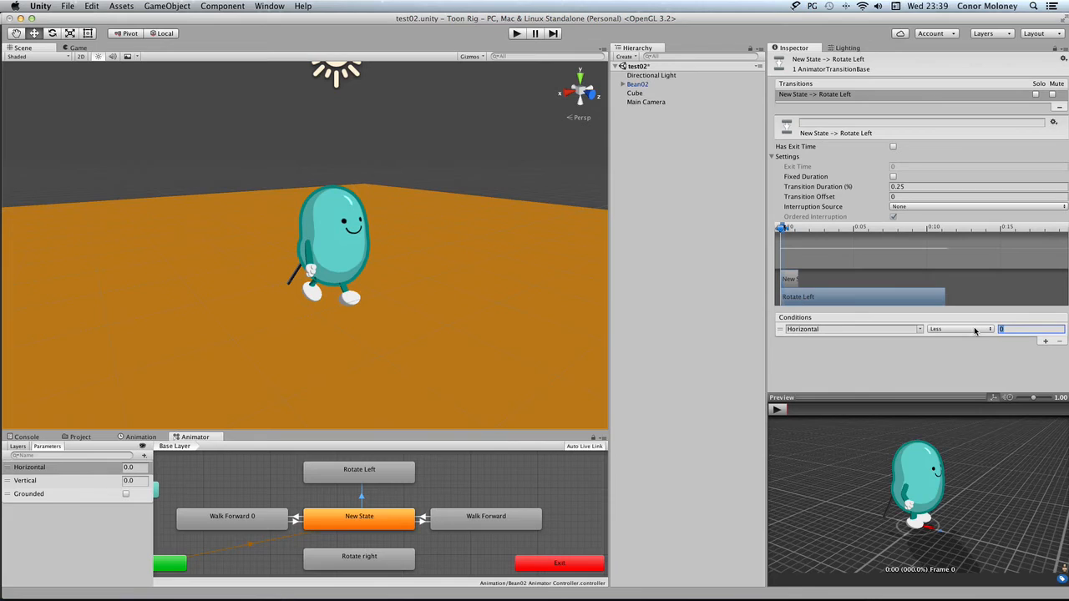
text(1)
text(-)
key(Return)
Step: Test the character's left rotation in play mode and stop playback
click(516, 33)
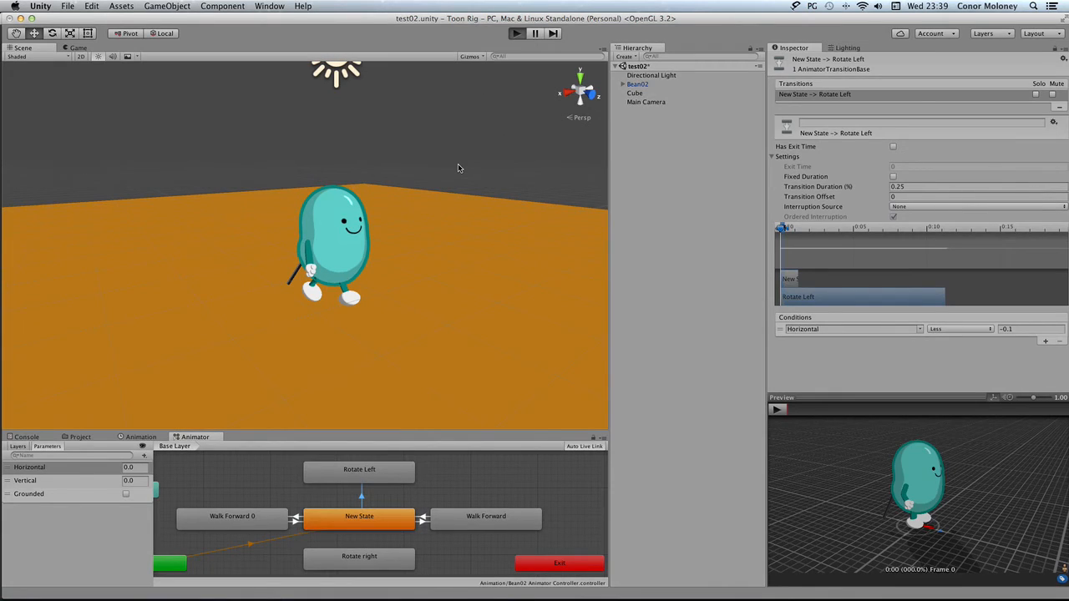
key(Left)
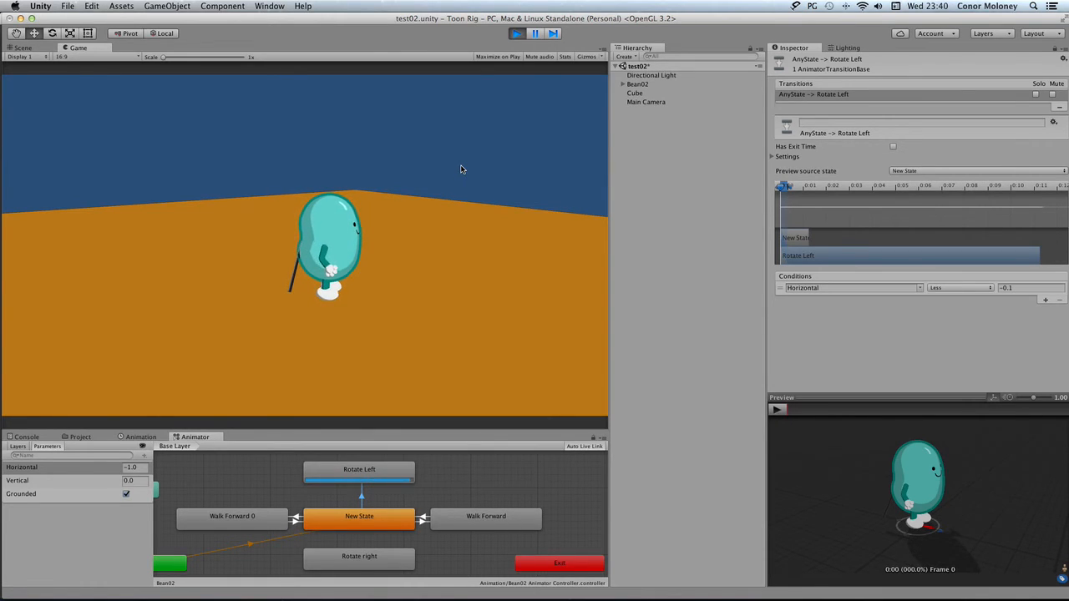
click(517, 33)
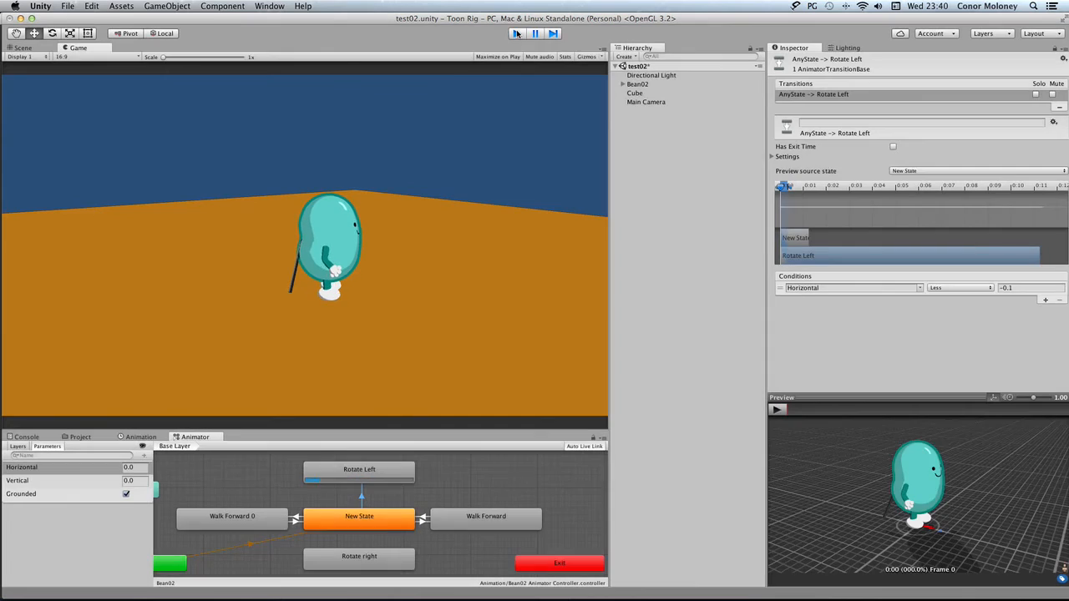
Step: Make a transition from the Rotate Left state back to New State
right_click(339, 474)
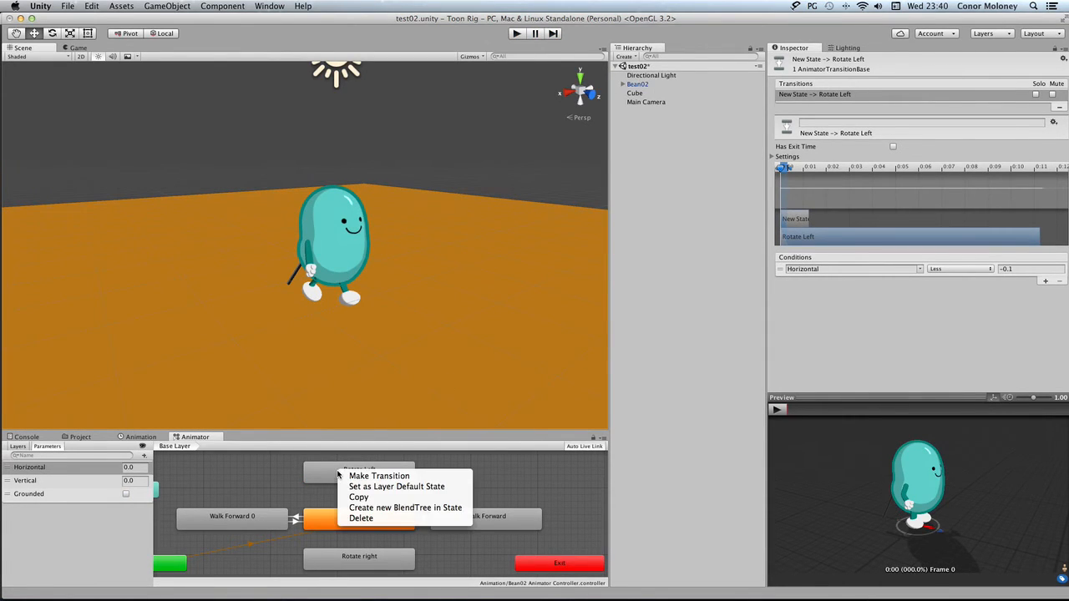
click(347, 476)
click(351, 513)
Step: Turn off exit time and fixed duration for the Rotate Left to New State transition
click(359, 495)
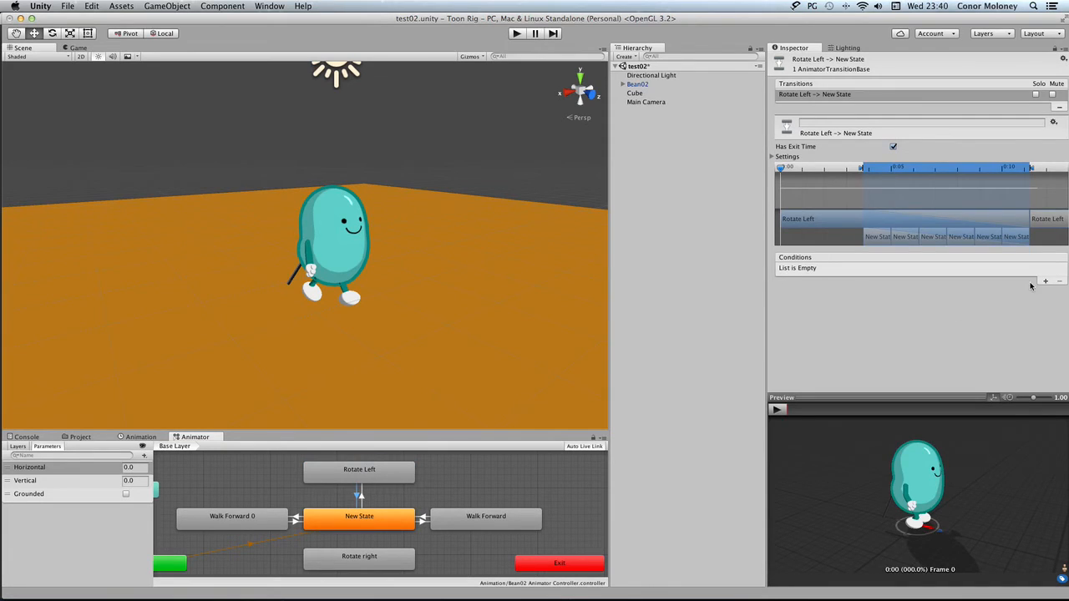
click(774, 157)
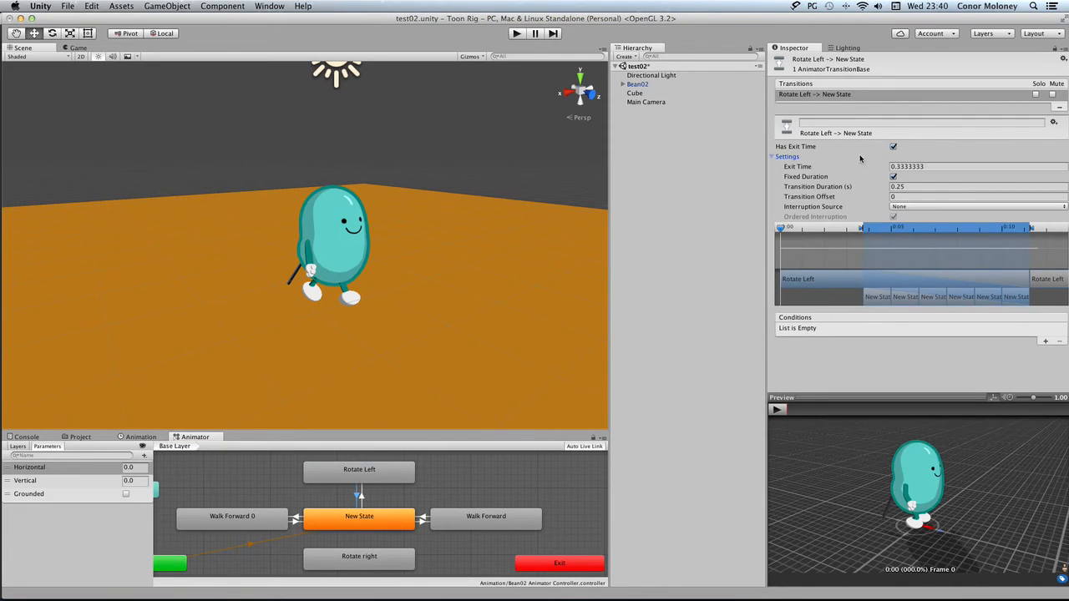
click(893, 147)
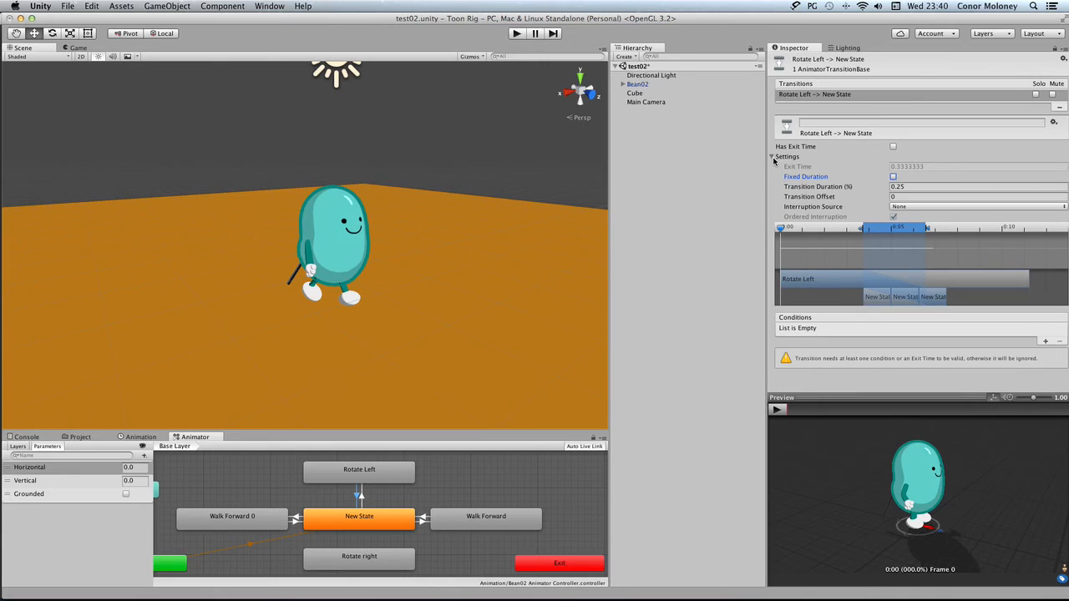
click(775, 157)
Step: Give the Rotate Left to New State transition two conditions: Horizontal greater than -0.1 and Horizontal less than 0.1
click(1045, 281)
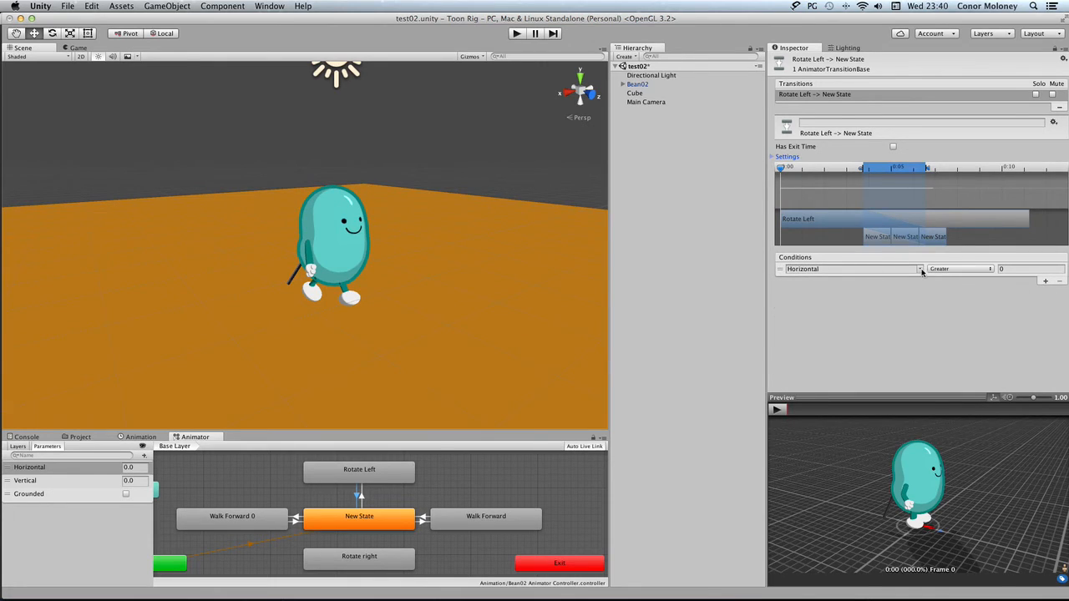
click(1002, 269)
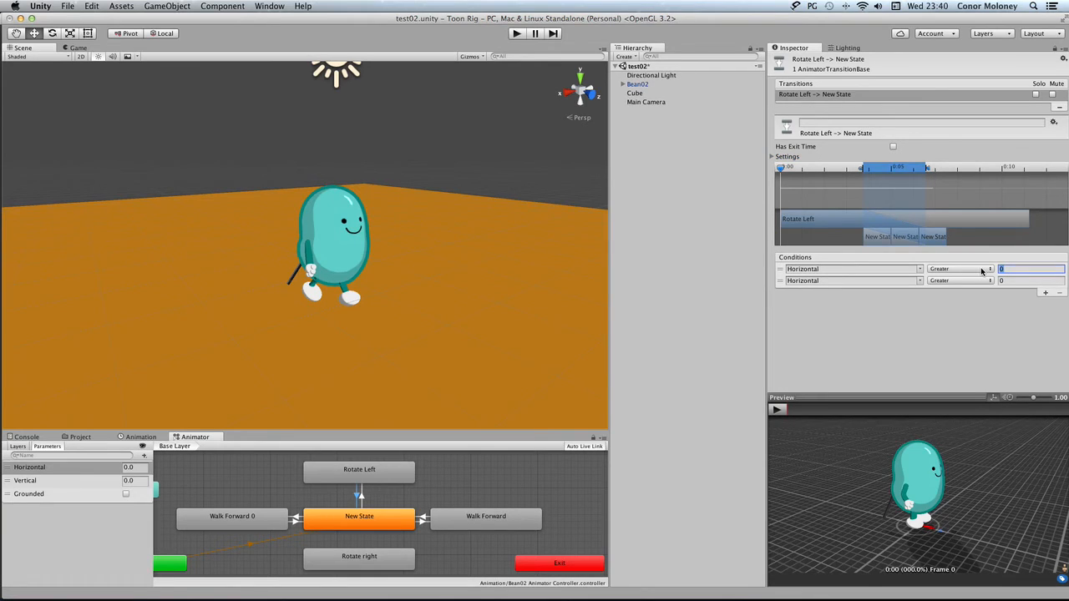
text(-0.1)
click(971, 281)
click(968, 290)
click(1020, 280)
text(0.1)
click(965, 334)
Step: Make a transition from New State to Rotate right and give it a single Horizontal condition
right_click(382, 524)
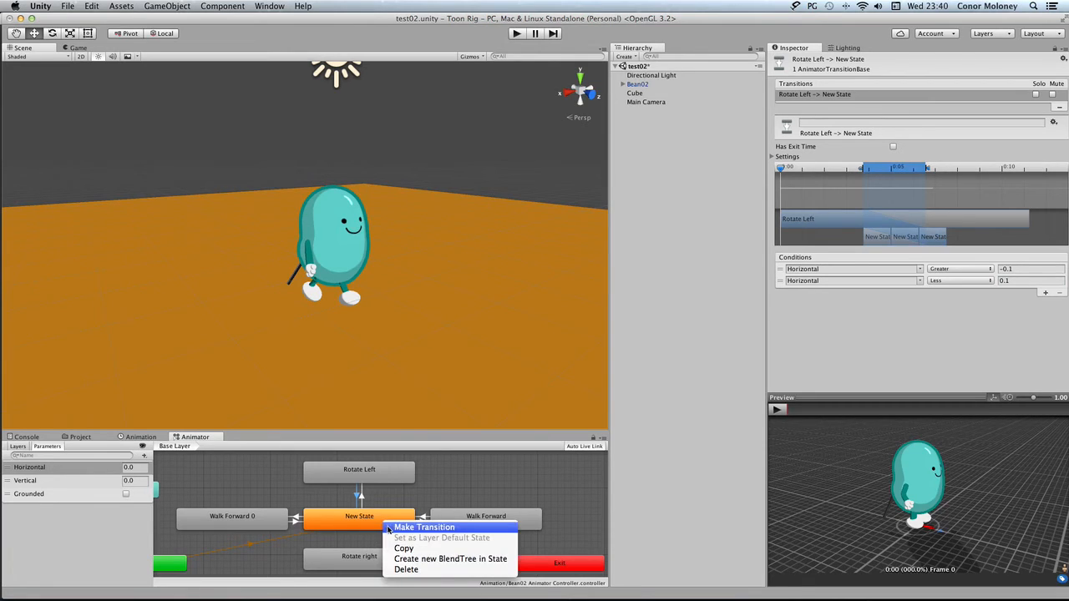
click(364, 560)
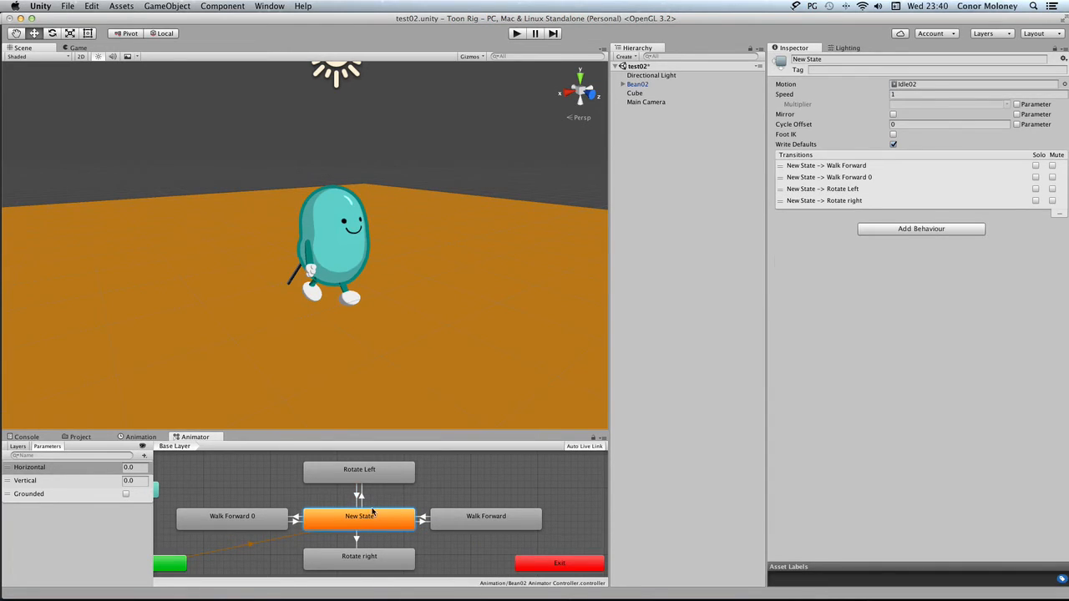
click(356, 538)
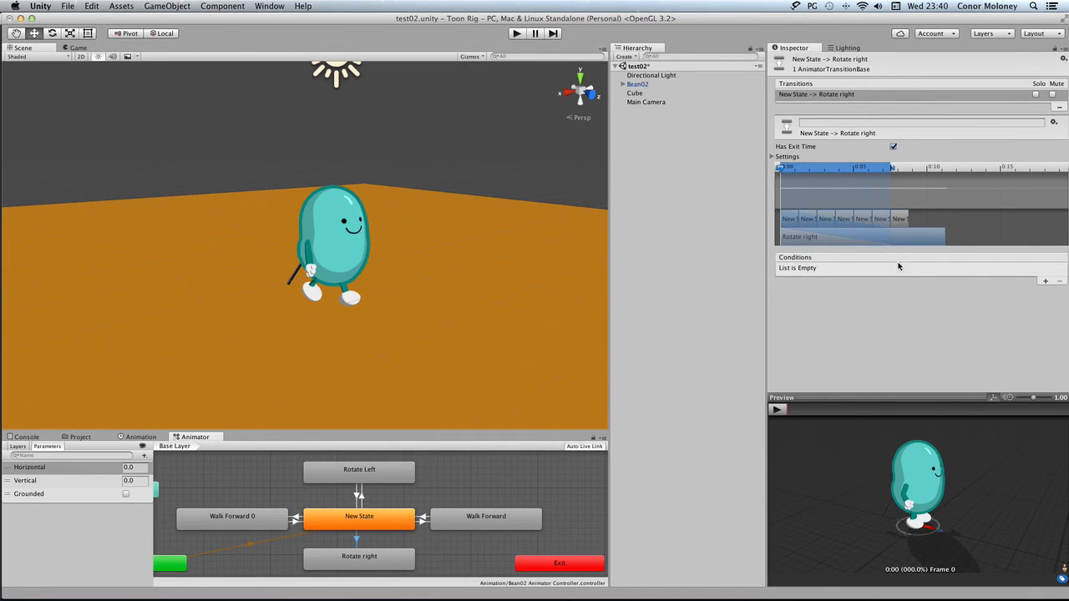
click(1045, 282)
click(1044, 282)
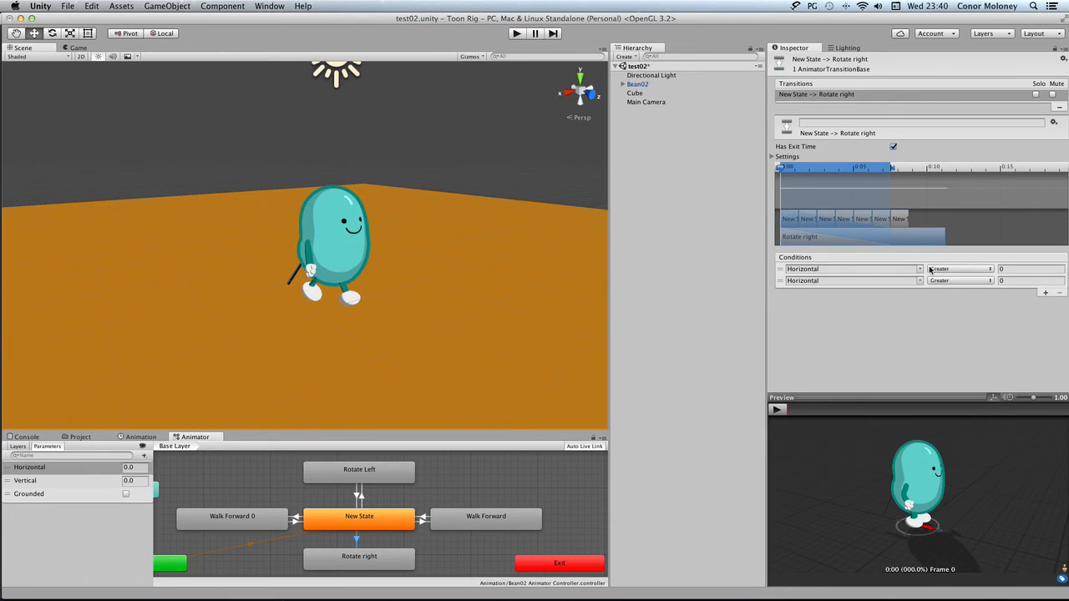
click(780, 283)
click(1059, 292)
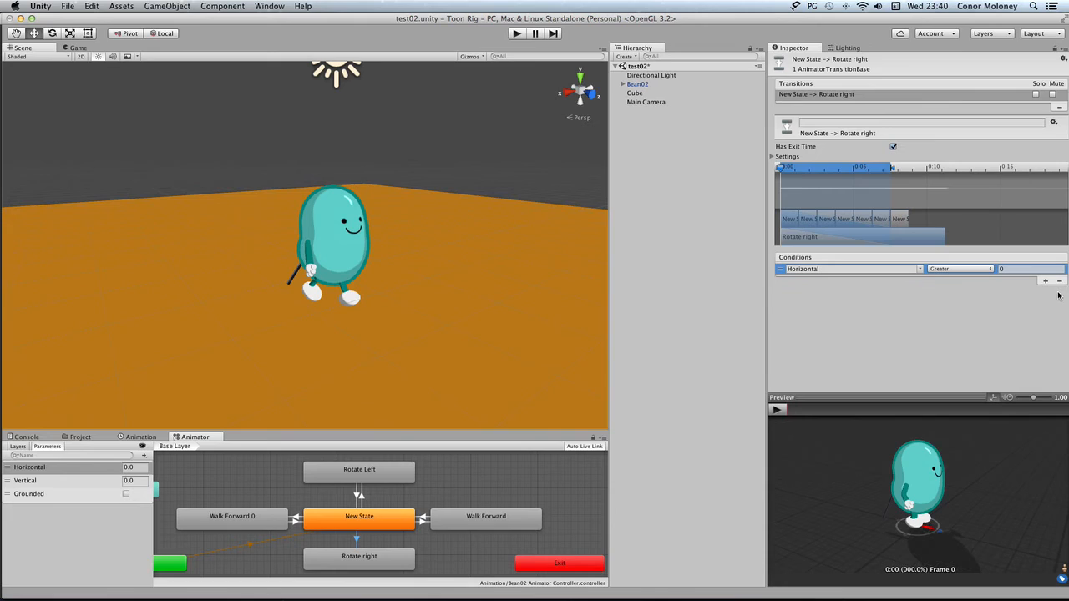
Step: Set the New State to Rotate right transition's condition to Horizontal greater than 0.1
click(988, 270)
click(988, 270)
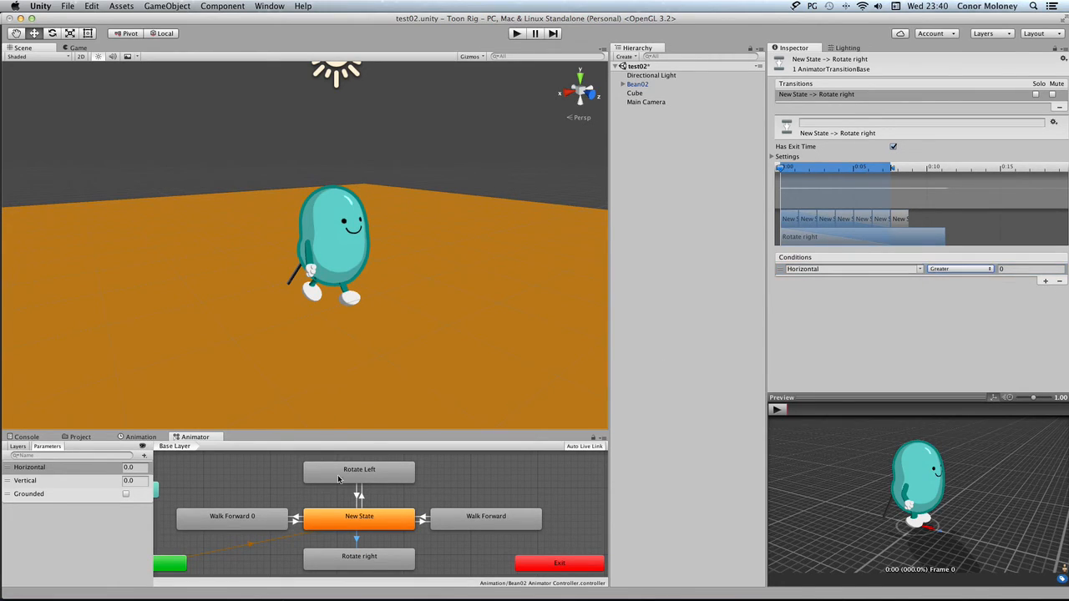
click(359, 494)
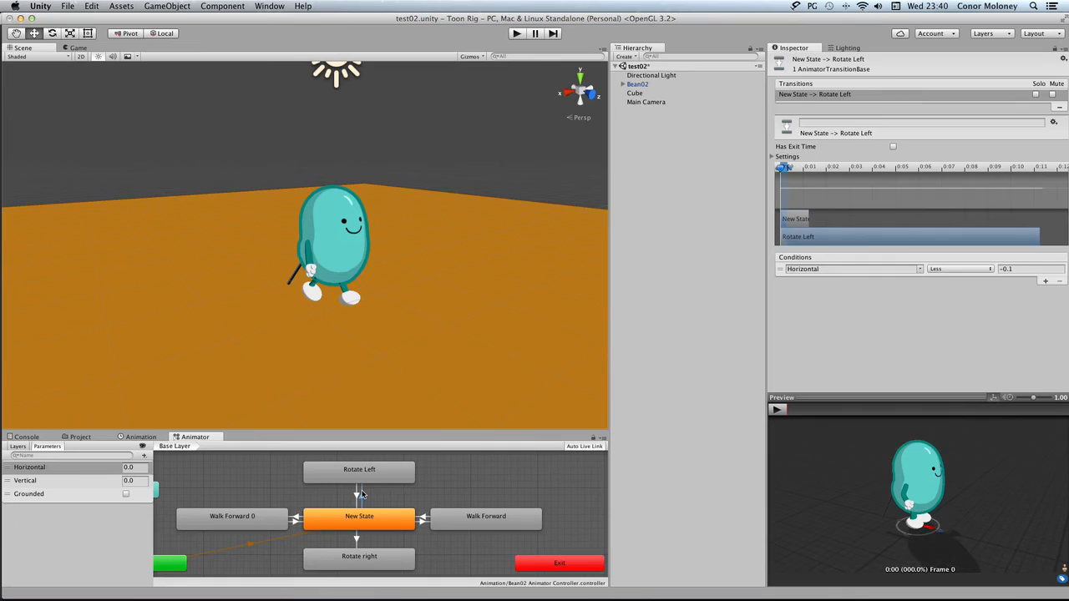
click(356, 541)
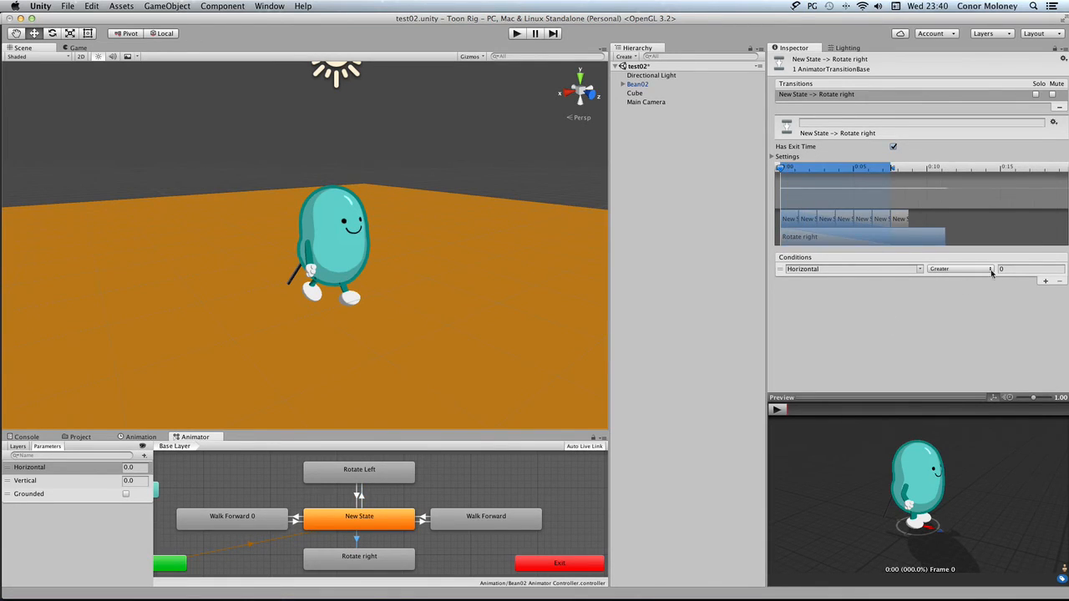
click(1022, 270)
text(0.1)
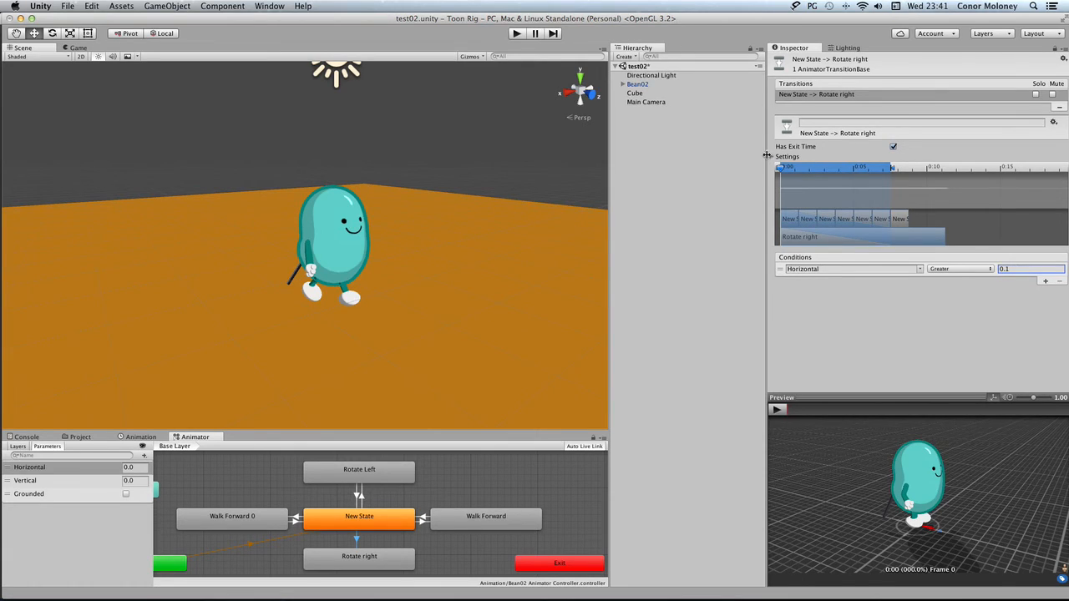
Step: Turn off exit time and fixed duration for the New State to Rotate right transition
click(892, 147)
click(772, 157)
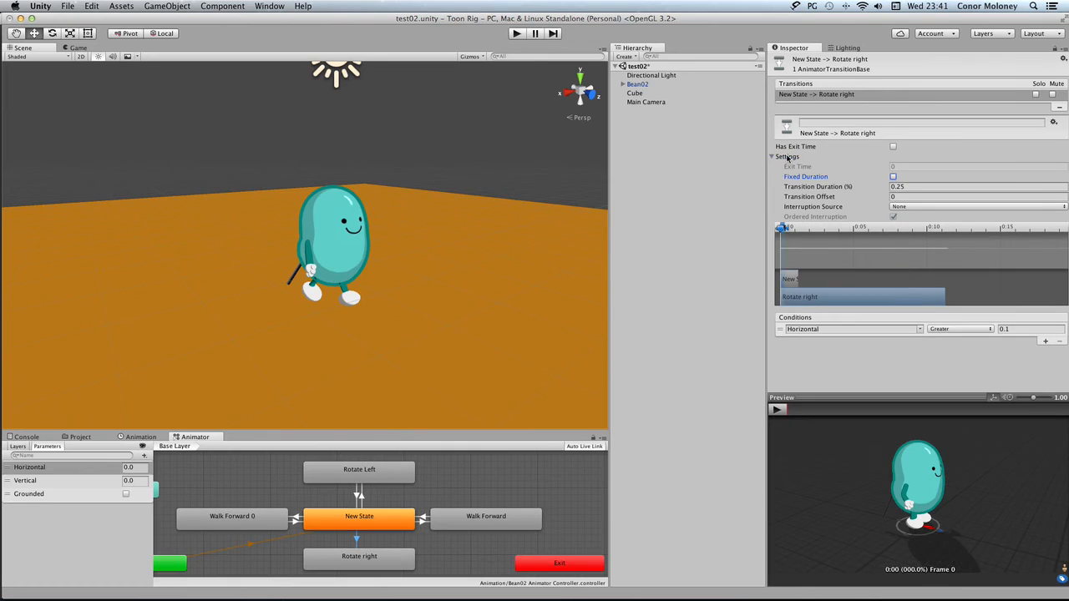
click(772, 157)
click(926, 336)
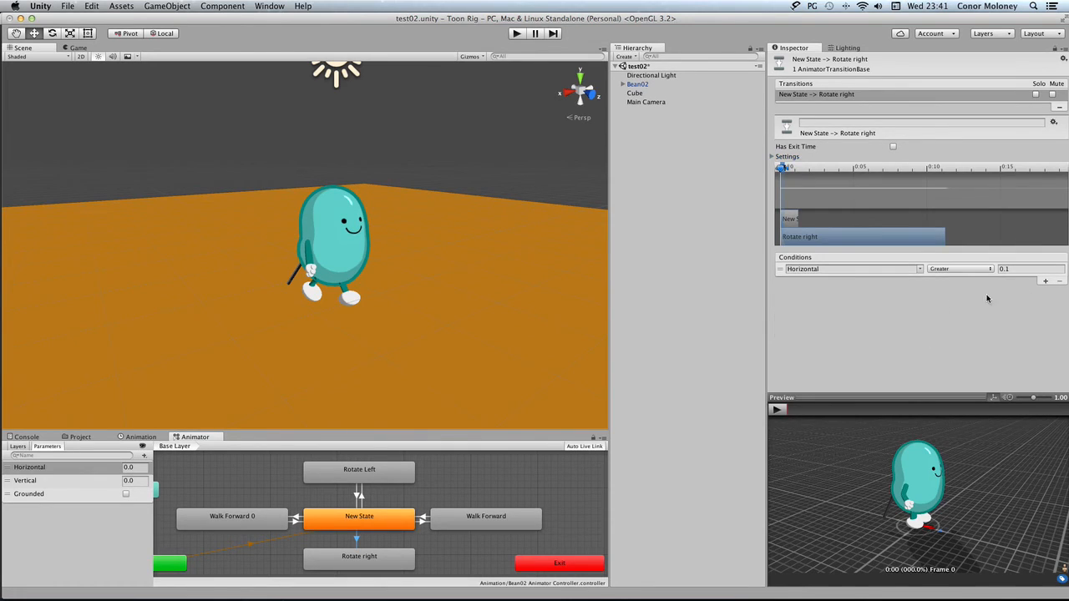
Step: Make a transition from the Rotate right state back to New State
right_click(371, 554)
click(398, 546)
click(380, 524)
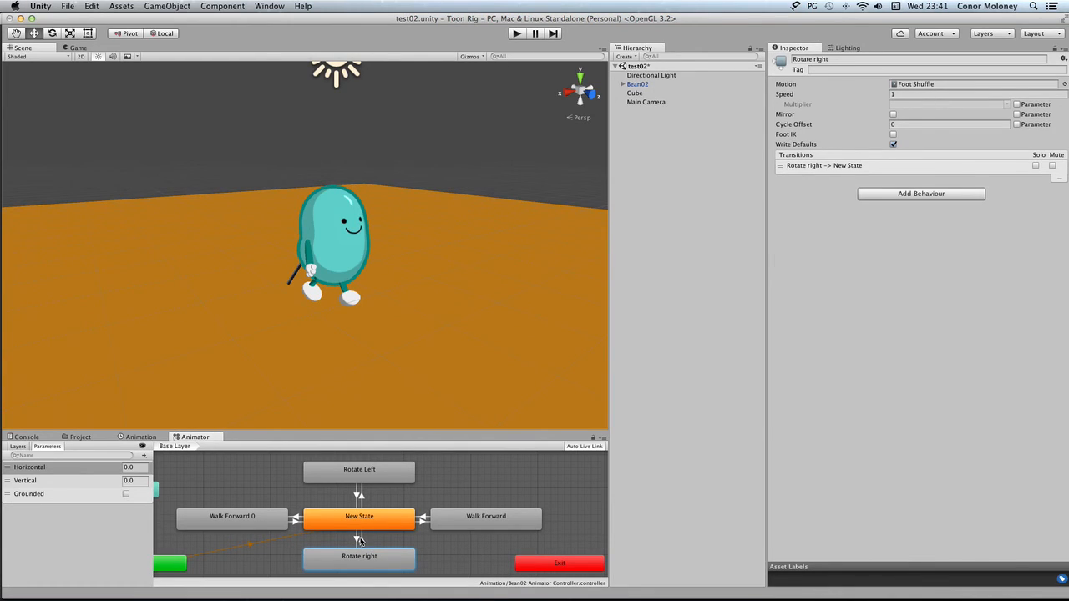
Step: Give the Rotate right to New State transition two conditions: Horizontal greater than -0.1 and Horizontal less than 0.1
click(360, 540)
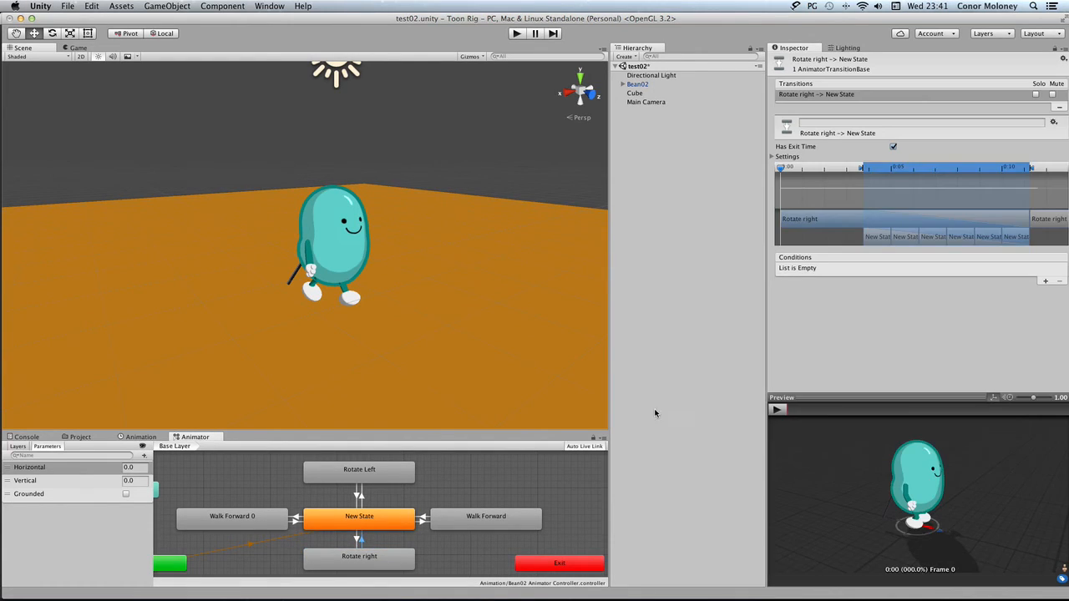
click(1045, 282)
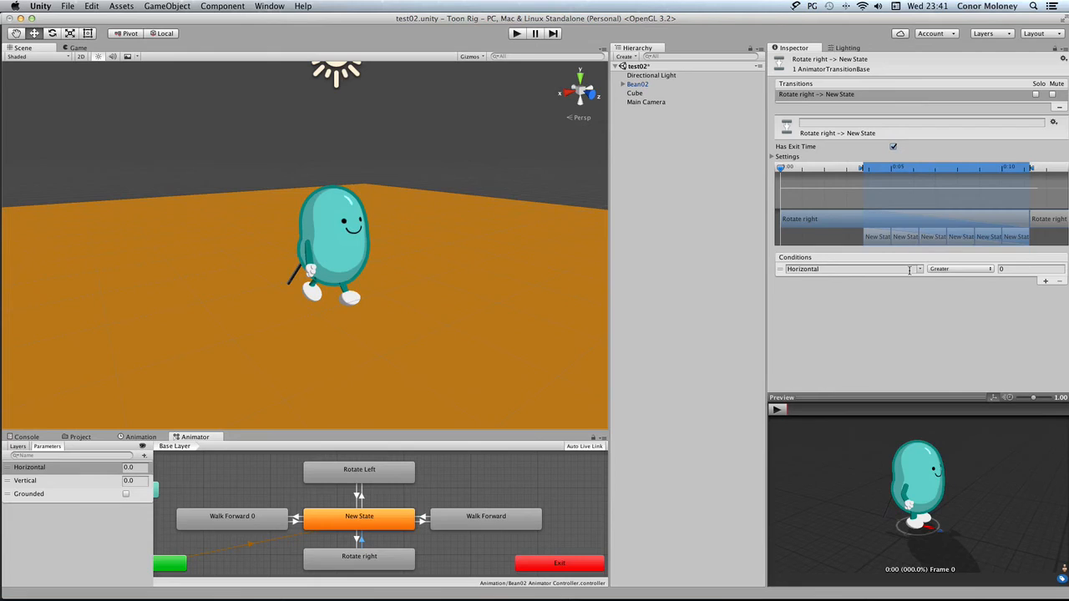
click(1045, 282)
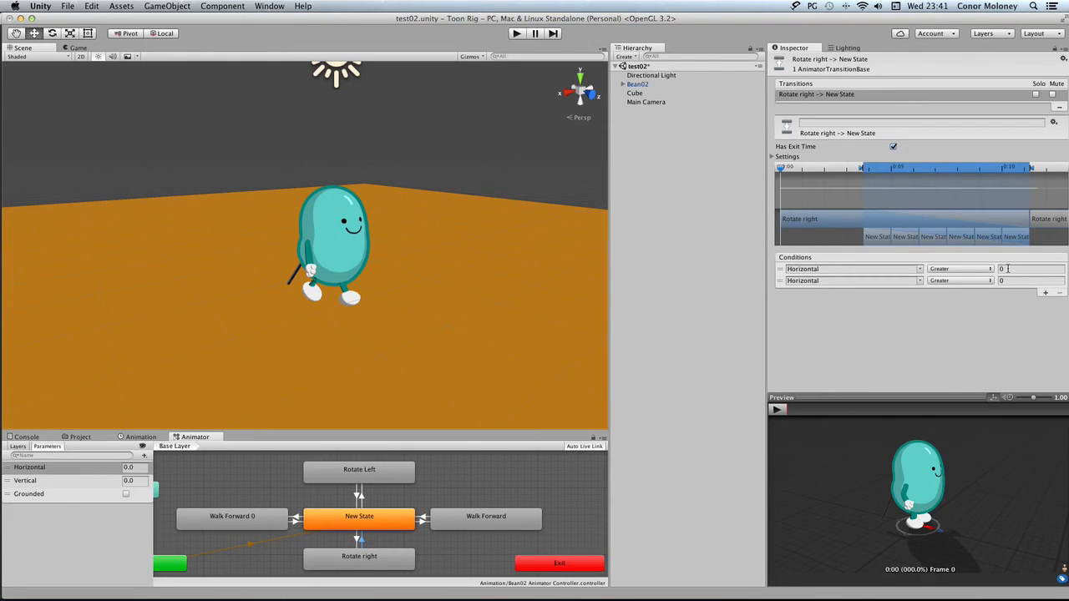
click(1002, 269)
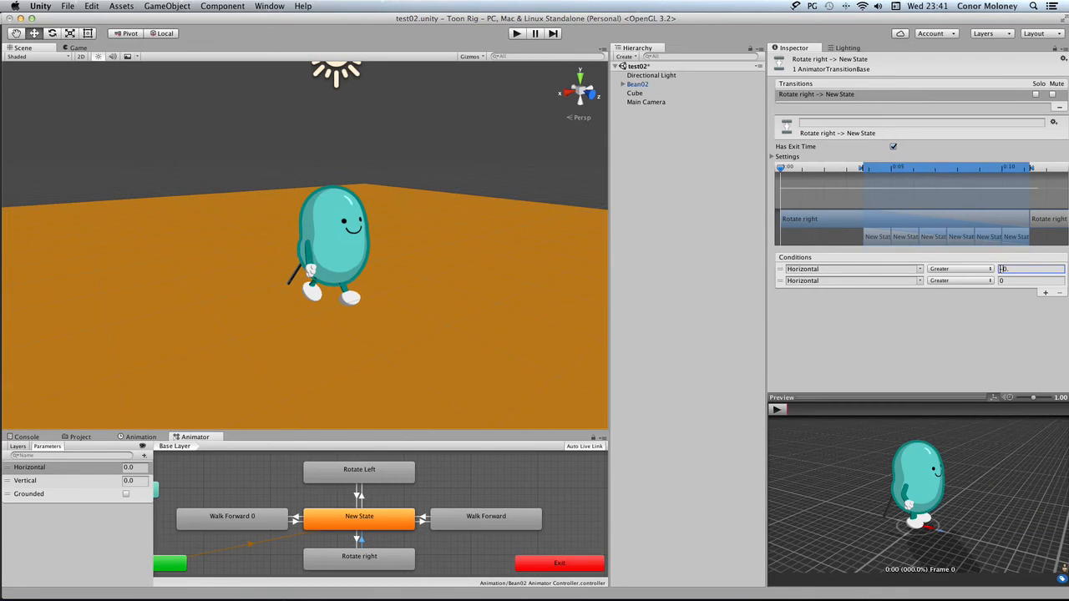
text(-0.1)
click(1018, 280)
text(0.1)
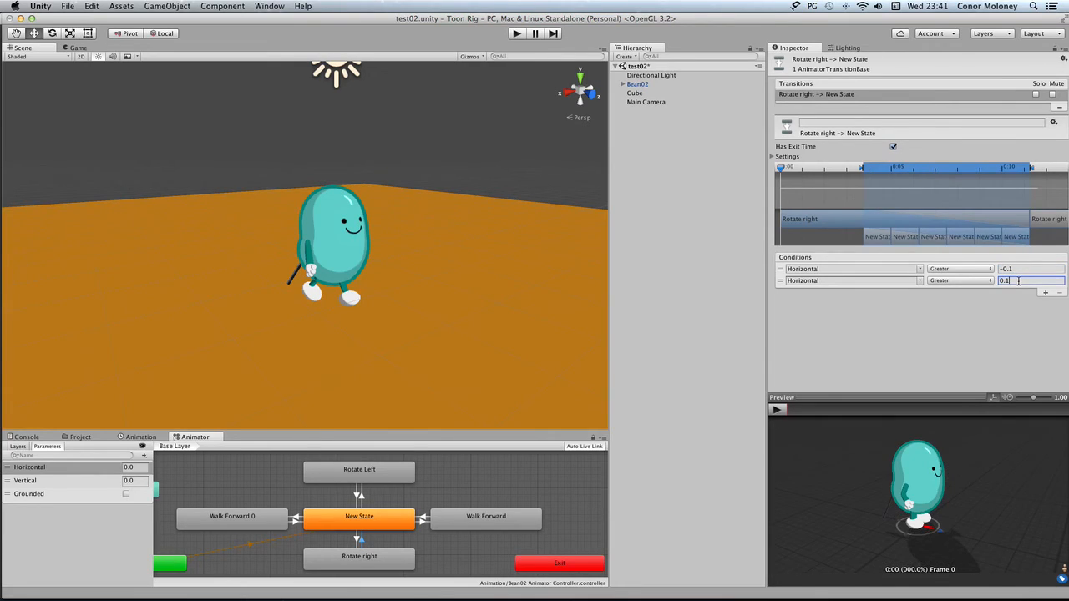
click(973, 280)
click(959, 291)
Step: Test forward and backward walking and right and left rotation of the character in play mode
click(517, 33)
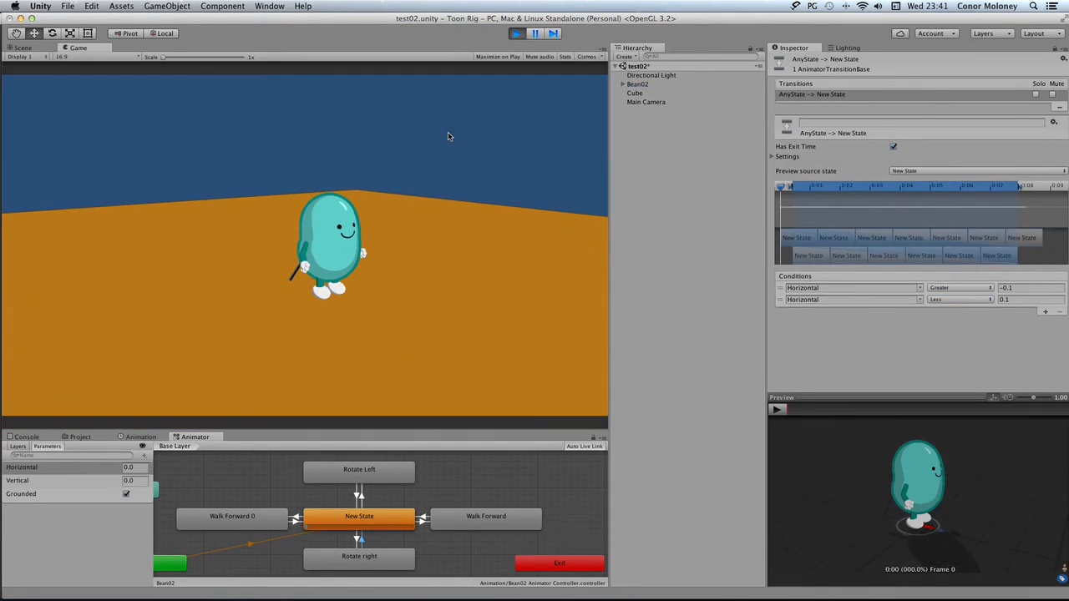
key(Up)
key(Down)
key(Right)
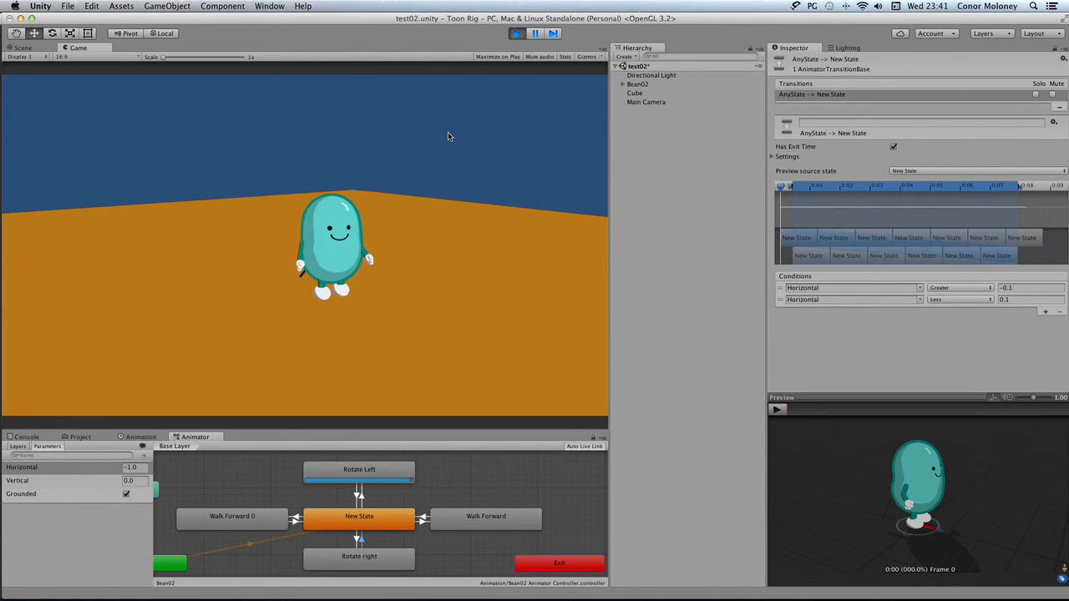
key(Left)
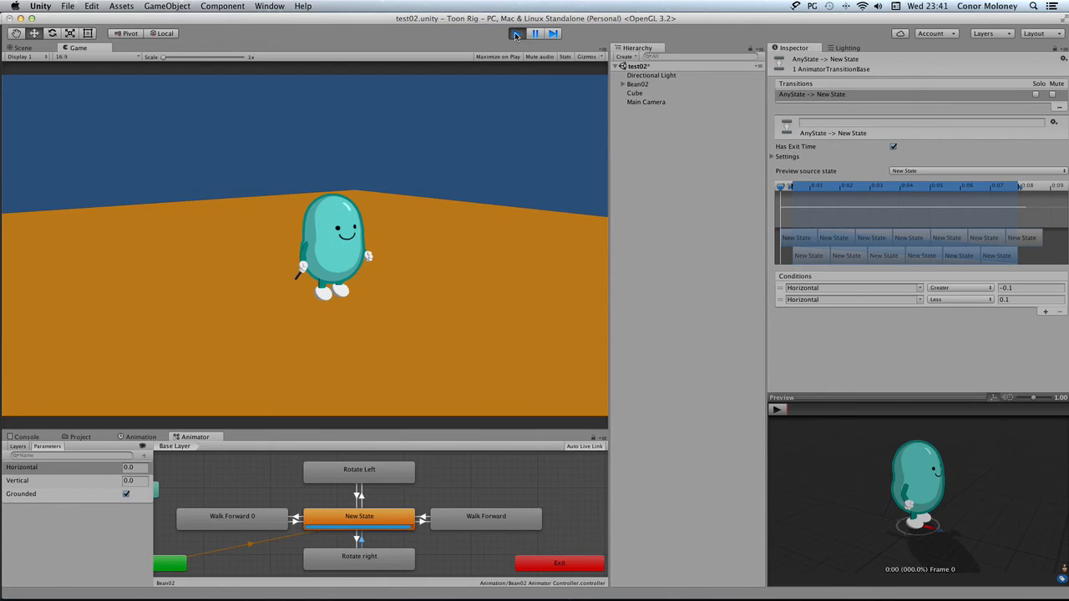
Step: Stop play mode and add one Keyable entry with the key k to Bean02's Animate Character script
click(516, 35)
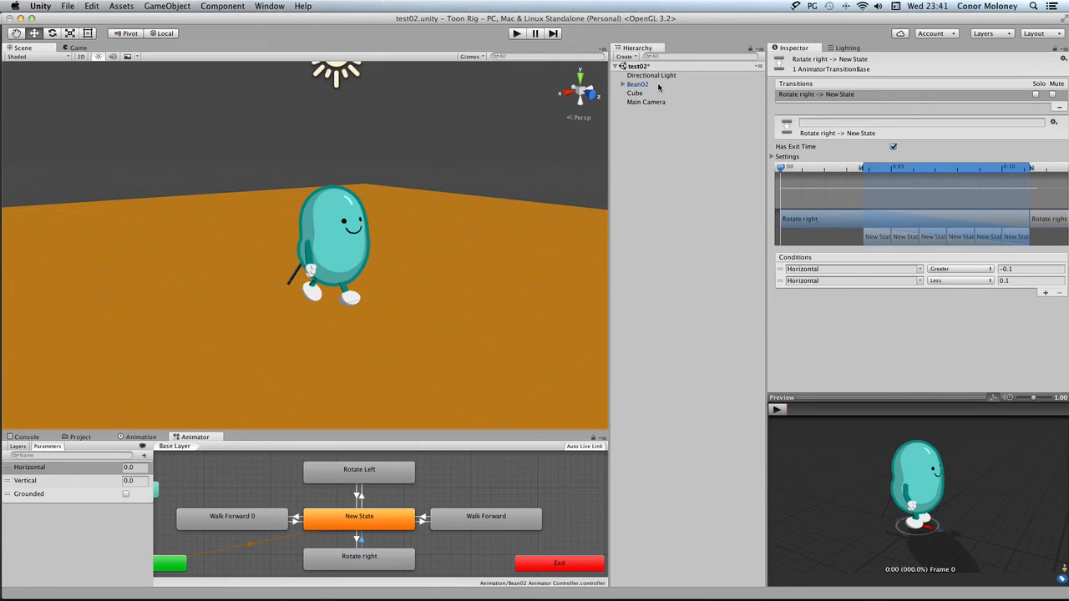
mouse_move(445, 499)
middle_down()
mouse_move(498, 502)
mouse_move(396, 504)
mouse_move(435, 504)
middle_up()
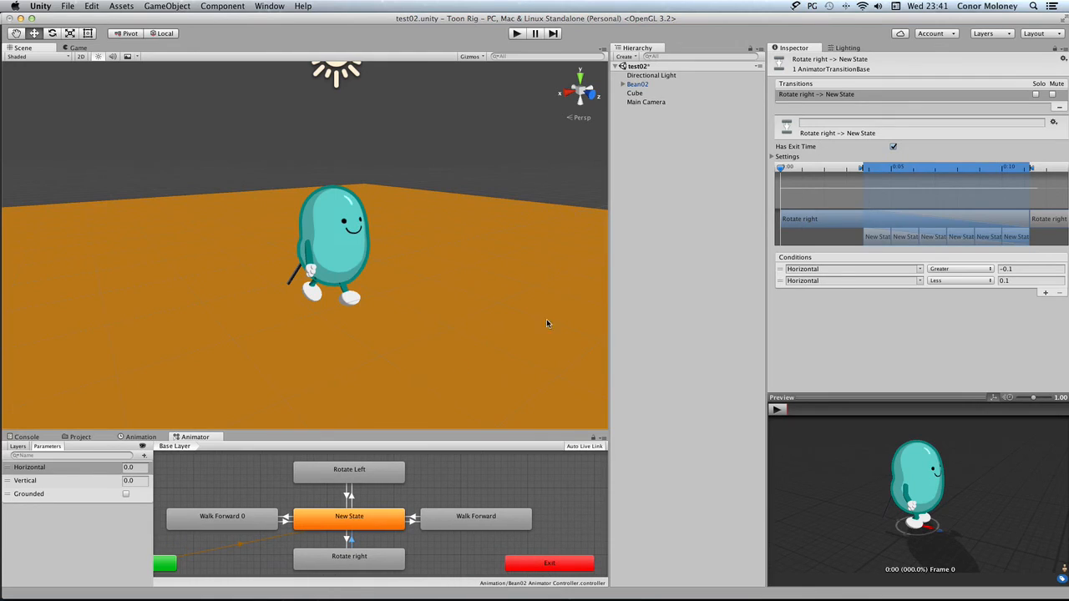
click(653, 84)
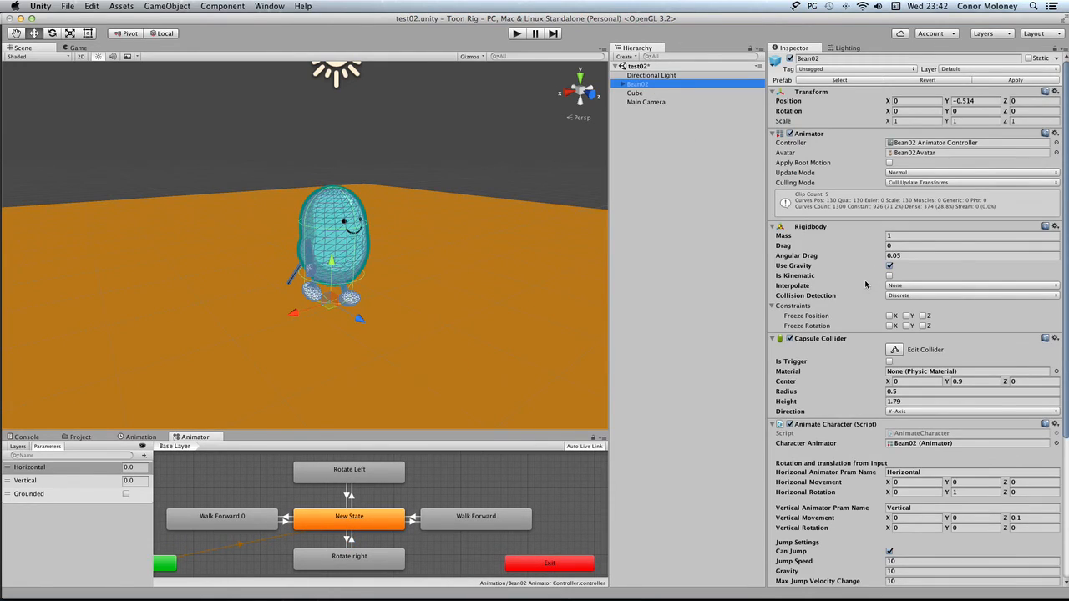
scroll(862, 288, down, 3)
scroll(862, 288, down, 6)
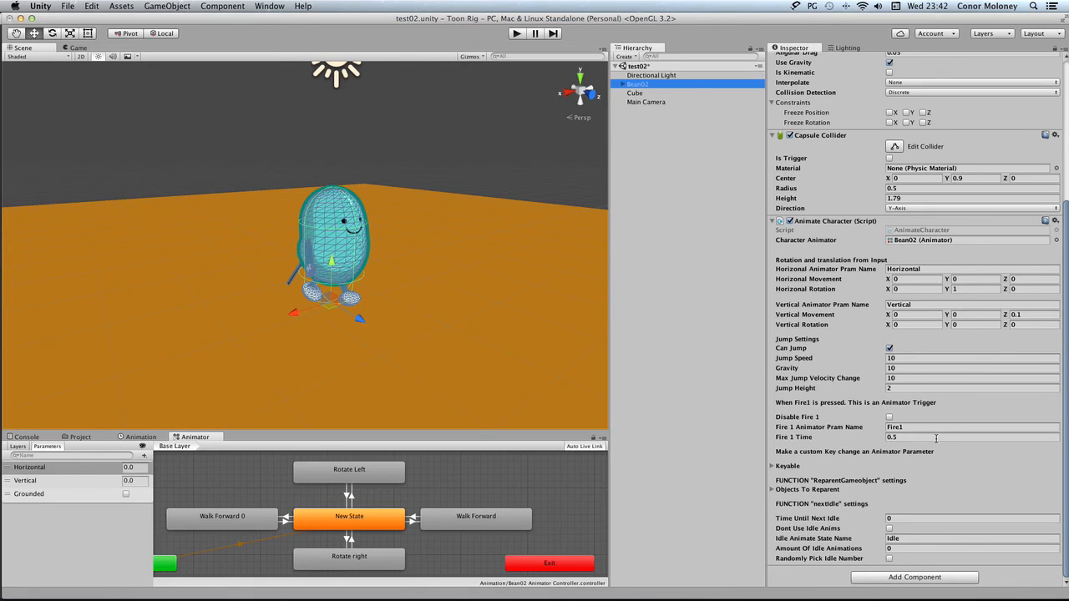
click(774, 467)
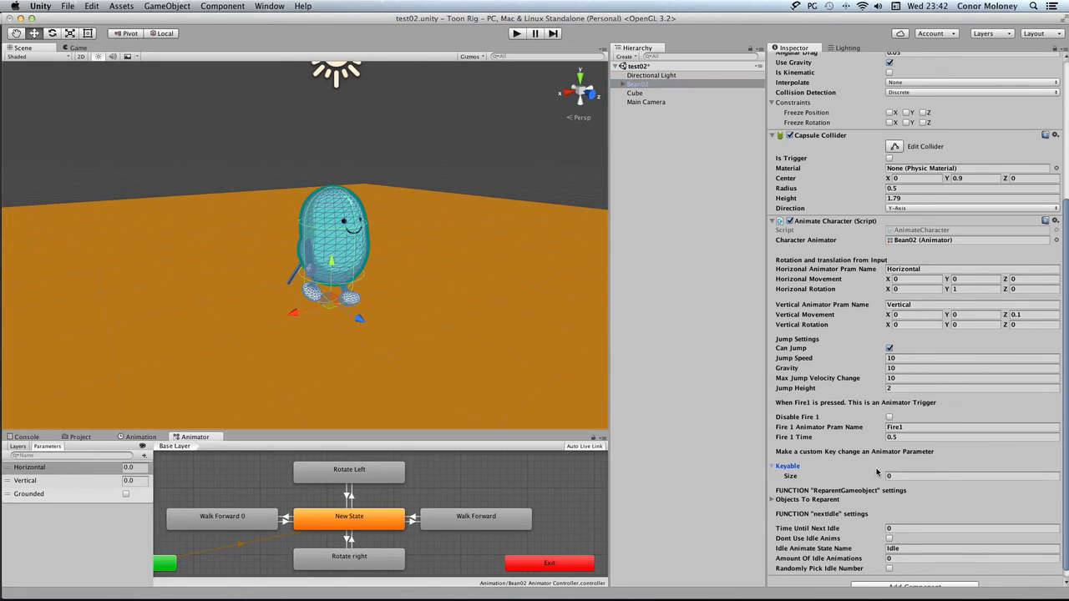
click(894, 467)
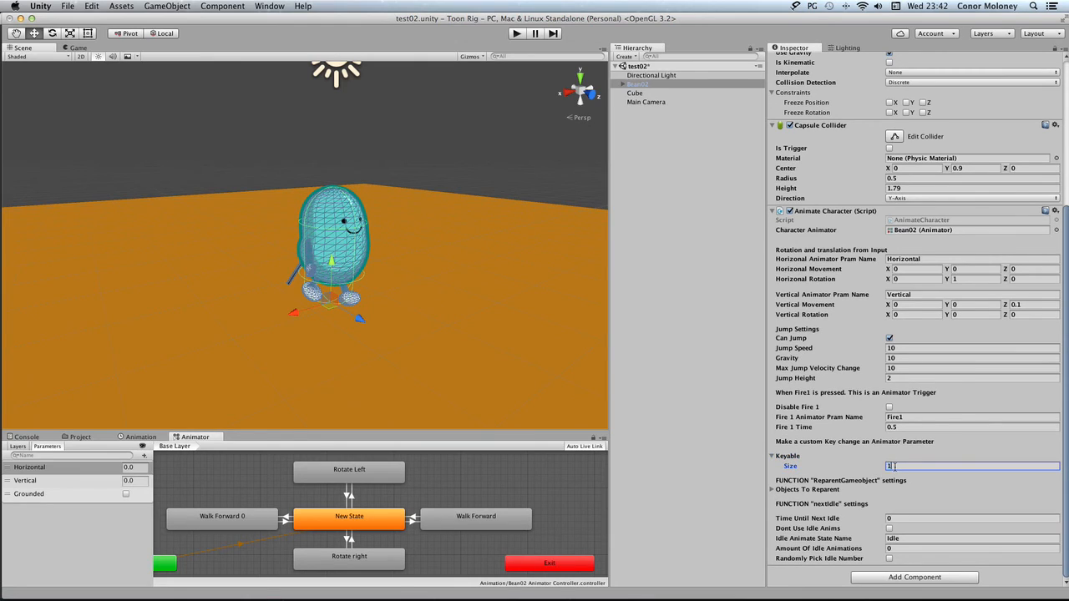
text(1)
key(Return)
click(898, 485)
text(k)
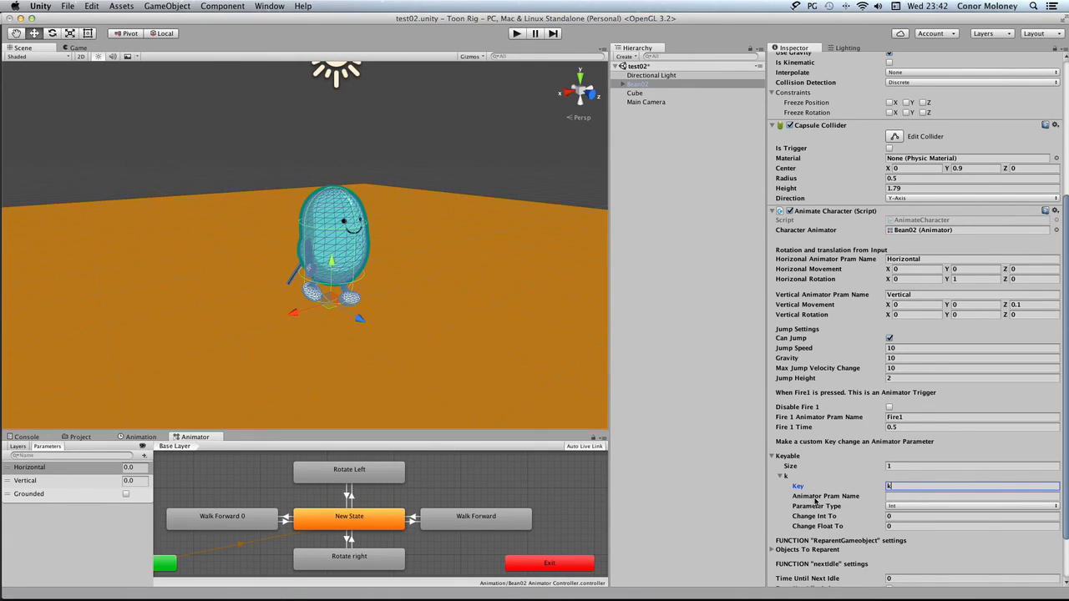
Step: Add a Bool parameter named Test to the Bean02 animator controller
click(144, 455)
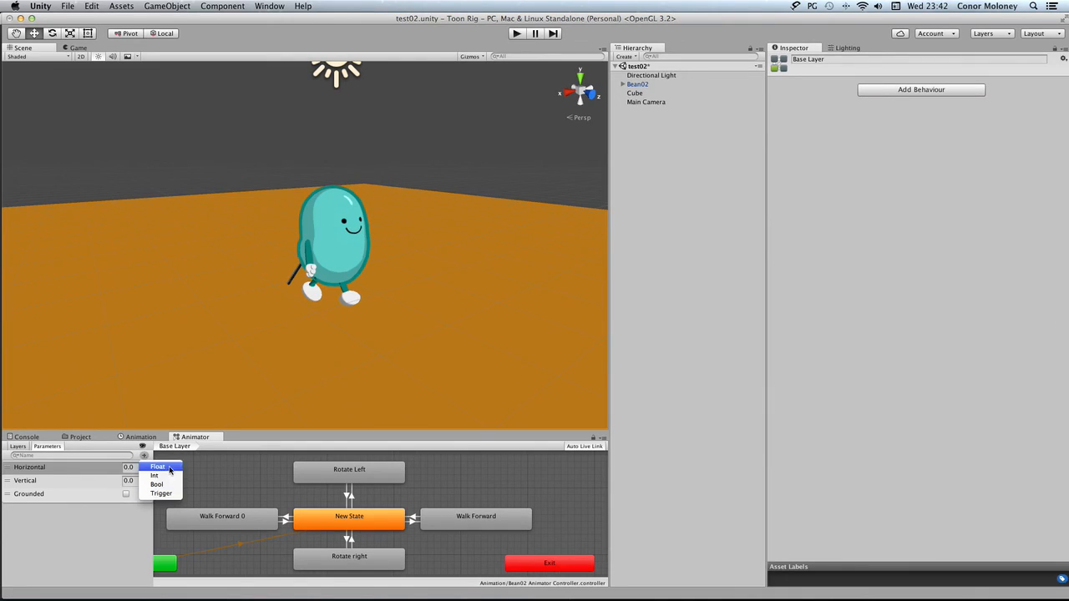
click(160, 487)
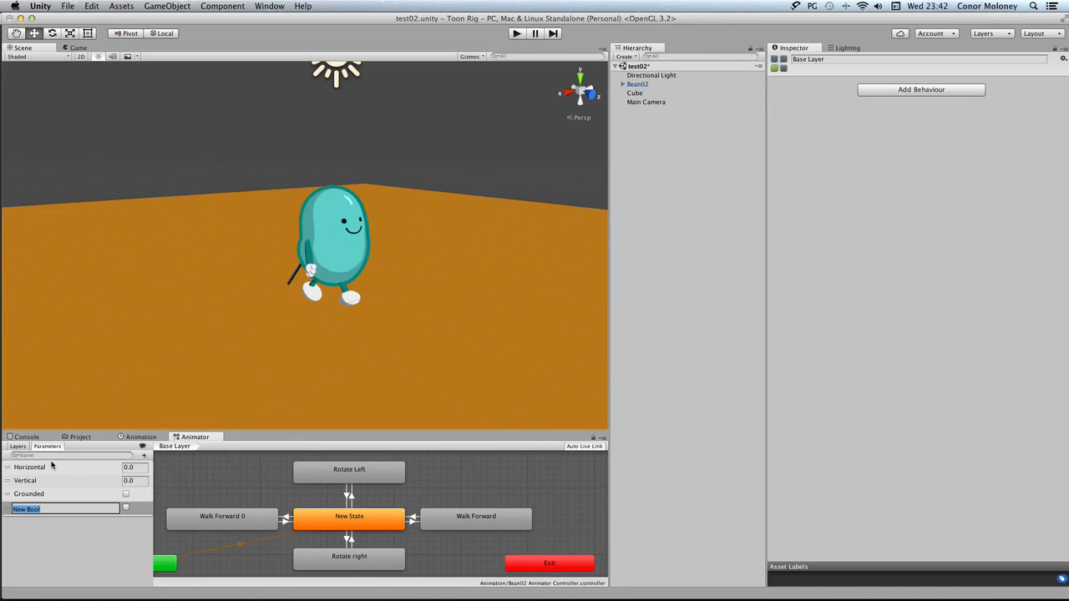
text(Test)
key(Return)
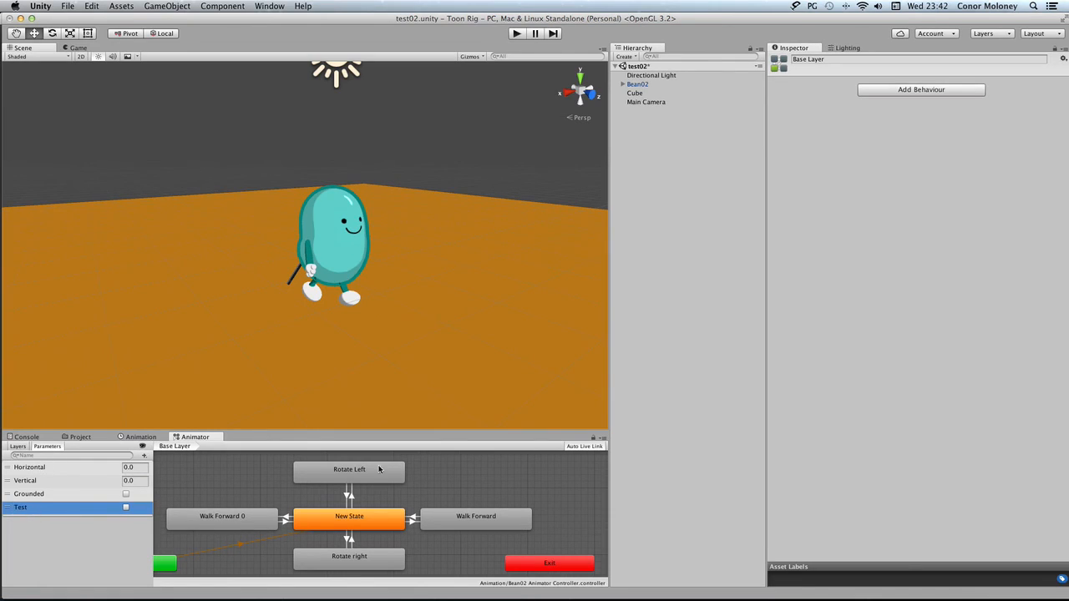
Step: Set the k Keyable entry on Bean02 to drive the animator parameter Test with parameter type Bool
click(654, 85)
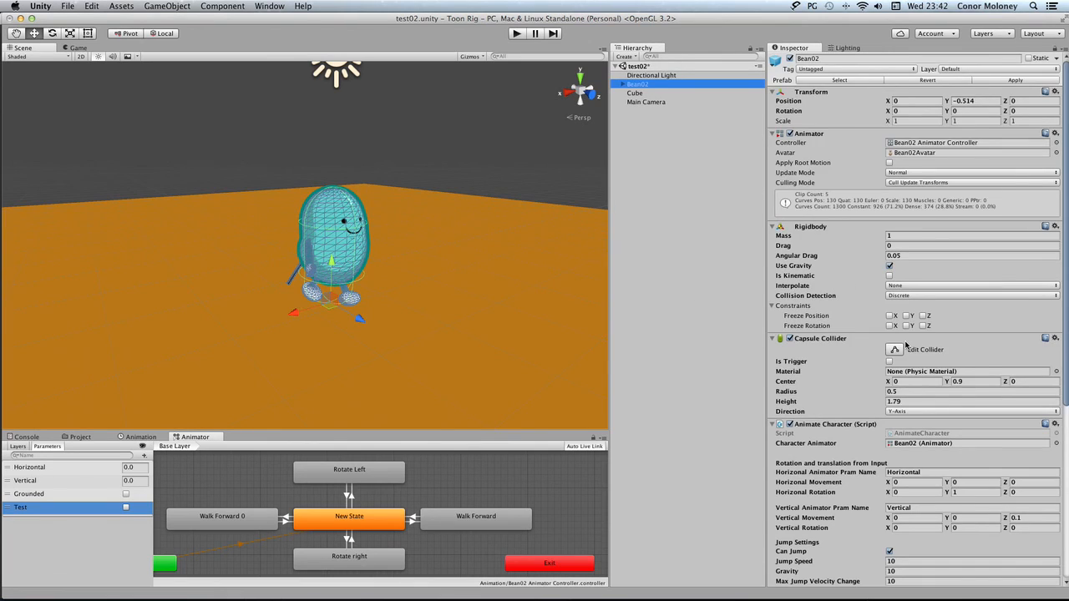
scroll(908, 346, down, 10)
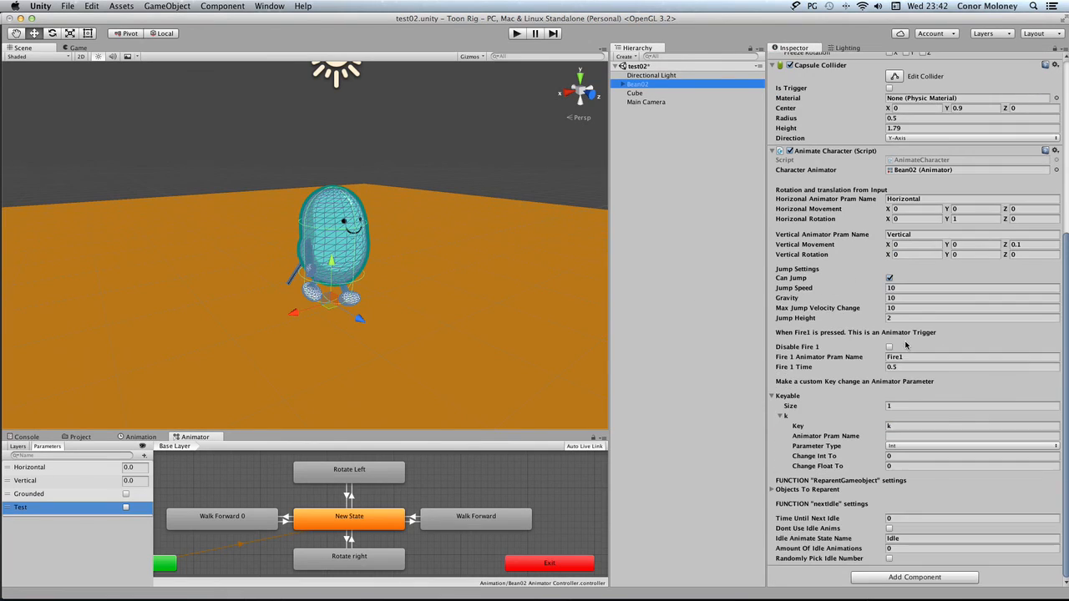
click(907, 436)
text(Test)
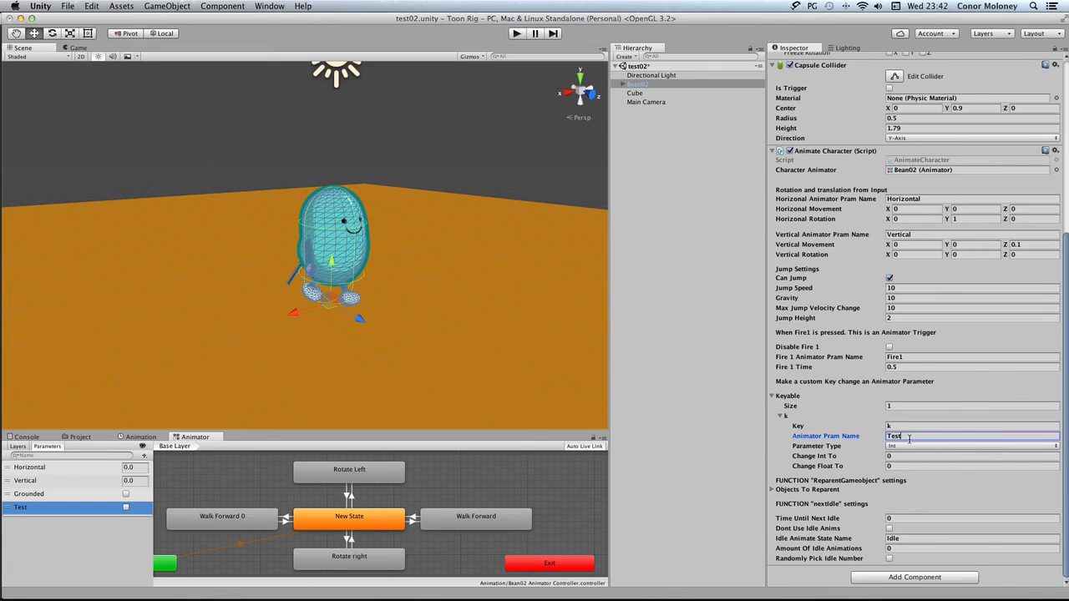
click(900, 446)
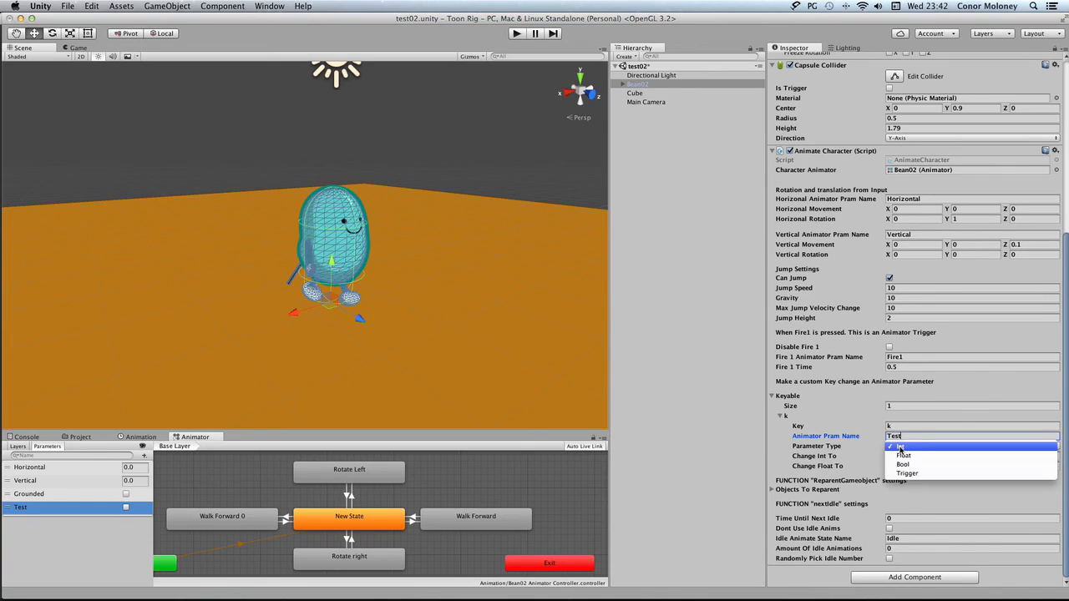
click(937, 465)
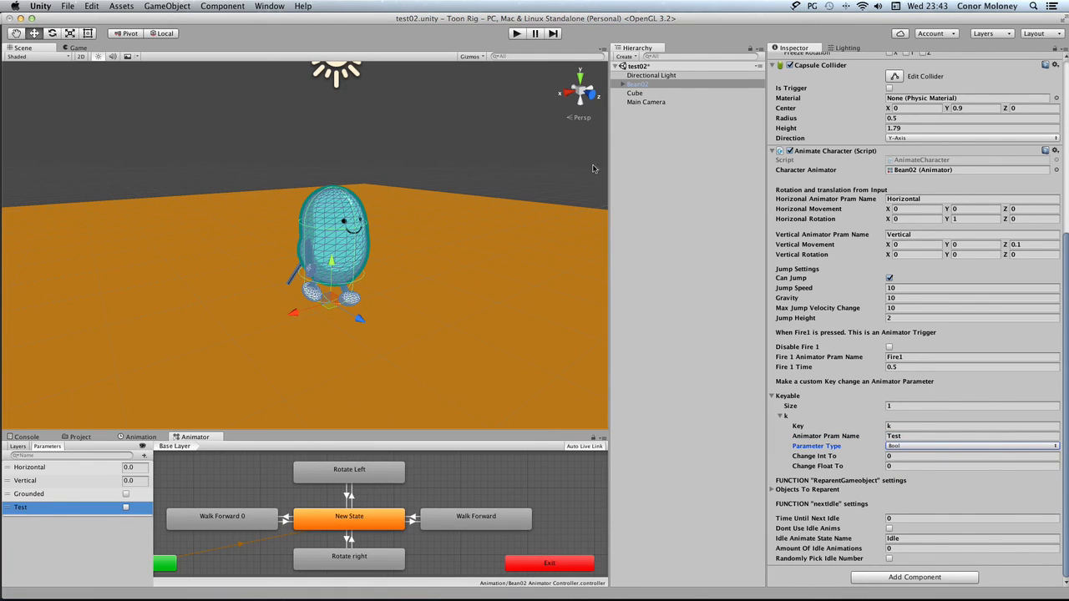
Step: Enter play mode and toggle the Test parameter several times with the custom k input
click(516, 33)
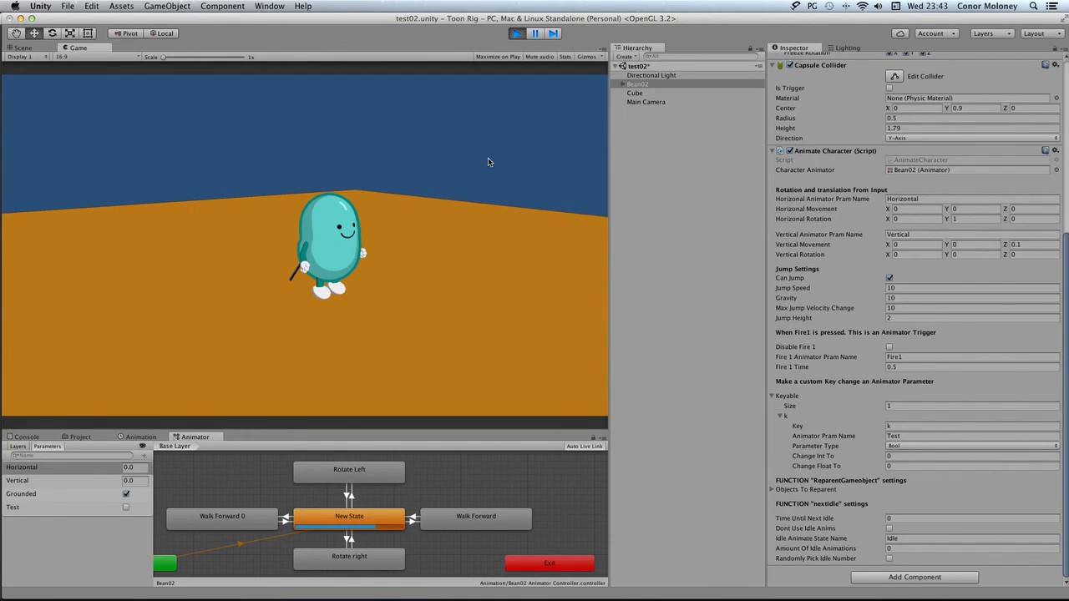
key(k)
key(k)
key(k)
key(k)
Step: Change the New State to Walk Forward transition's condition to Test being true and stop play mode
click(412, 517)
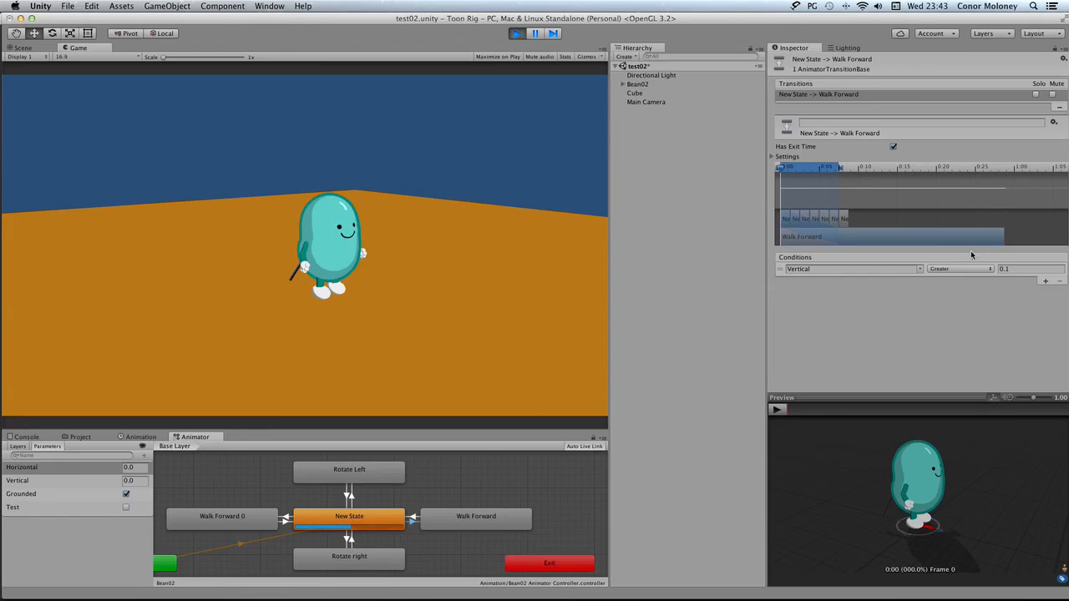
click(922, 270)
click(953, 306)
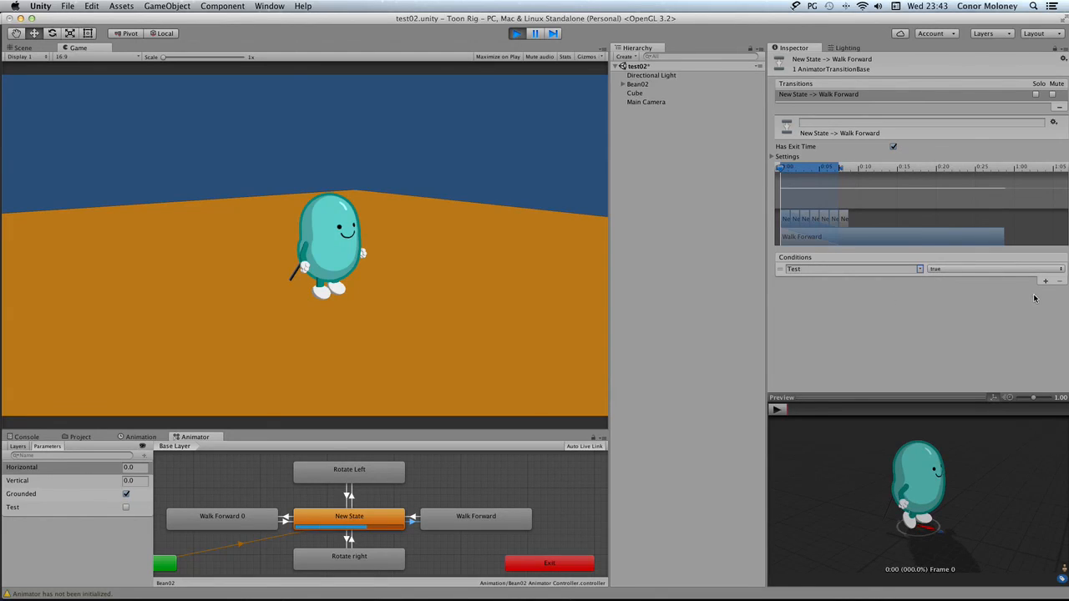
click(517, 33)
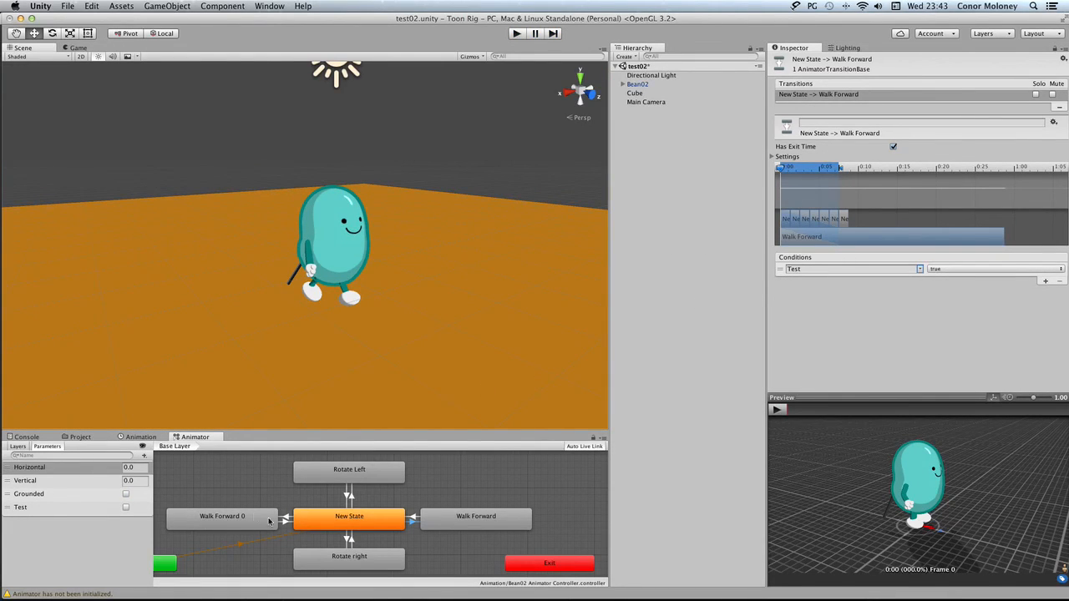
click(143, 456)
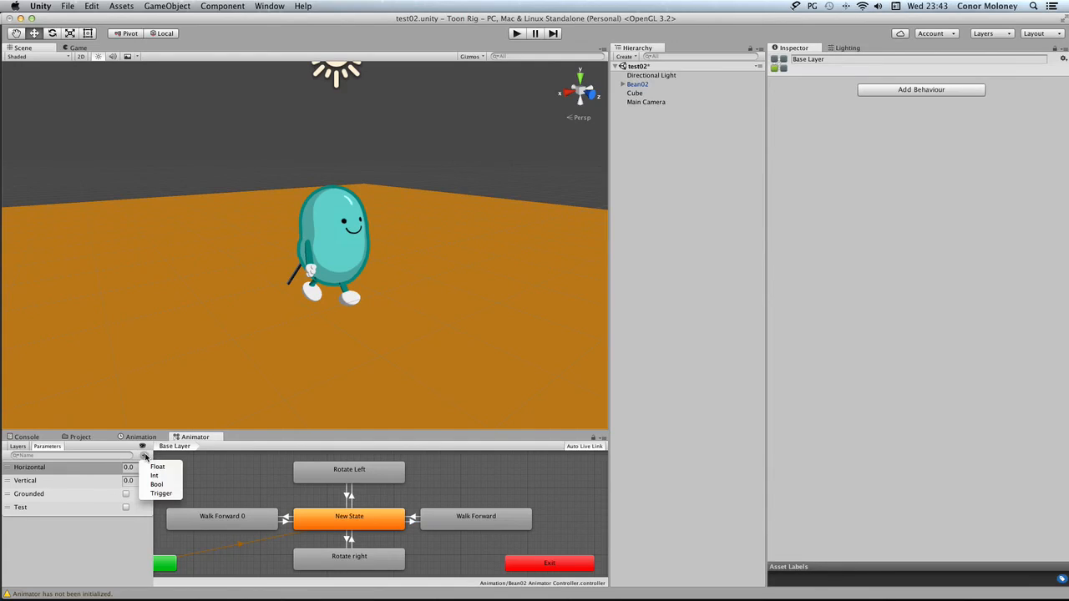
click(167, 493)
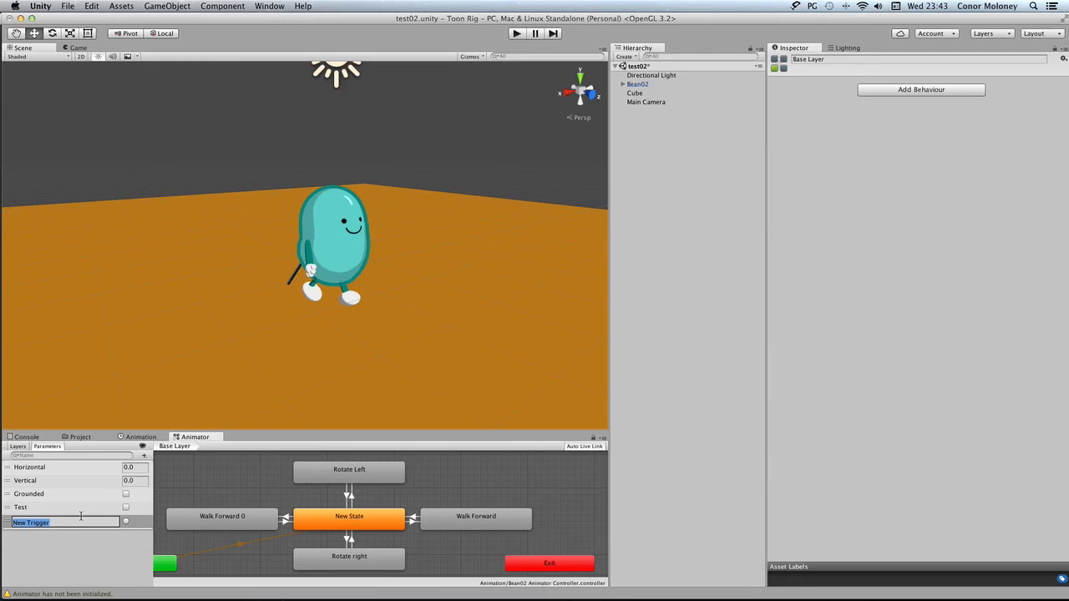
key(BackSpace)
click(58, 546)
click(12, 523)
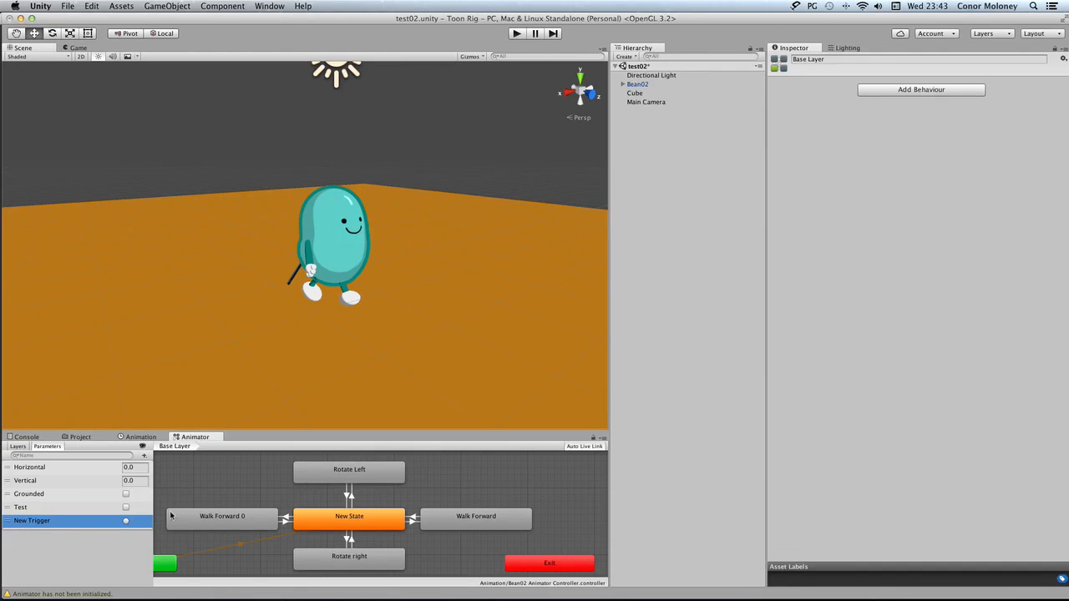
key(Delete)
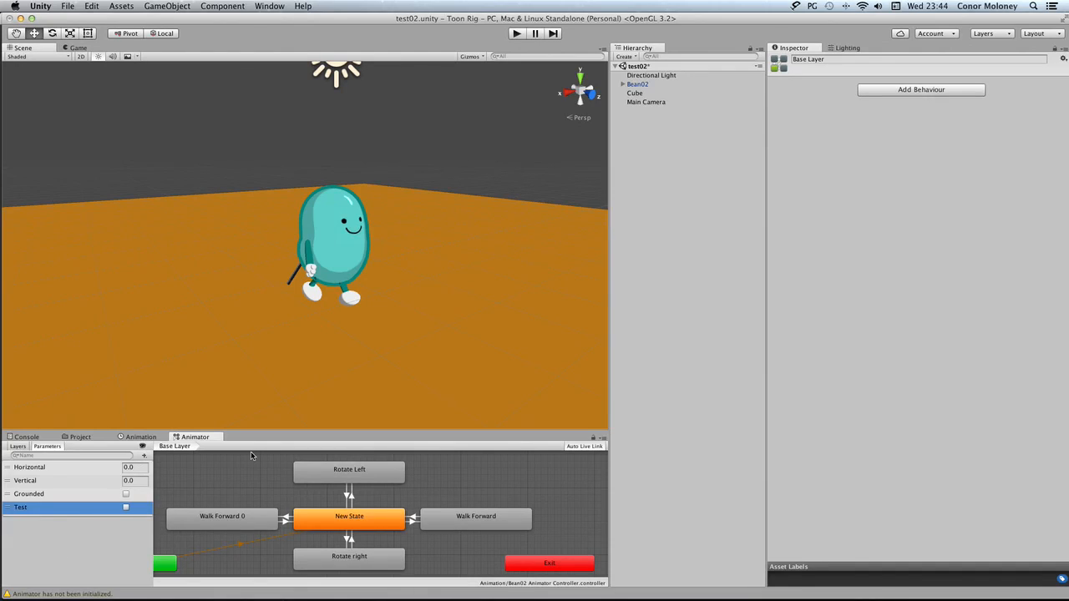